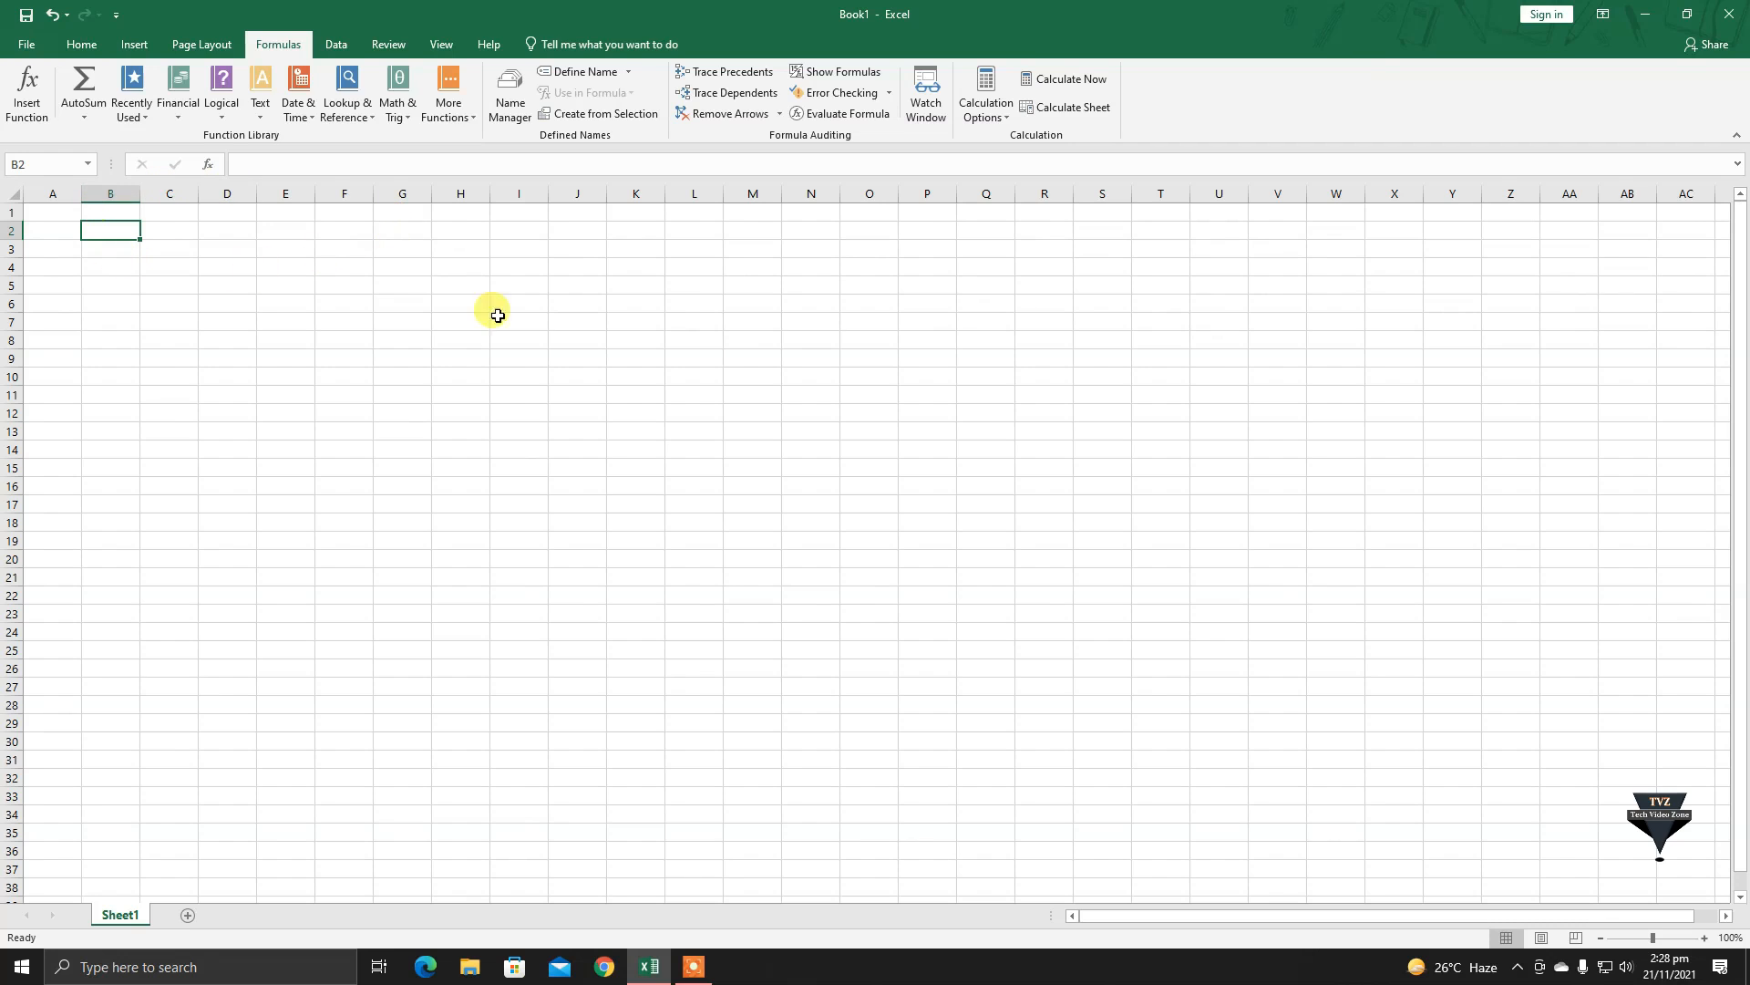
# Enter 4554, 5454, 55445, 8787, 787887 and 7878 down cells A1 to A6
pyautogui.moveTo(1652, 938); pyautogui.dragTo(1671, 938)
pyautogui.click(157, 244)
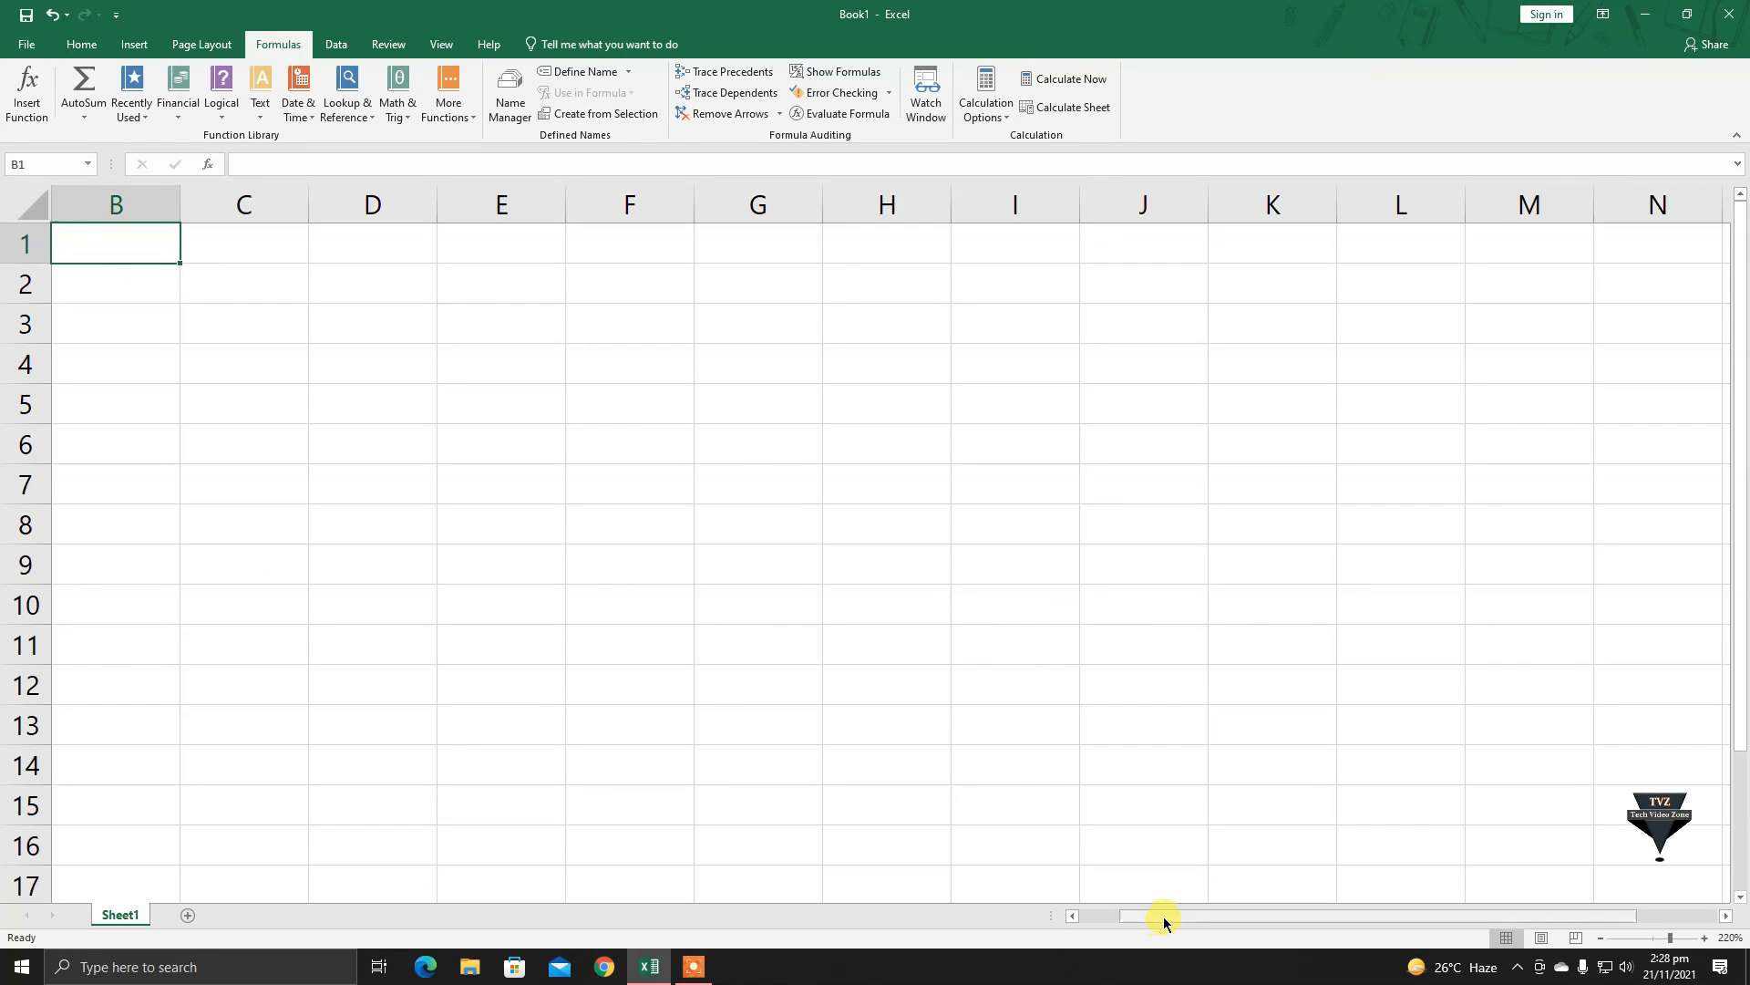
pyautogui.moveTo(1161, 918); pyautogui.dragTo(1109, 918)
pyautogui.click(123, 236)
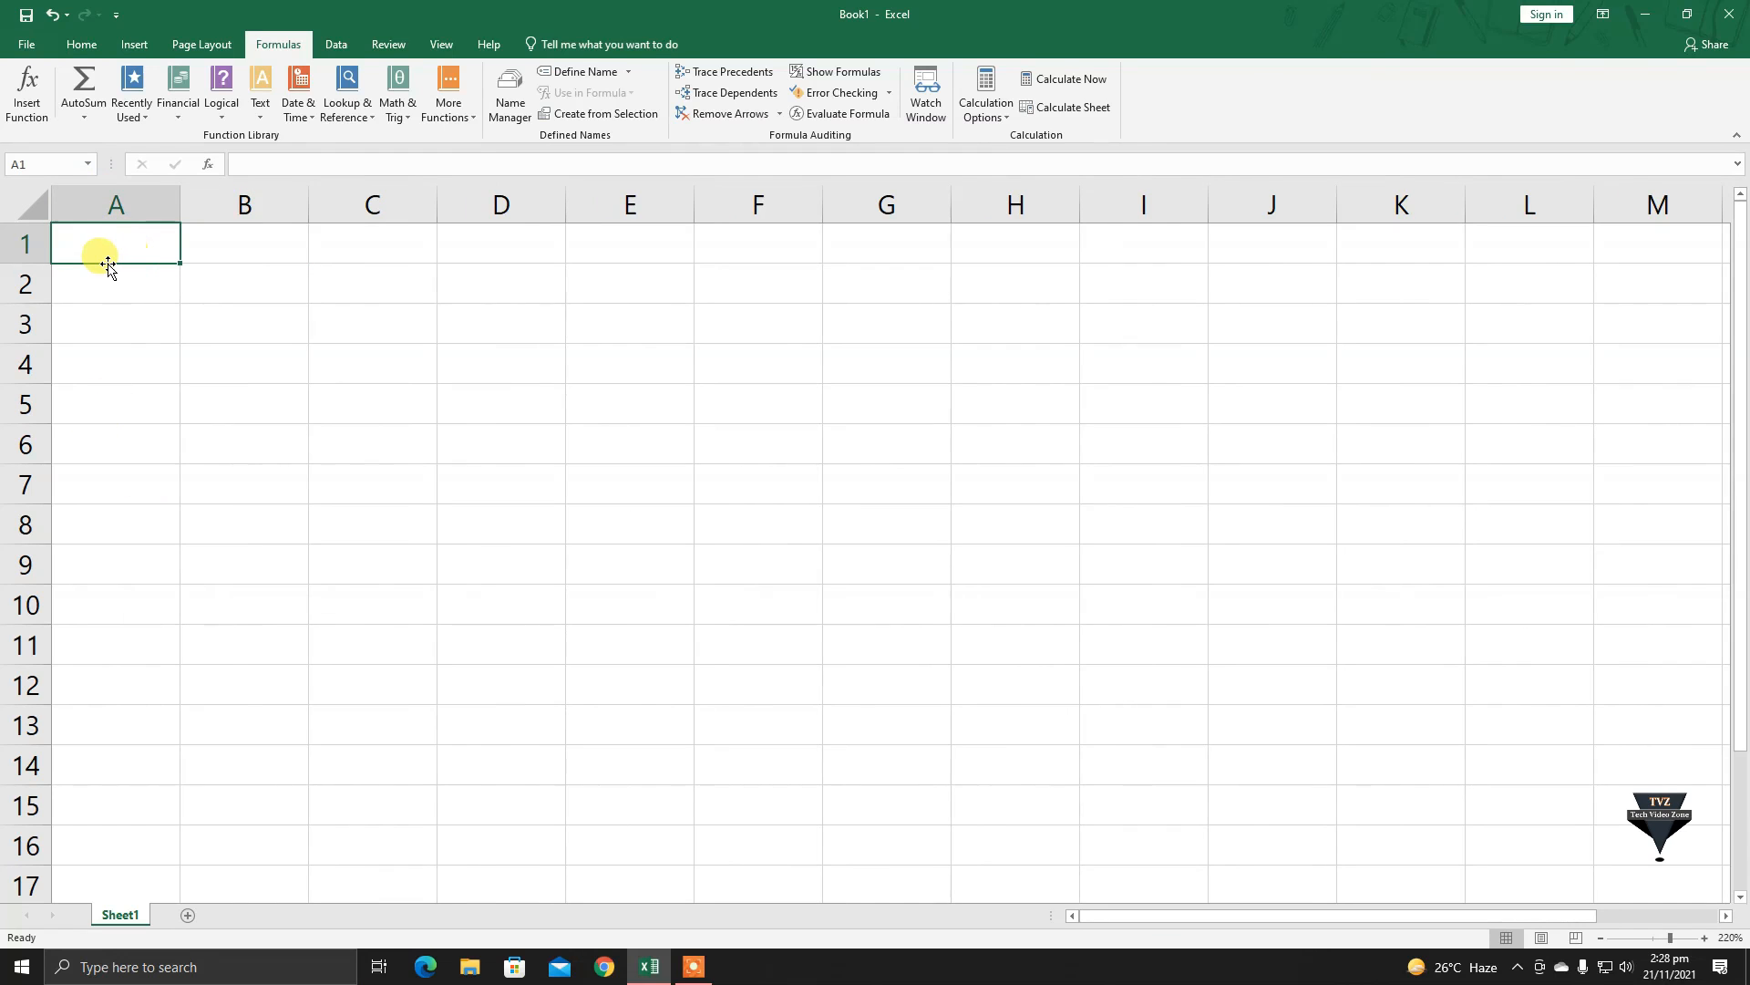
pyautogui.write('4554')
pyautogui.press('Return')
pyautogui.write('5454')
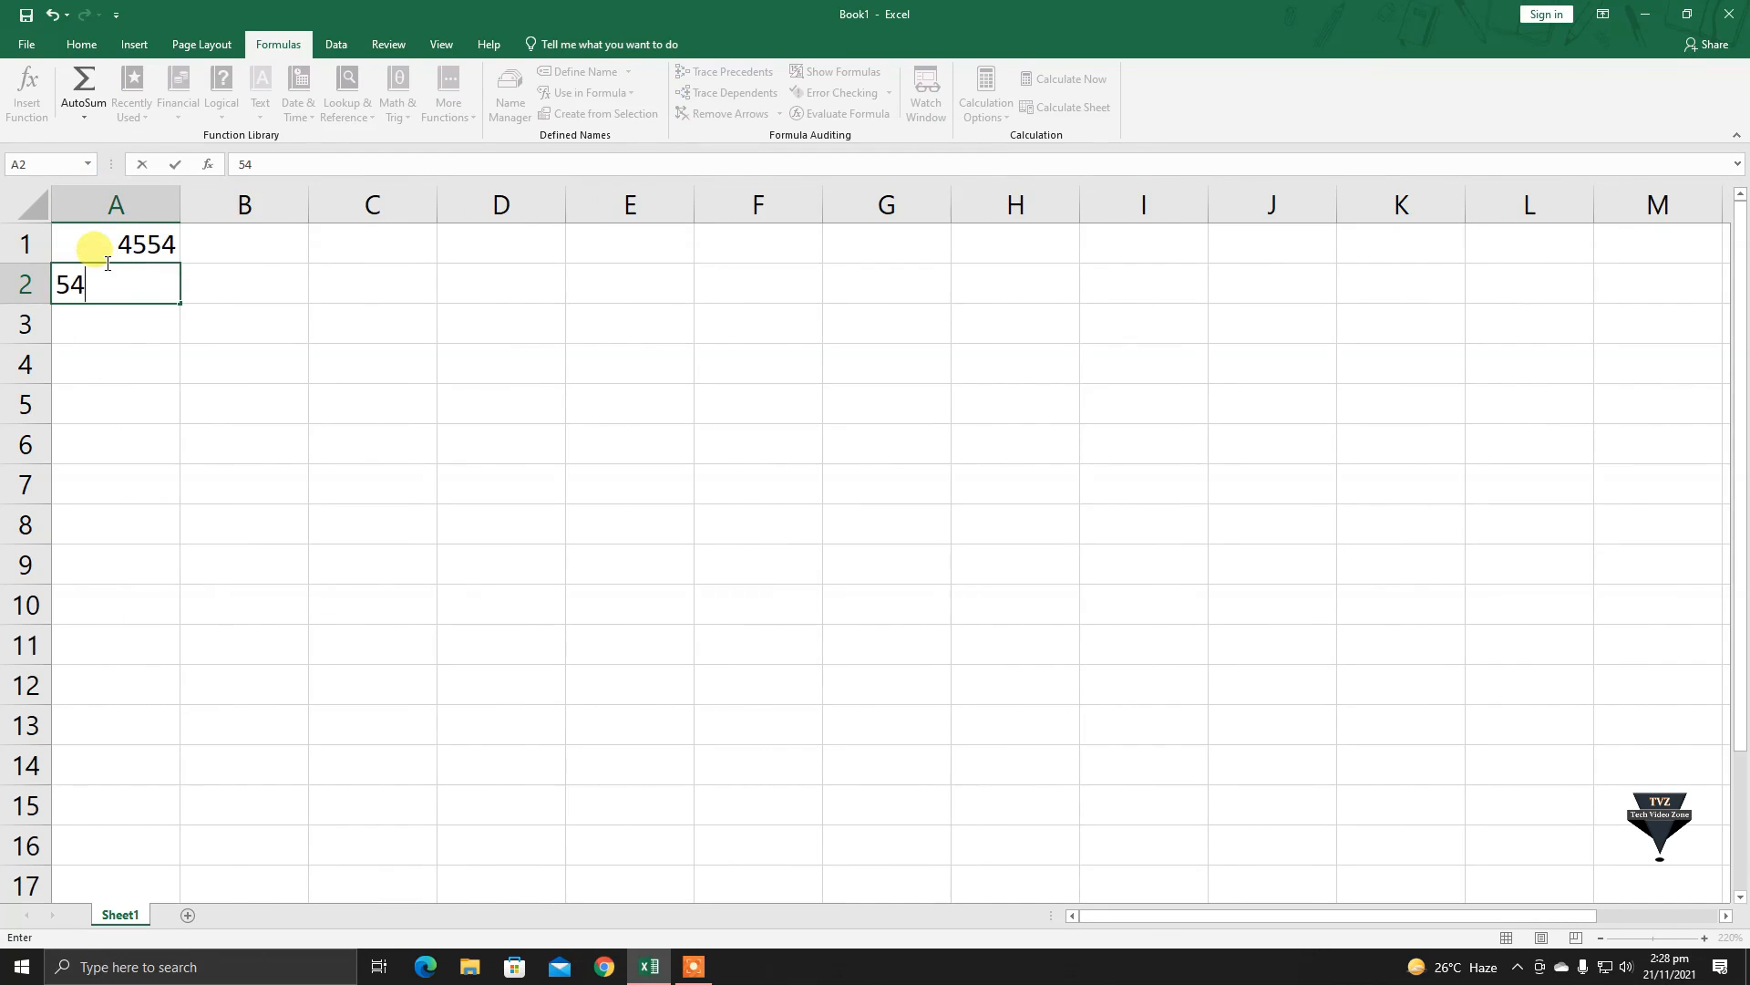
pyautogui.press('Return')
pyautogui.write('55445')
pyautogui.press('Return')
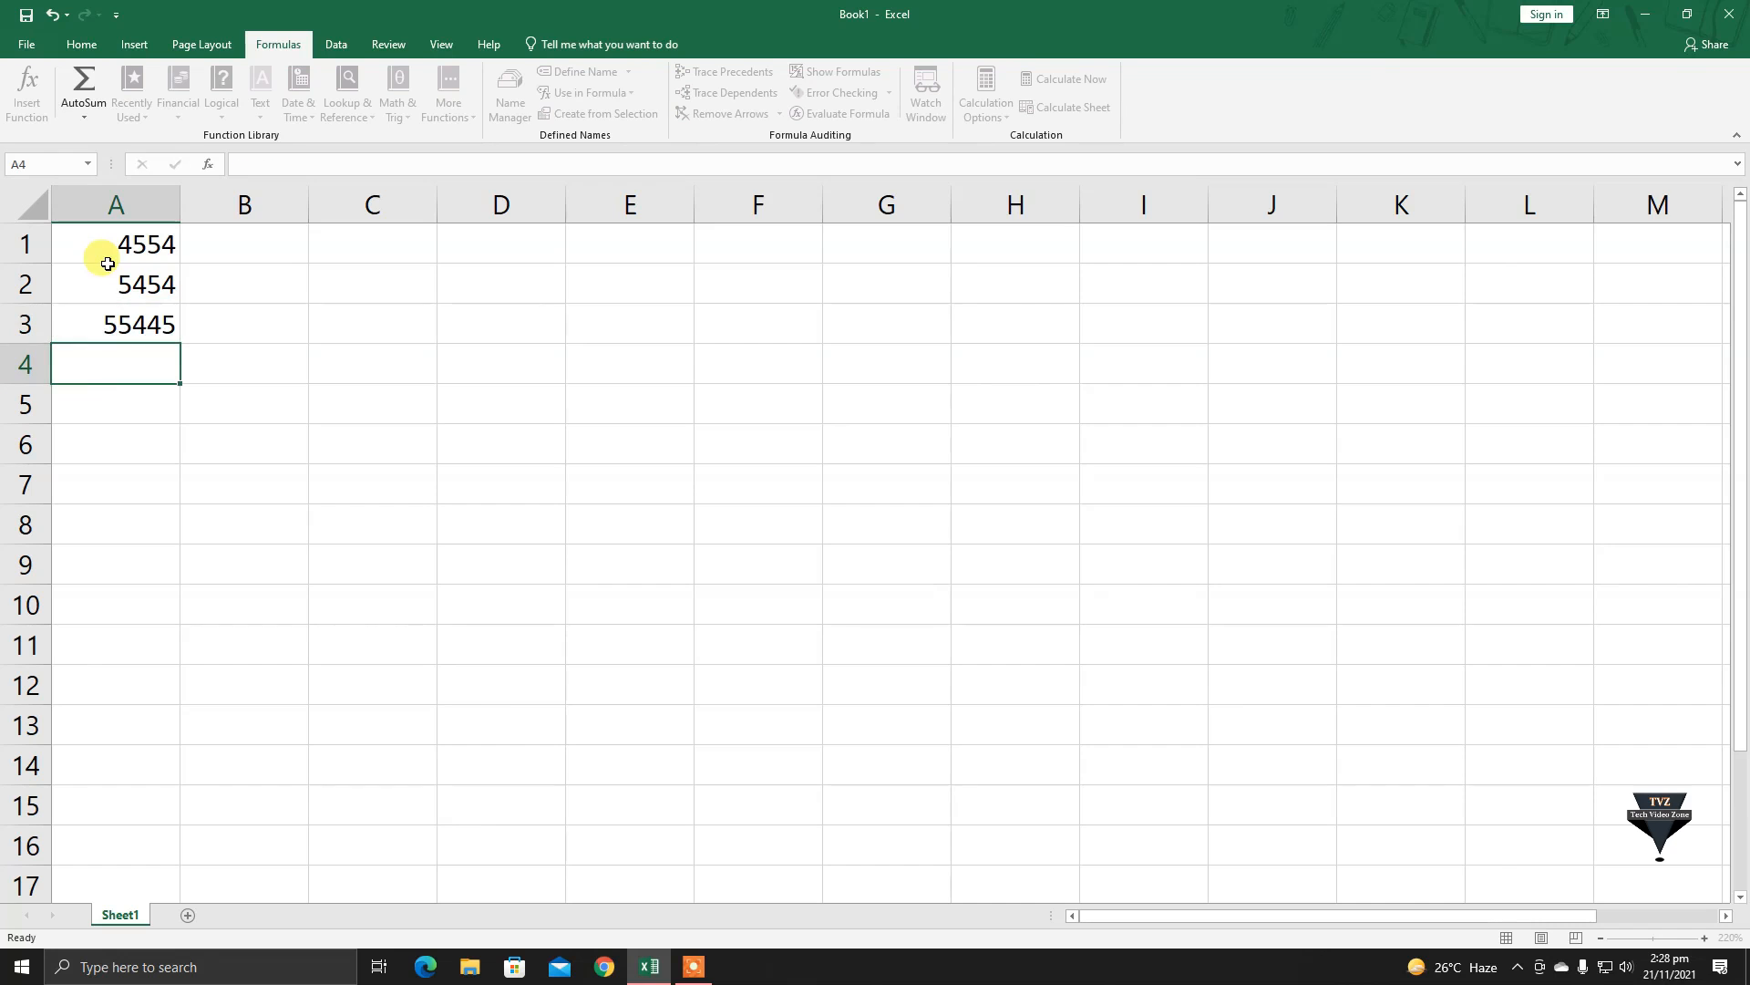
pyautogui.write('8787')
pyautogui.press('Return')
pyautogui.write('787887')
pyautogui.press('Return')
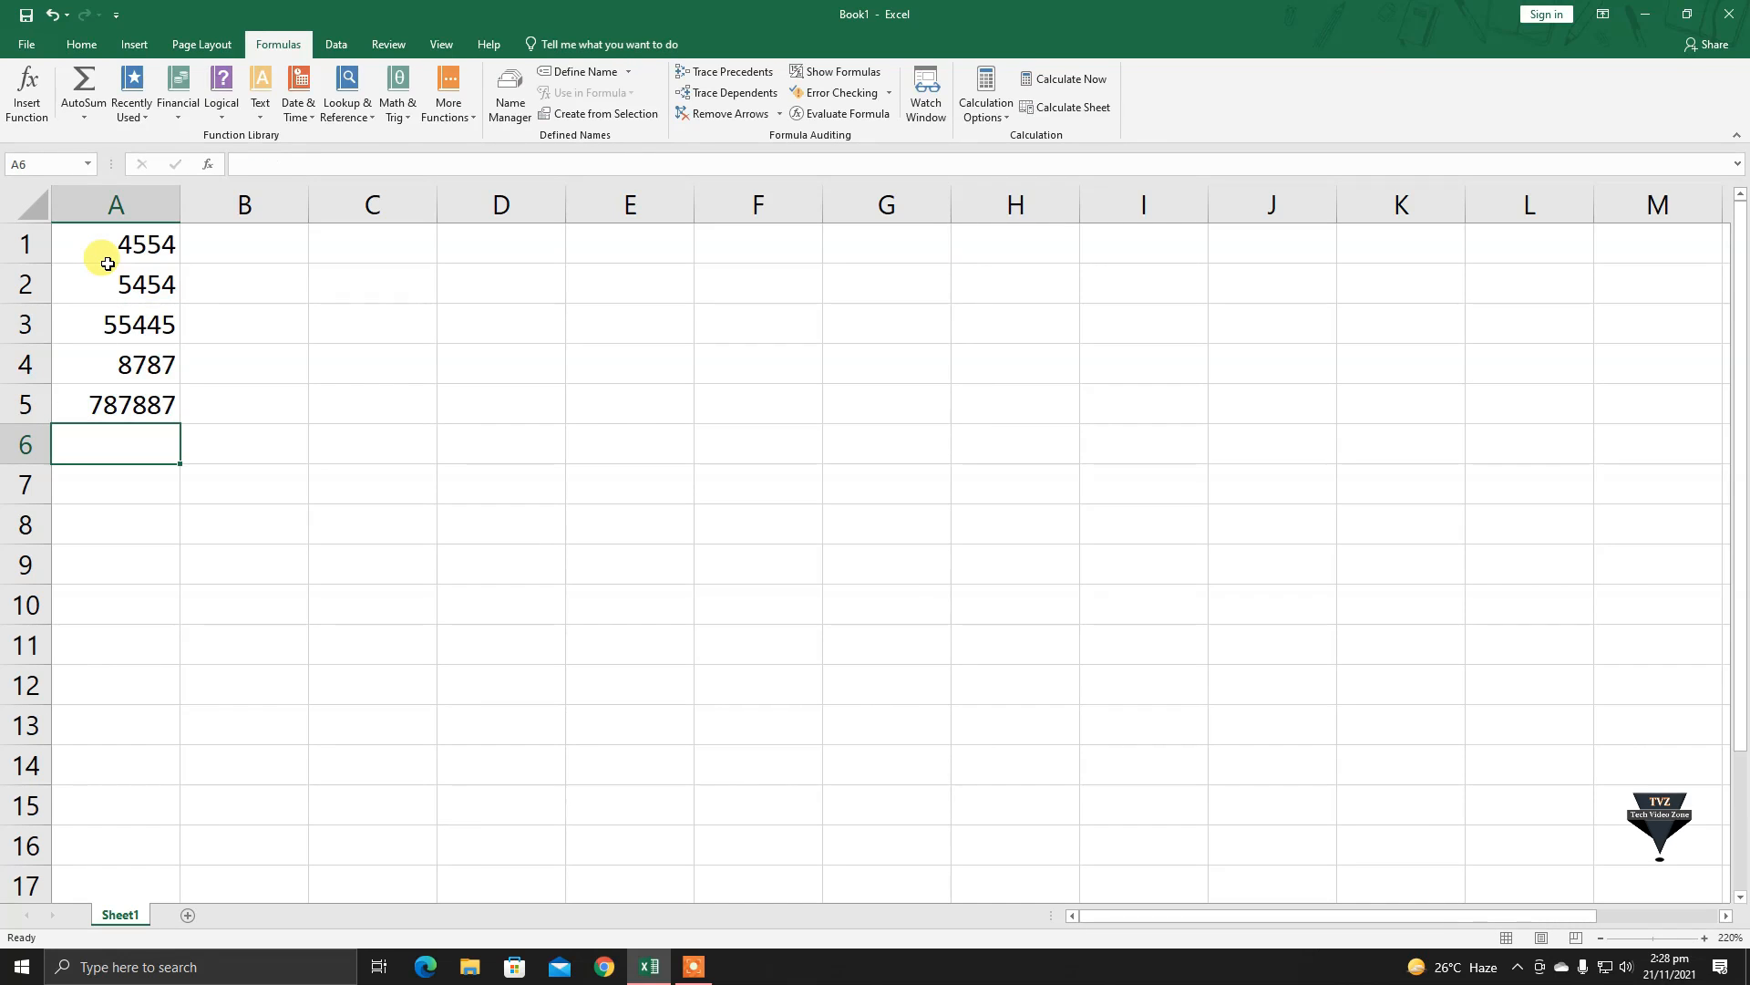
pyautogui.write('7878')
pyautogui.press('Return')
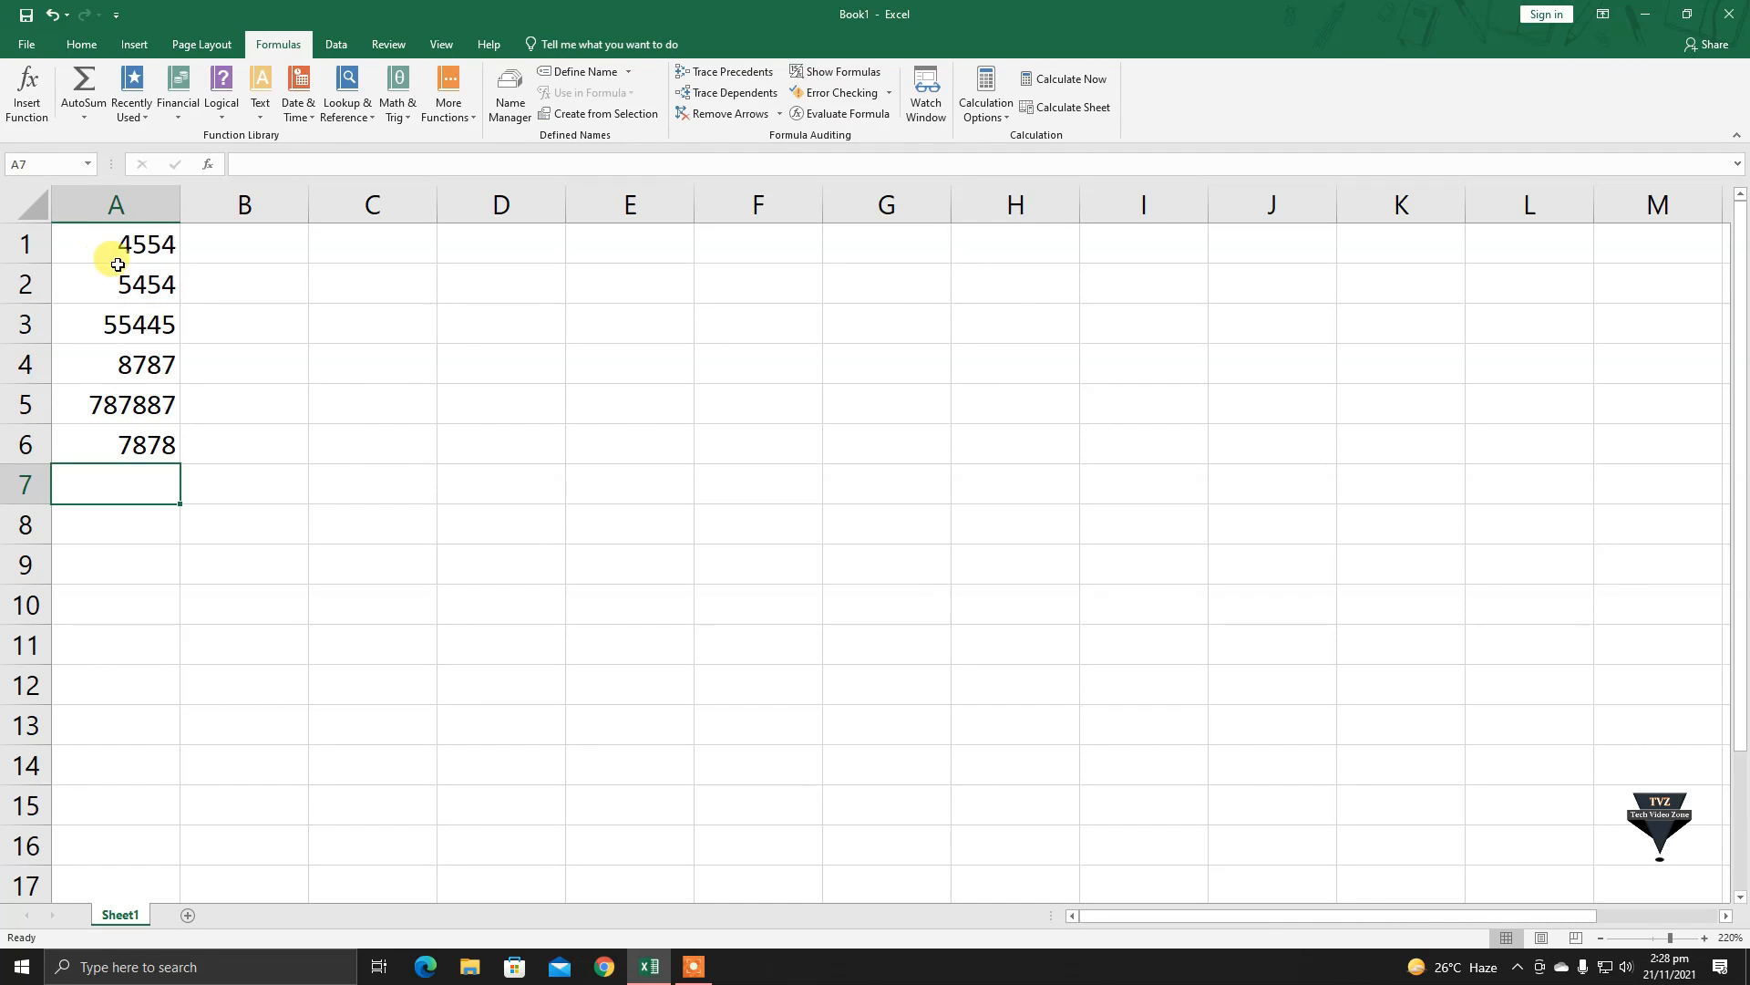
# Insert a SUM function in cell A7 that adds the range A1:A6
pyautogui.moveTo(119, 239)
pyautogui.mouseDown()
pyautogui.moveTo(137, 441)
pyautogui.moveTo(128, 243)
pyautogui.mouseUp()
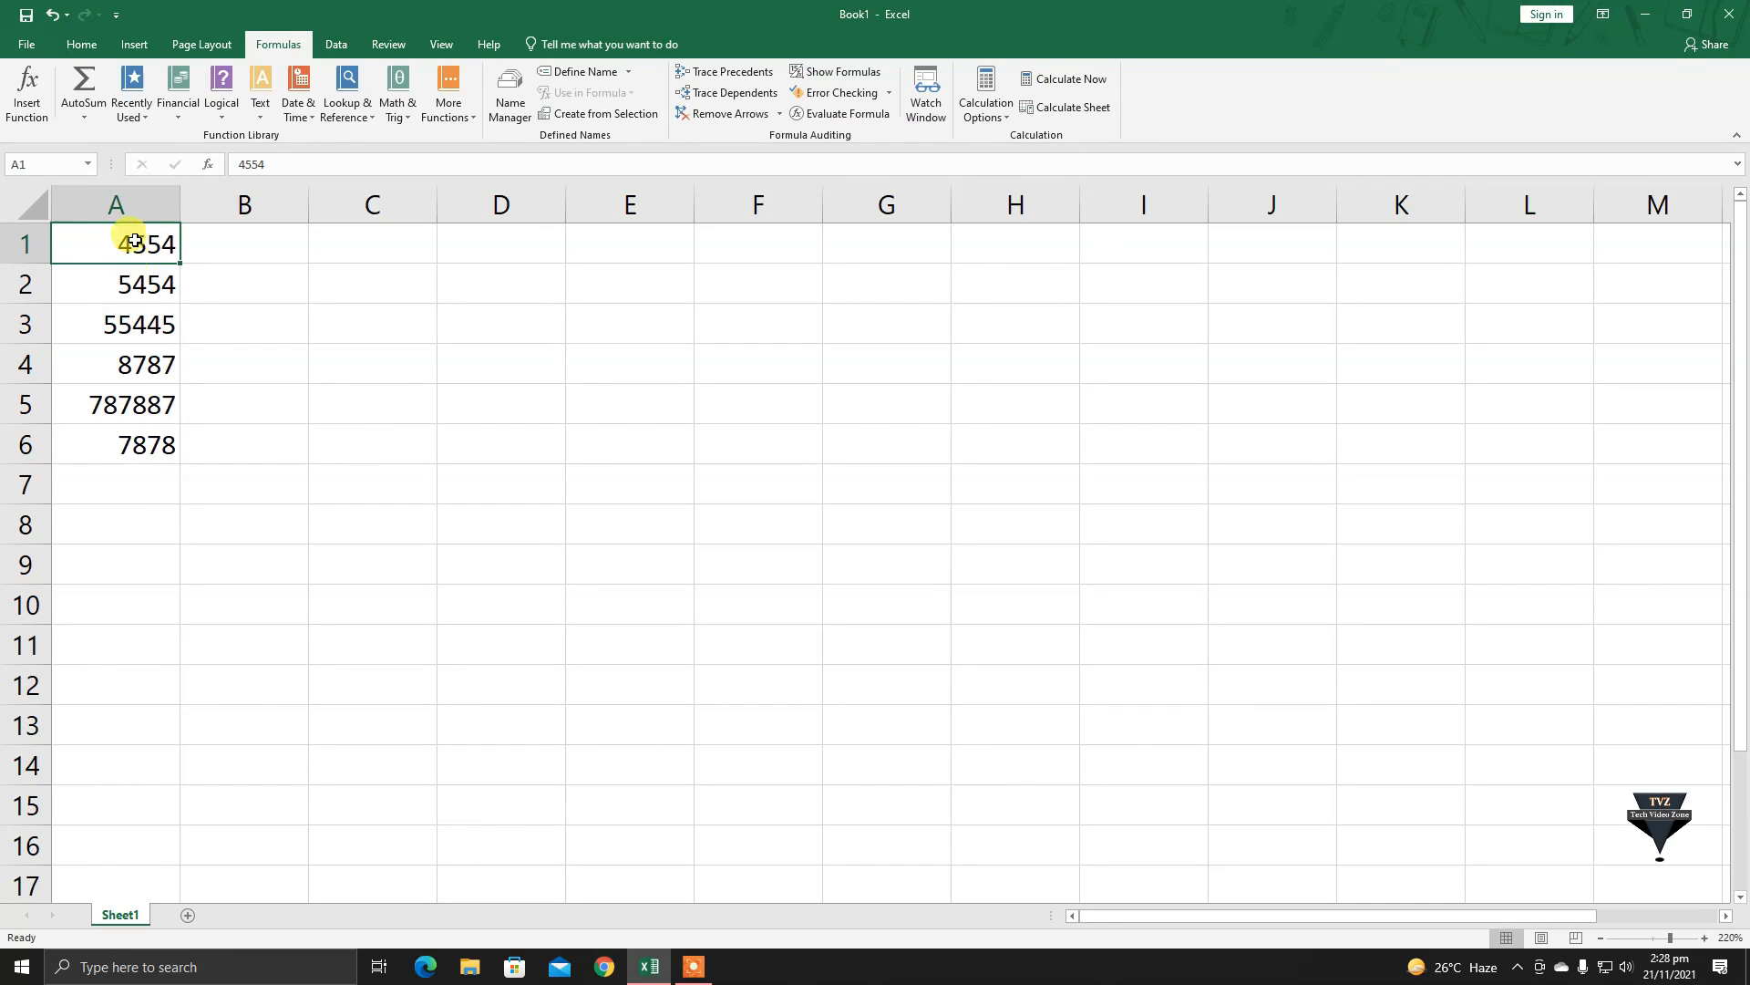
pyautogui.click(129, 490)
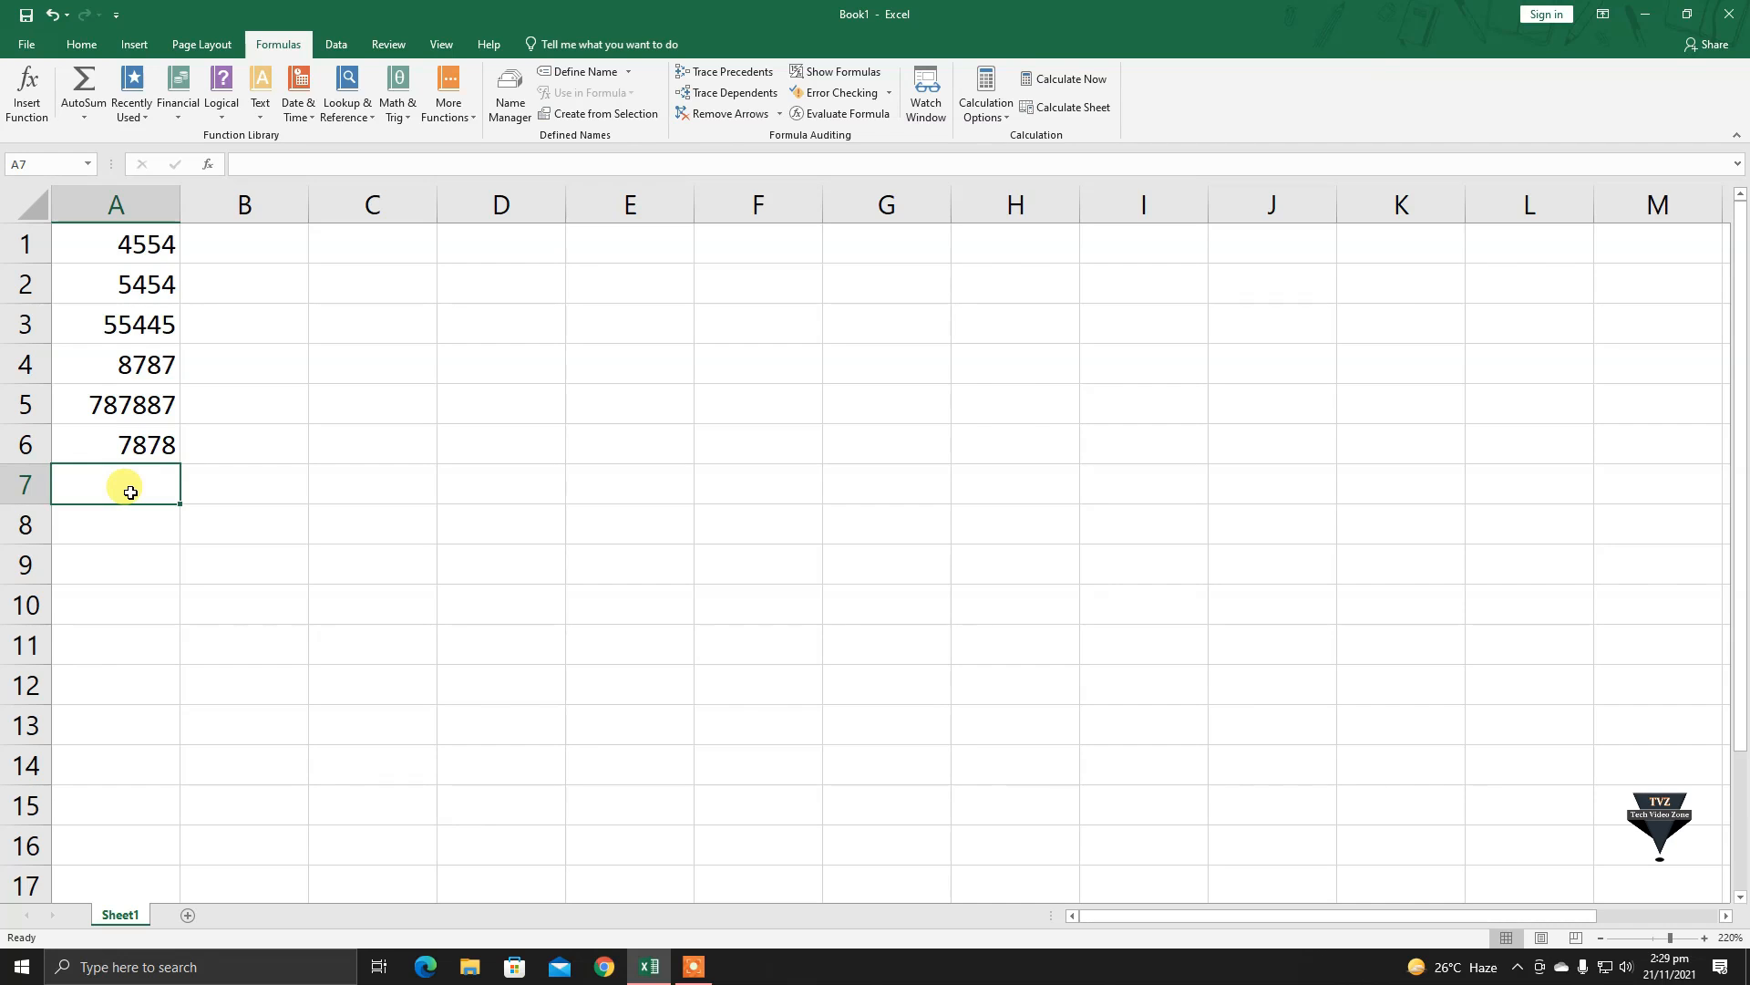
pyautogui.click(160, 445)
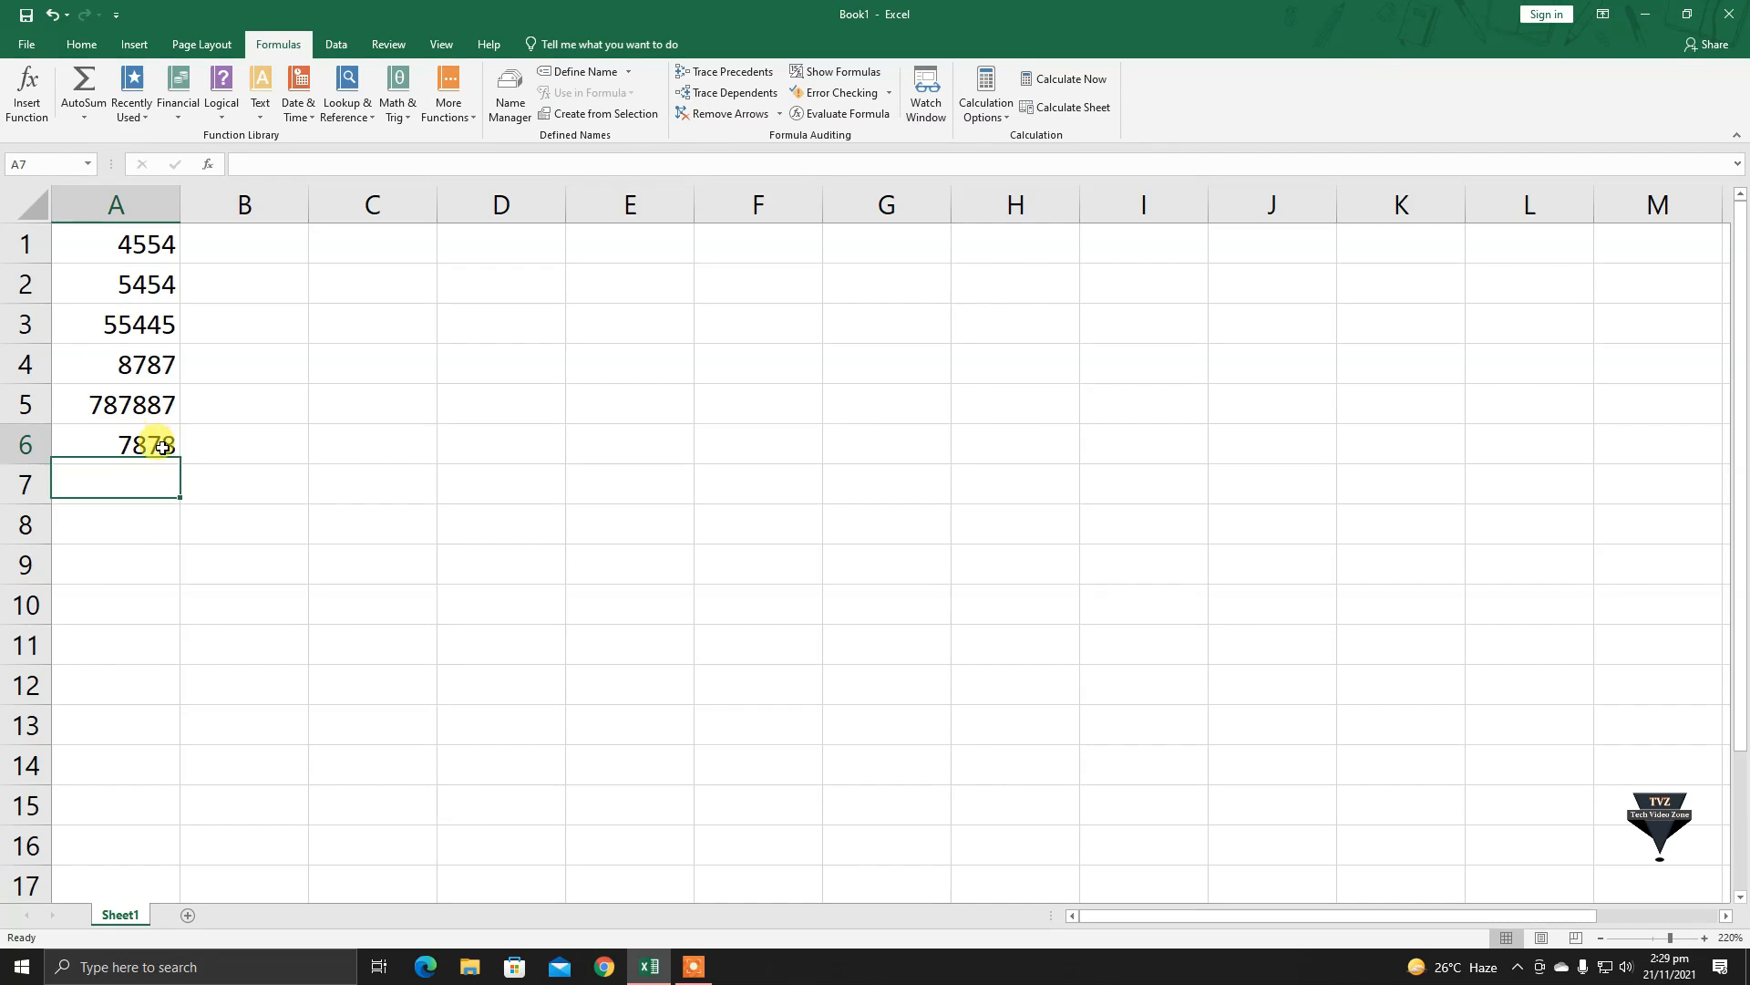
pyautogui.click(133, 484)
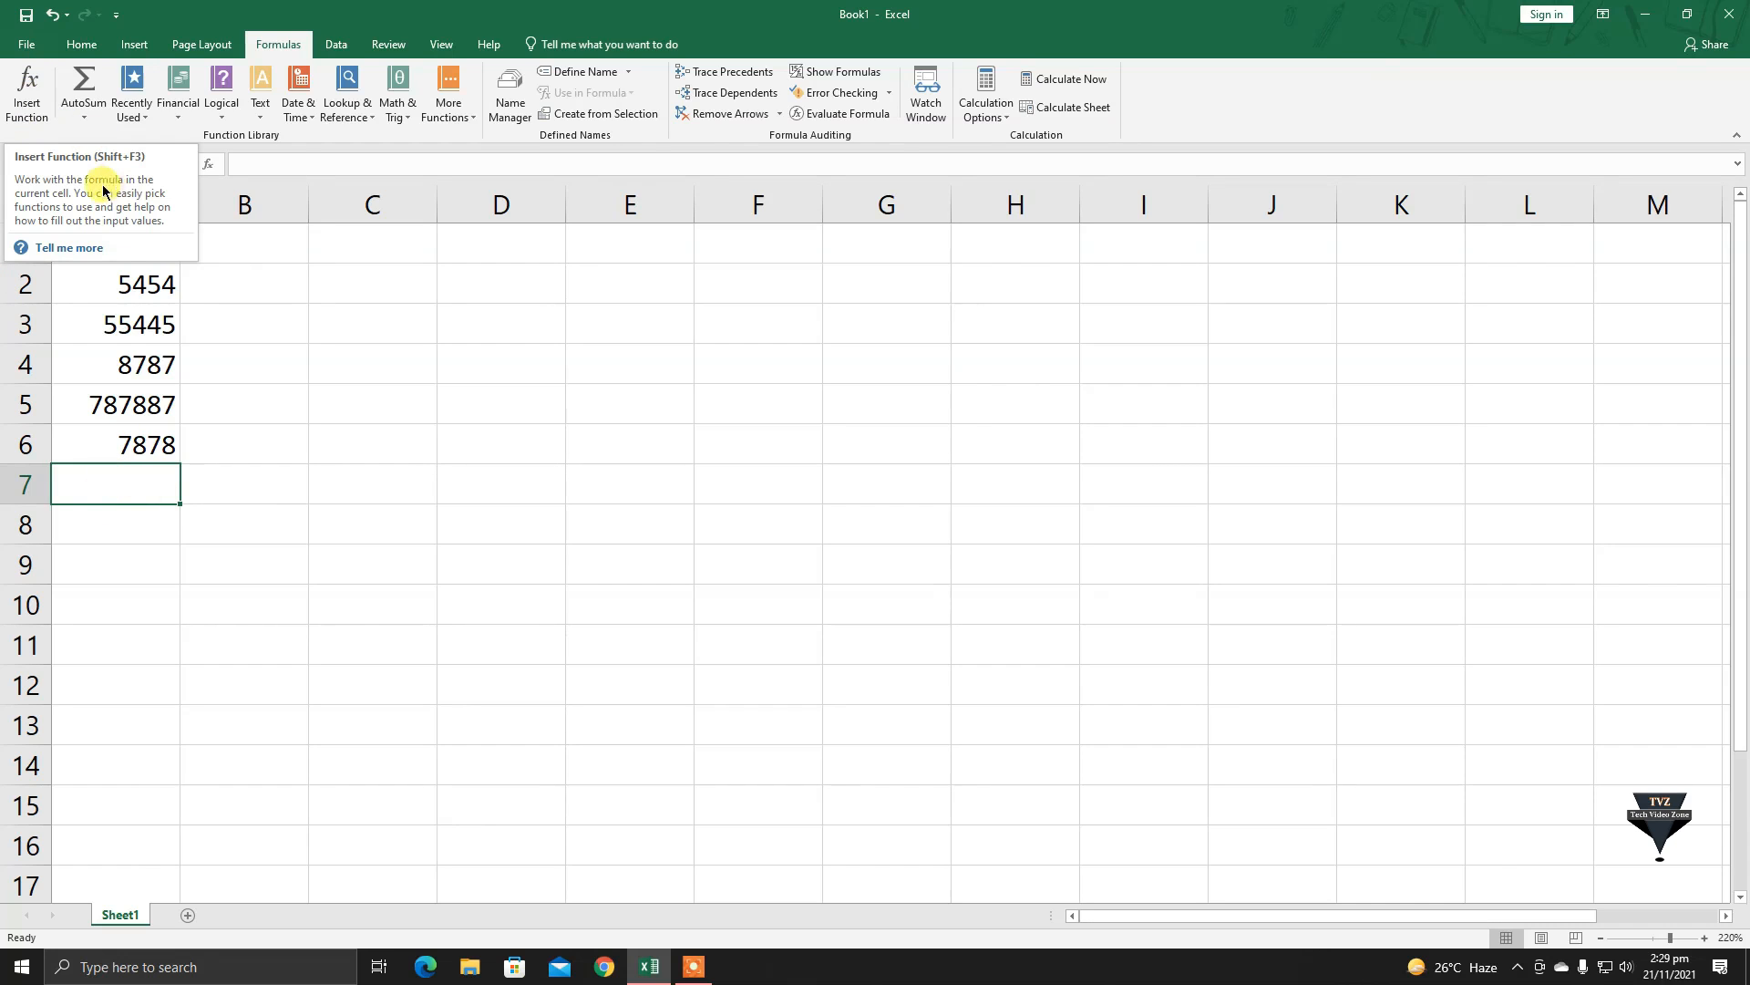
pyautogui.click(18, 112)
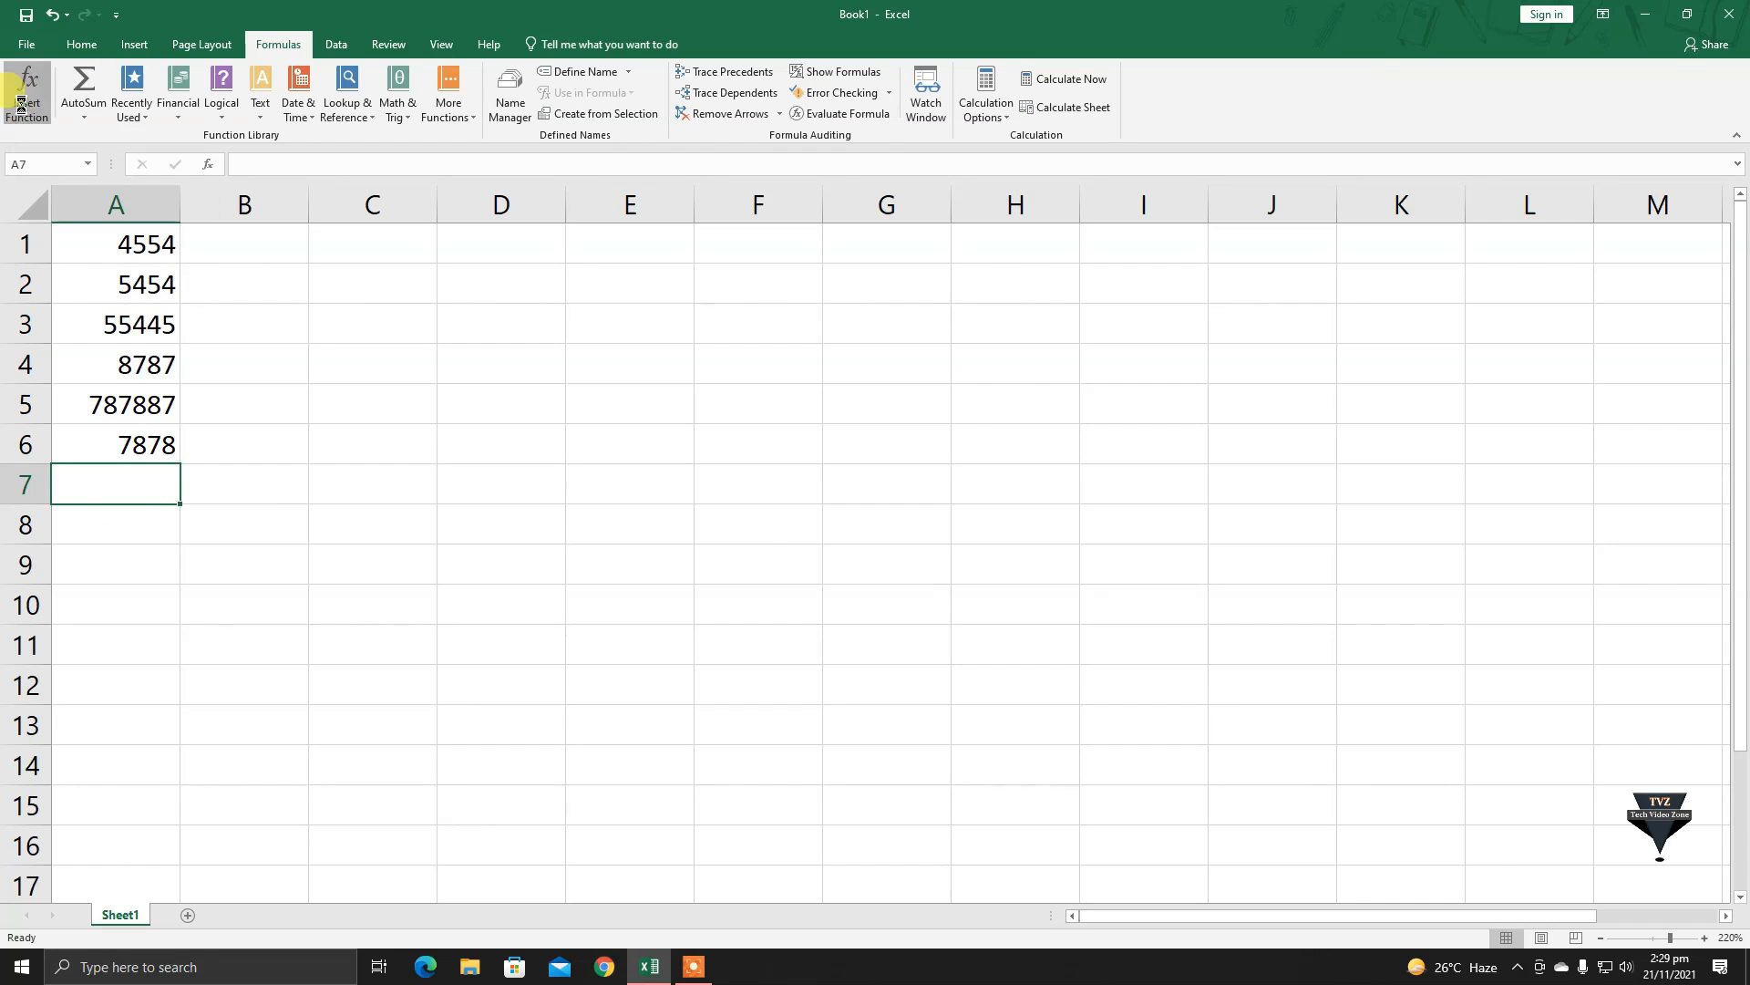
pyautogui.moveTo(852, 364); pyautogui.dragTo(763, 357)
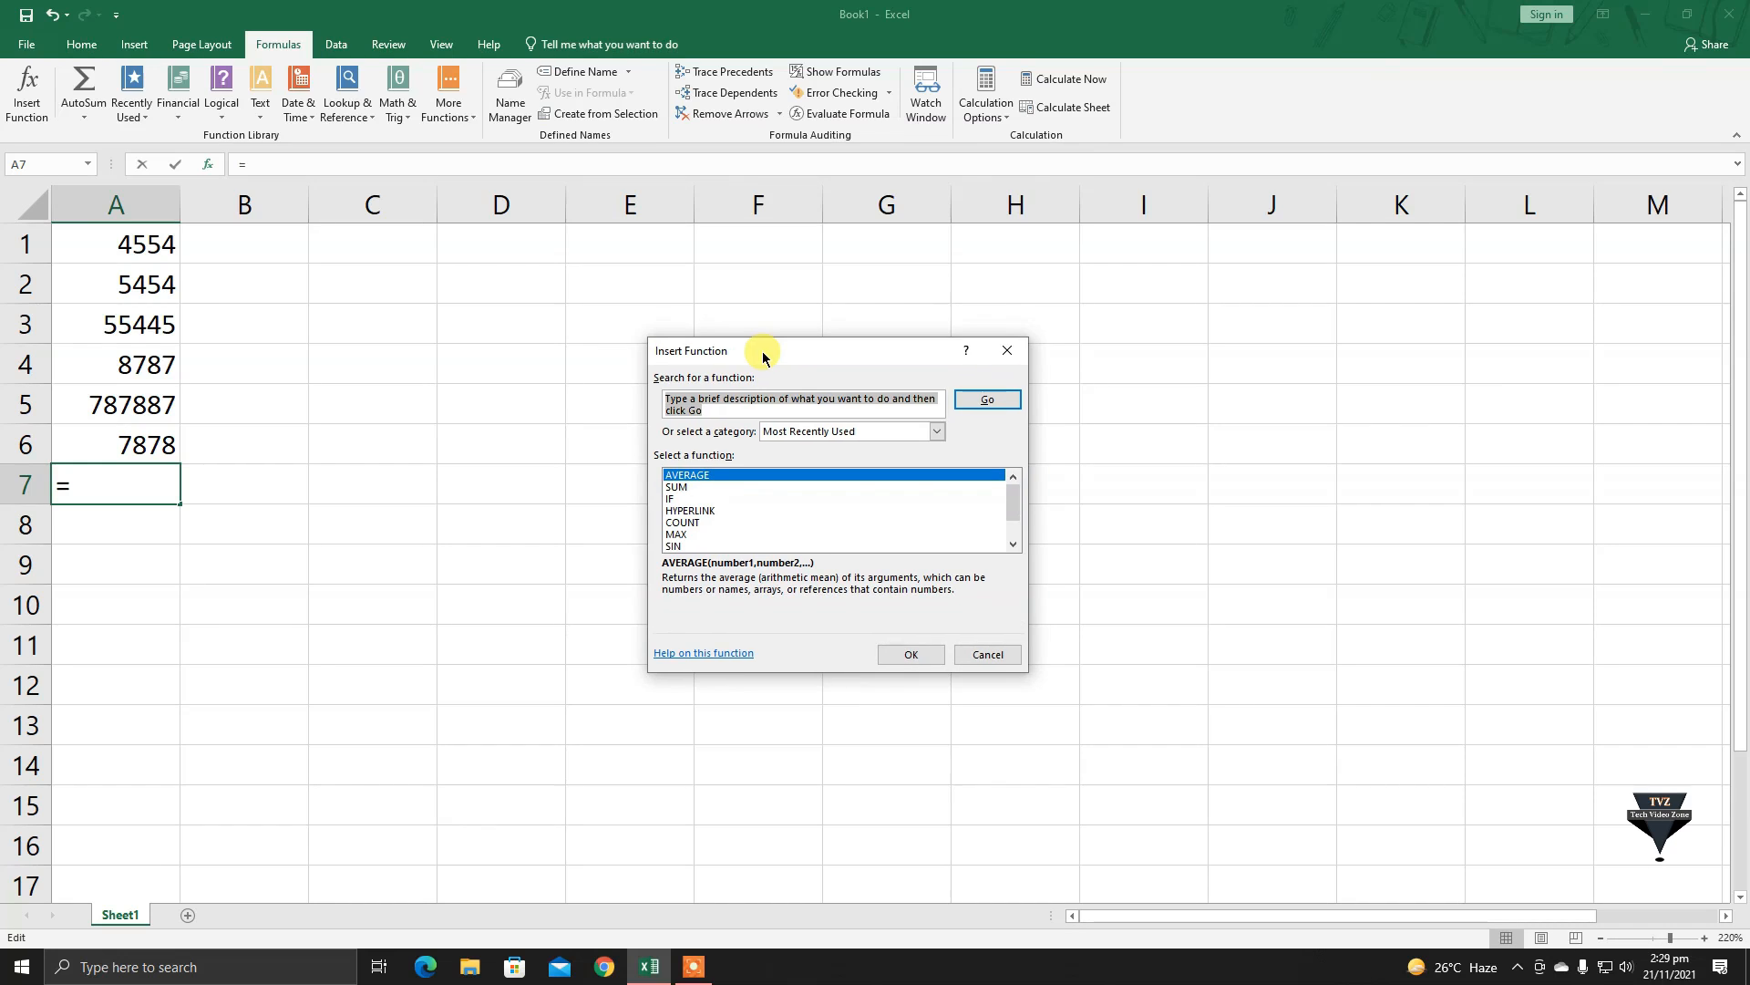
pyautogui.moveTo(1012, 507)
pyautogui.mouseDown()
pyautogui.moveTo(1012, 528)
pyautogui.moveTo(1006, 495)
pyautogui.mouseUp()
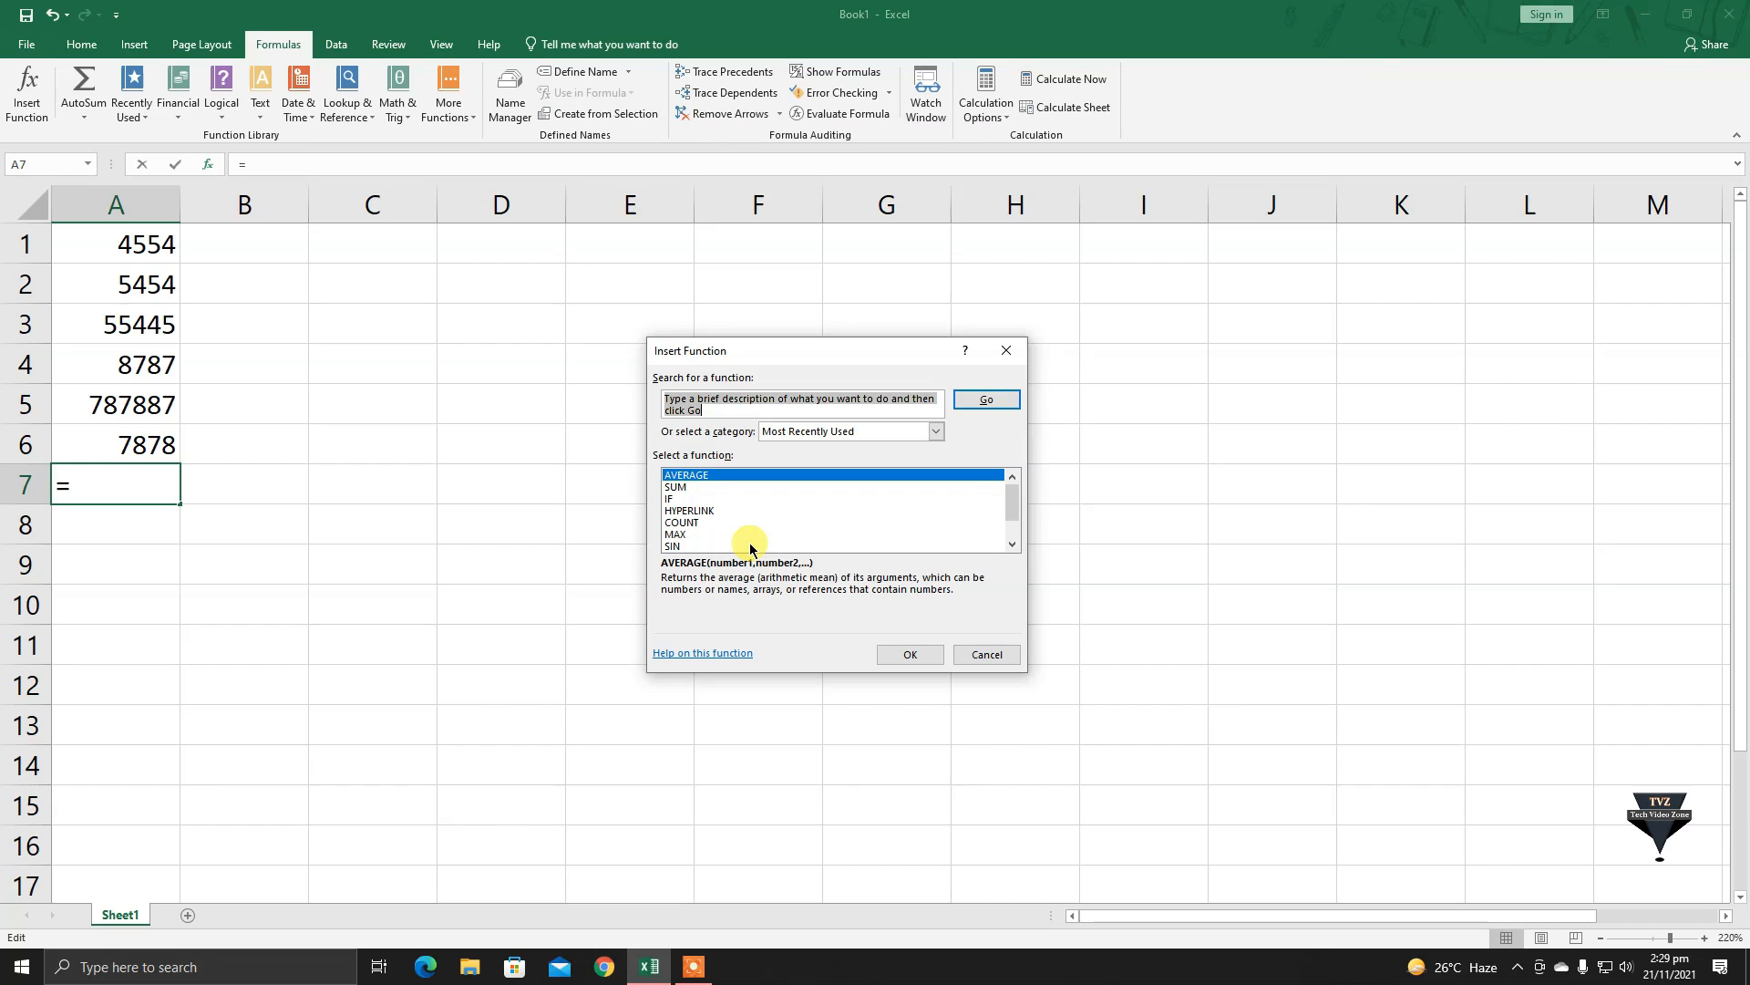
pyautogui.click(691, 492)
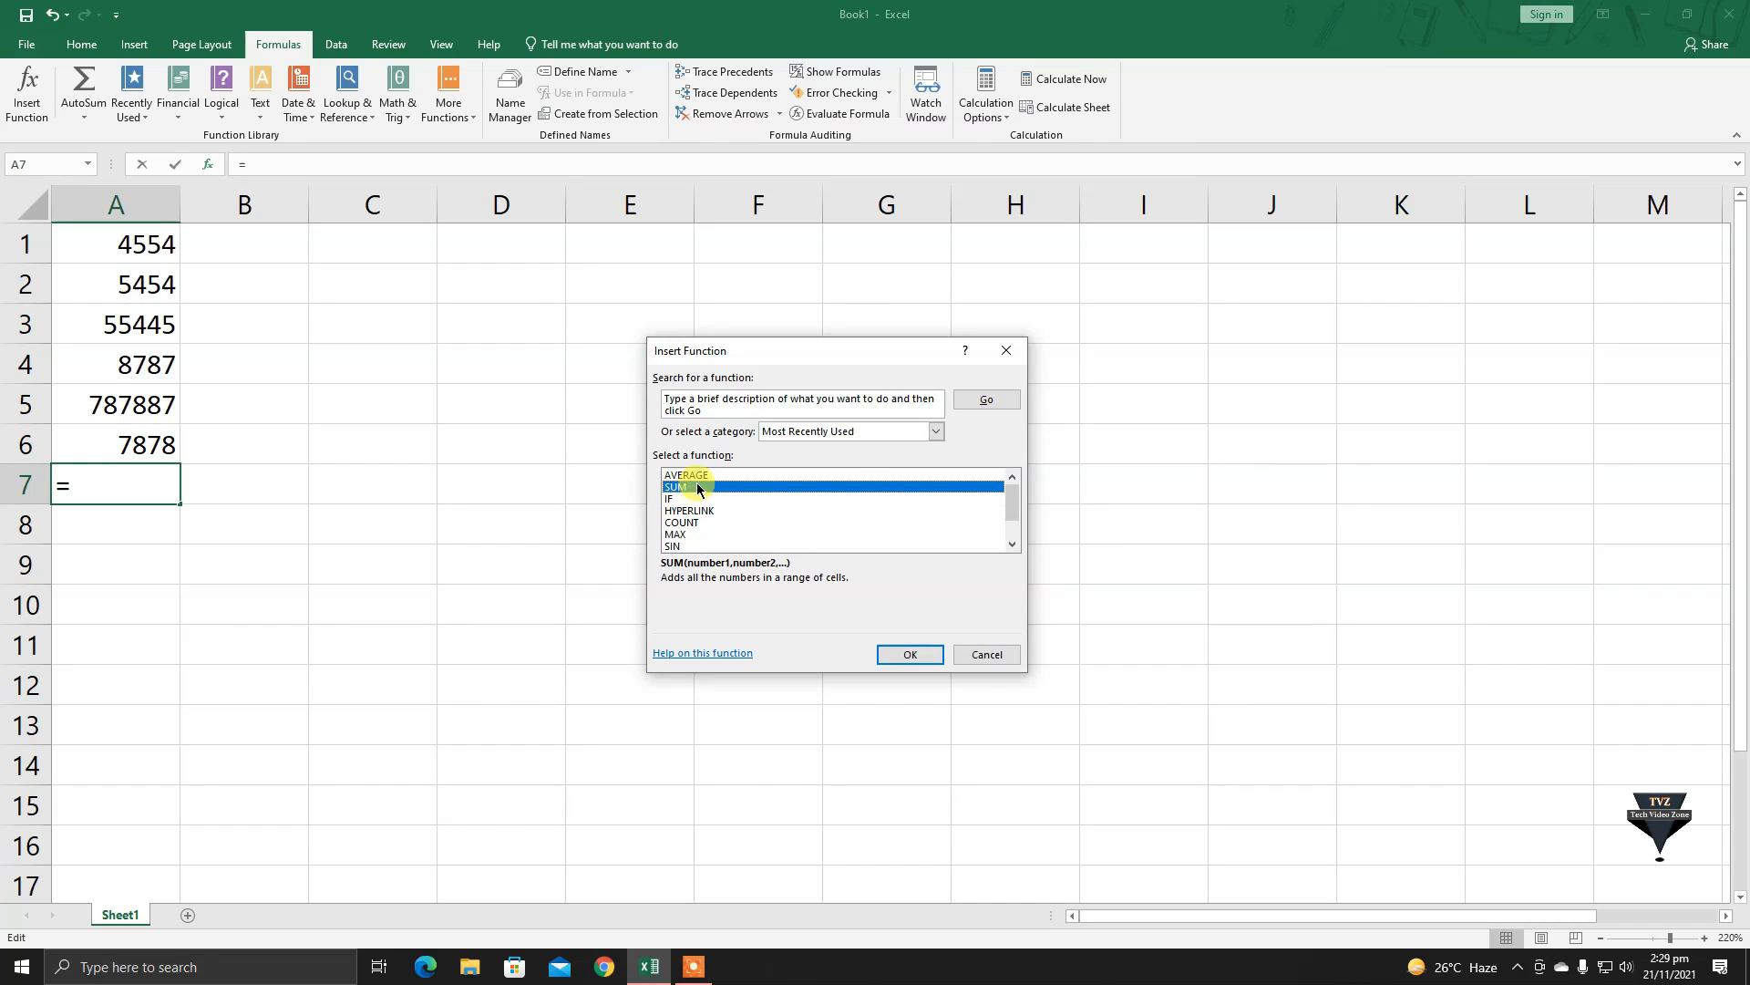
pyautogui.click(927, 656)
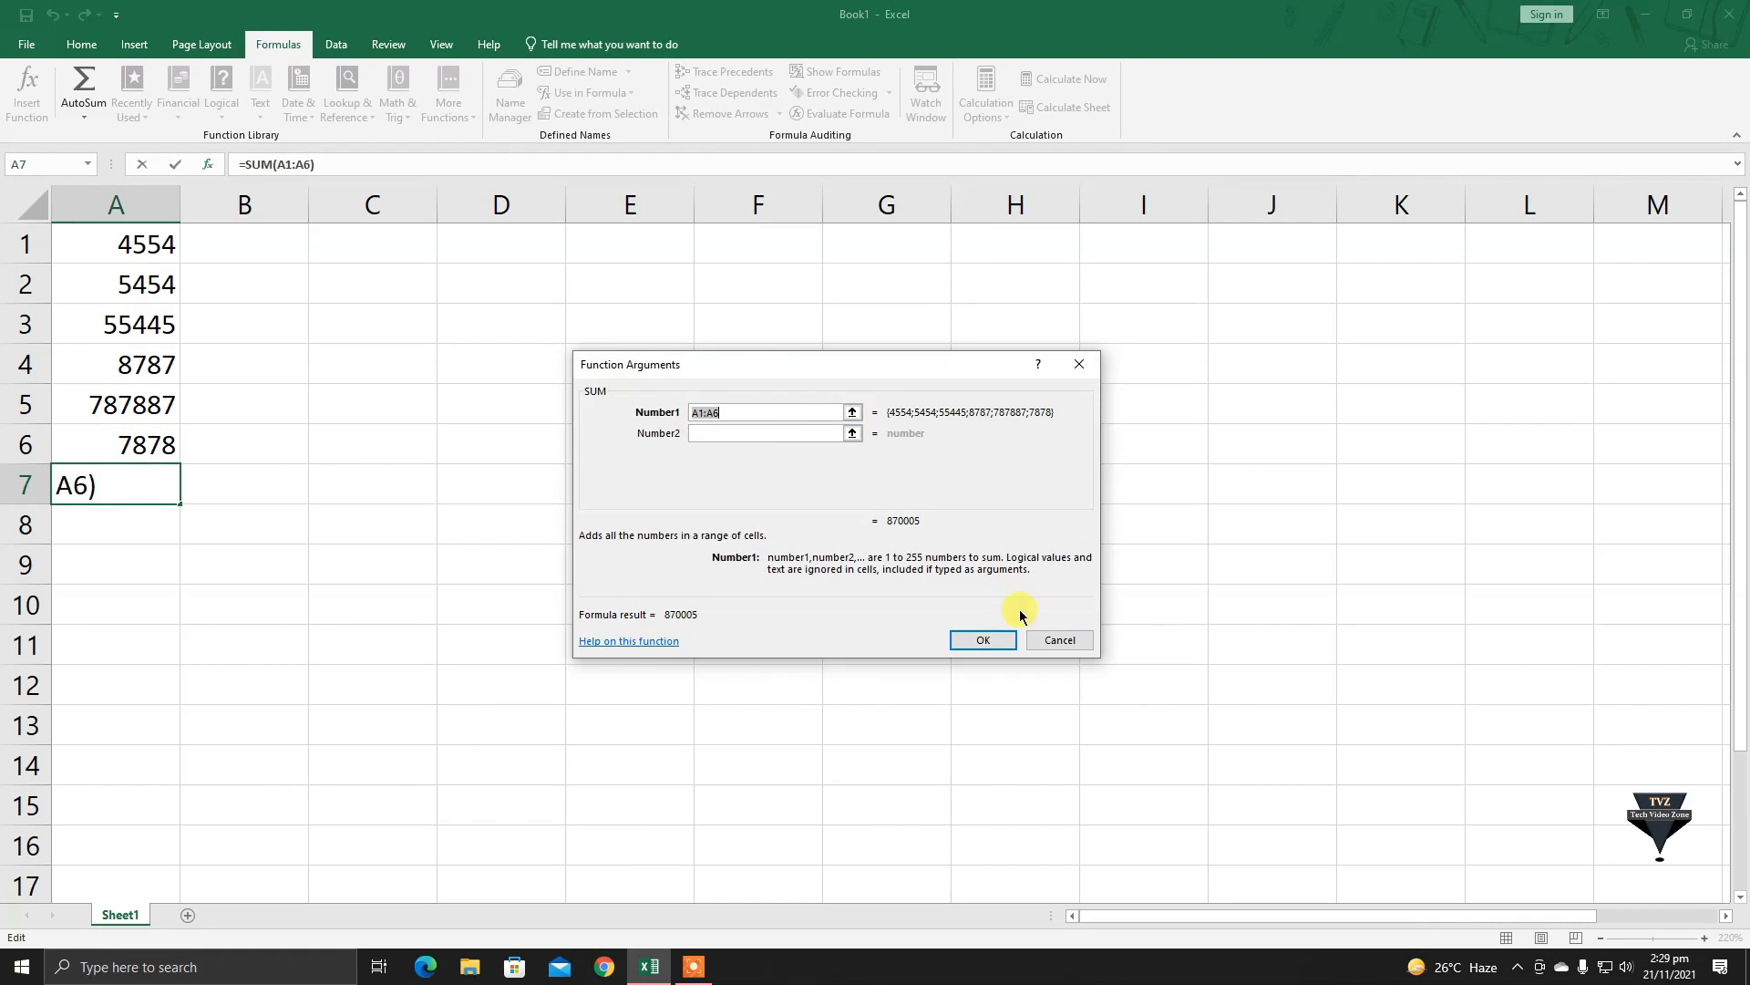
pyautogui.click(1010, 639)
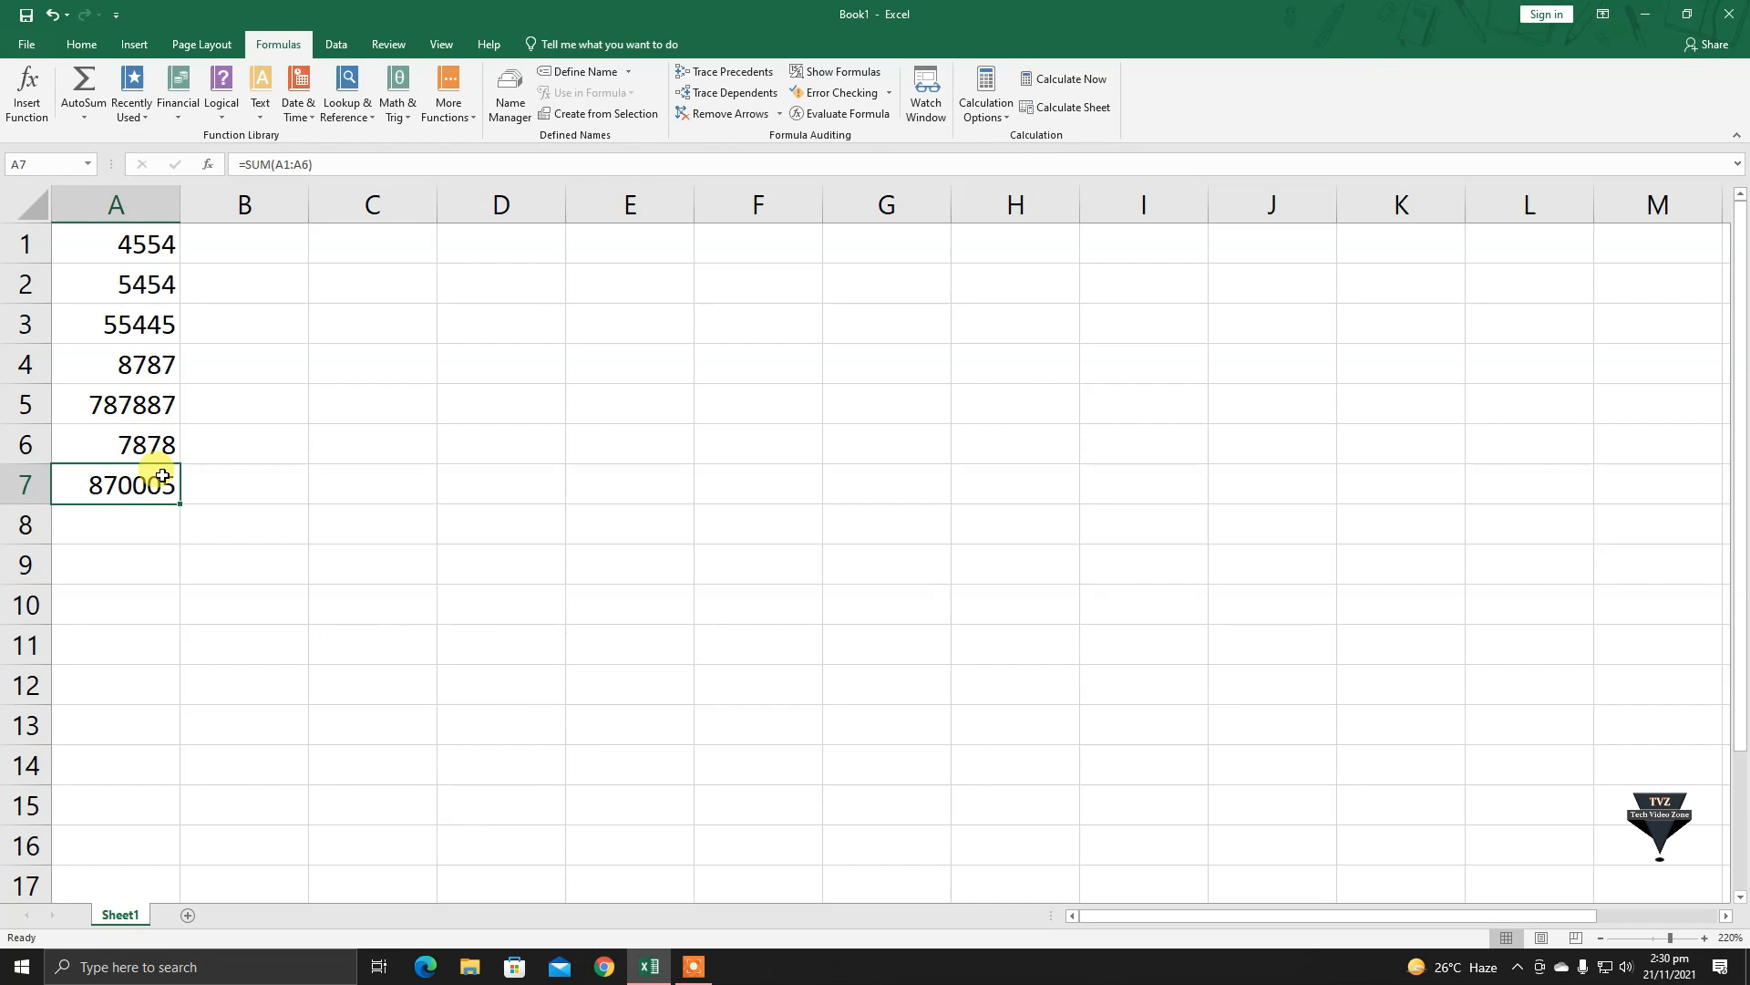
pyautogui.moveTo(98, 243); pyautogui.dragTo(131, 429)
pyautogui.click(106, 237)
pyautogui.click(129, 484)
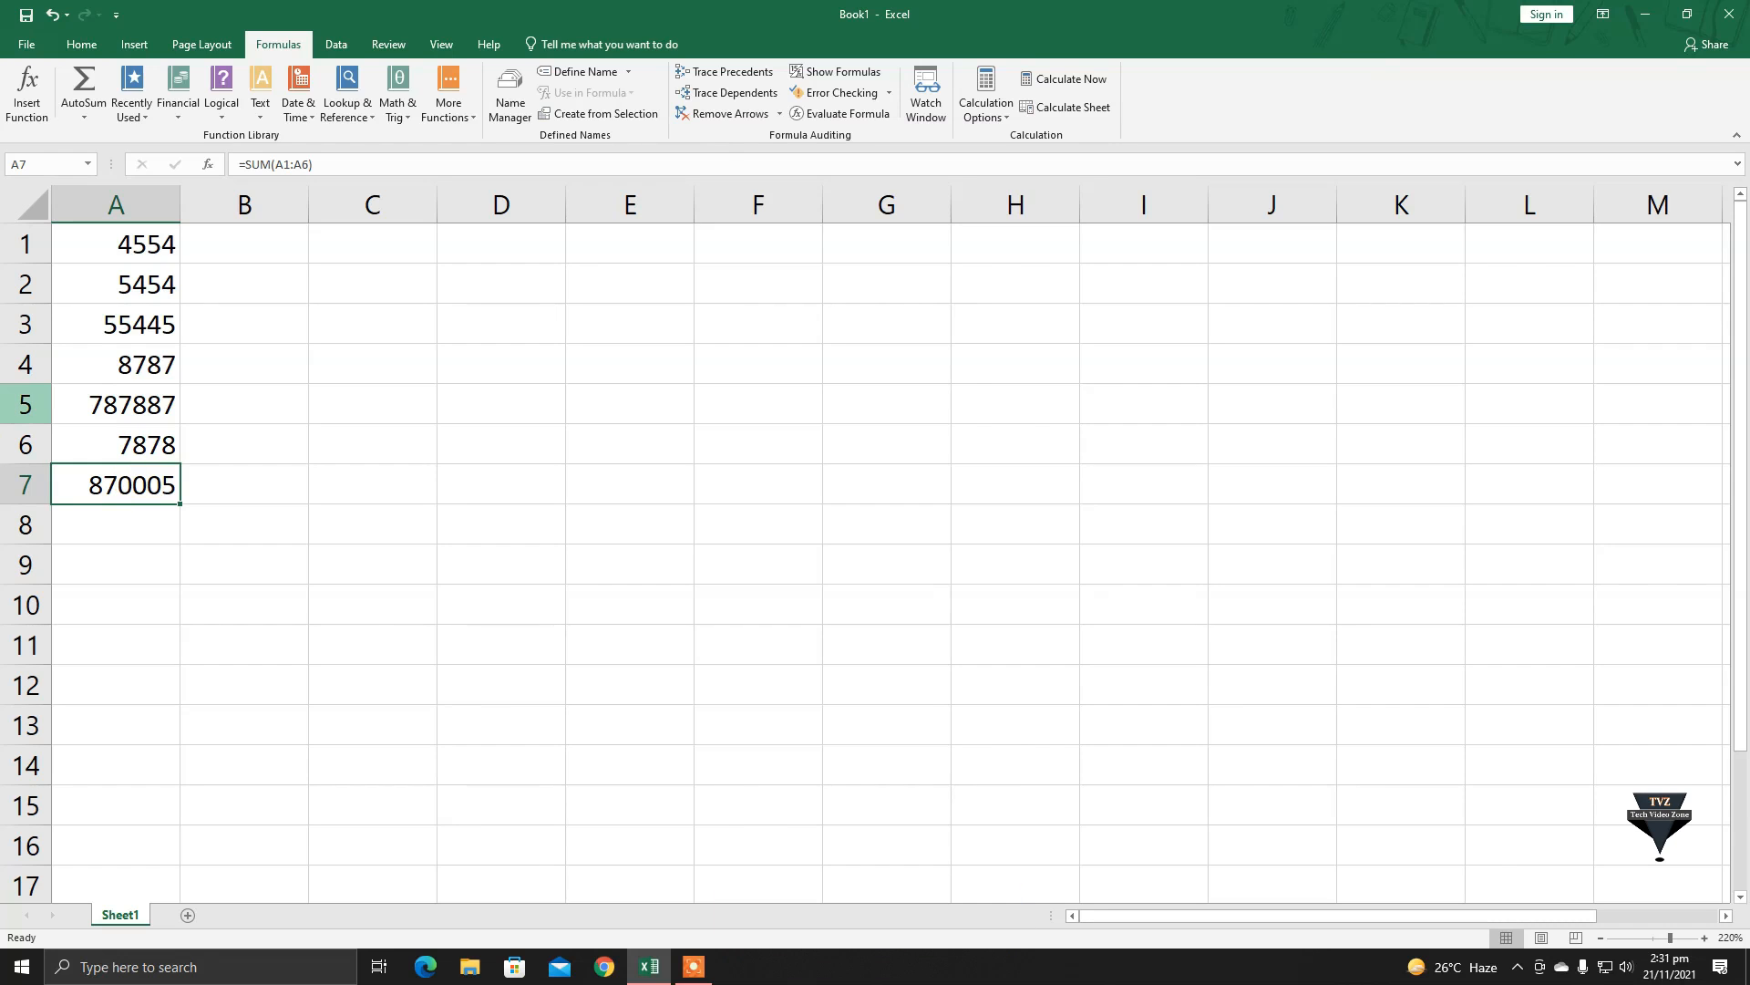
pyautogui.click(121, 252)
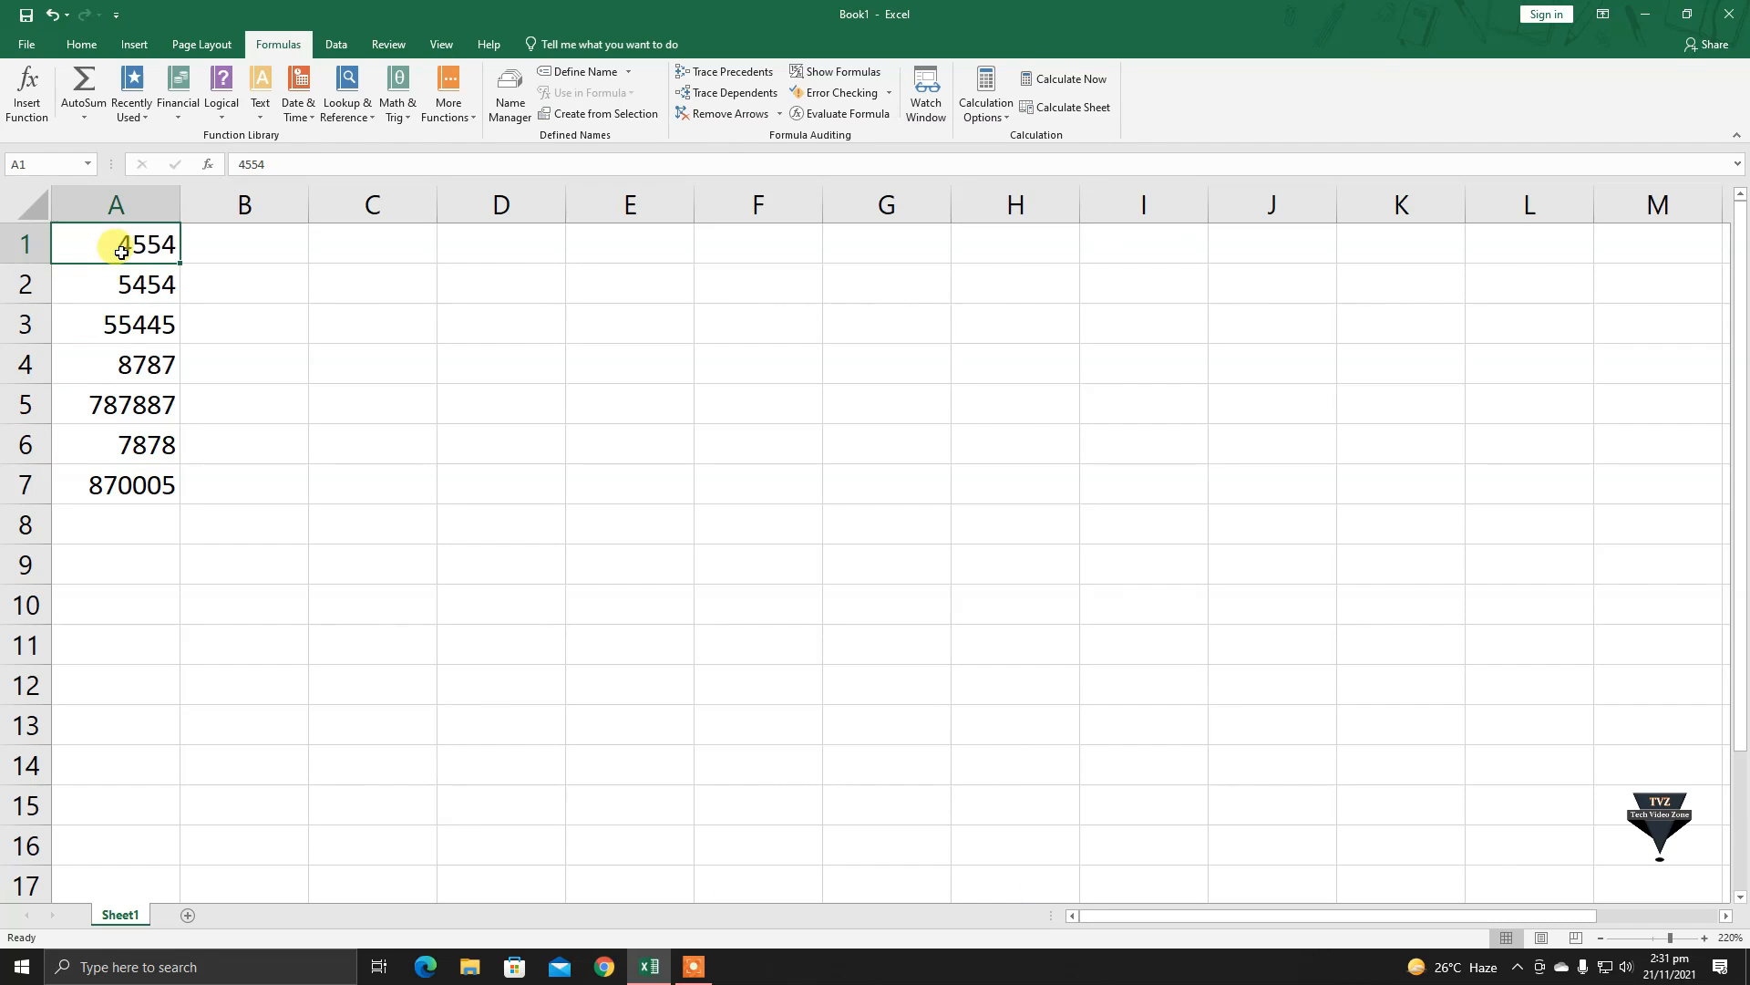
pyautogui.click(151, 484)
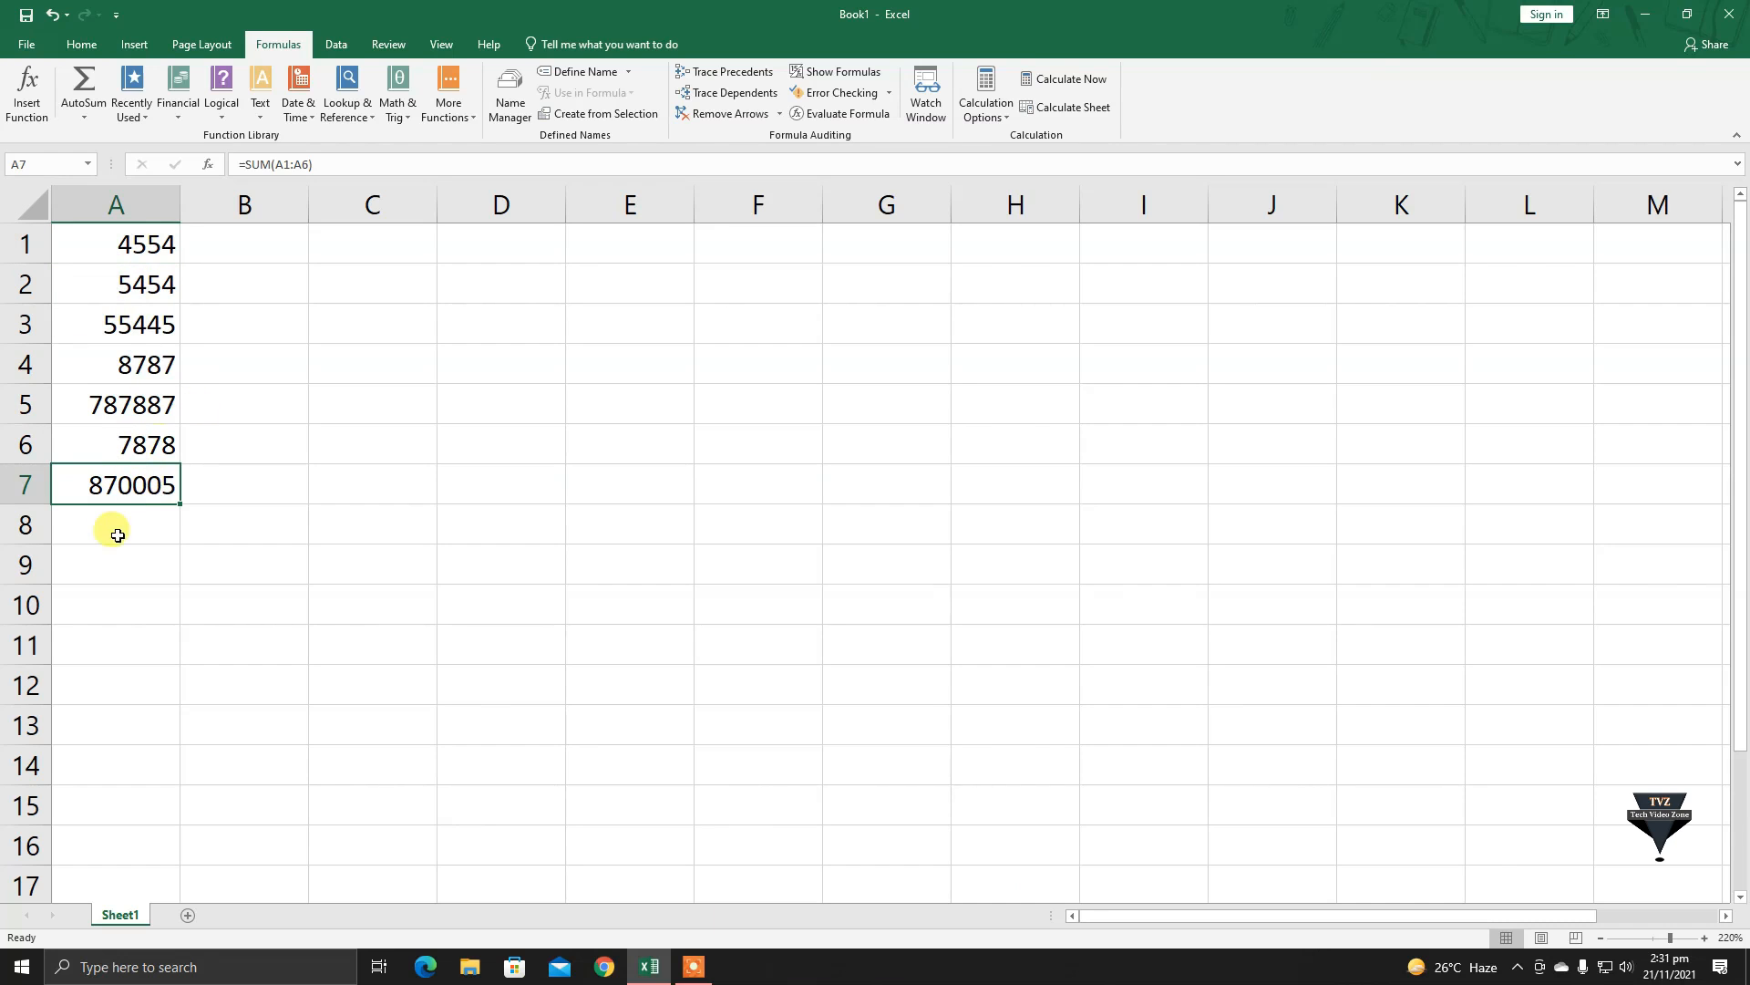
# Fill cells B1 to B8 with 448, 45544, 5545, 4554, 545, 4545, 454 and 454
pyautogui.click(207, 277)
pyautogui.click(239, 248)
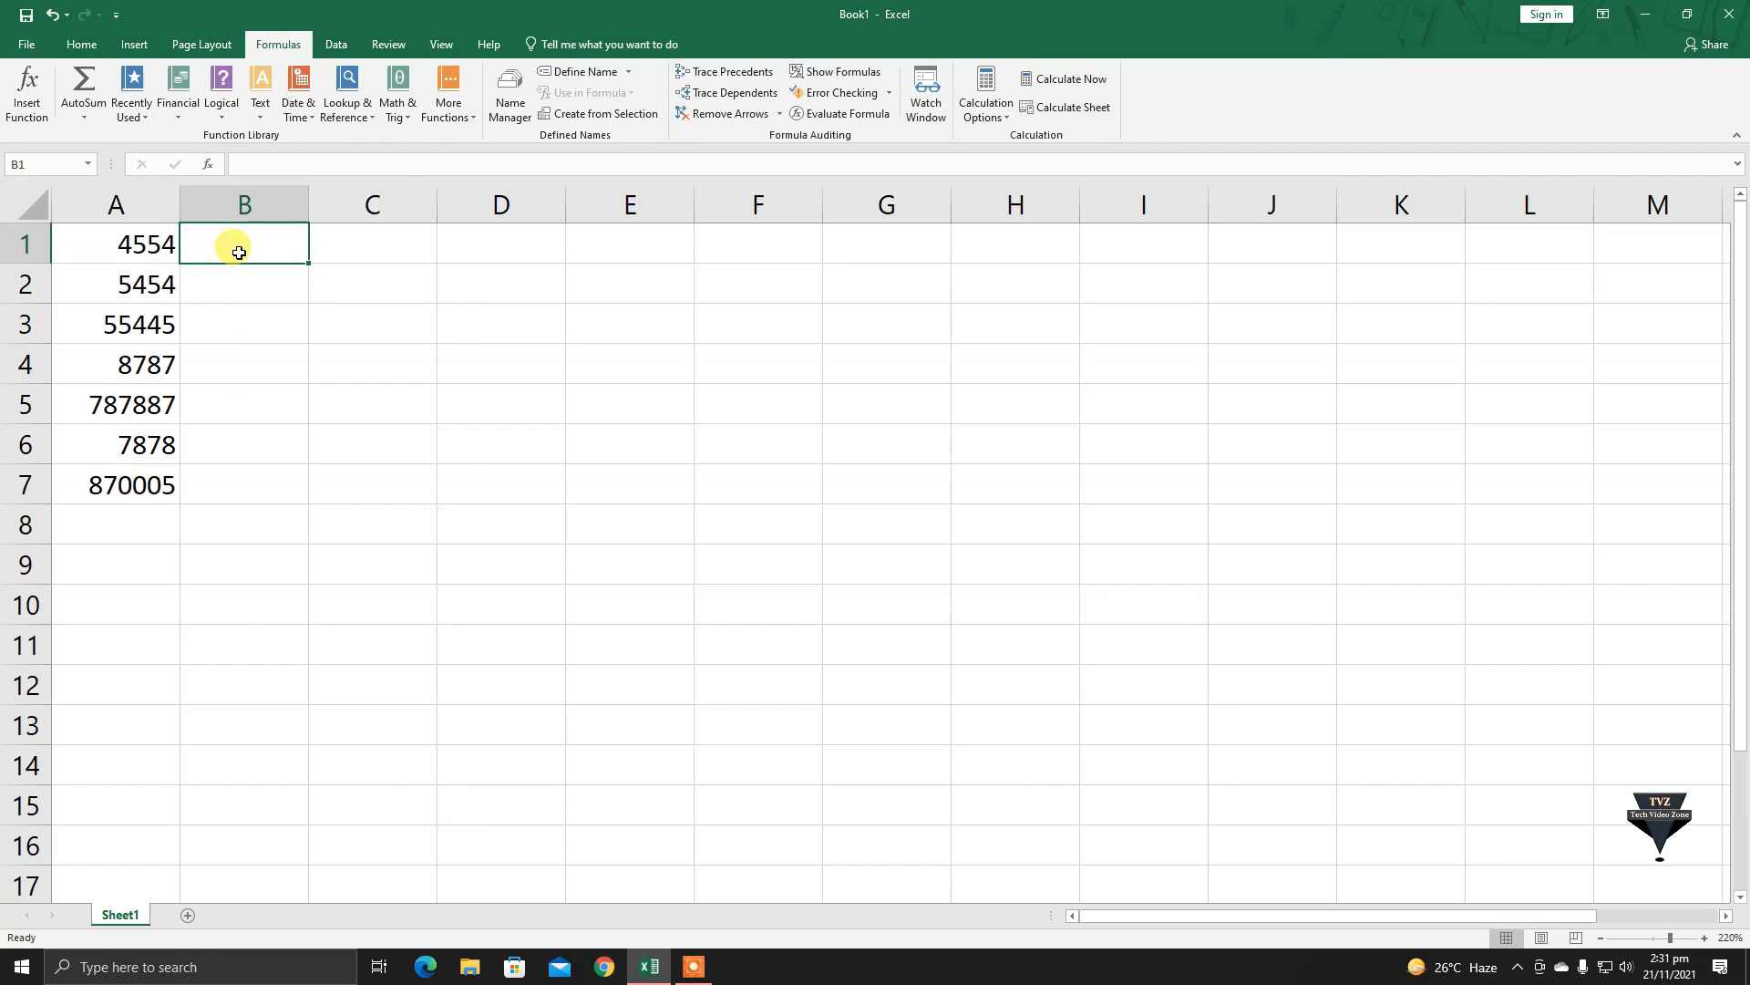
pyautogui.write('448')
pyautogui.press('Return')
pyautogui.write('45544')
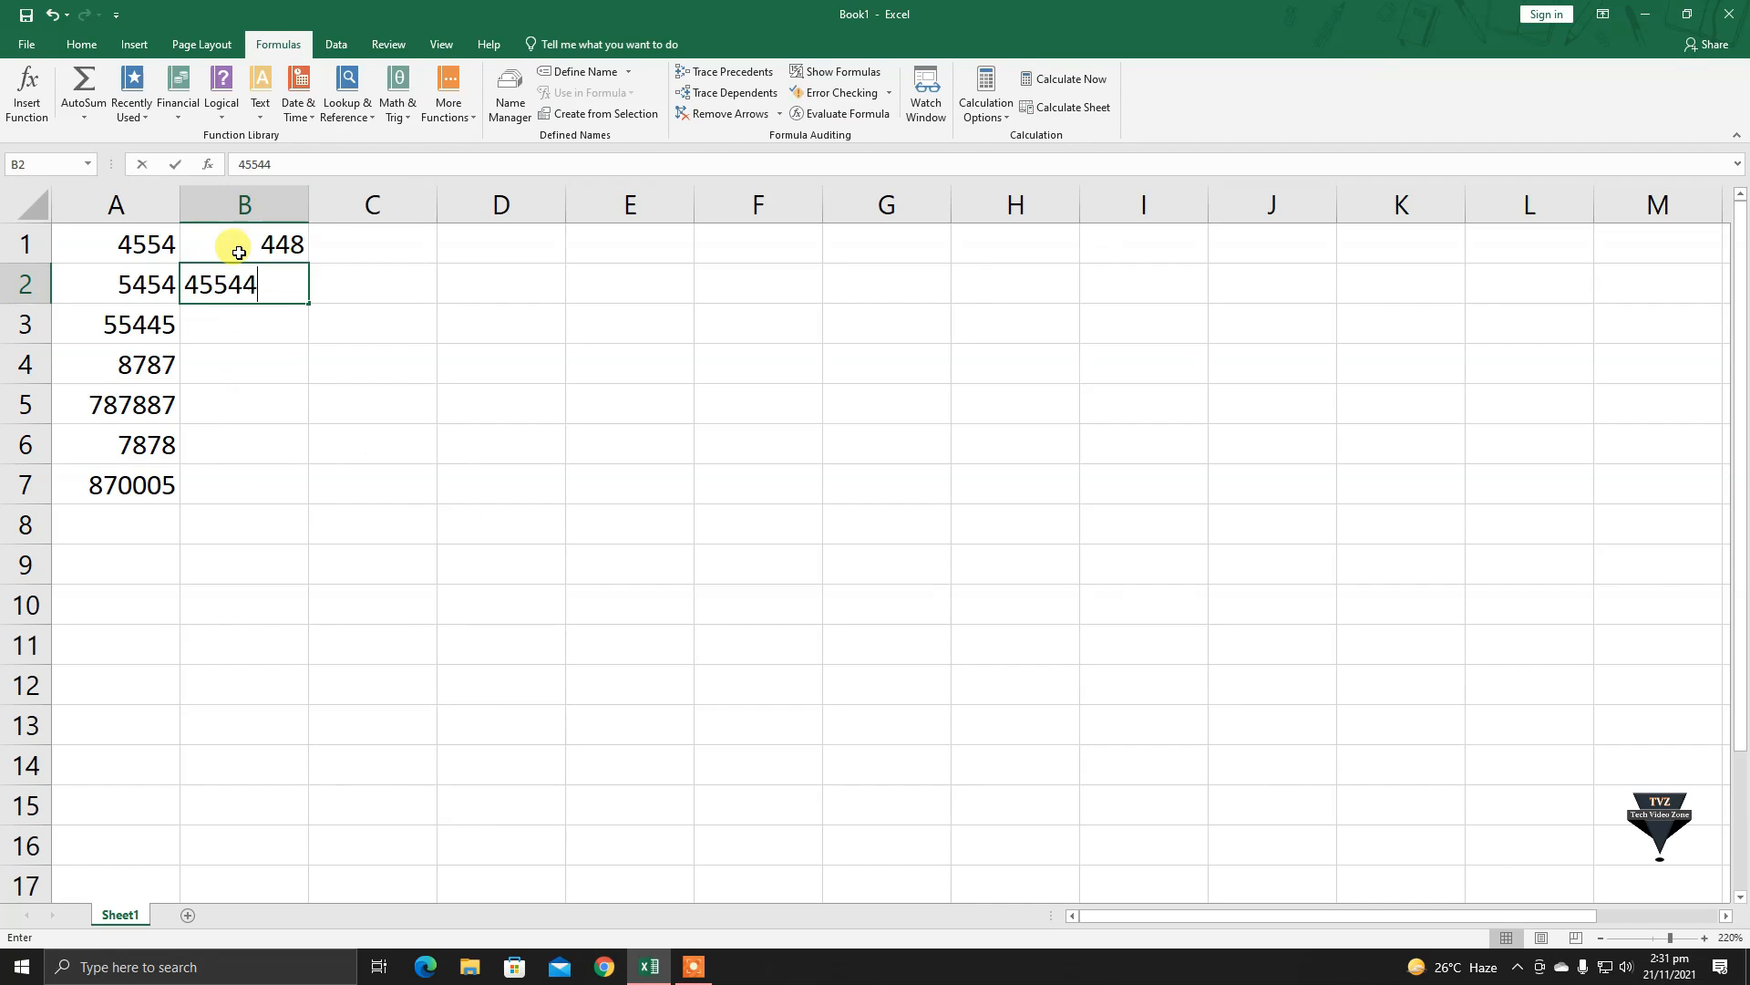
pyautogui.press('Return')
pyautogui.write('5545')
pyautogui.press('Return')
pyautogui.write('4554')
pyautogui.press('Return')
pyautogui.write('545')
pyautogui.press('Return')
pyautogui.write('4545')
pyautogui.press('Return')
pyautogui.write('454')
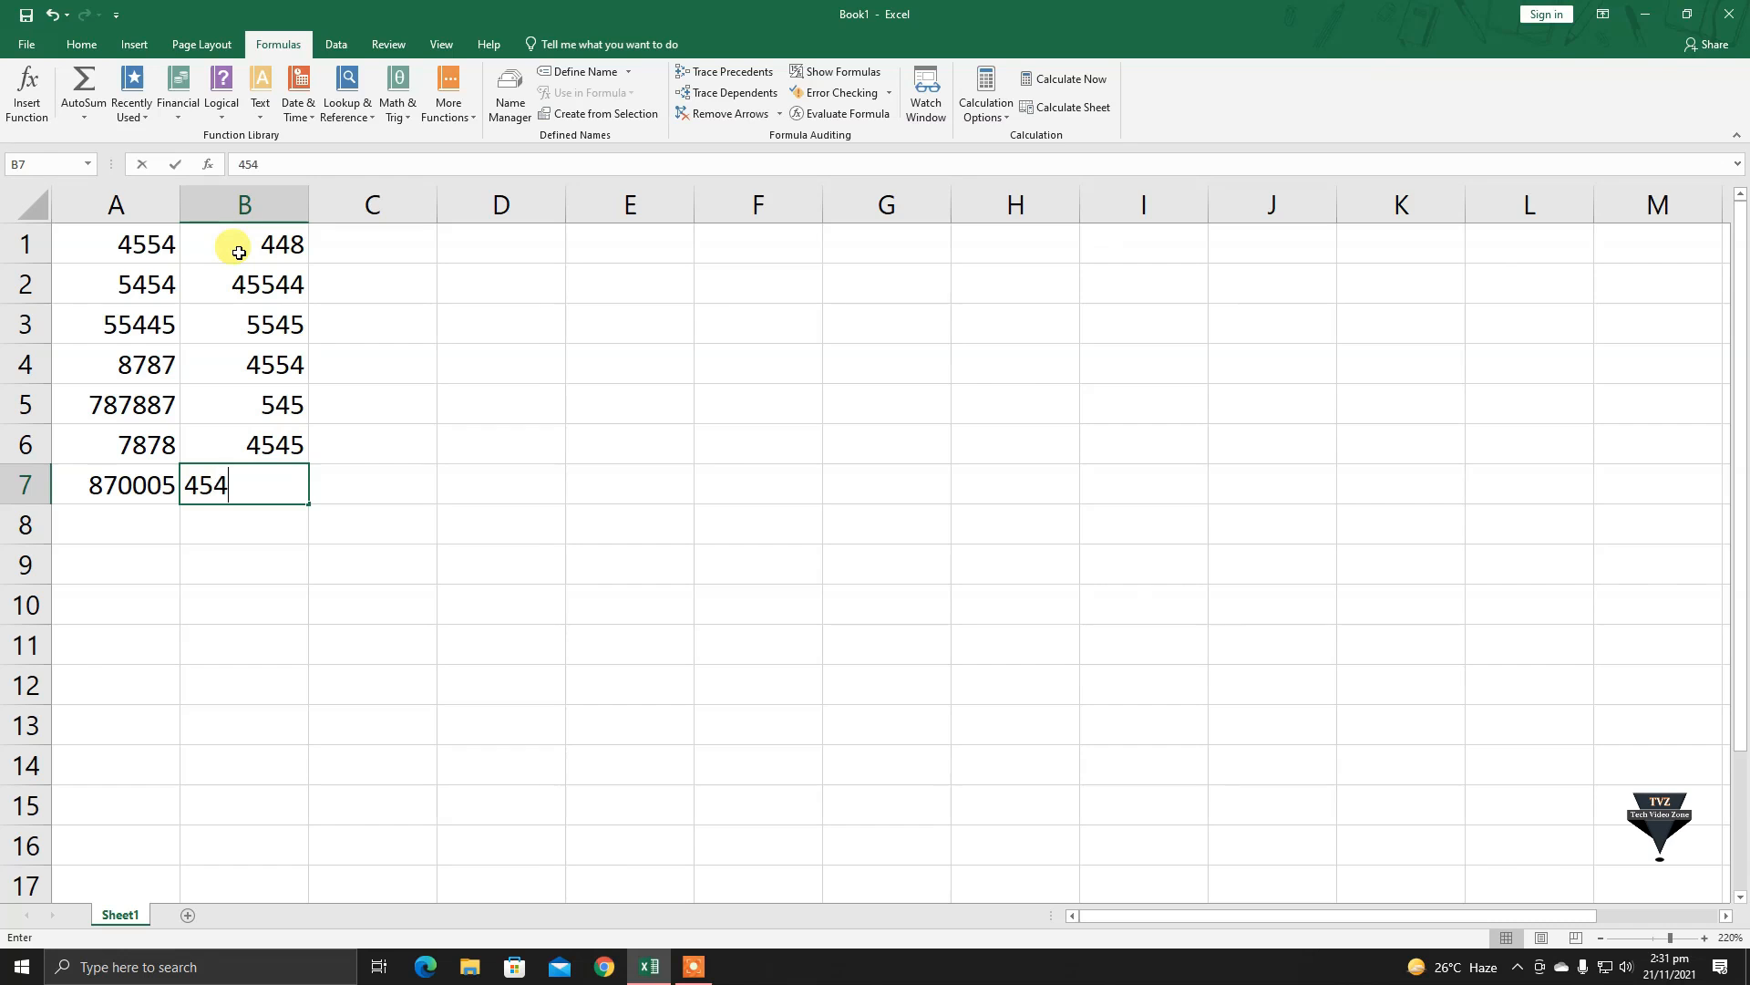
pyautogui.press('Return')
pyautogui.write('454')
# Fill cells C1 to C11 with 544, 45478, 4848, 4543, 4543, 5443, 1513, 14543, 453, 54 and 4
pyautogui.click(394, 248)
pyautogui.write('54')
pyautogui.press('Return')
pyautogui.write('45478')
pyautogui.press('Return')
pyautogui.write('4848')
pyautogui.press('Return')
pyautogui.write('4543')
pyautogui.press('Return')
pyautogui.write('4543')
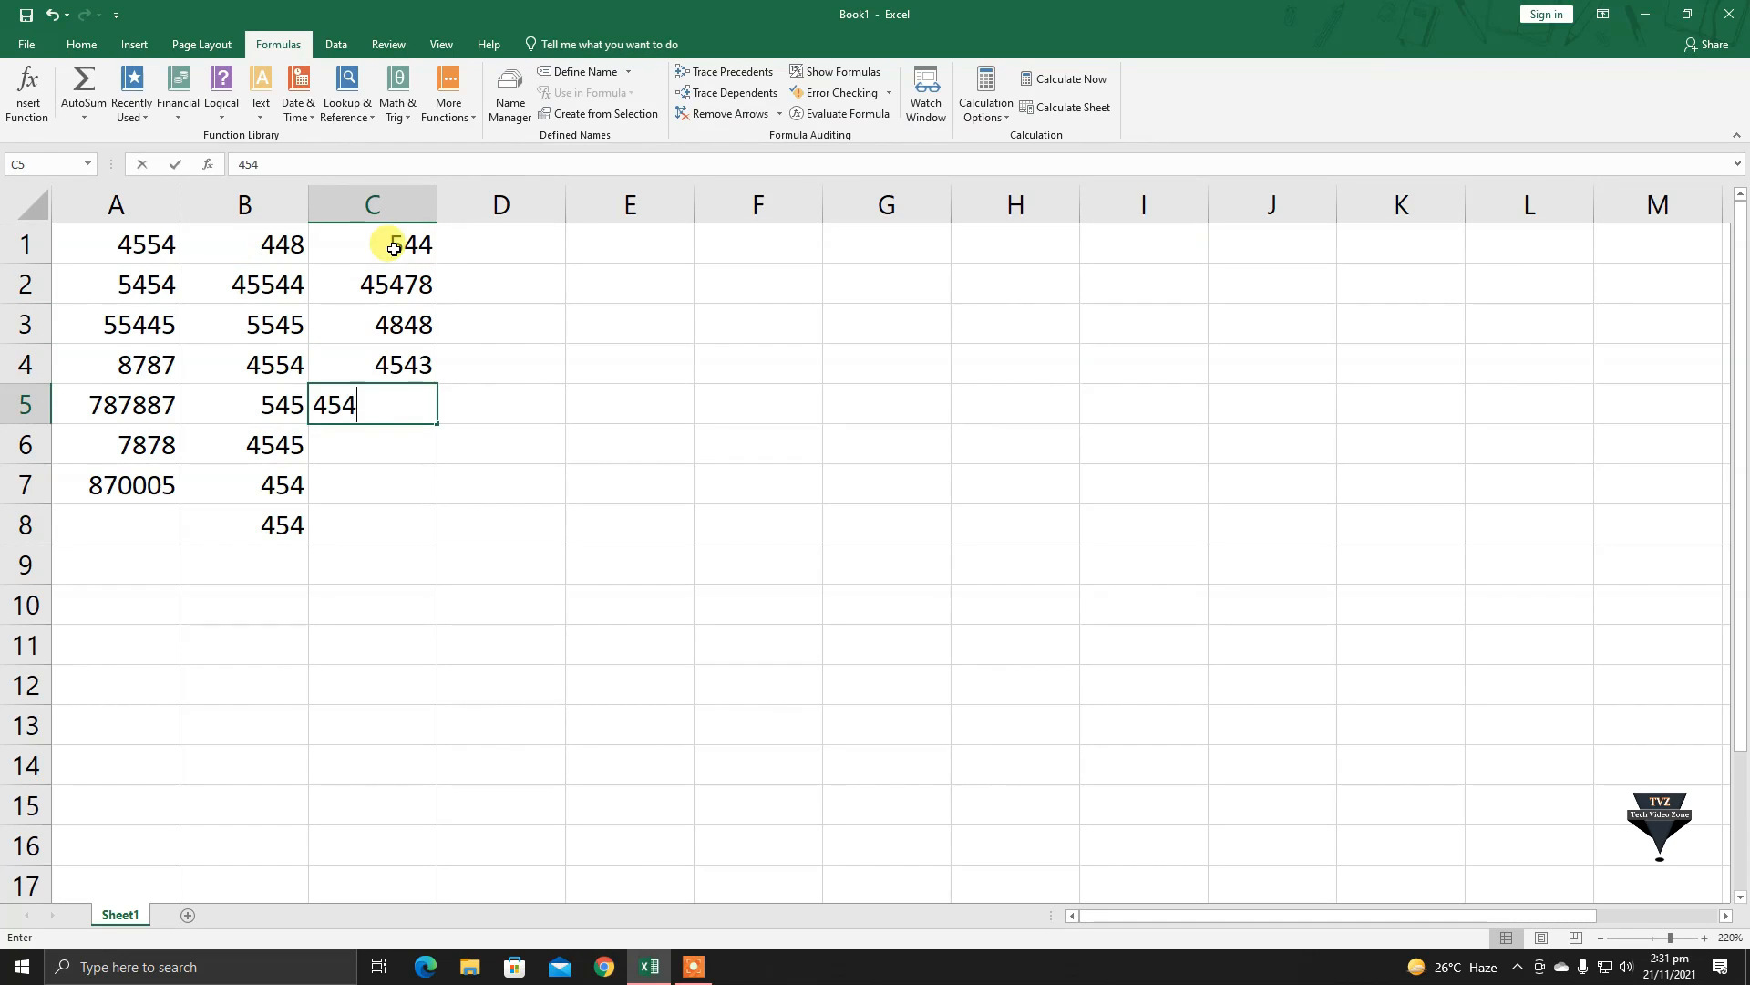
pyautogui.press('Return')
pyautogui.write('5443')
pyautogui.press('Return')
pyautogui.write('1513')
pyautogui.press('Return')
pyautogui.write('14543')
pyautogui.press('Return')
pyautogui.write('453')
pyautogui.press('Return')
pyautogui.write('54')
pyautogui.press('Return')
pyautogui.write('4')
pyautogui.press('Return')
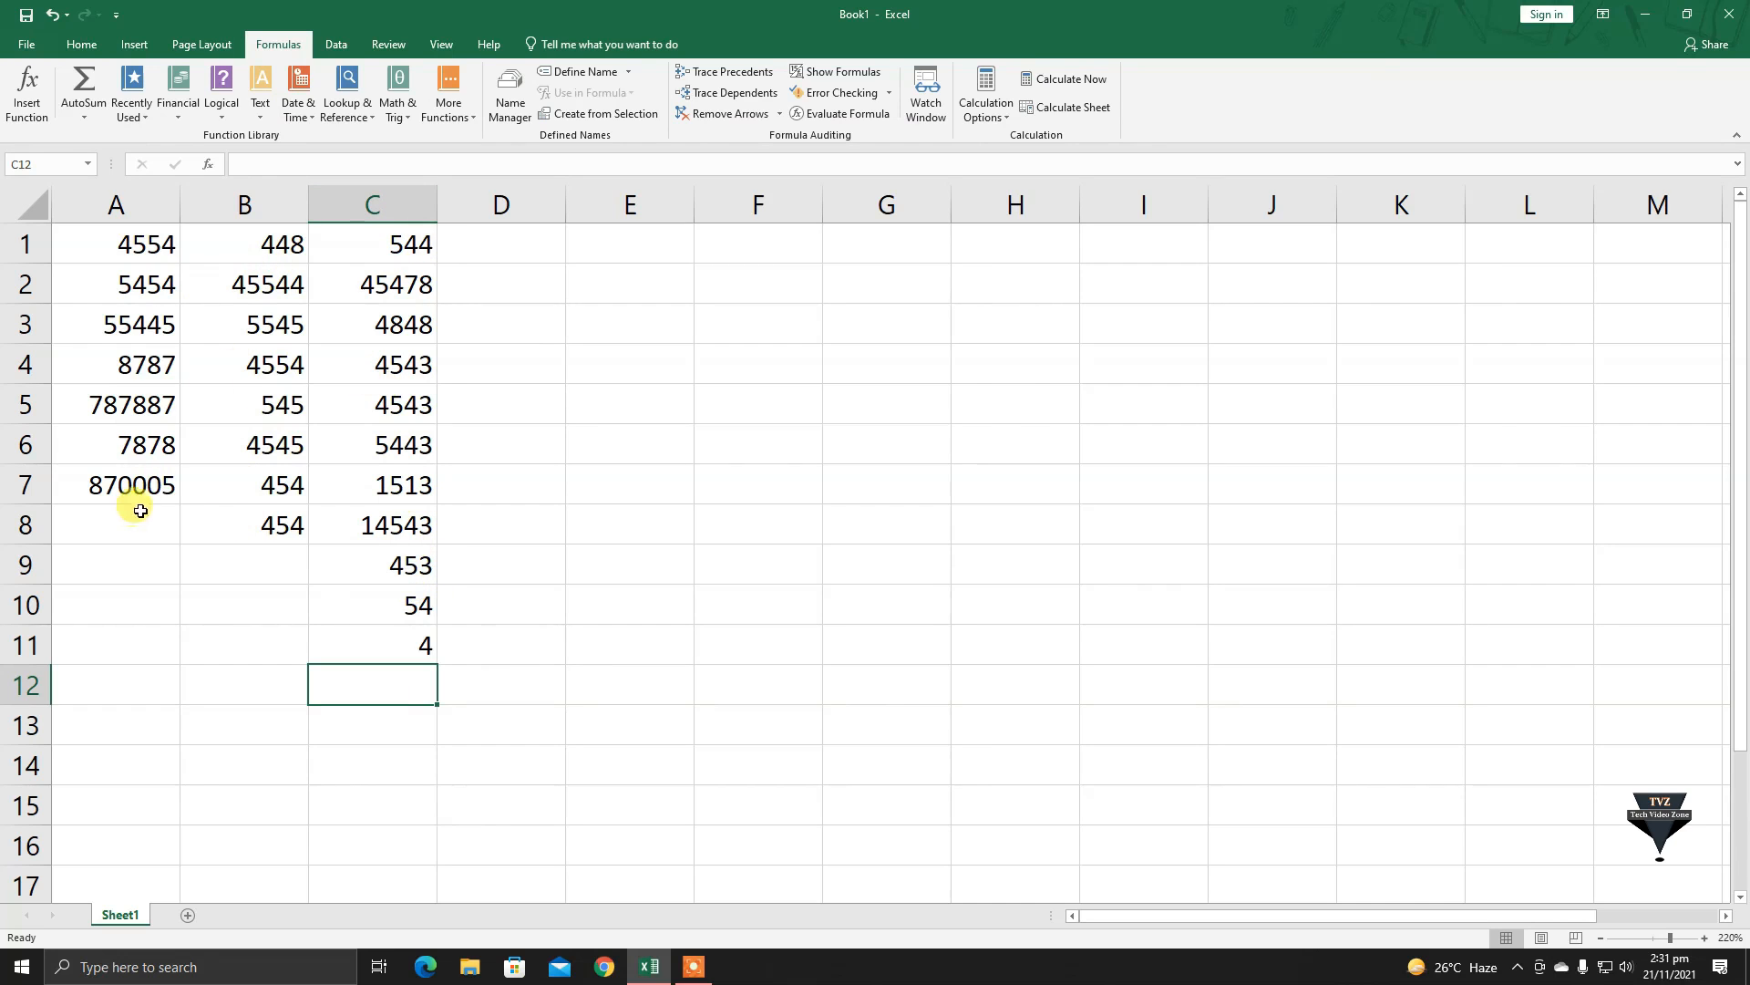
# Clear the sum formula from cell A7
pyautogui.click(171, 491)
pyautogui.hotkey('ctrl', 'z')
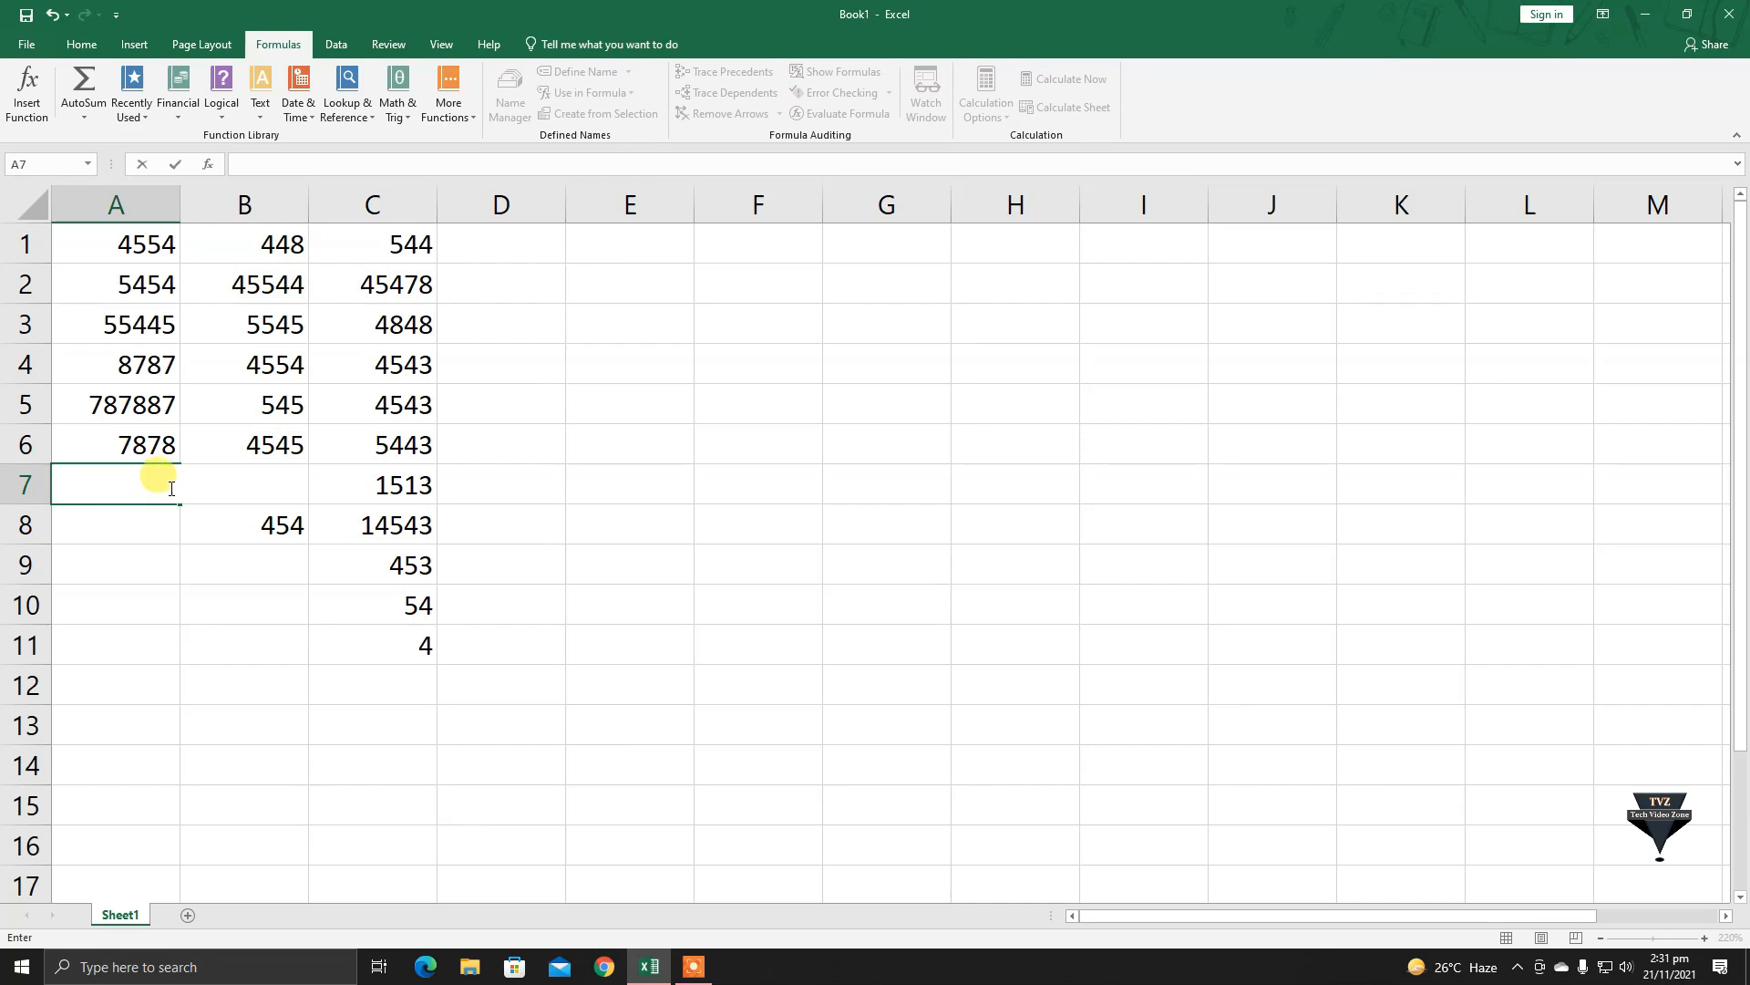
pyautogui.click(150, 443)
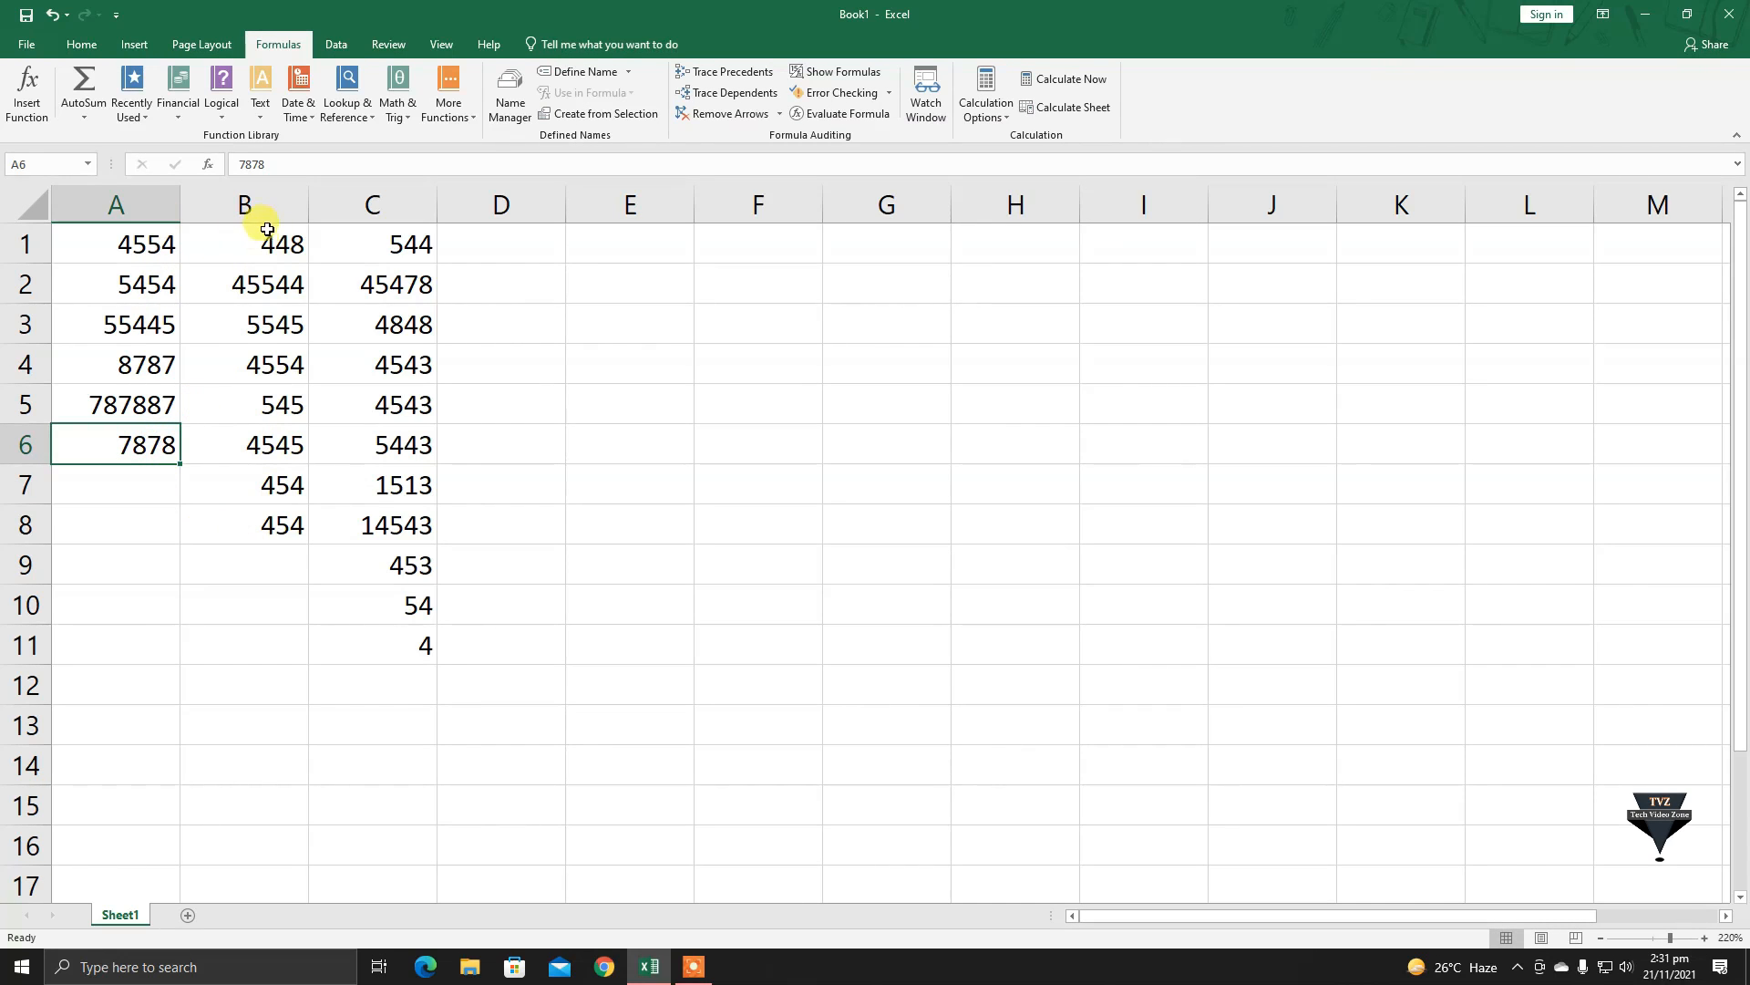
# Begin a SUM function in cell C12, below the numbers in column C
pyautogui.moveTo(274, 364); pyautogui.dragTo(287, 529)
pyautogui.click(375, 281)
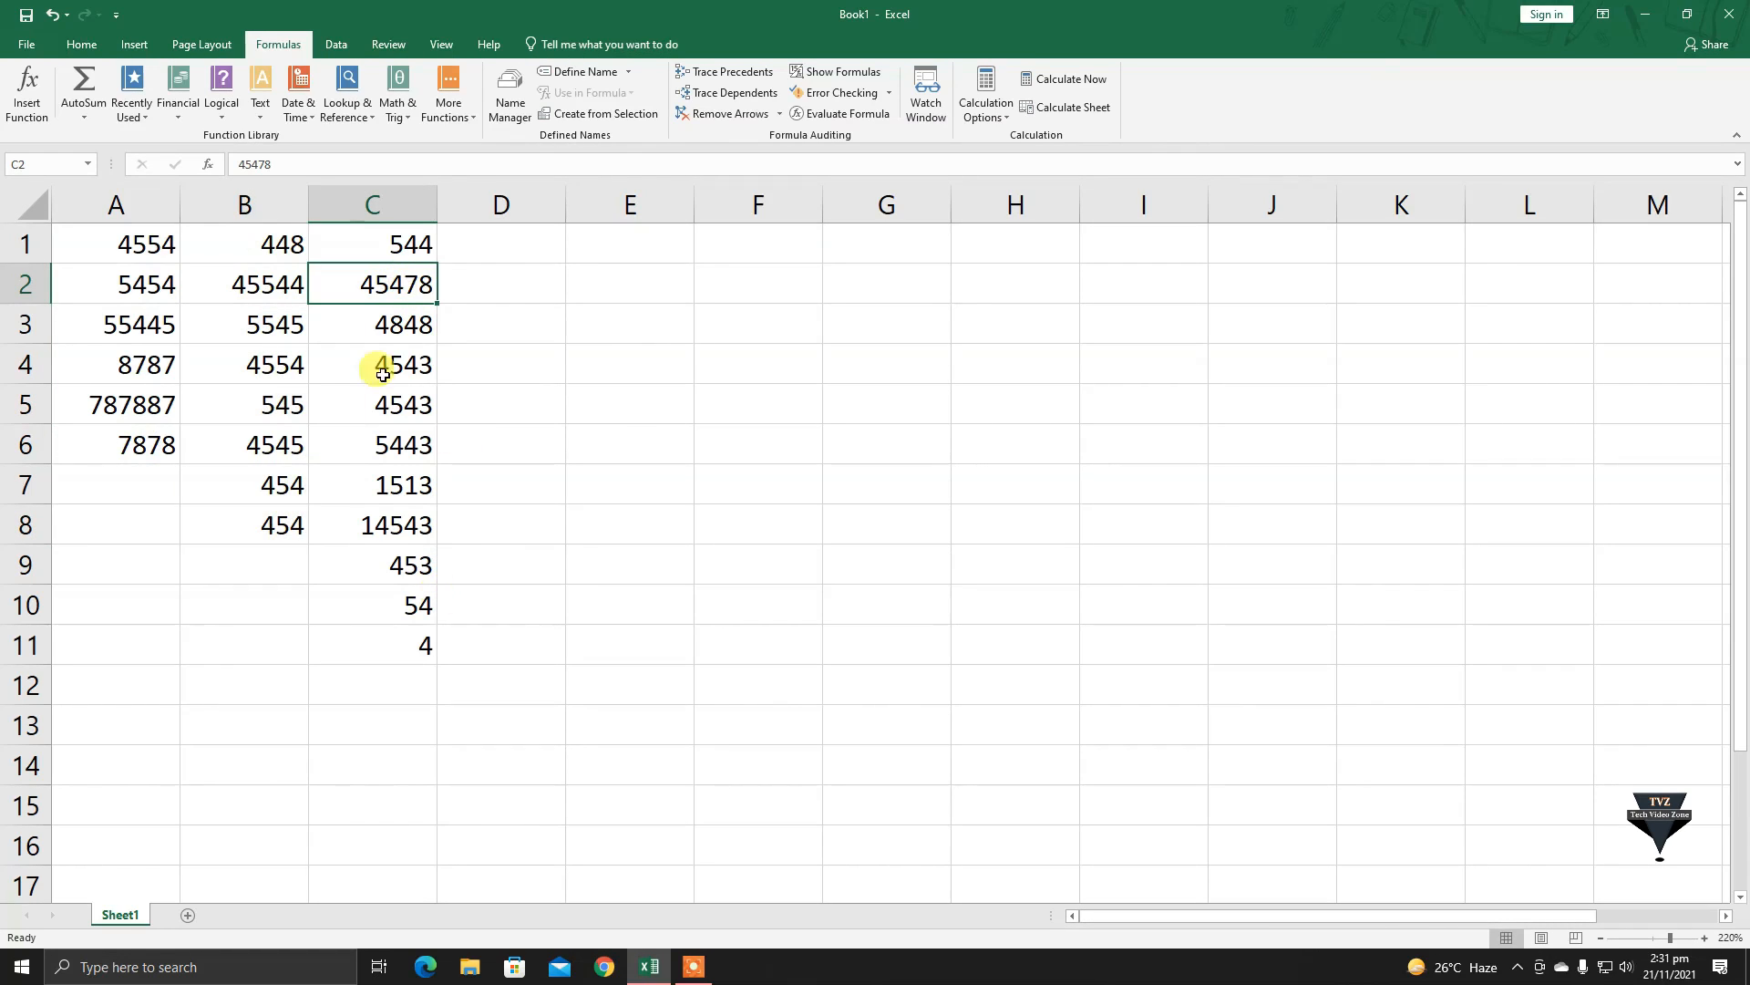
pyautogui.click(381, 695)
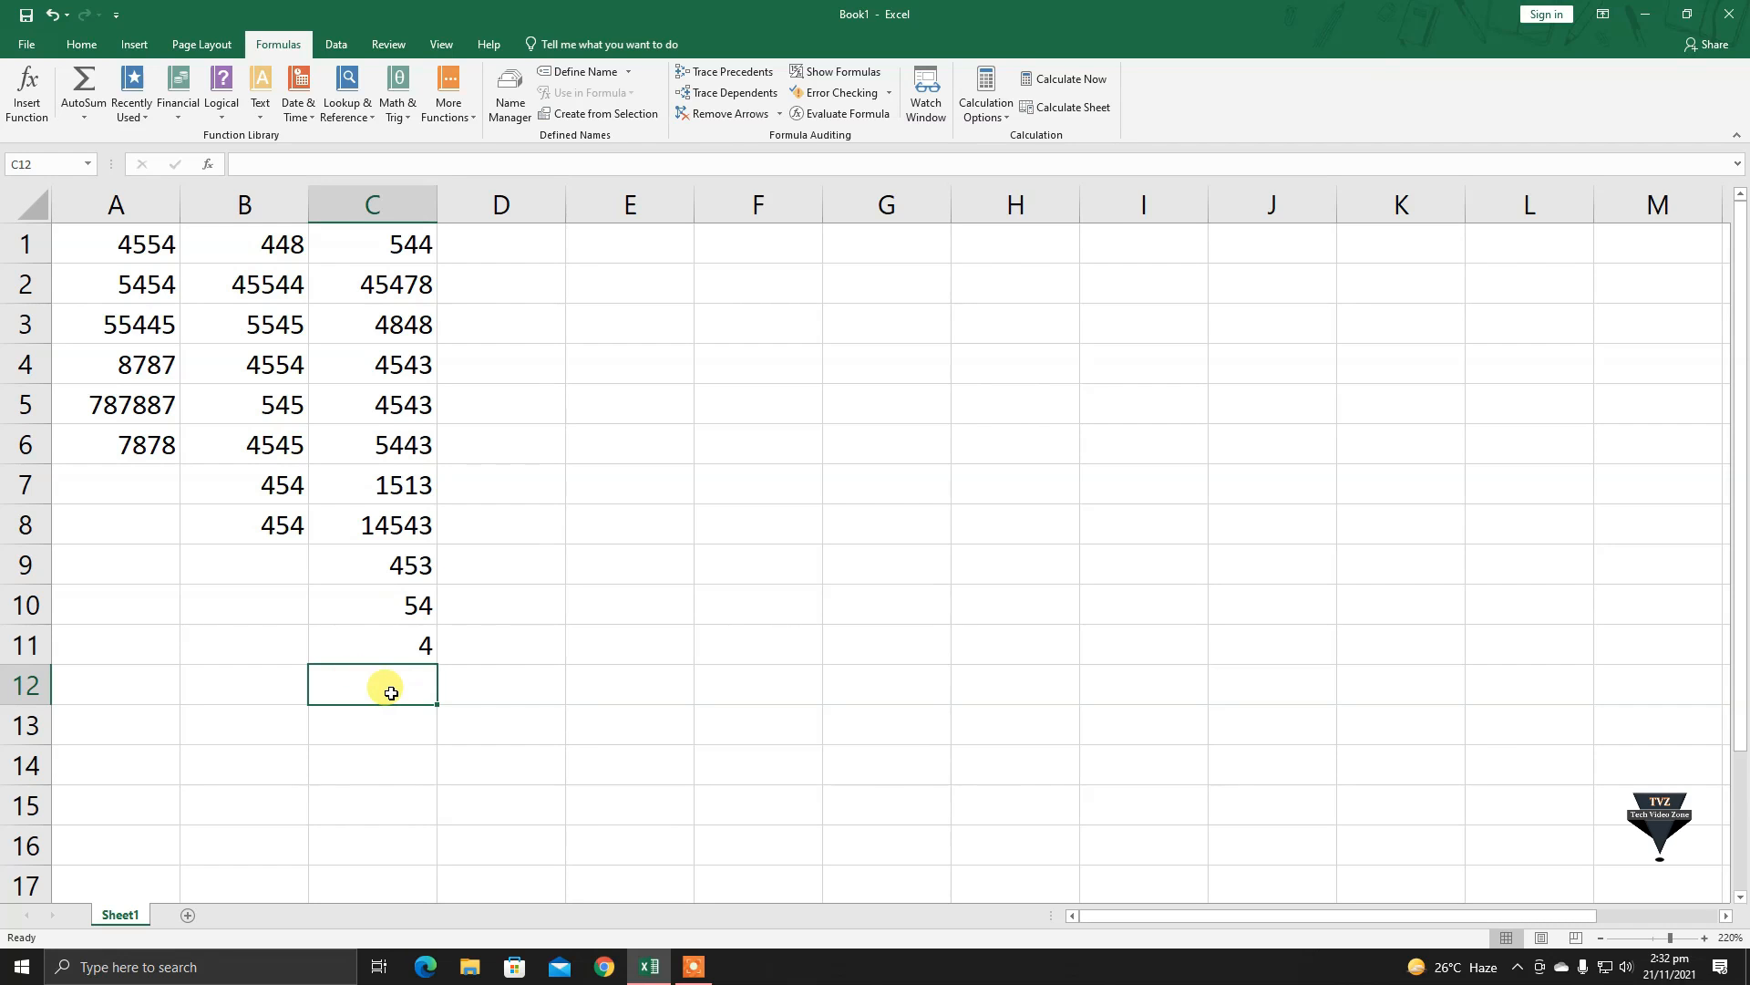
pyautogui.moveTo(1673, 939); pyautogui.dragTo(1678, 939)
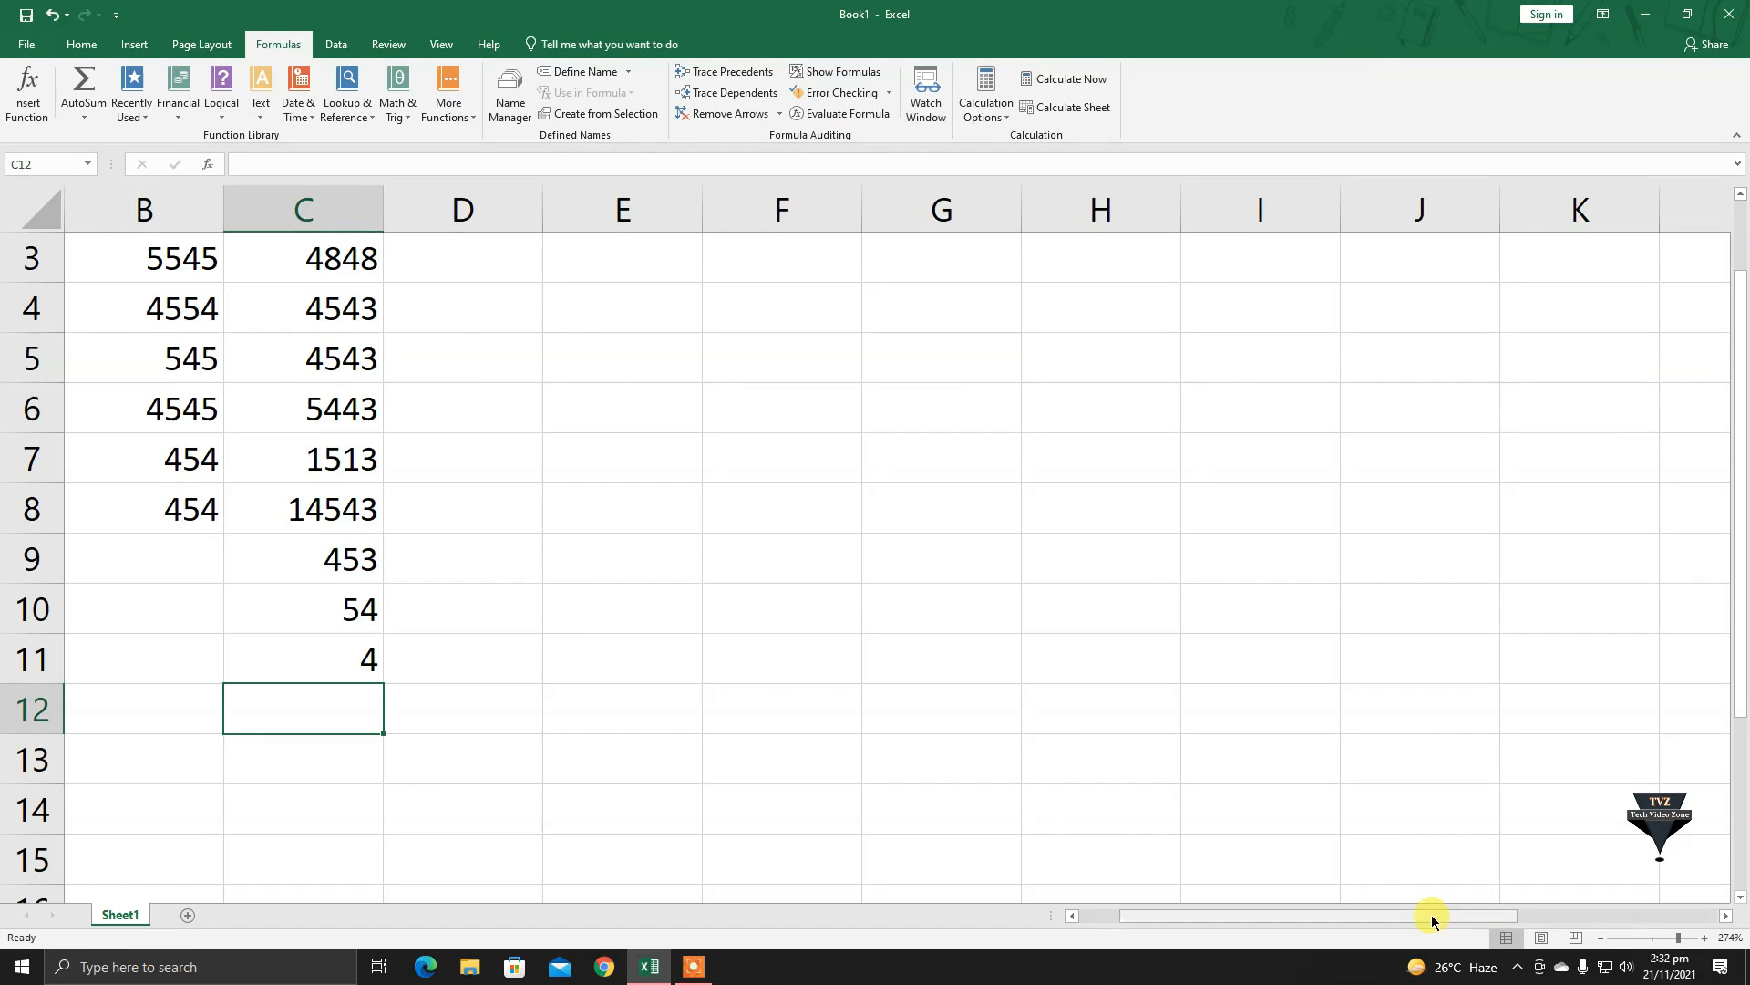
pyautogui.moveTo(1432, 921); pyautogui.dragTo(1294, 921)
pyautogui.scroll(1, 1739, 606)
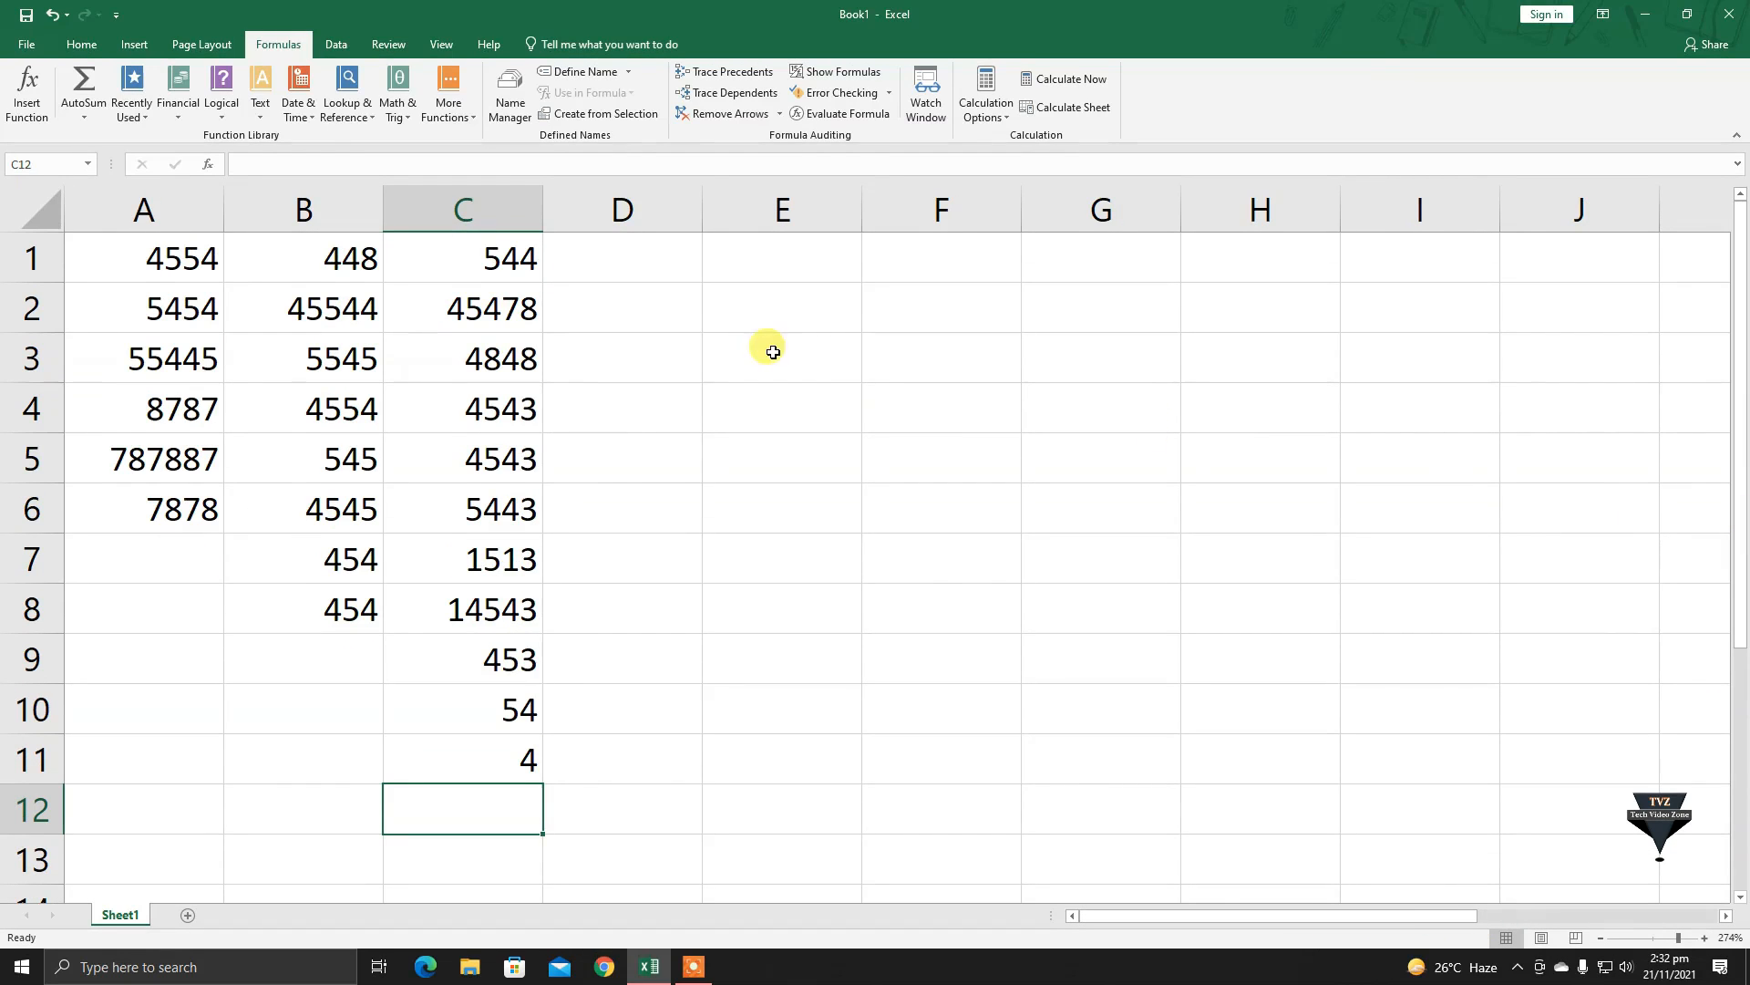
pyautogui.click(24, 113)
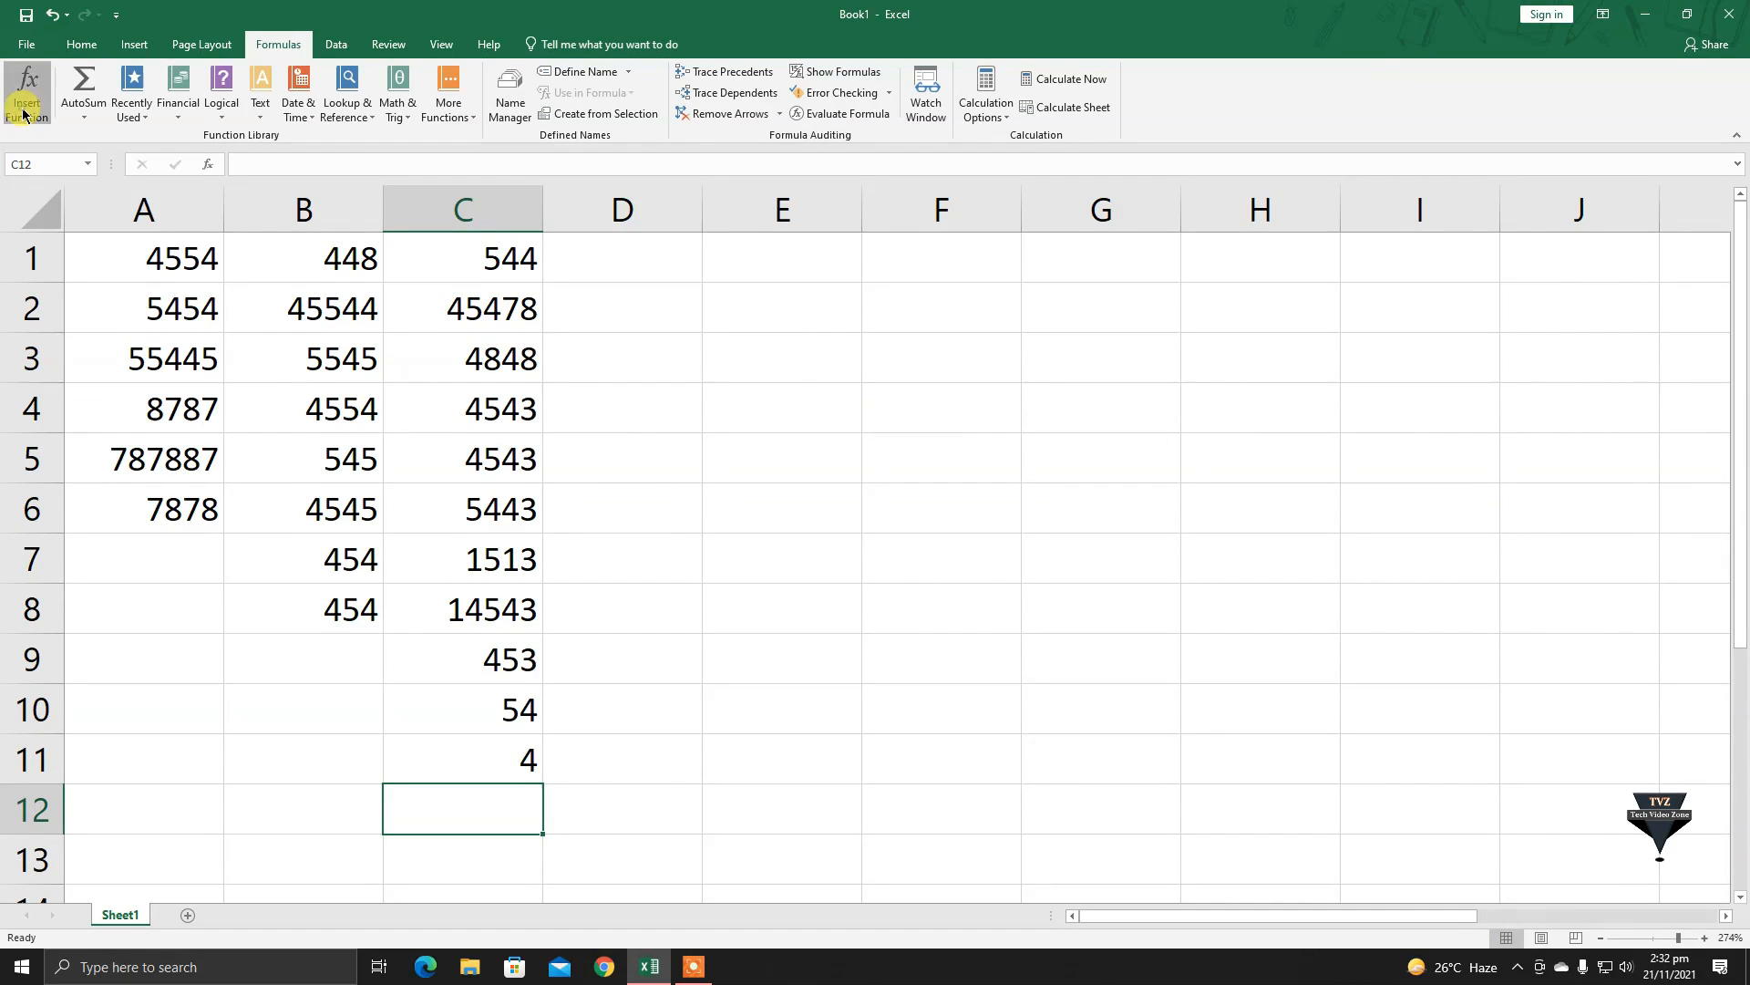
pyautogui.moveTo(761, 355); pyautogui.dragTo(949, 303)
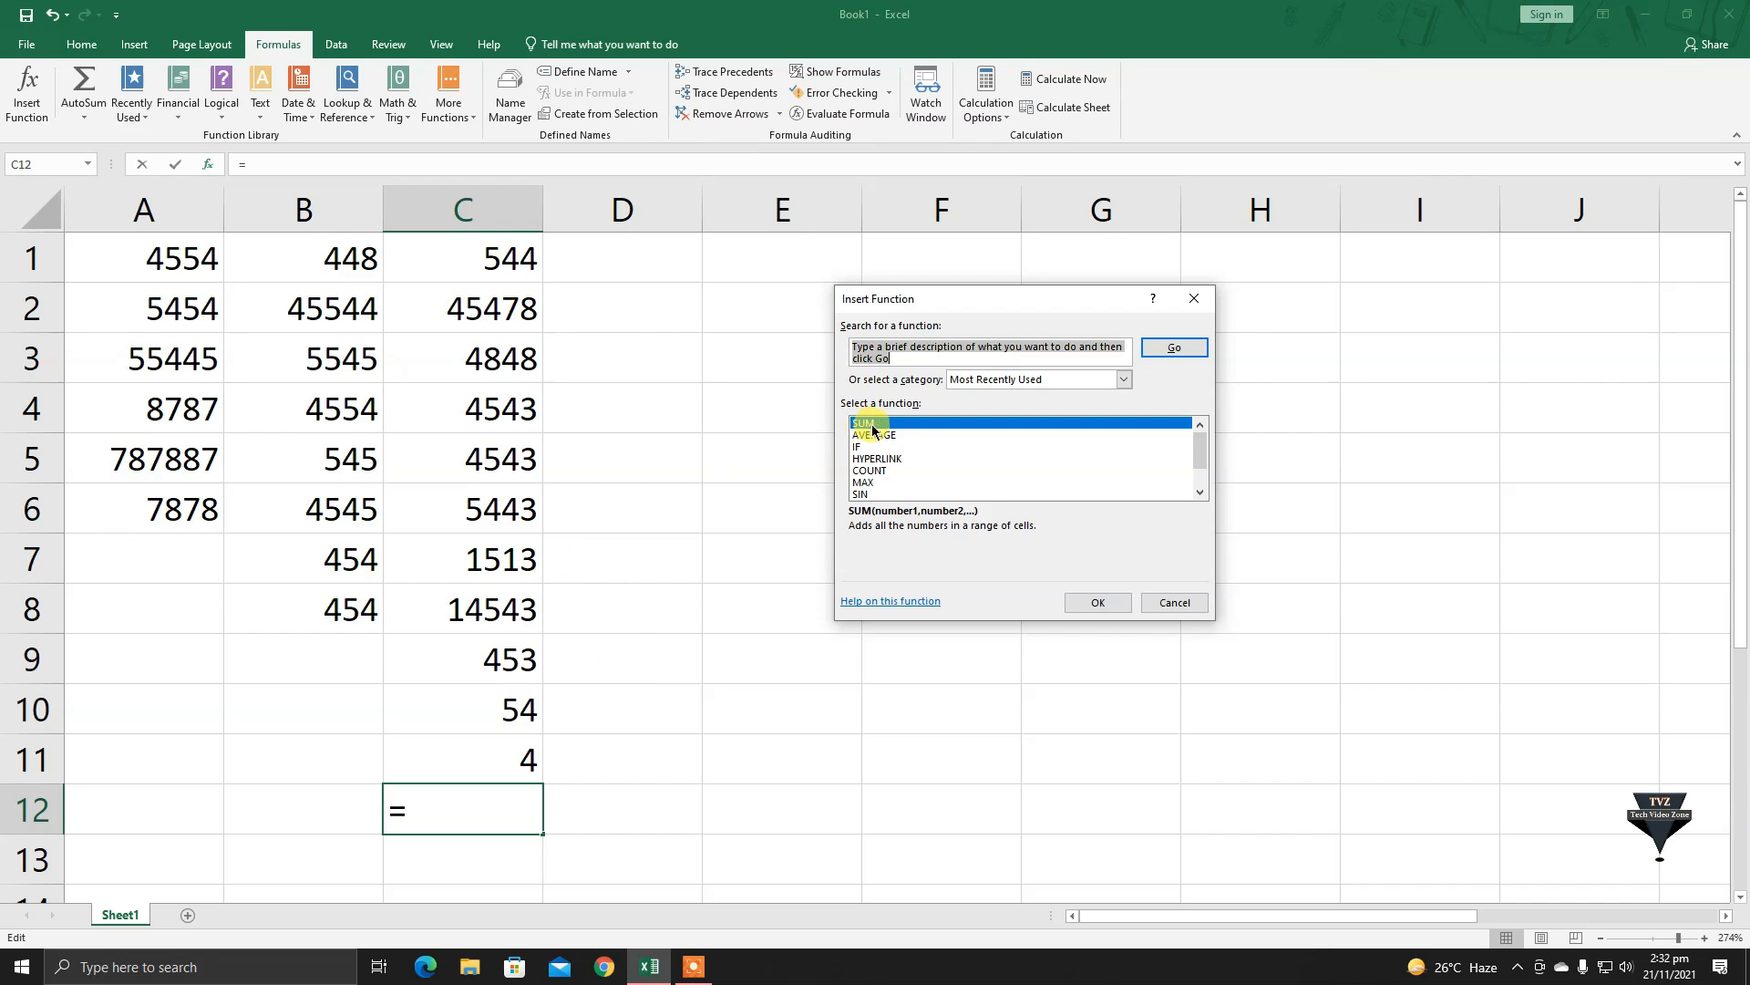
pyautogui.click(1094, 606)
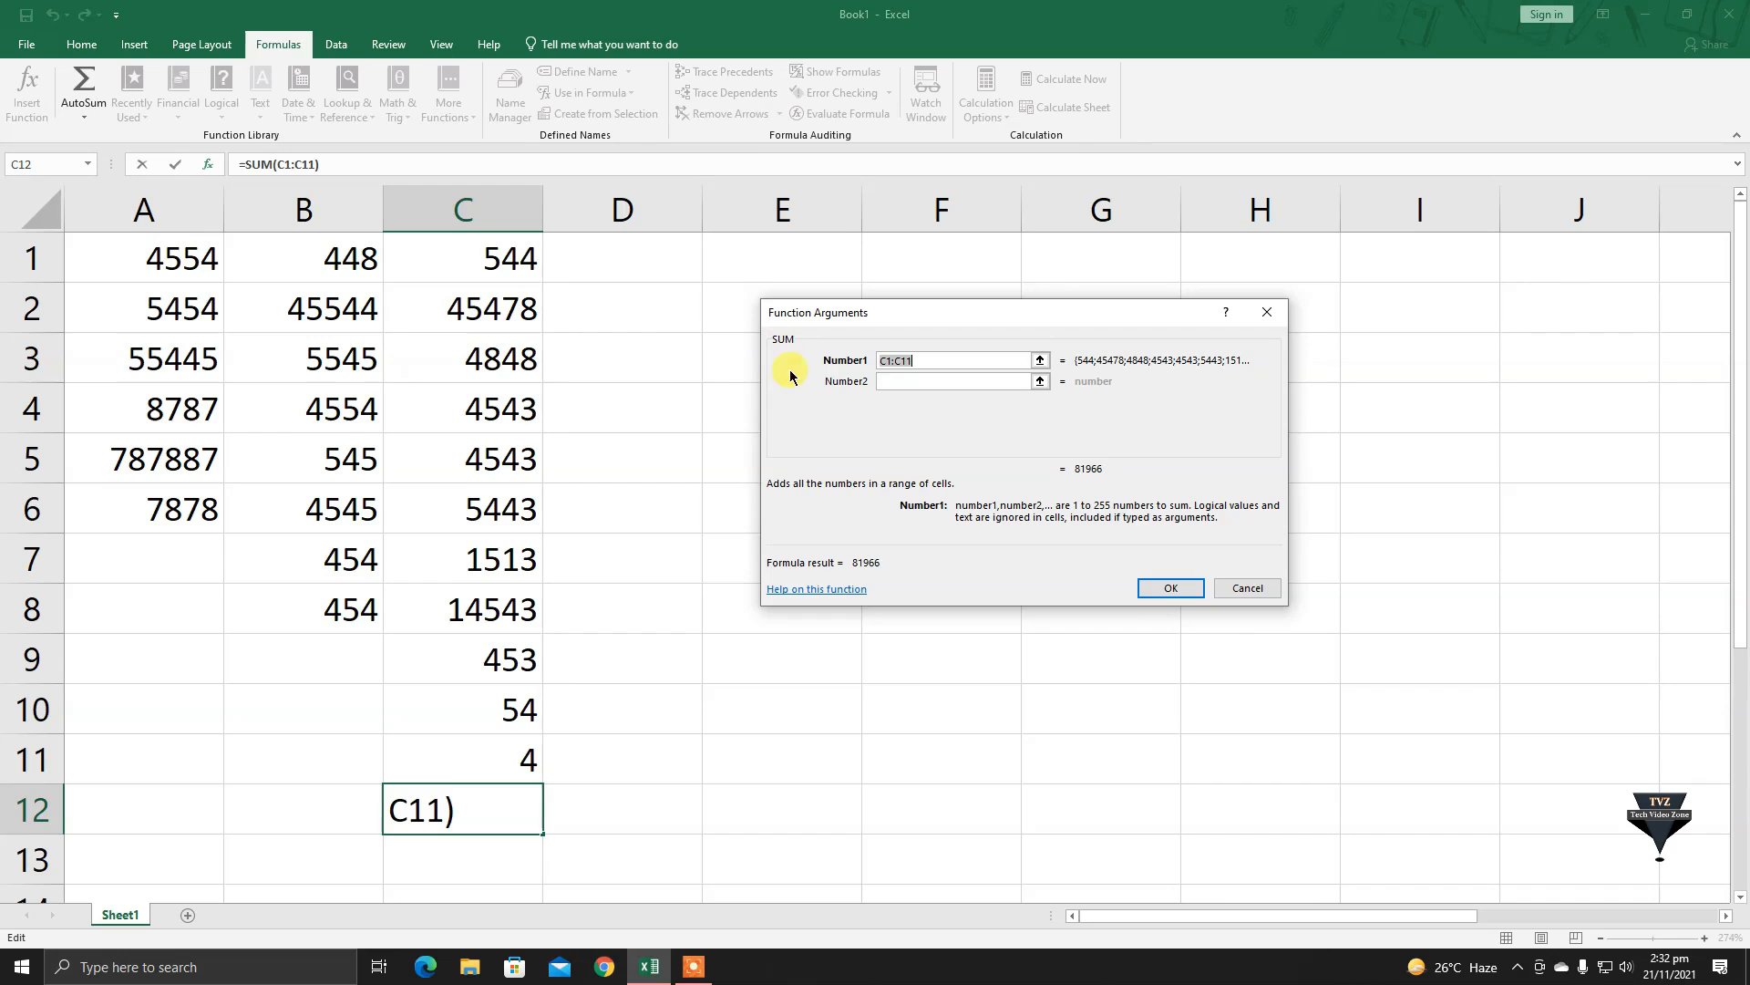
# Set the SUM arguments for cell C12 to the ranges A1:A6, B1:B8 and C1:C11 and insert the function
pyautogui.moveTo(171, 239); pyautogui.dragTo(187, 501)
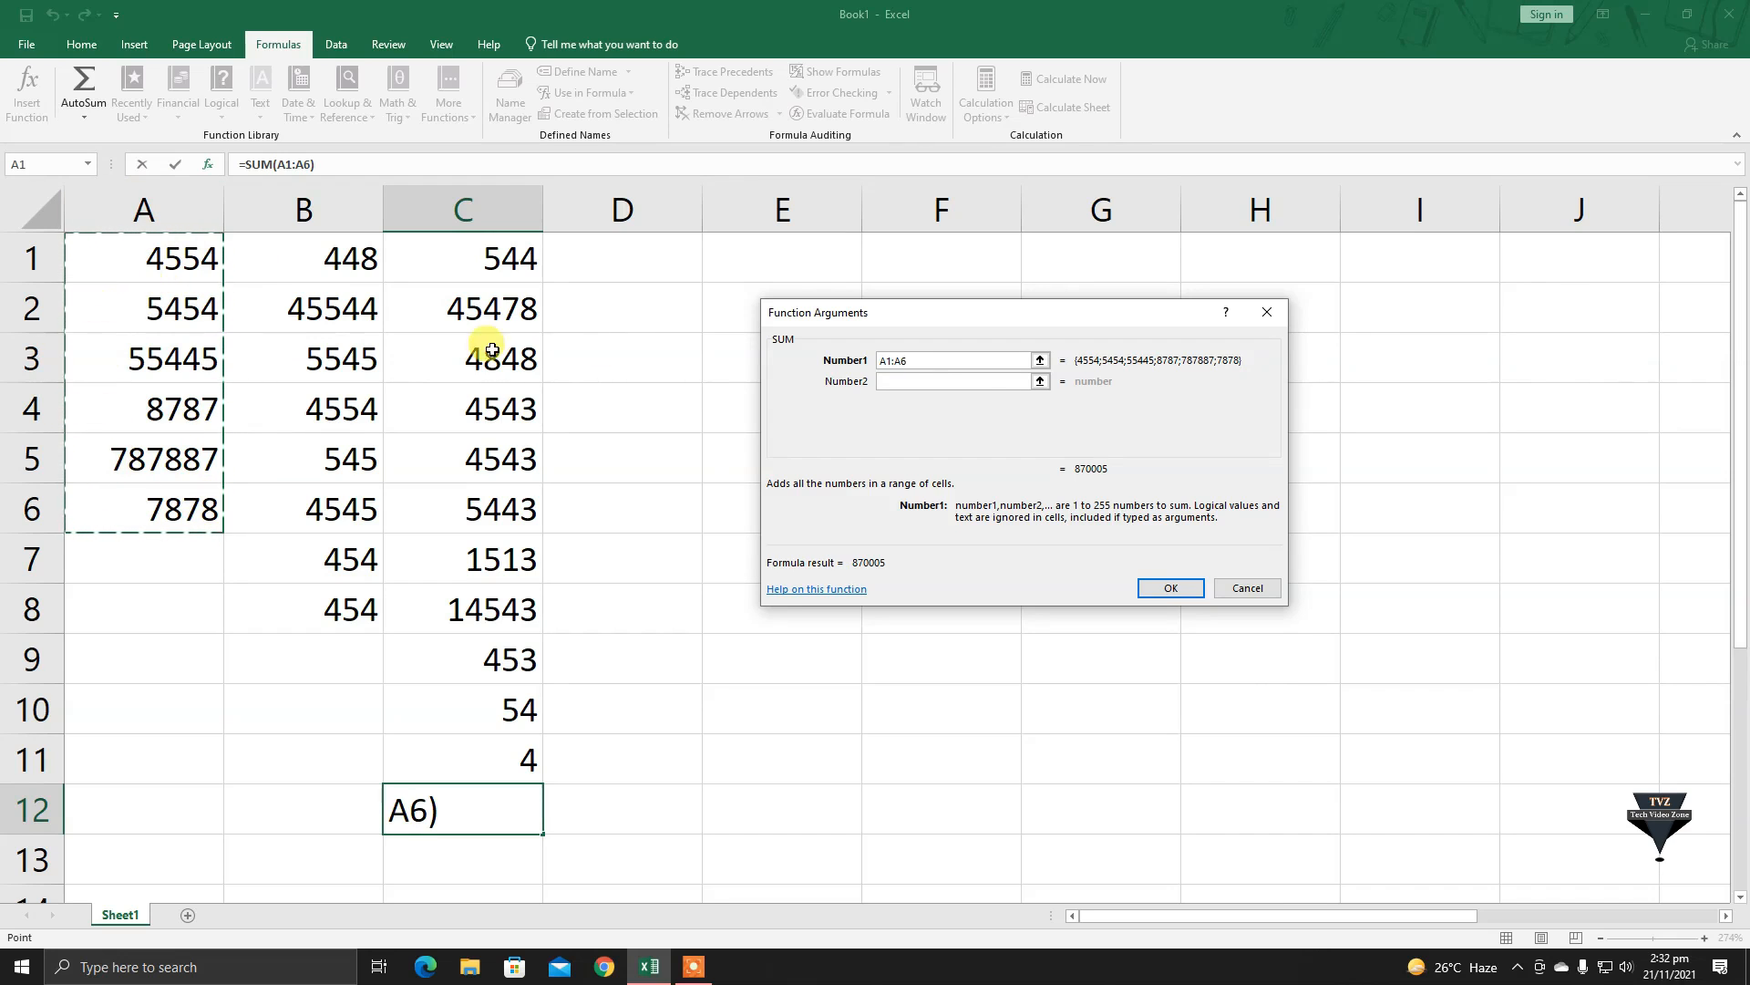
pyautogui.click(886, 383)
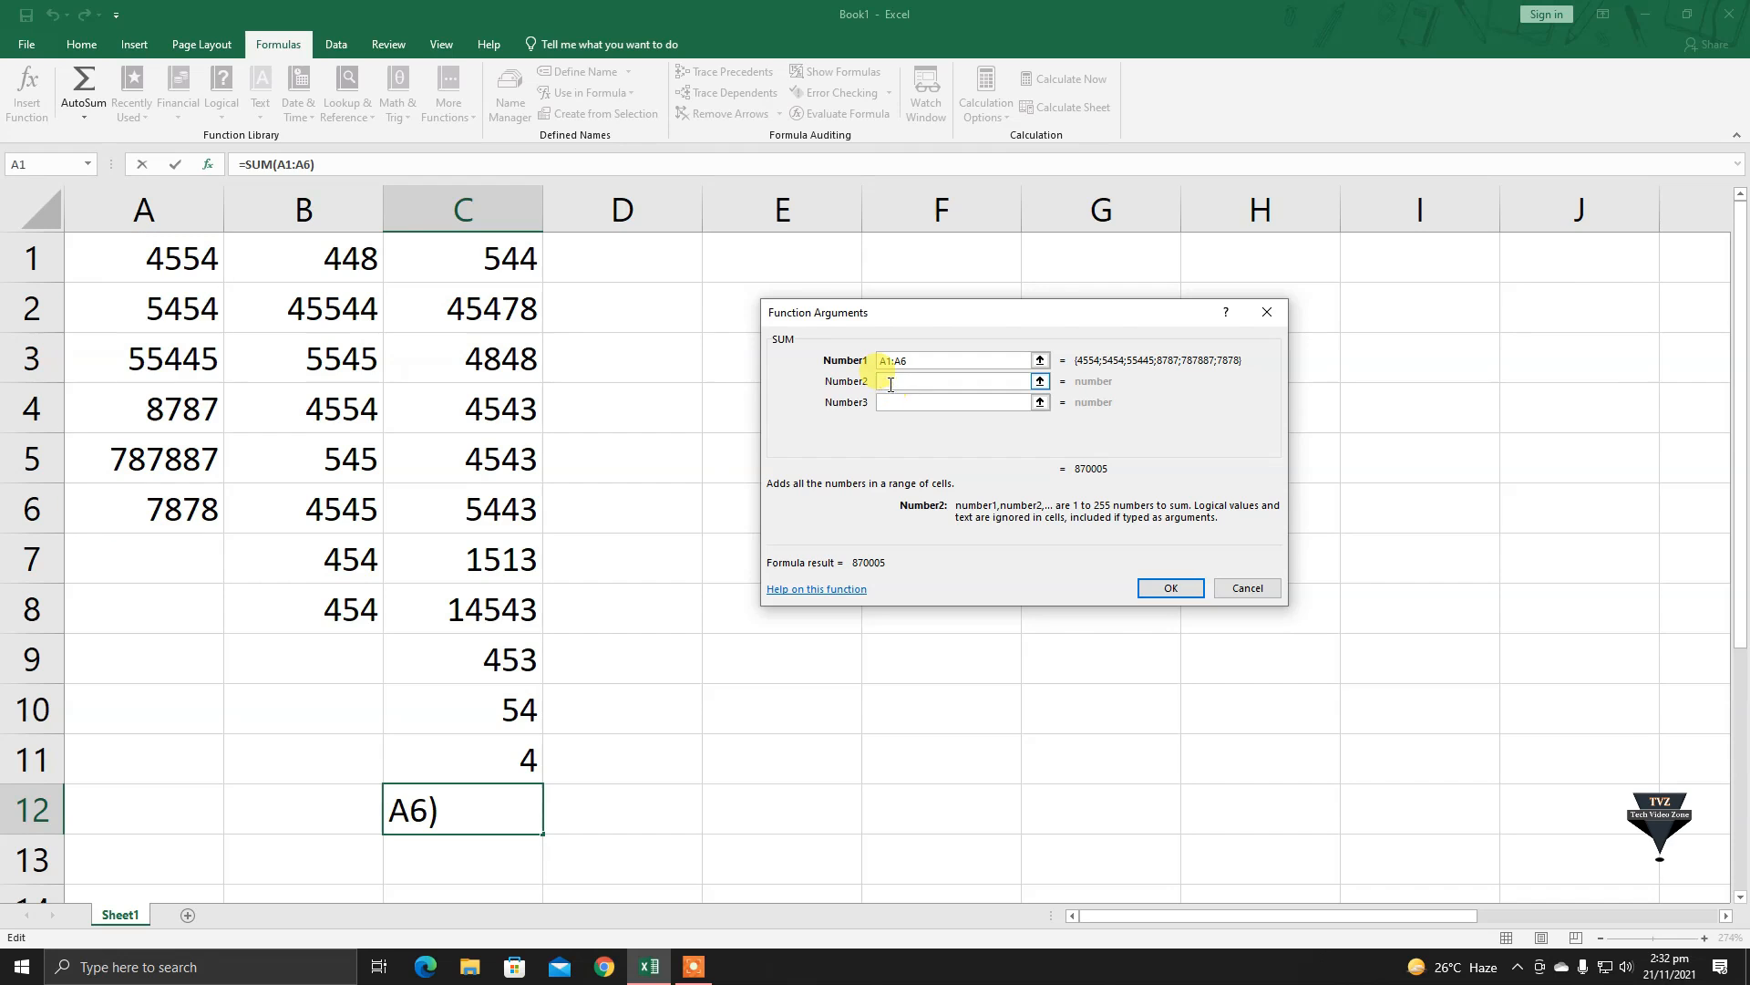
pyautogui.moveTo(310, 252); pyautogui.dragTo(342, 613)
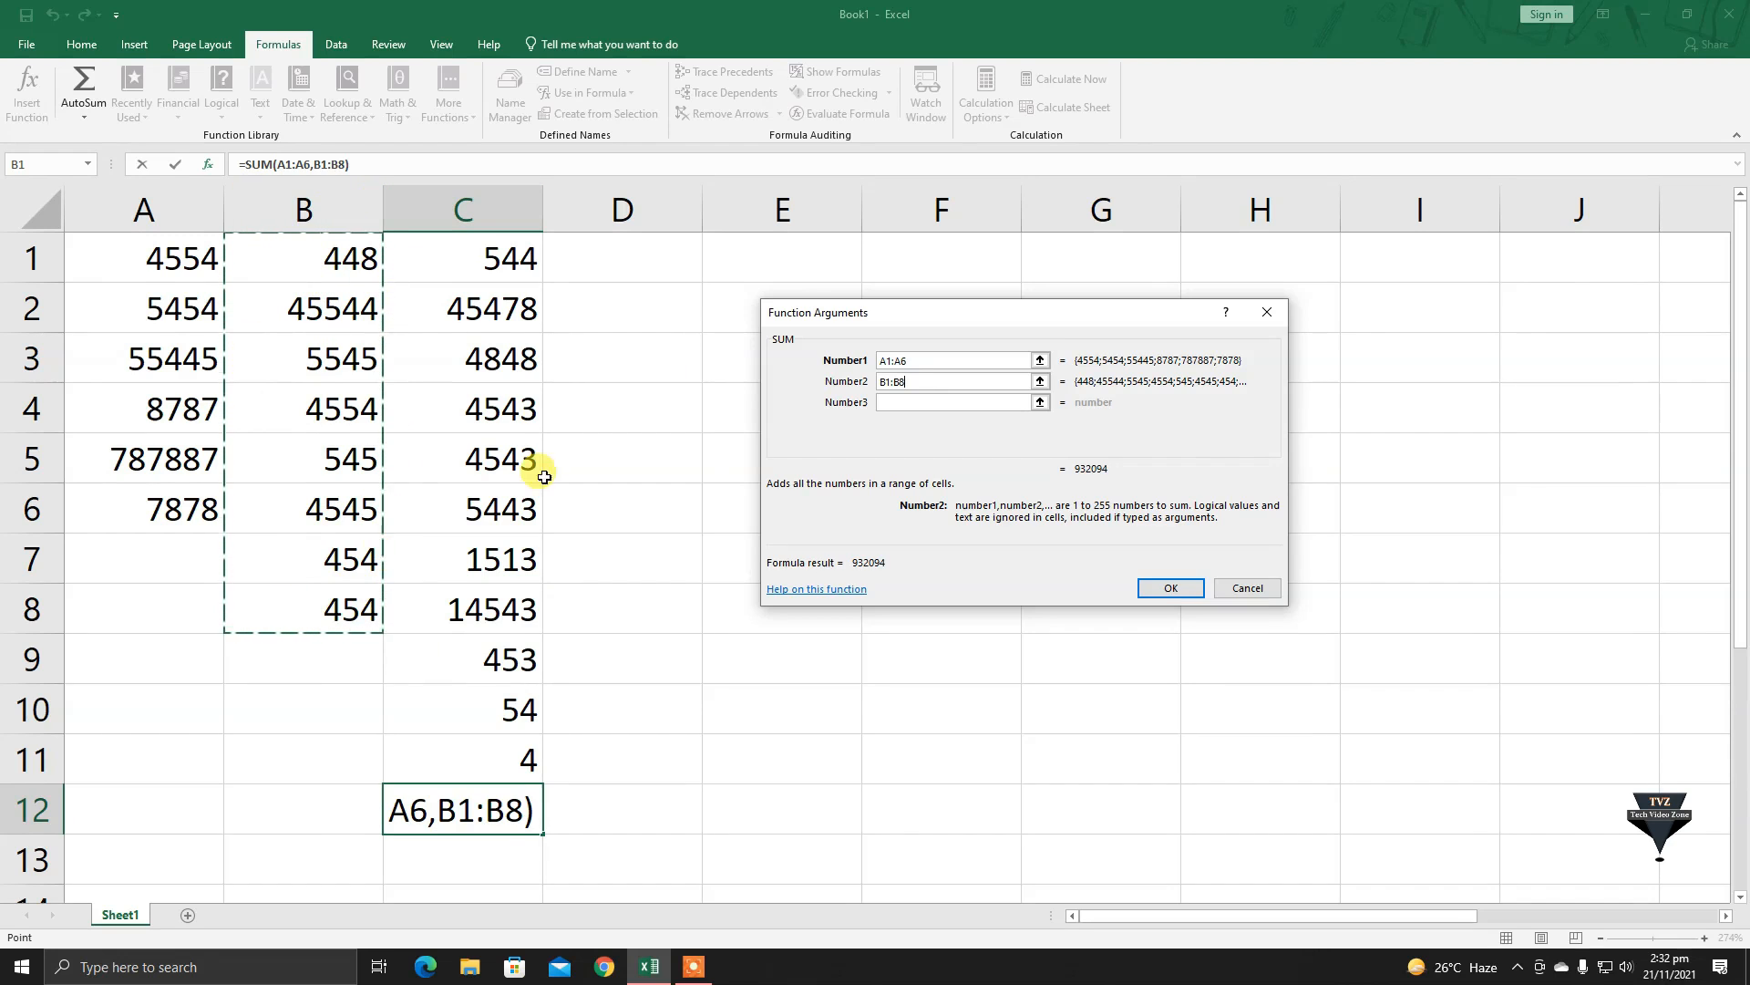
pyautogui.click(926, 407)
pyautogui.moveTo(469, 255); pyautogui.dragTo(483, 588)
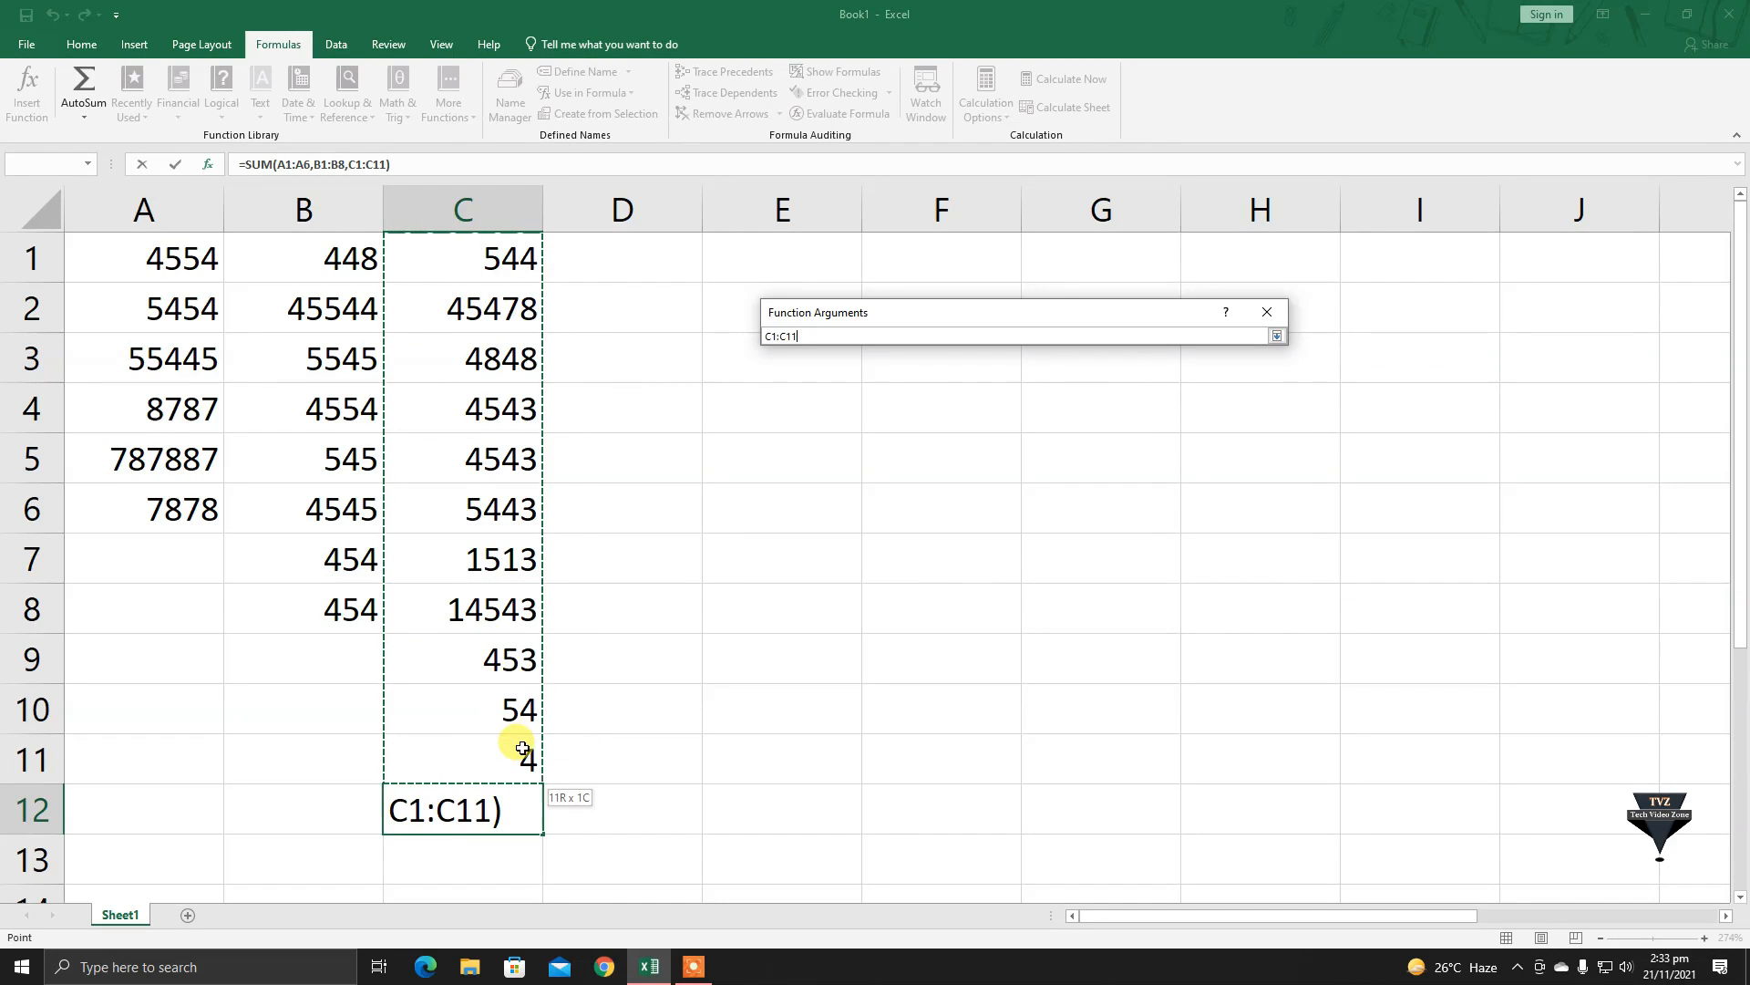
pyautogui.moveTo(522, 749); pyautogui.dragTo(522, 749)
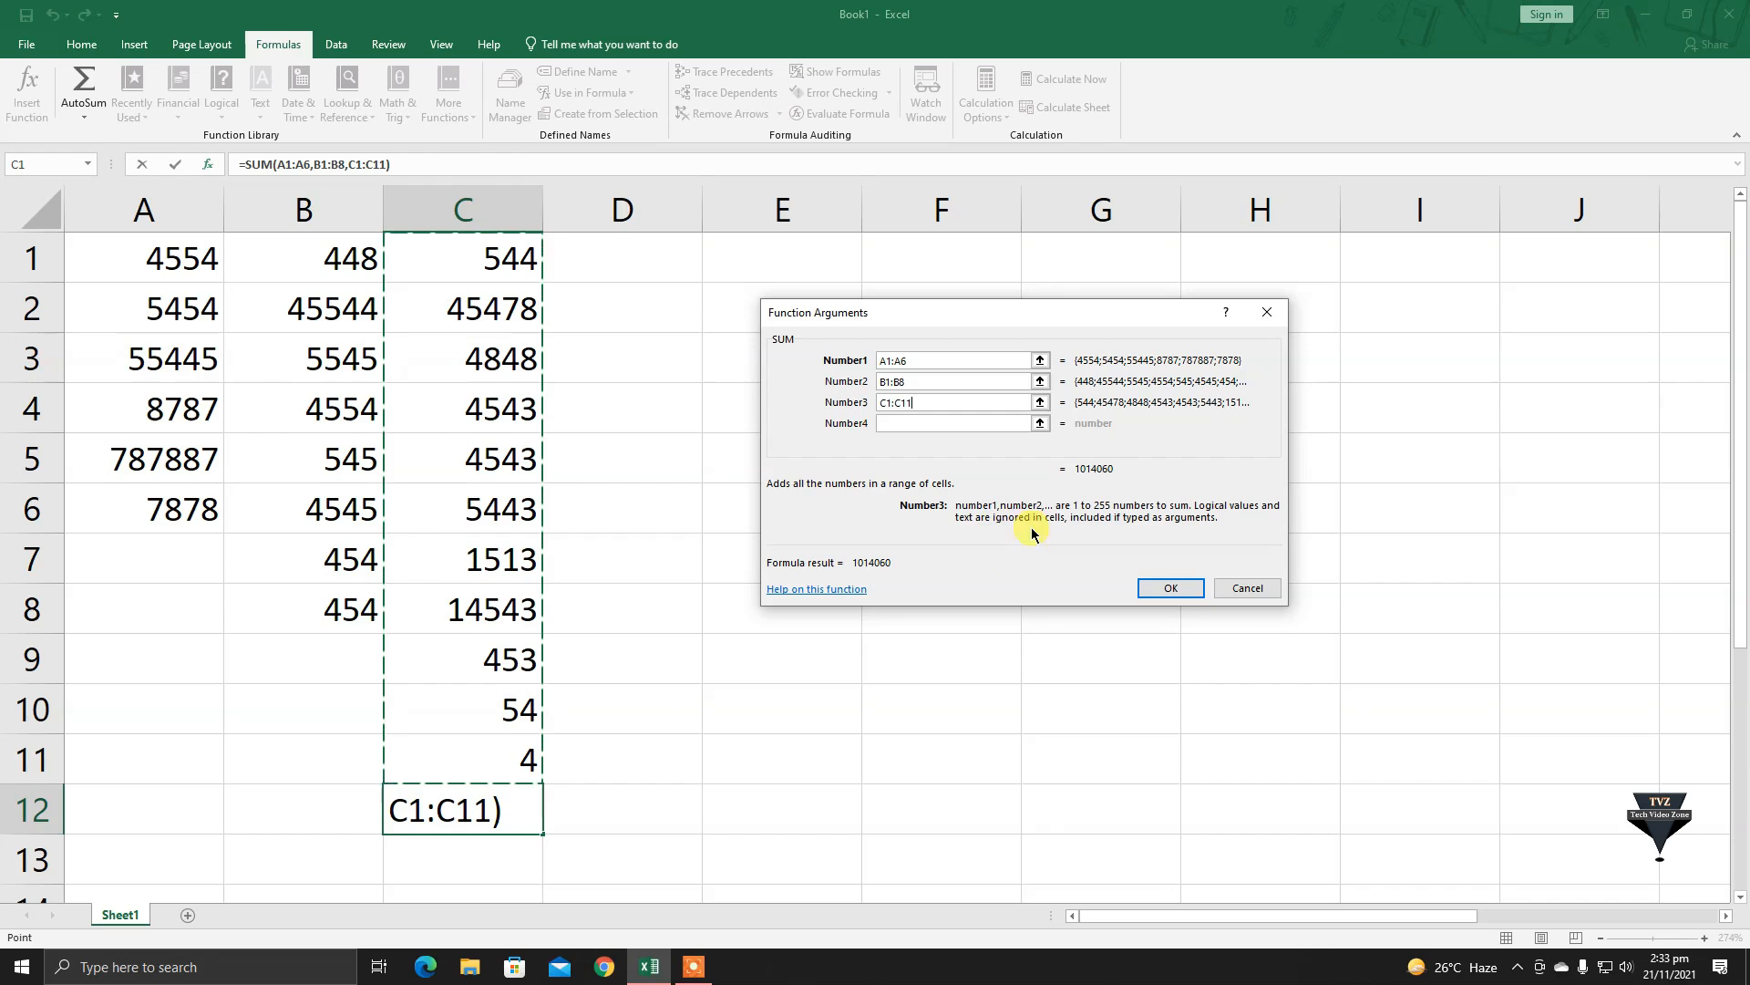
pyautogui.click(1167, 587)
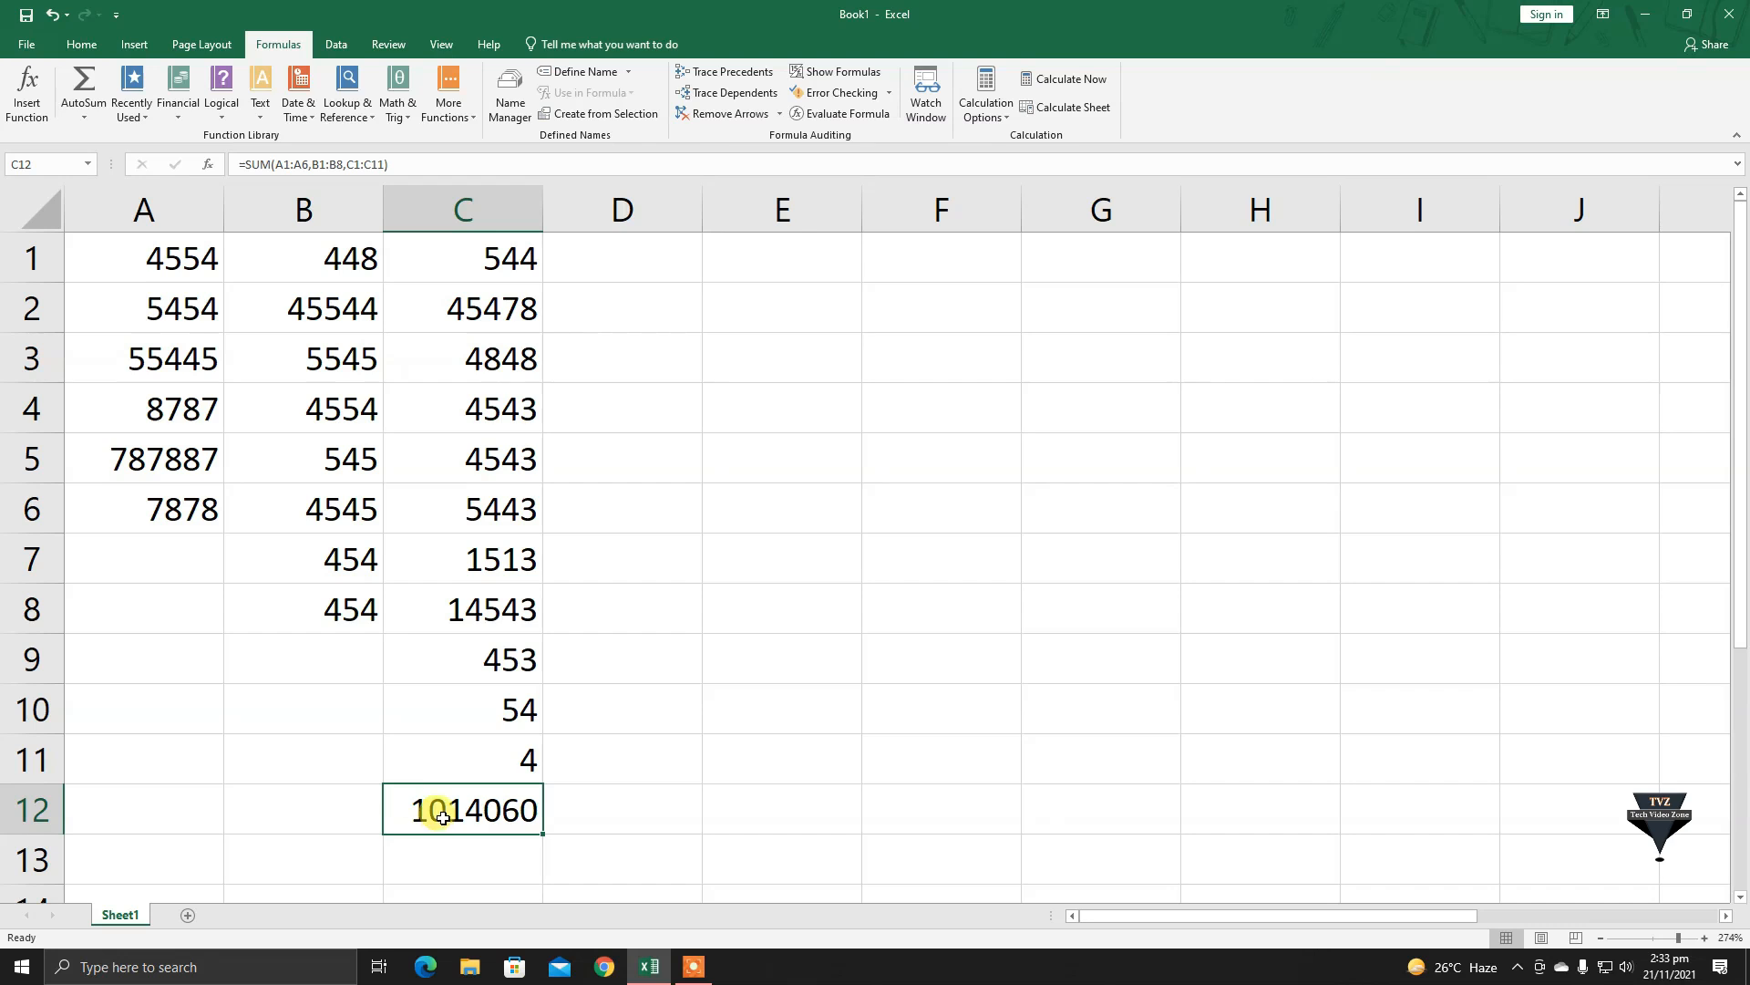
# Examine the sum formula in cell C12 and the places where the AutoSum functions are offered
pyautogui.click(1142, 364)
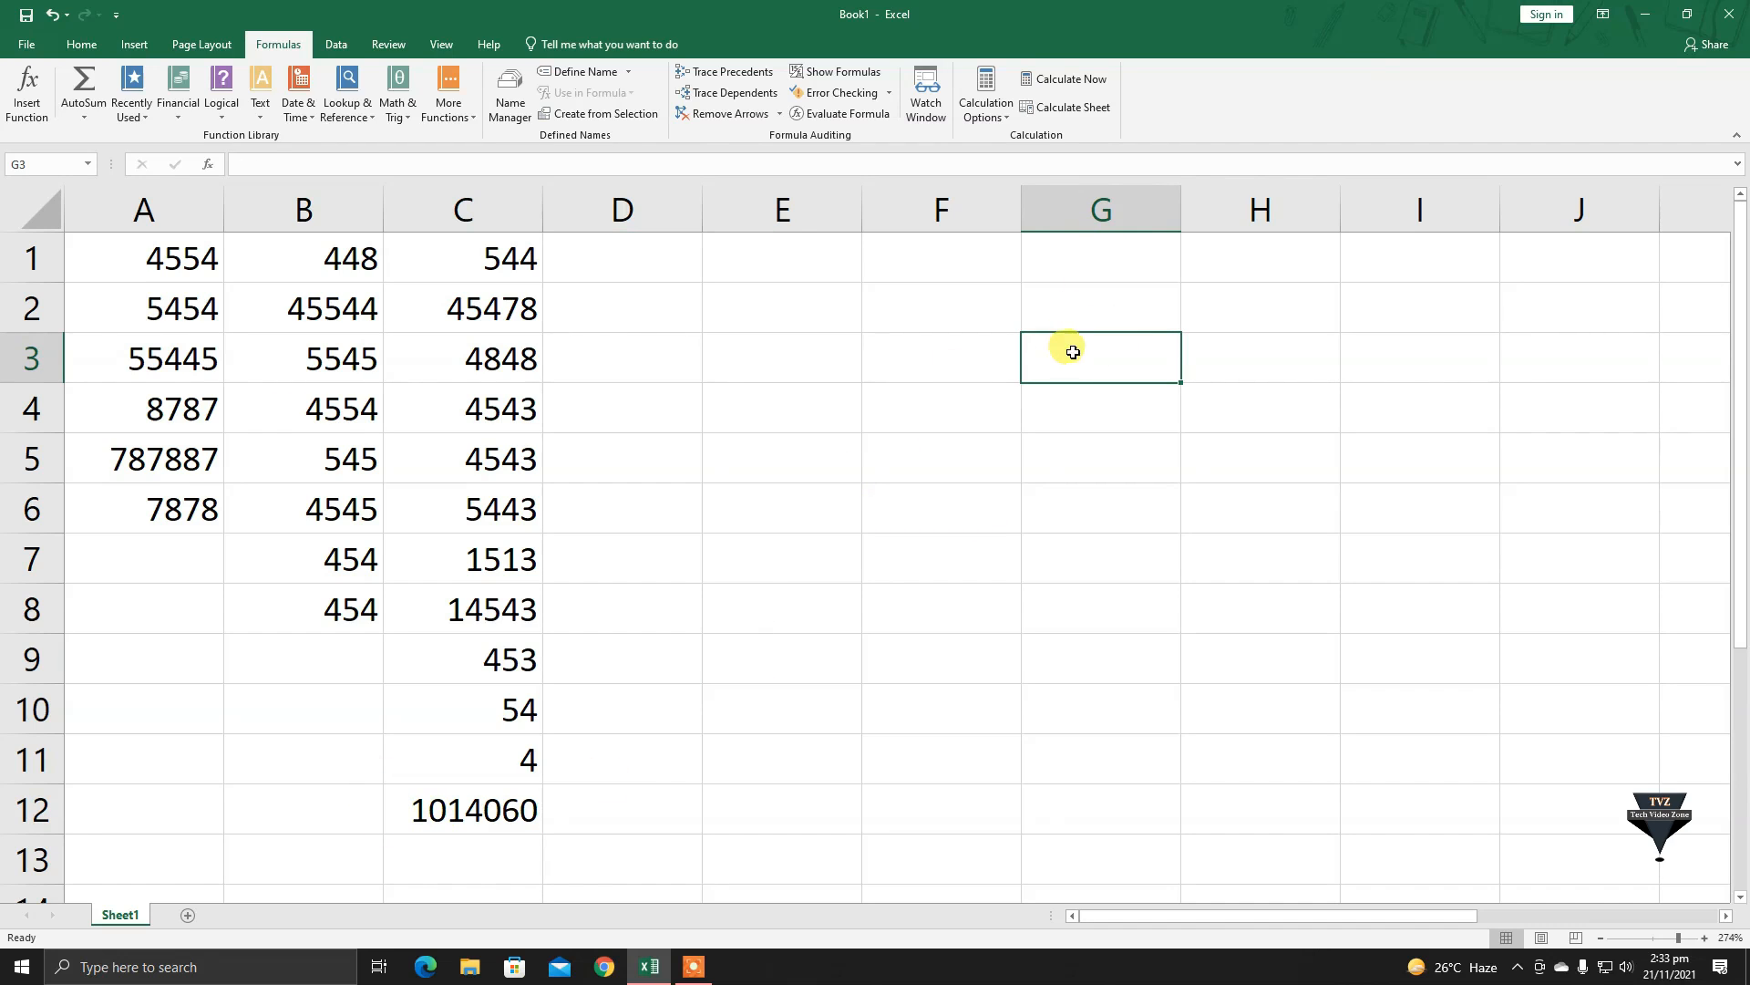
pyautogui.click(1387, 255)
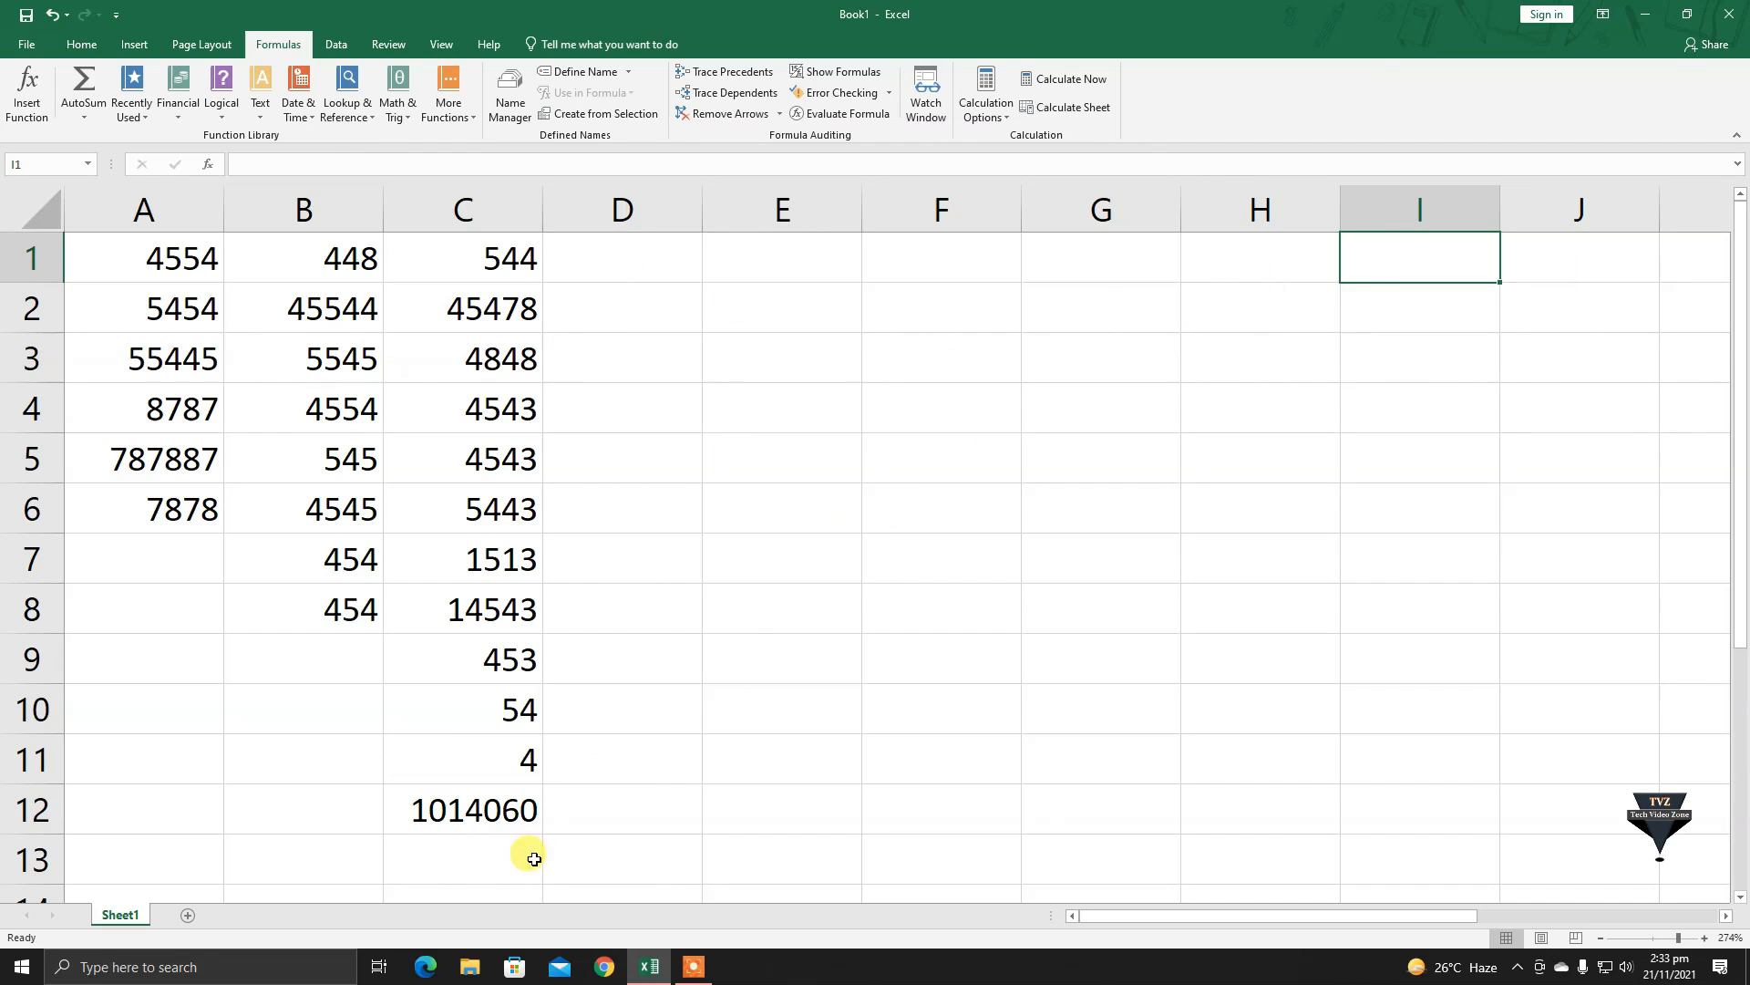
pyautogui.click(499, 828)
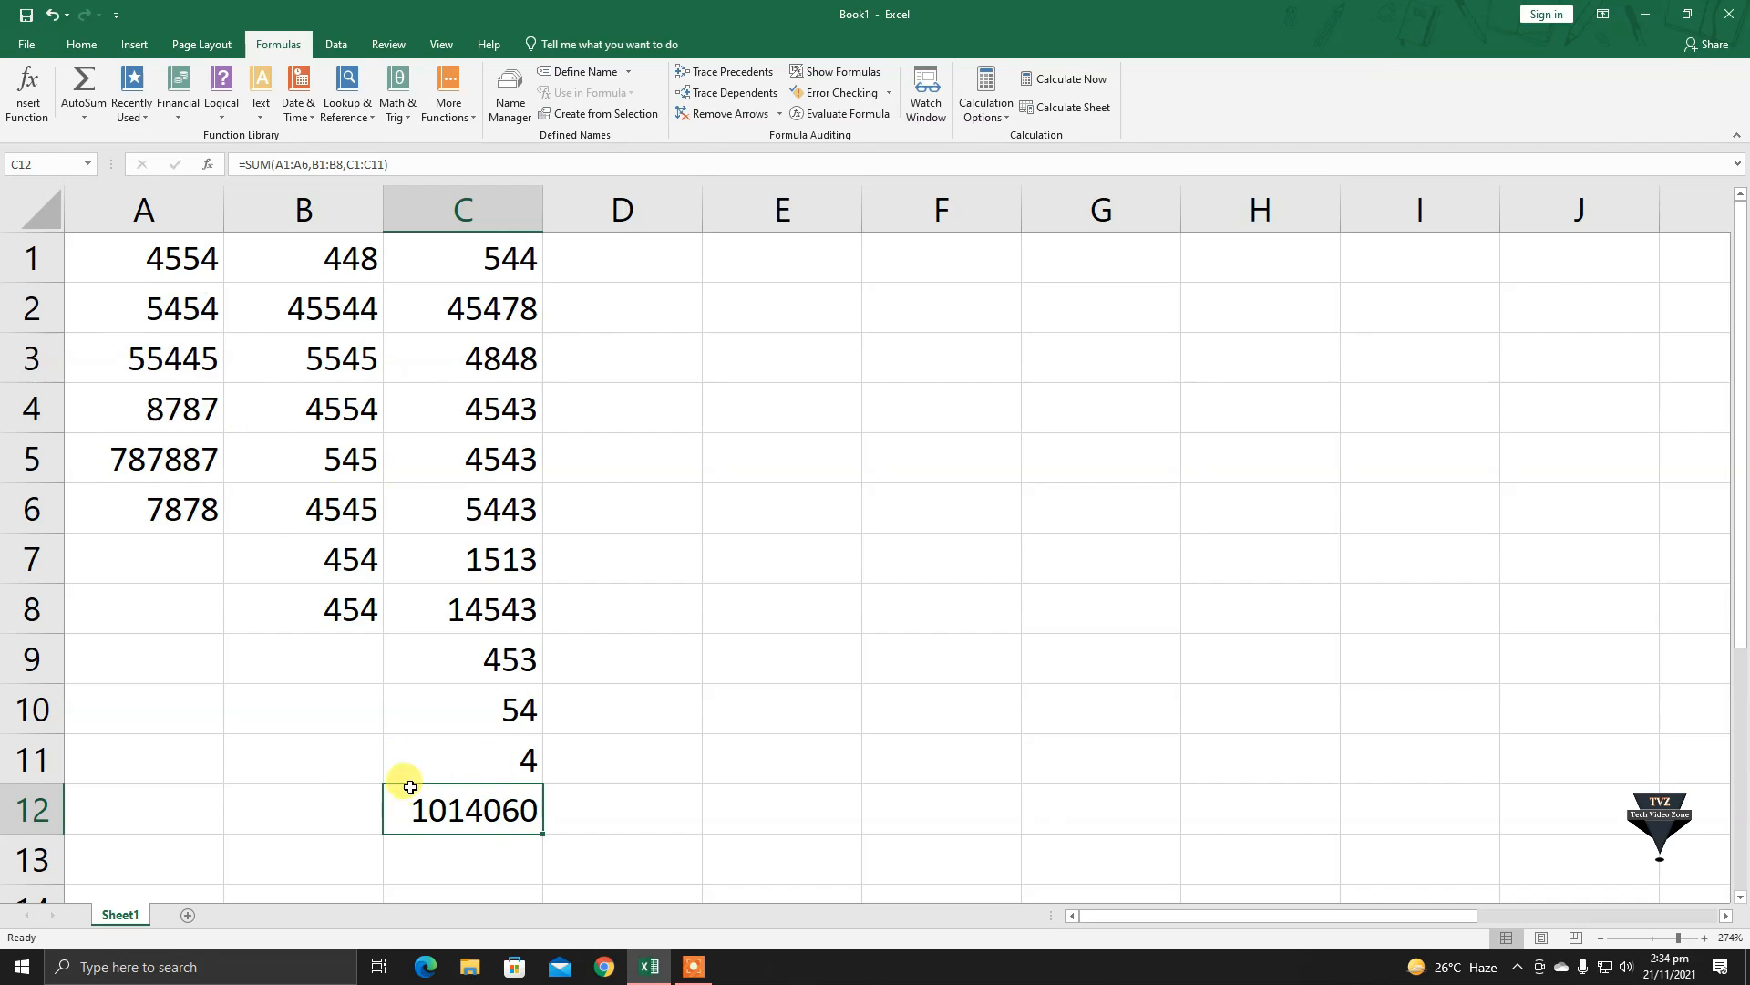
pyautogui.click(743, 369)
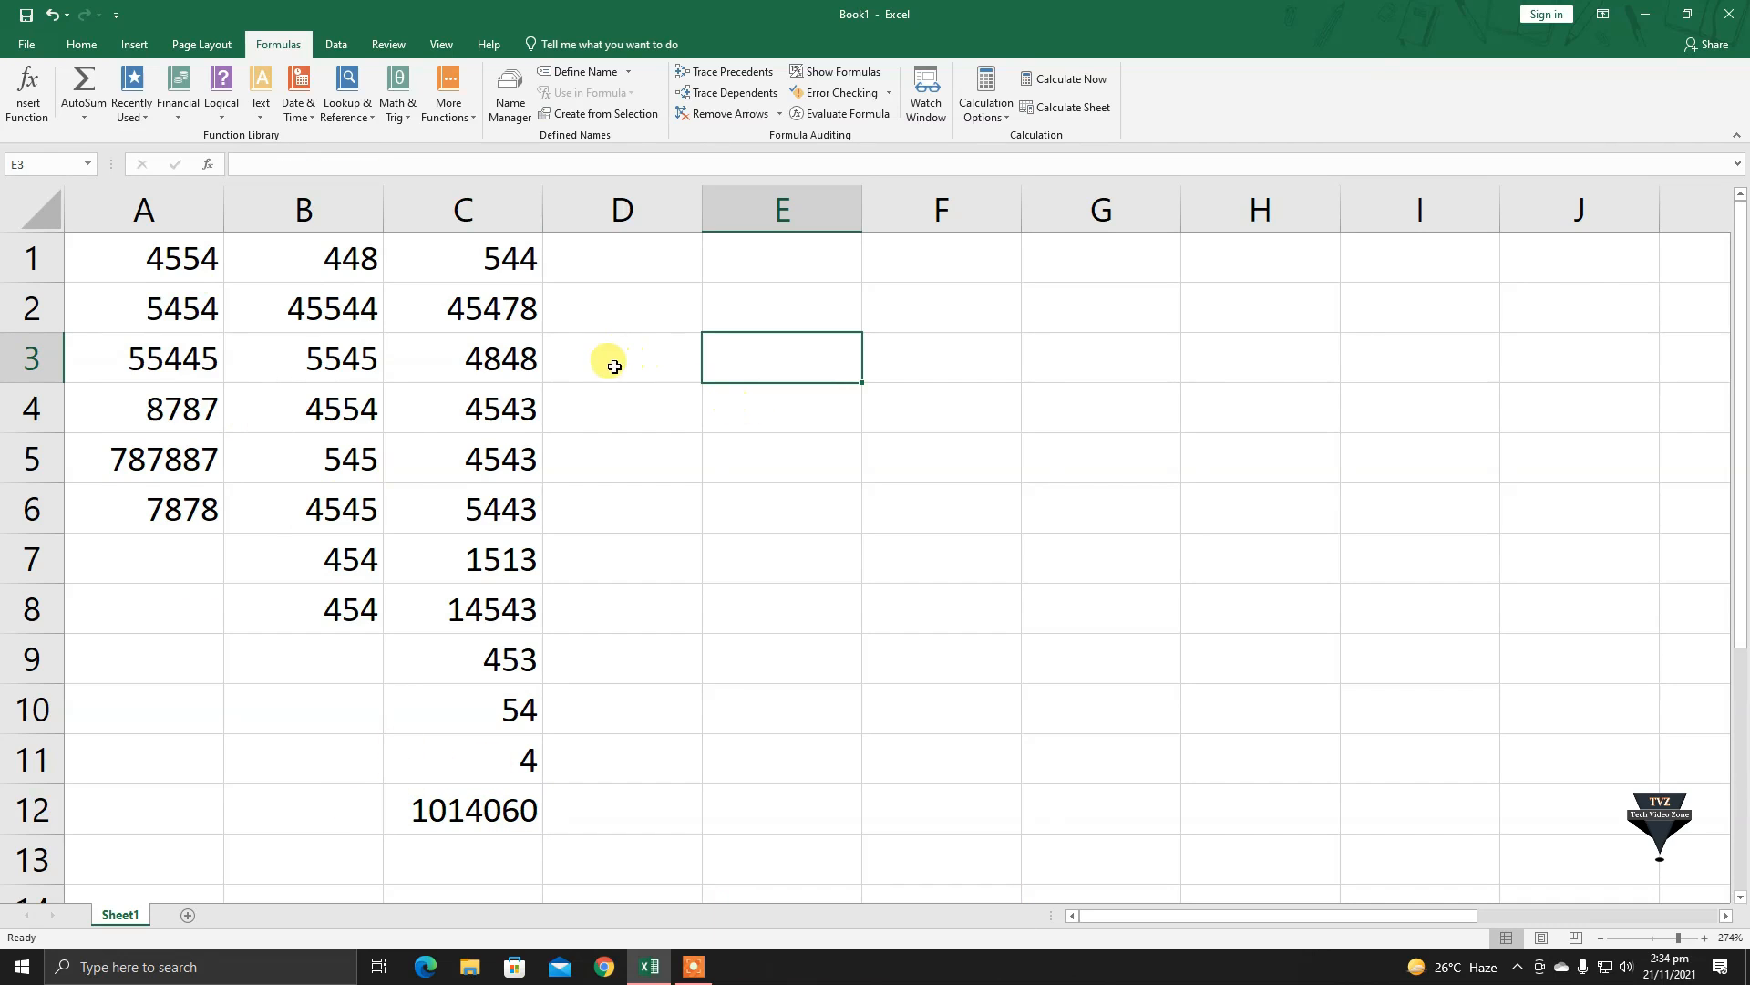
pyautogui.click(95, 110)
pyautogui.click(95, 110)
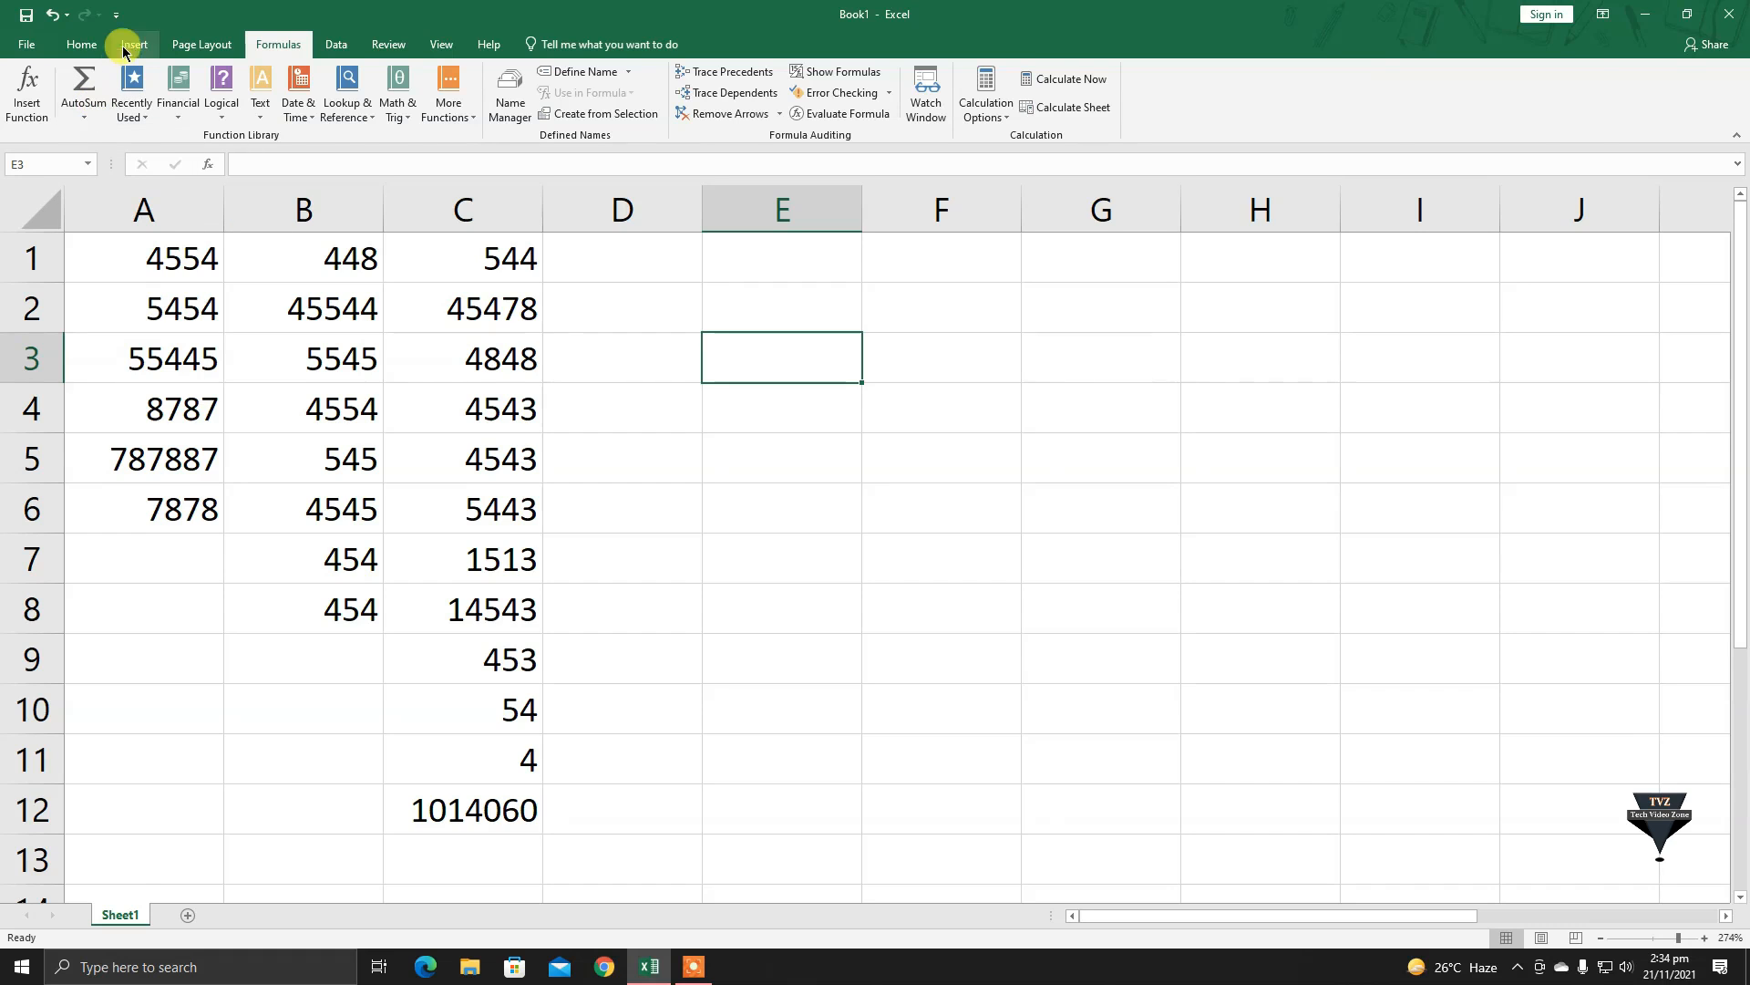
pyautogui.click(81, 44)
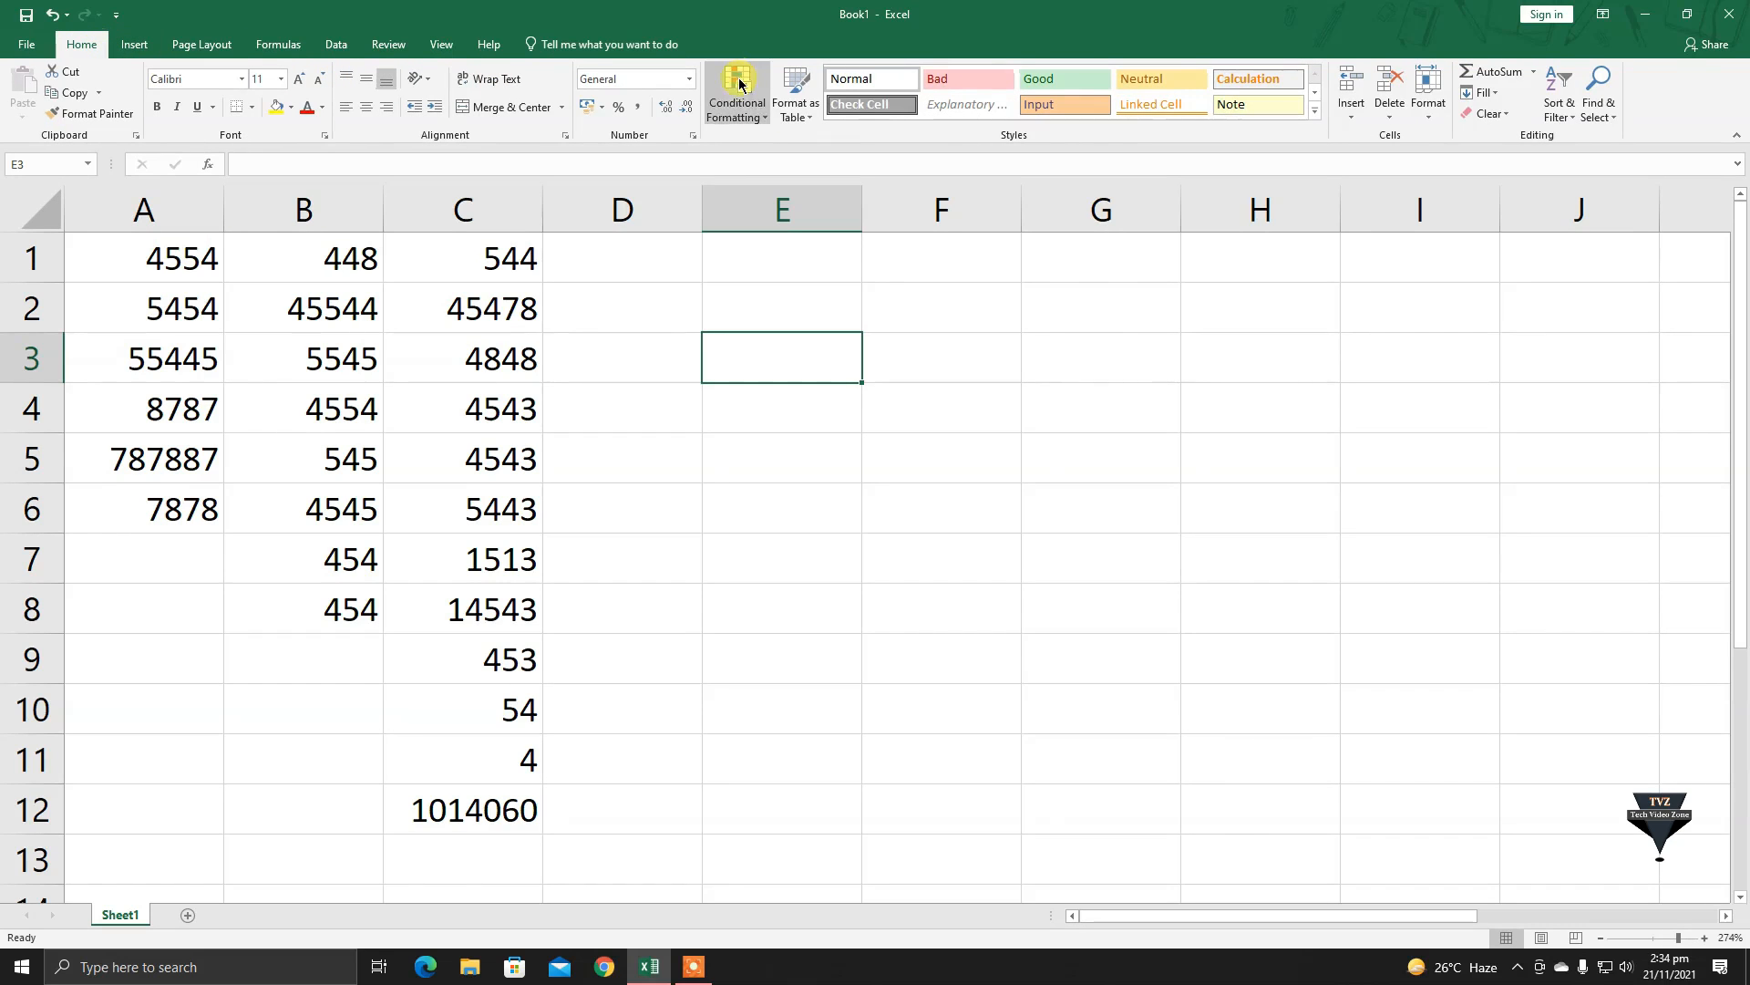
pyautogui.click(1534, 71)
pyautogui.click(1534, 72)
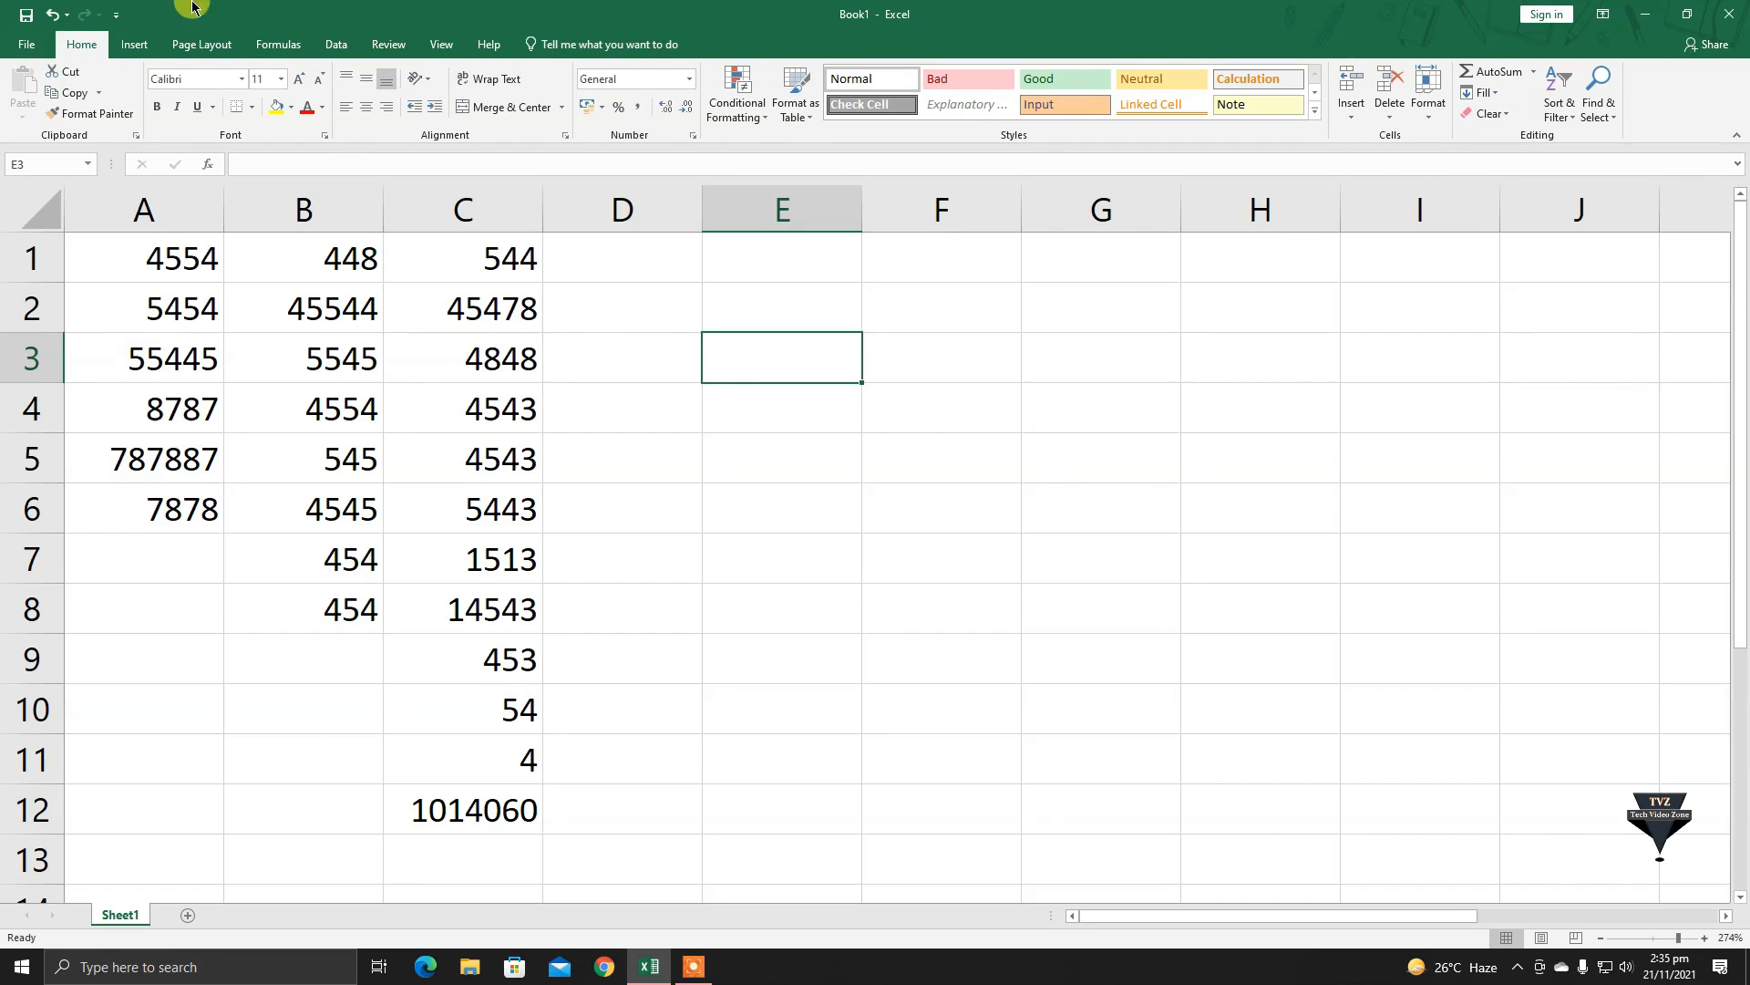
# Read the descriptions of the AVERAGE and COUNT functions in the function list without inserting either one
pyautogui.click(278, 43)
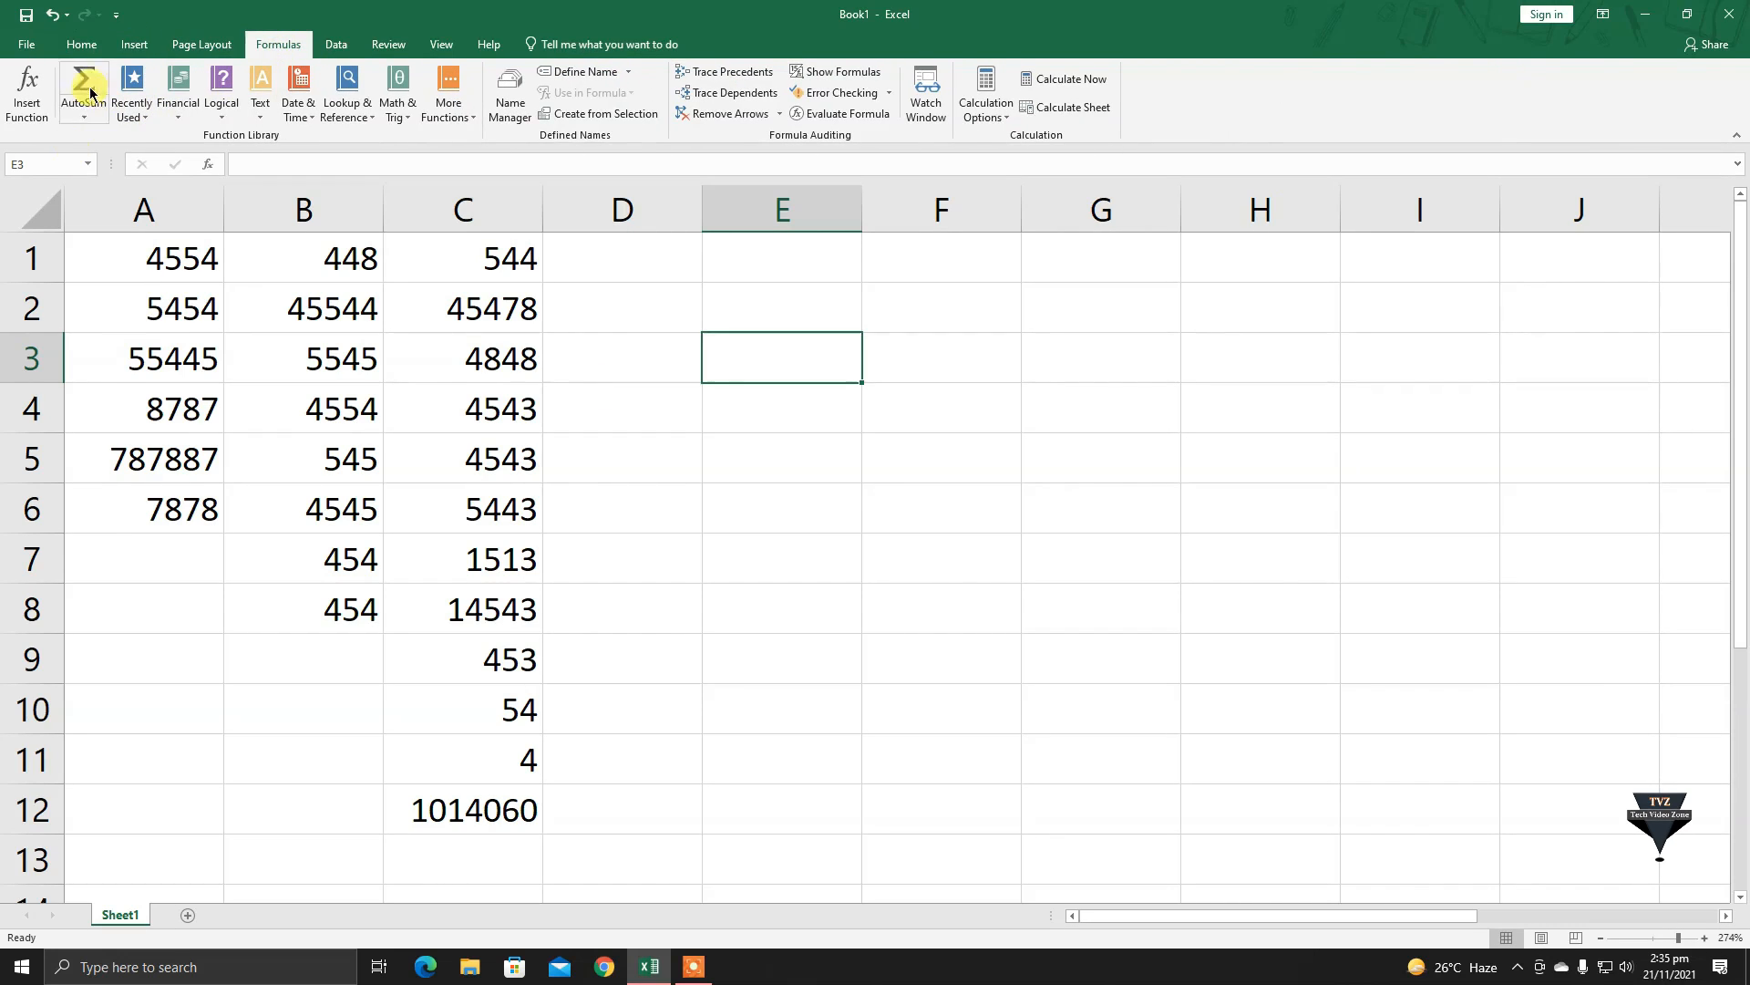
pyautogui.click(7, 91)
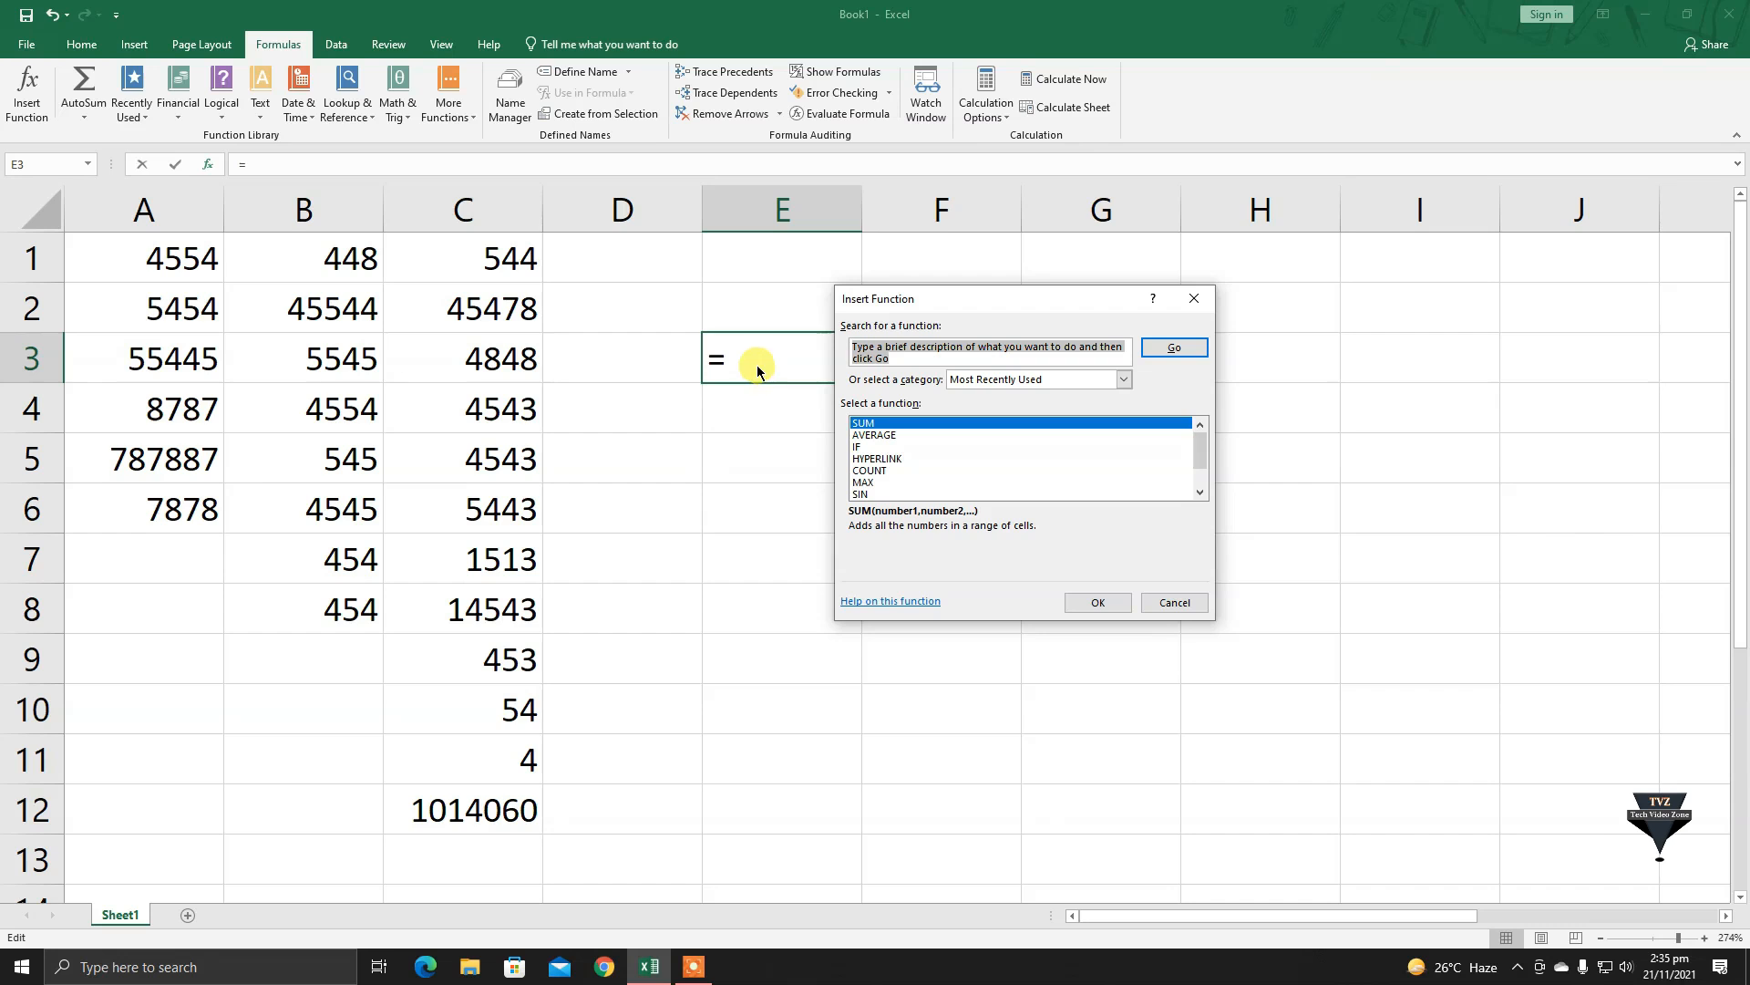
pyautogui.click(875, 435)
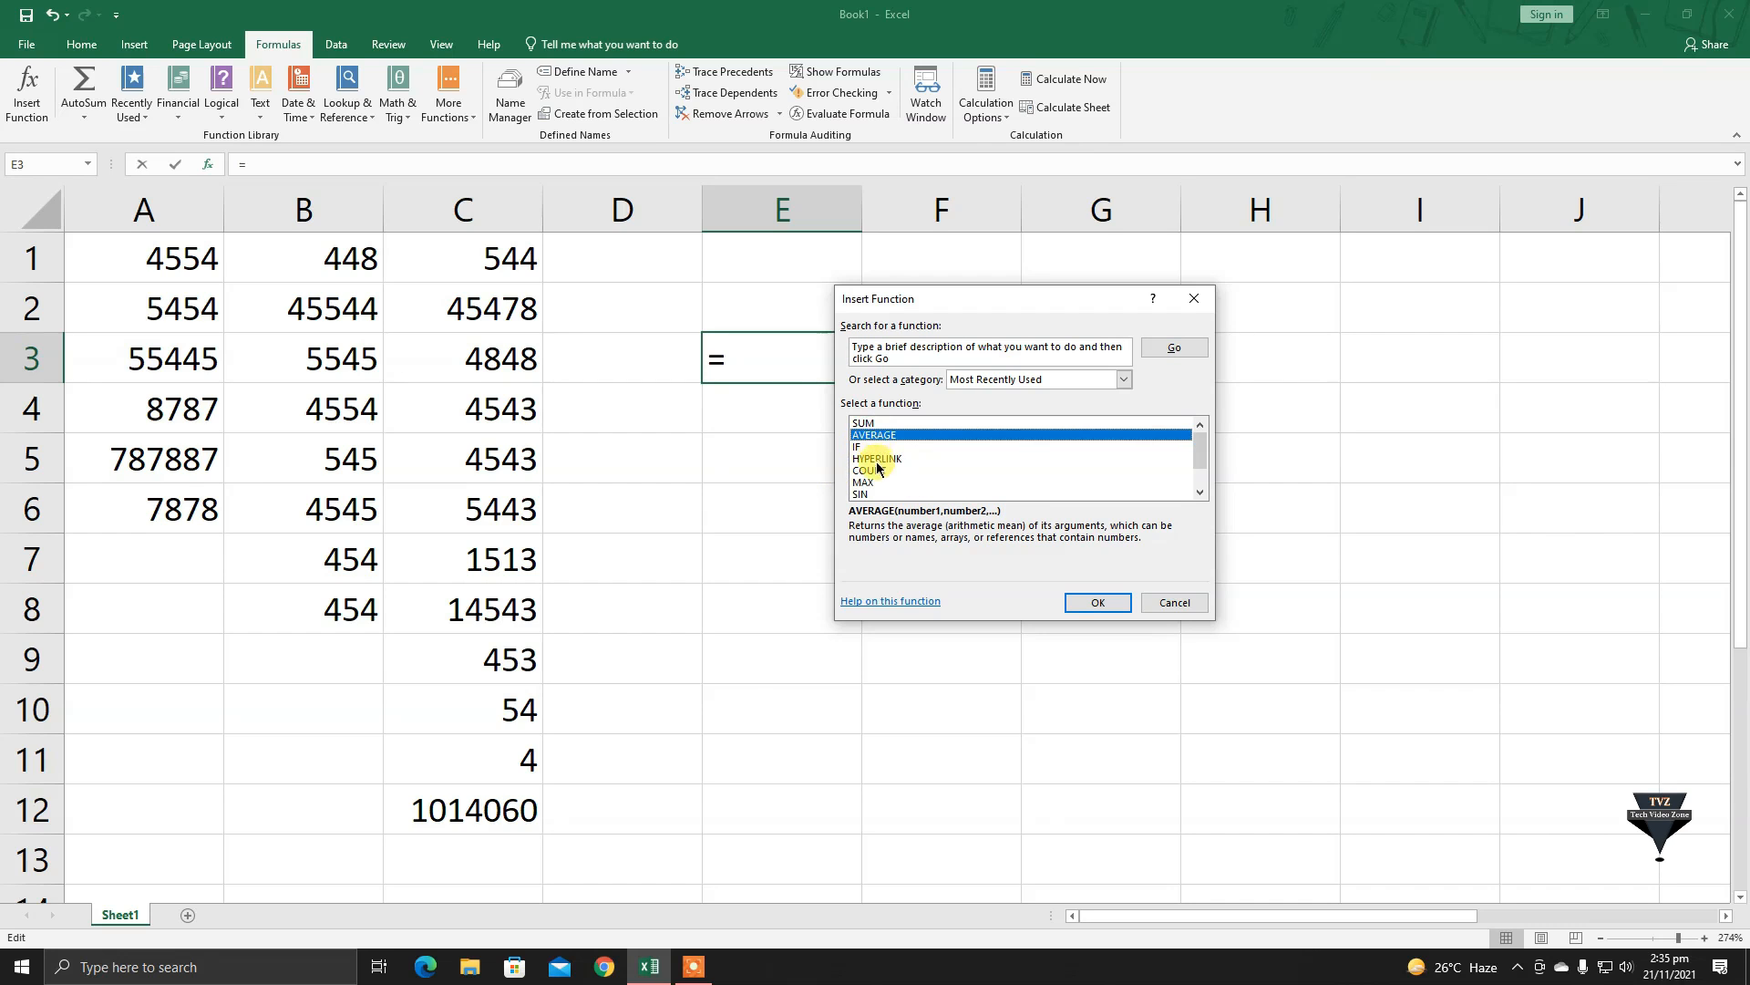
pyautogui.click(870, 470)
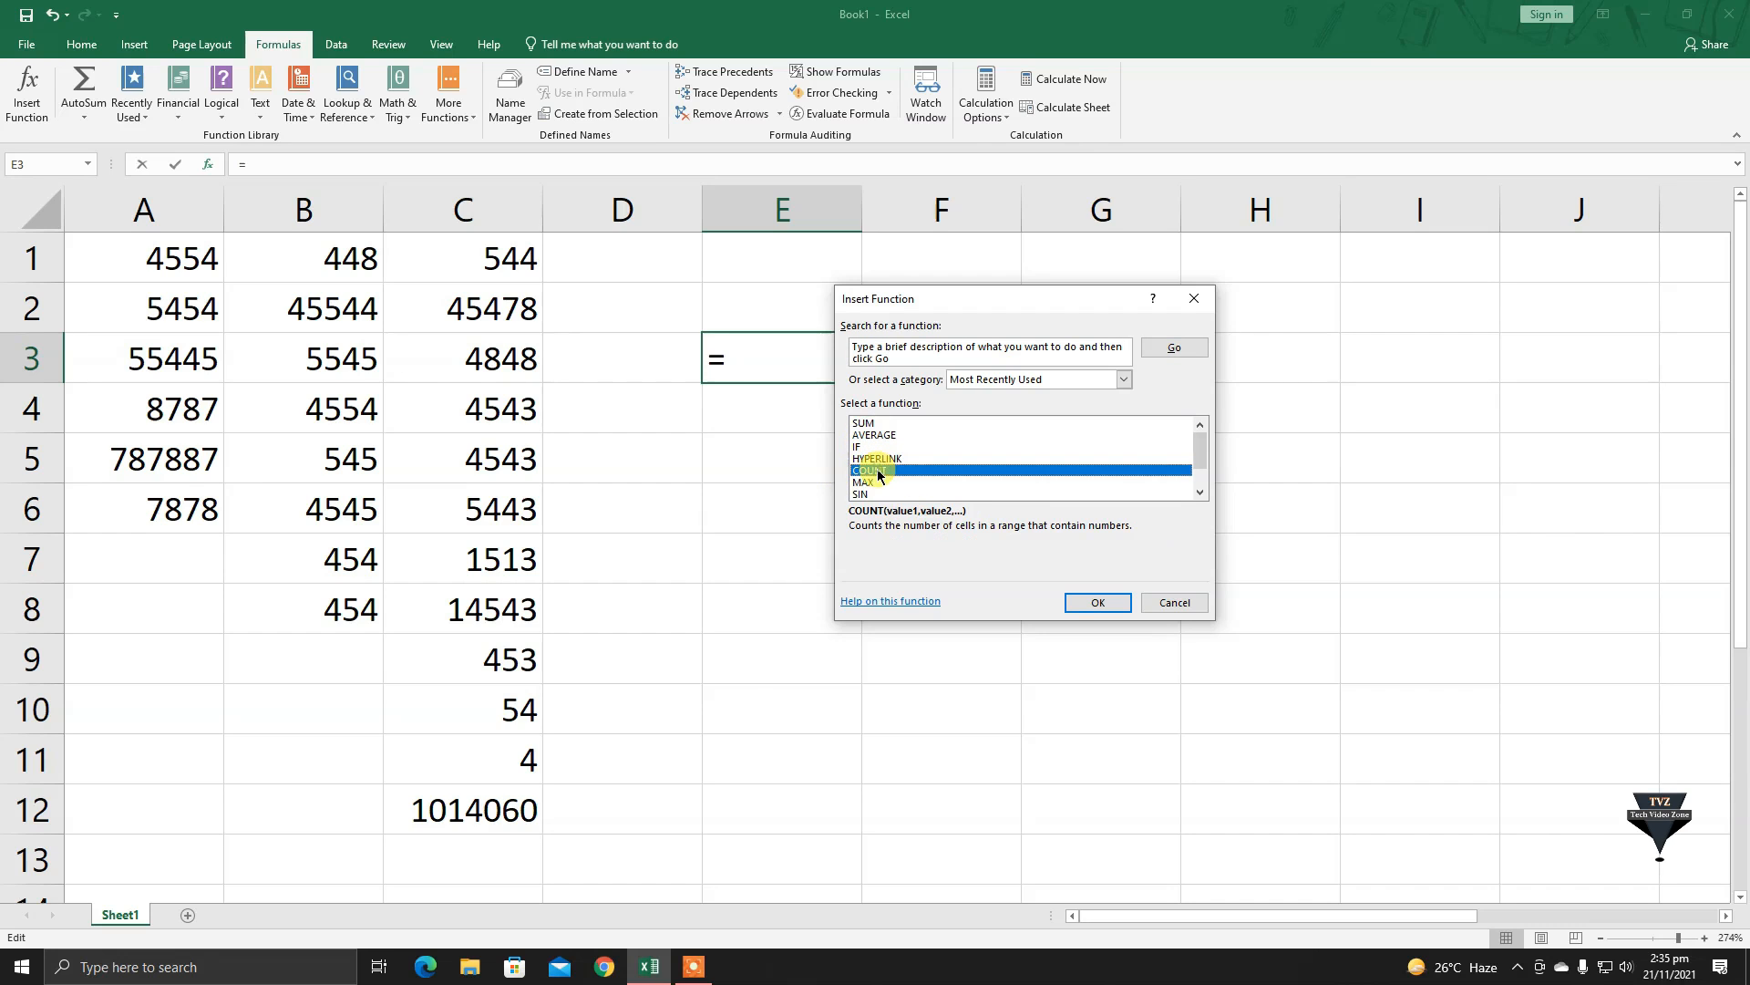
pyautogui.click(1194, 298)
pyautogui.click(647, 437)
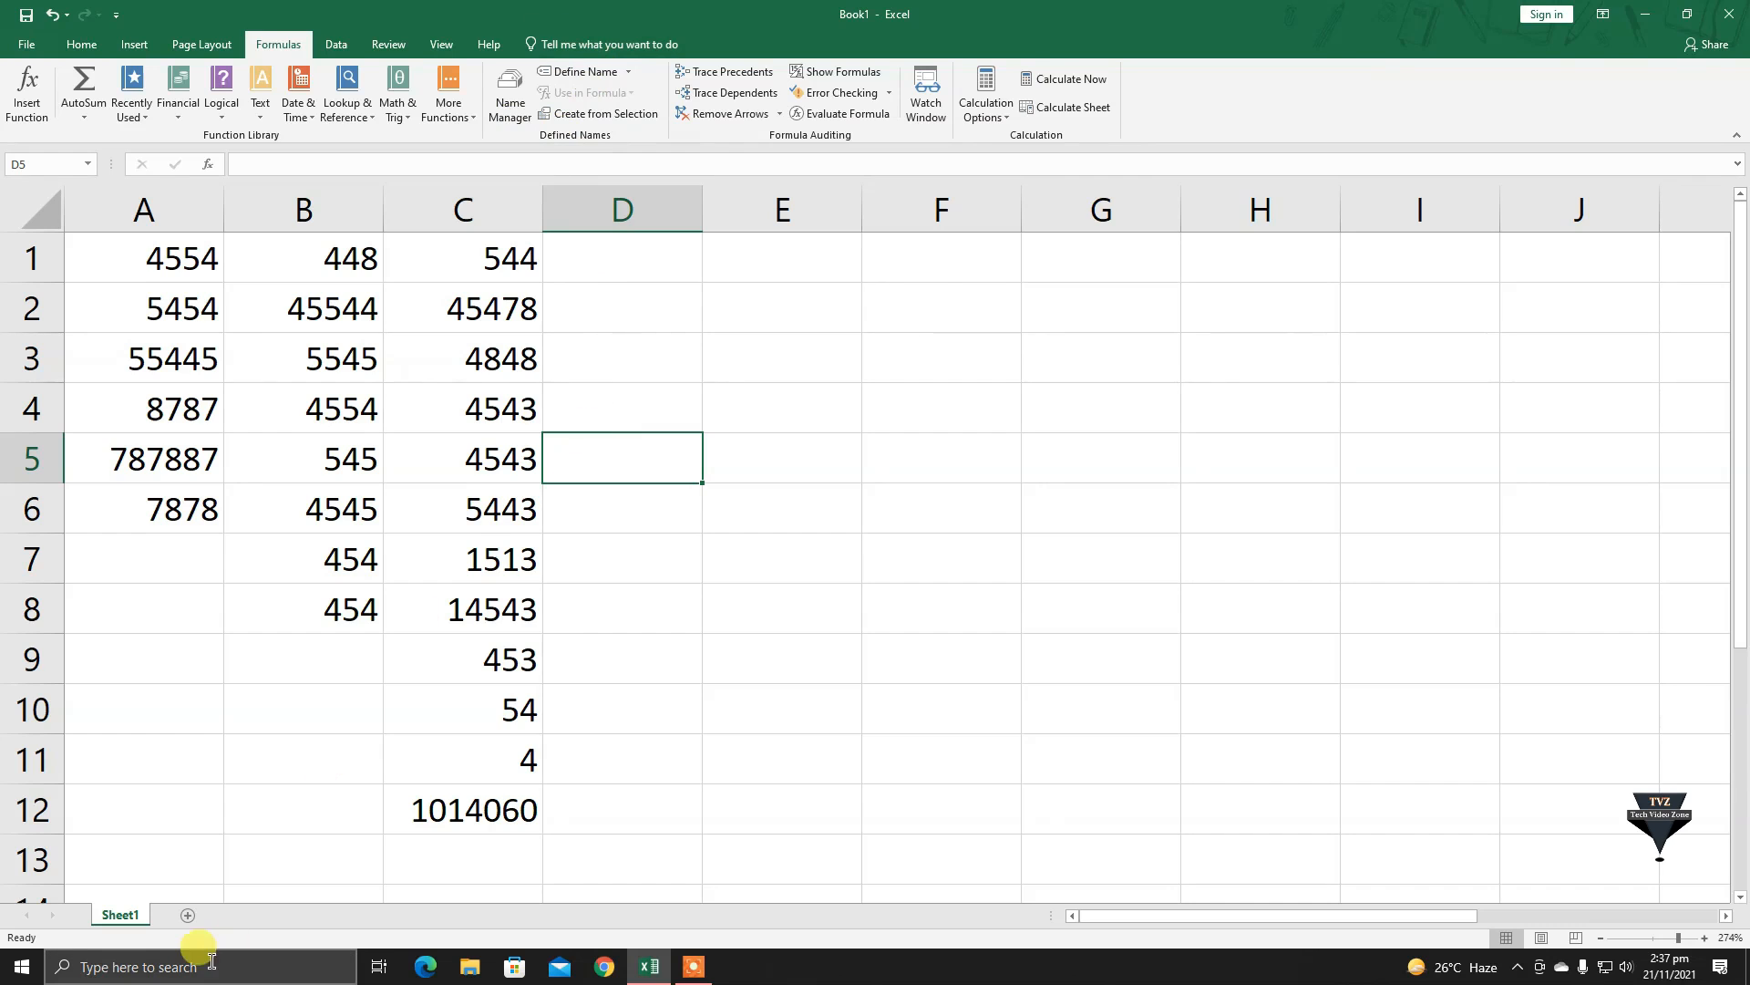
# Add three blank worksheets to the workbook
pyautogui.click(188, 917)
pyautogui.click(250, 917)
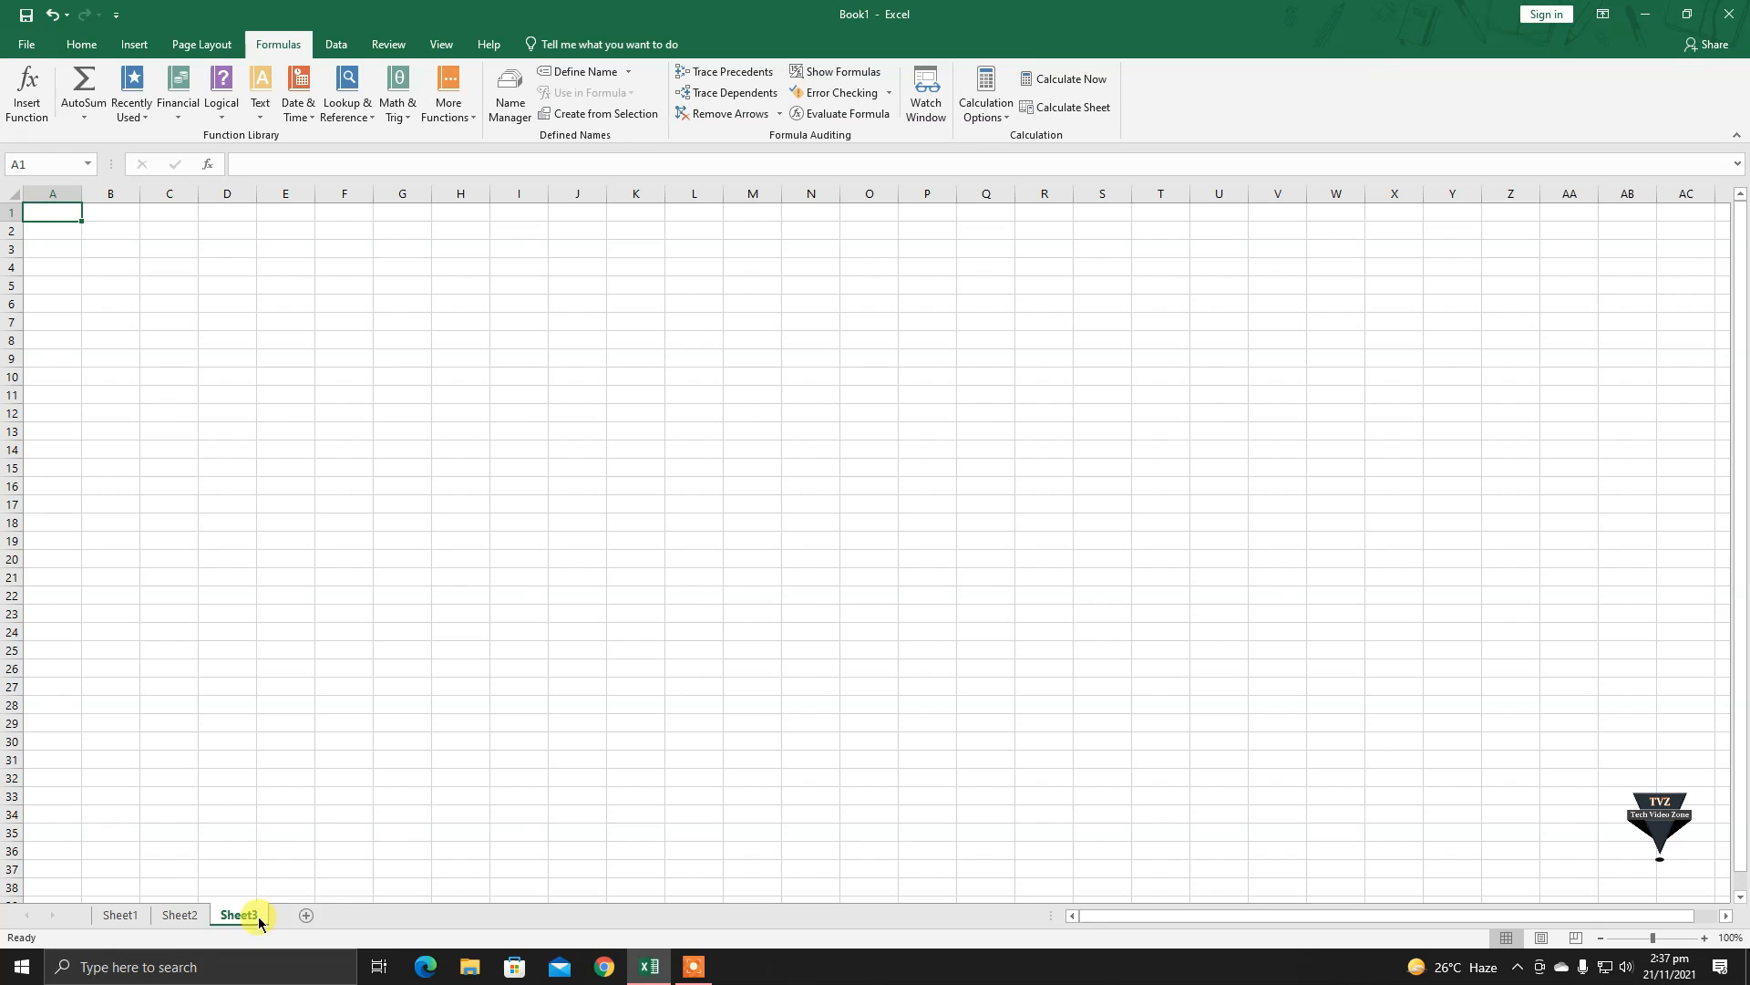
pyautogui.click(307, 918)
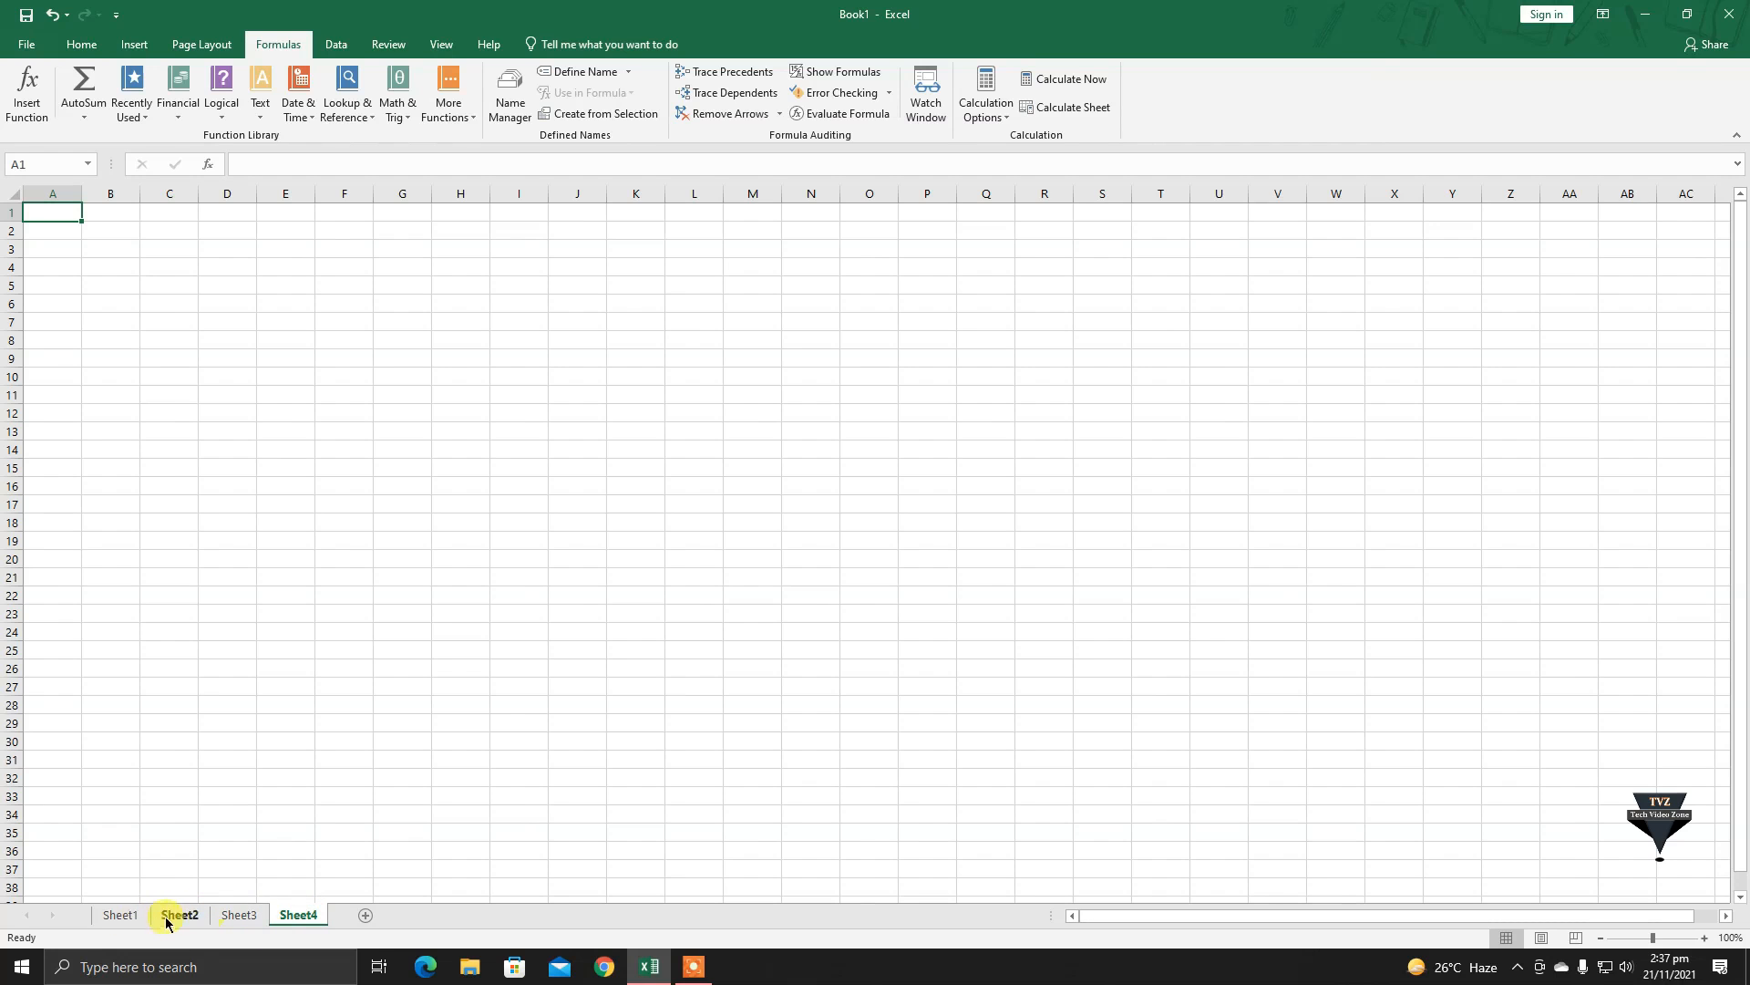
# Compare the cell address of the total on Sheet1 with the addresses of selected cells on Sheet4
pyautogui.click(128, 916)
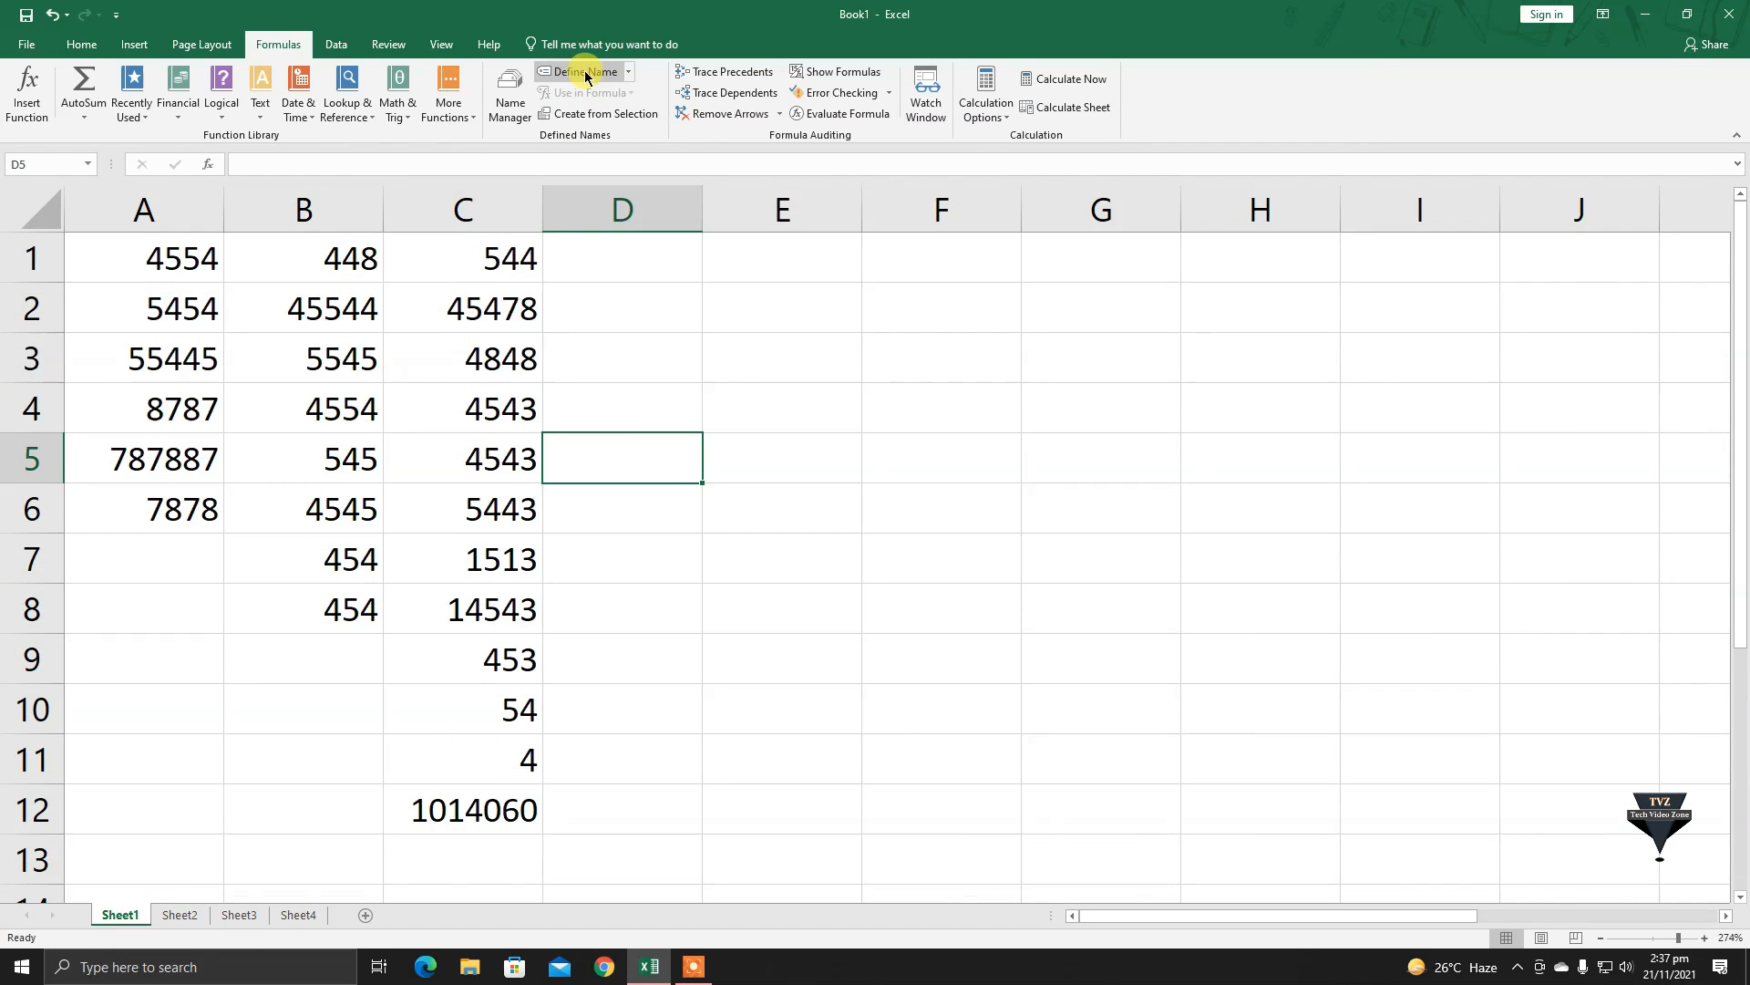
pyautogui.click(508, 823)
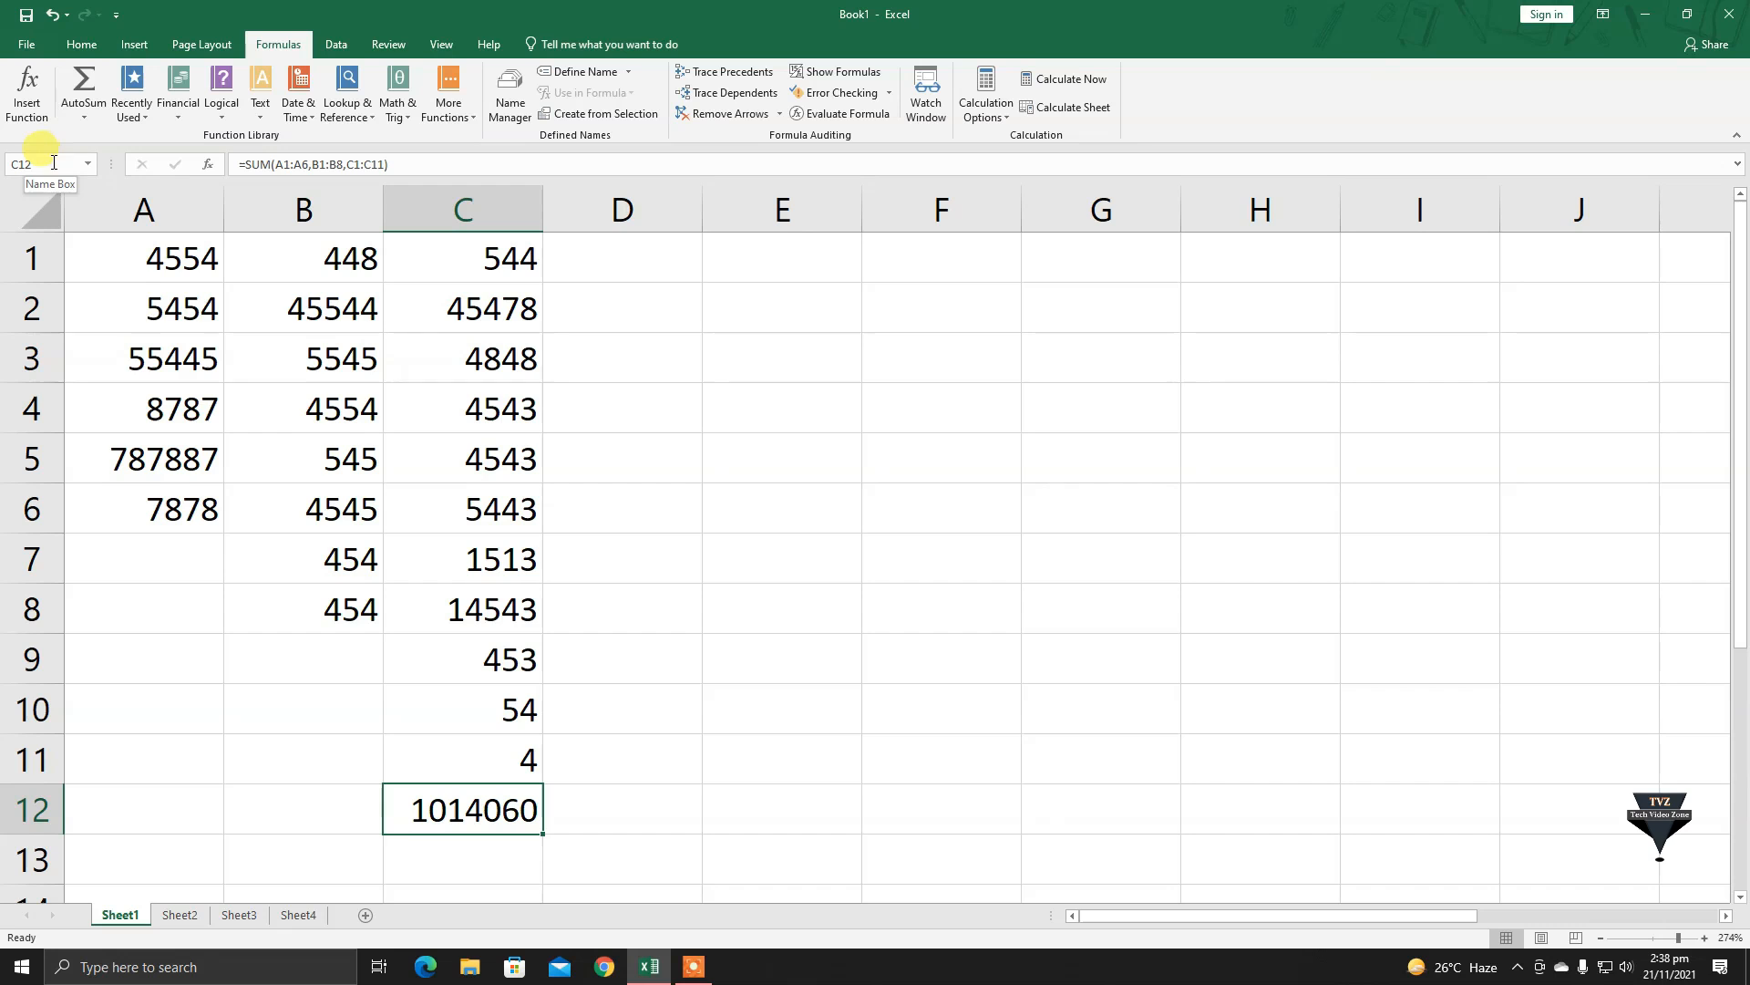
pyautogui.click(301, 916)
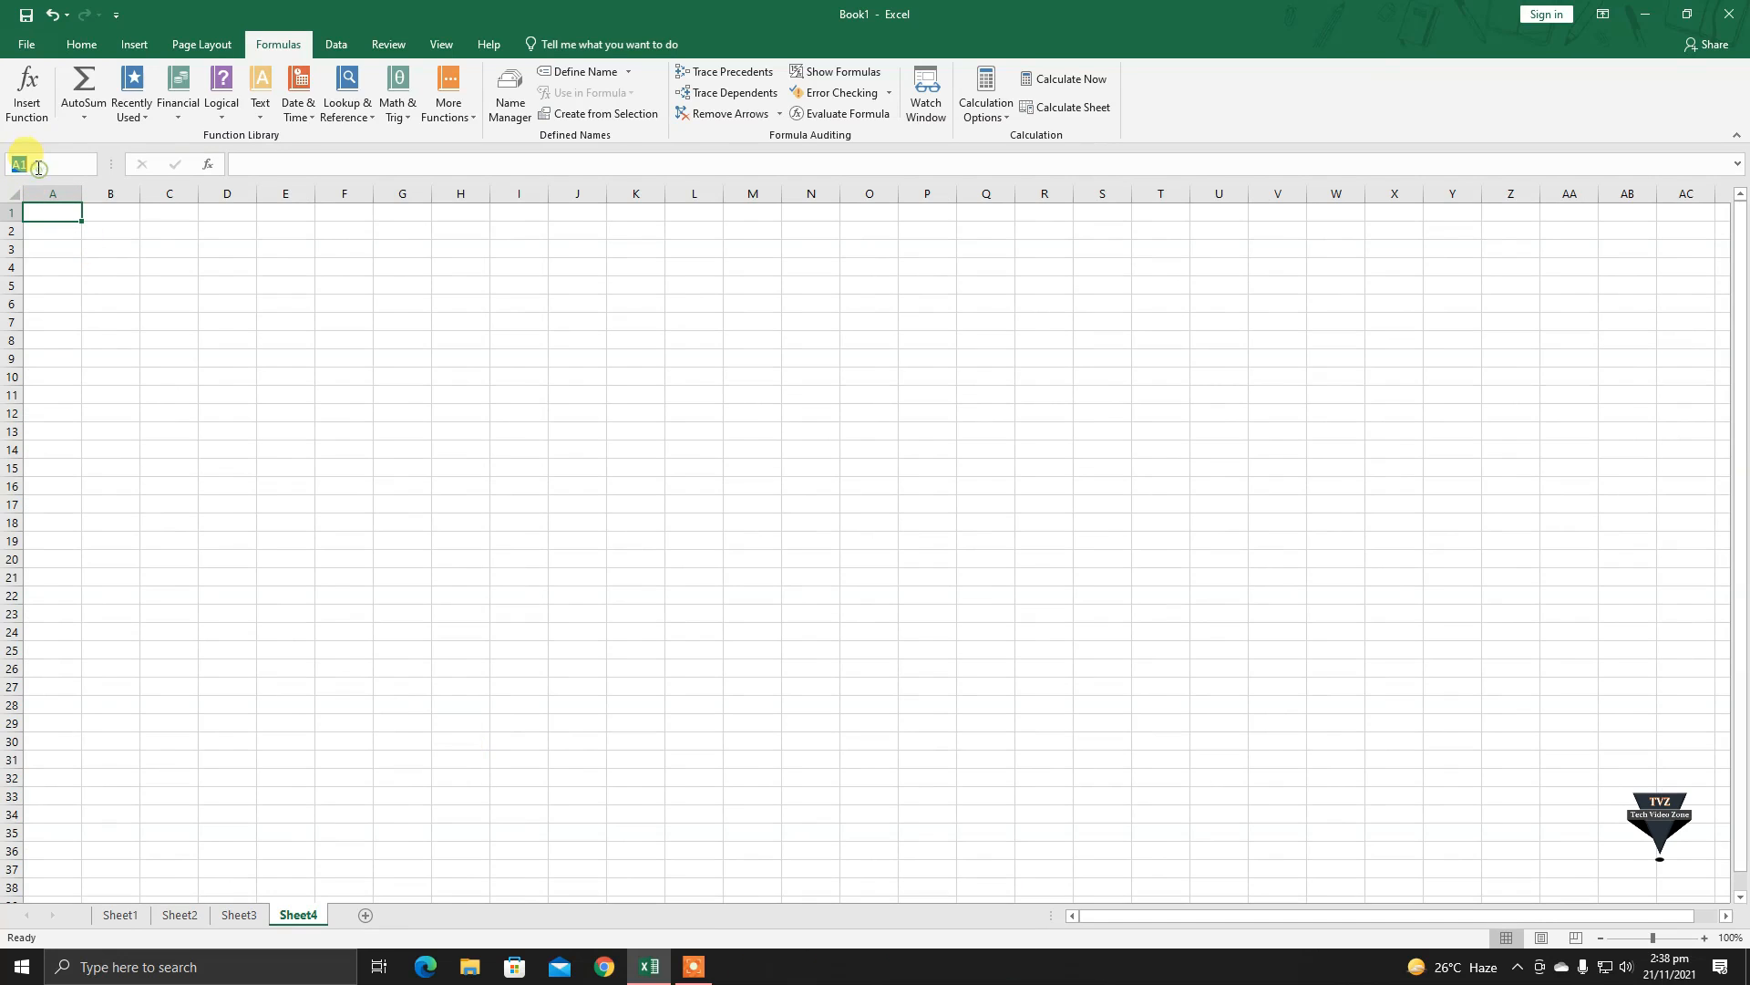
pyautogui.click(457, 398)
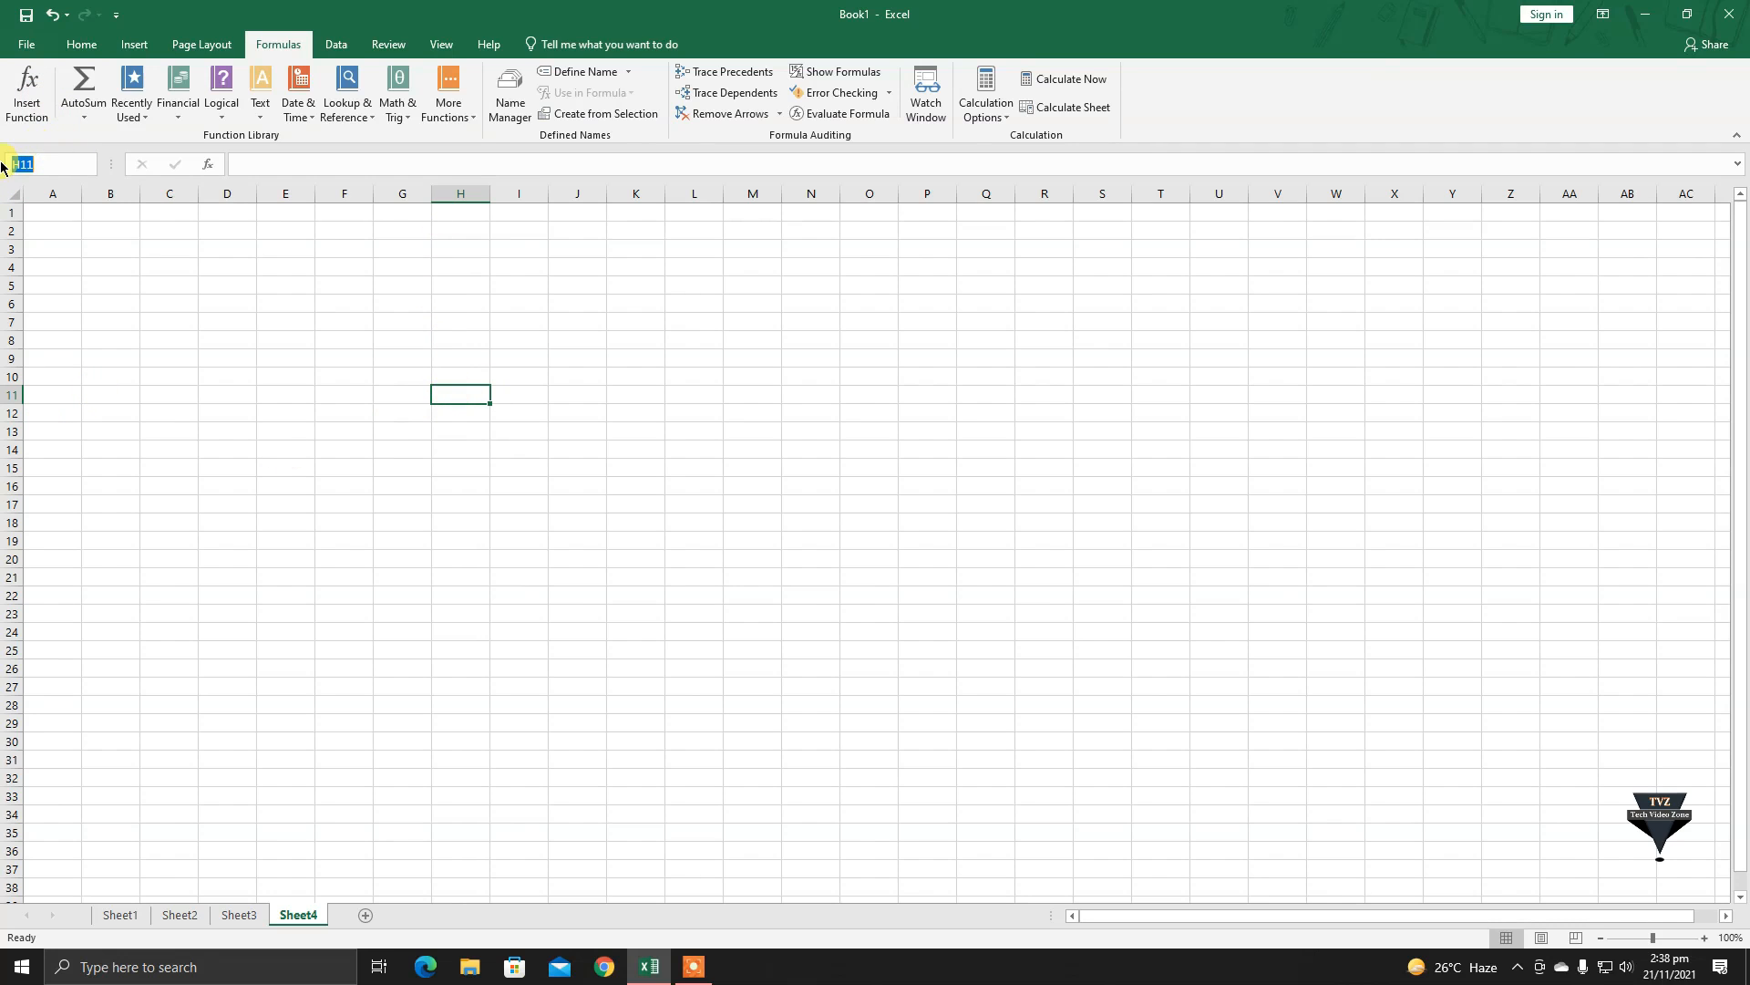
pyautogui.click(126, 918)
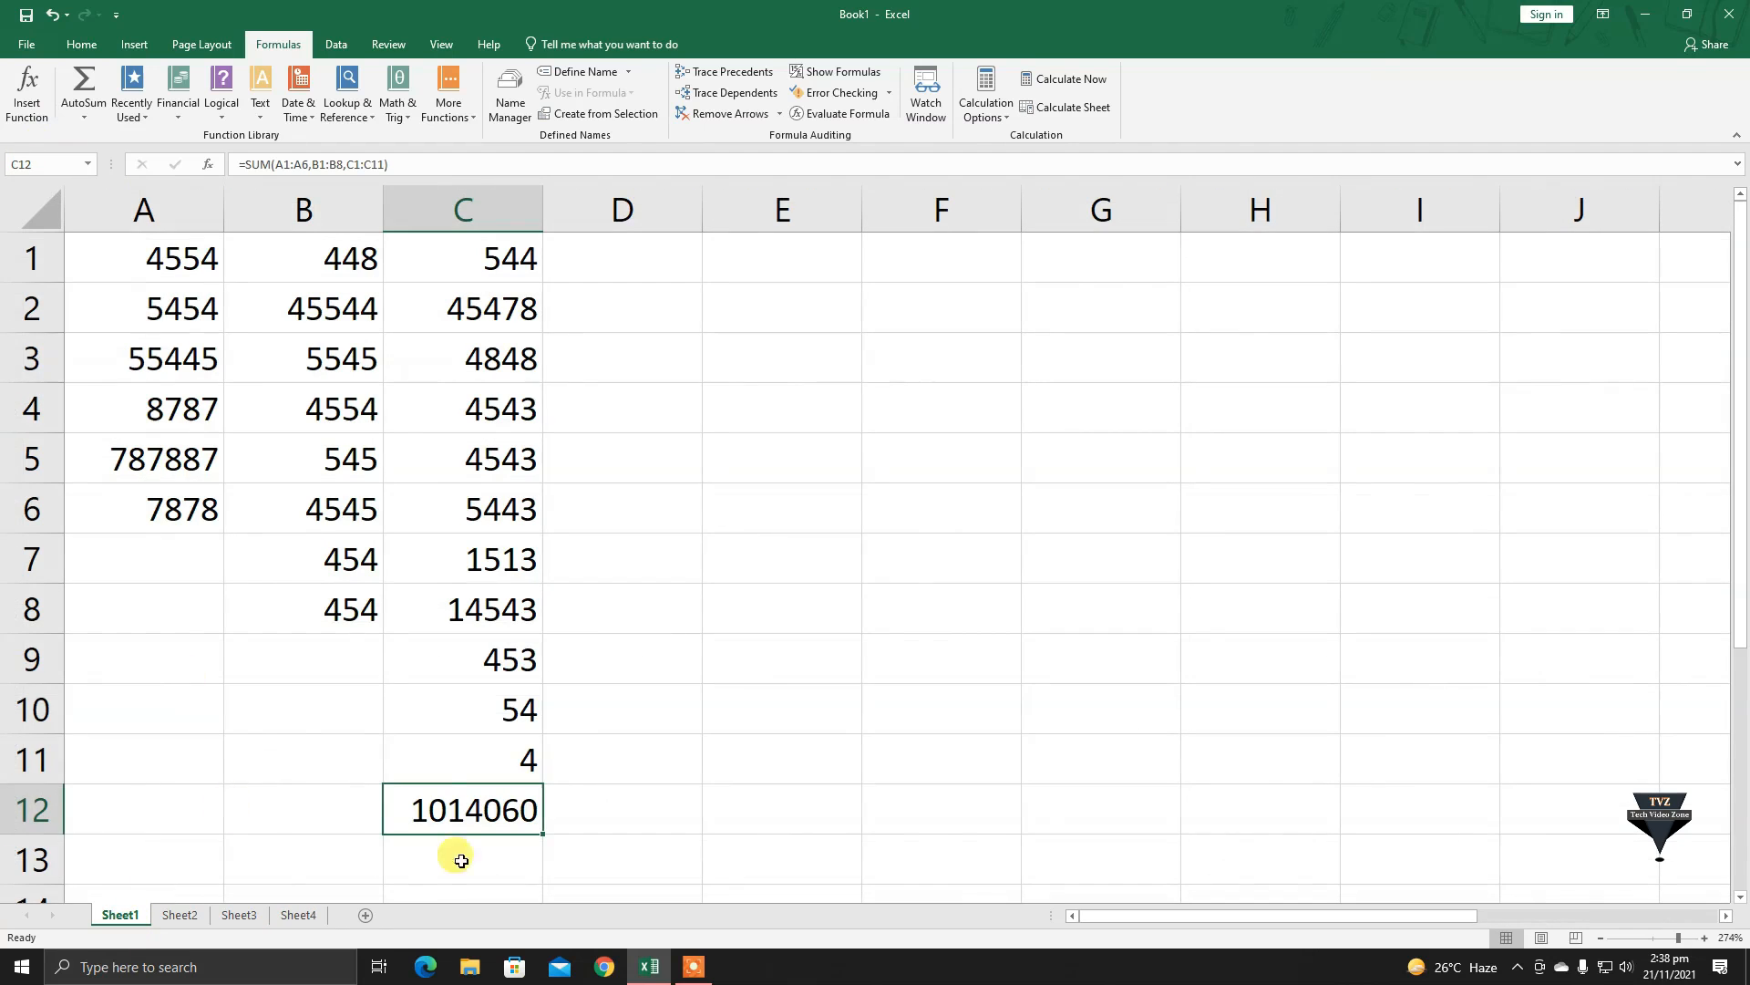
# Go to cell C12 on Sheet4 by entering its cell reference
pyautogui.click(294, 914)
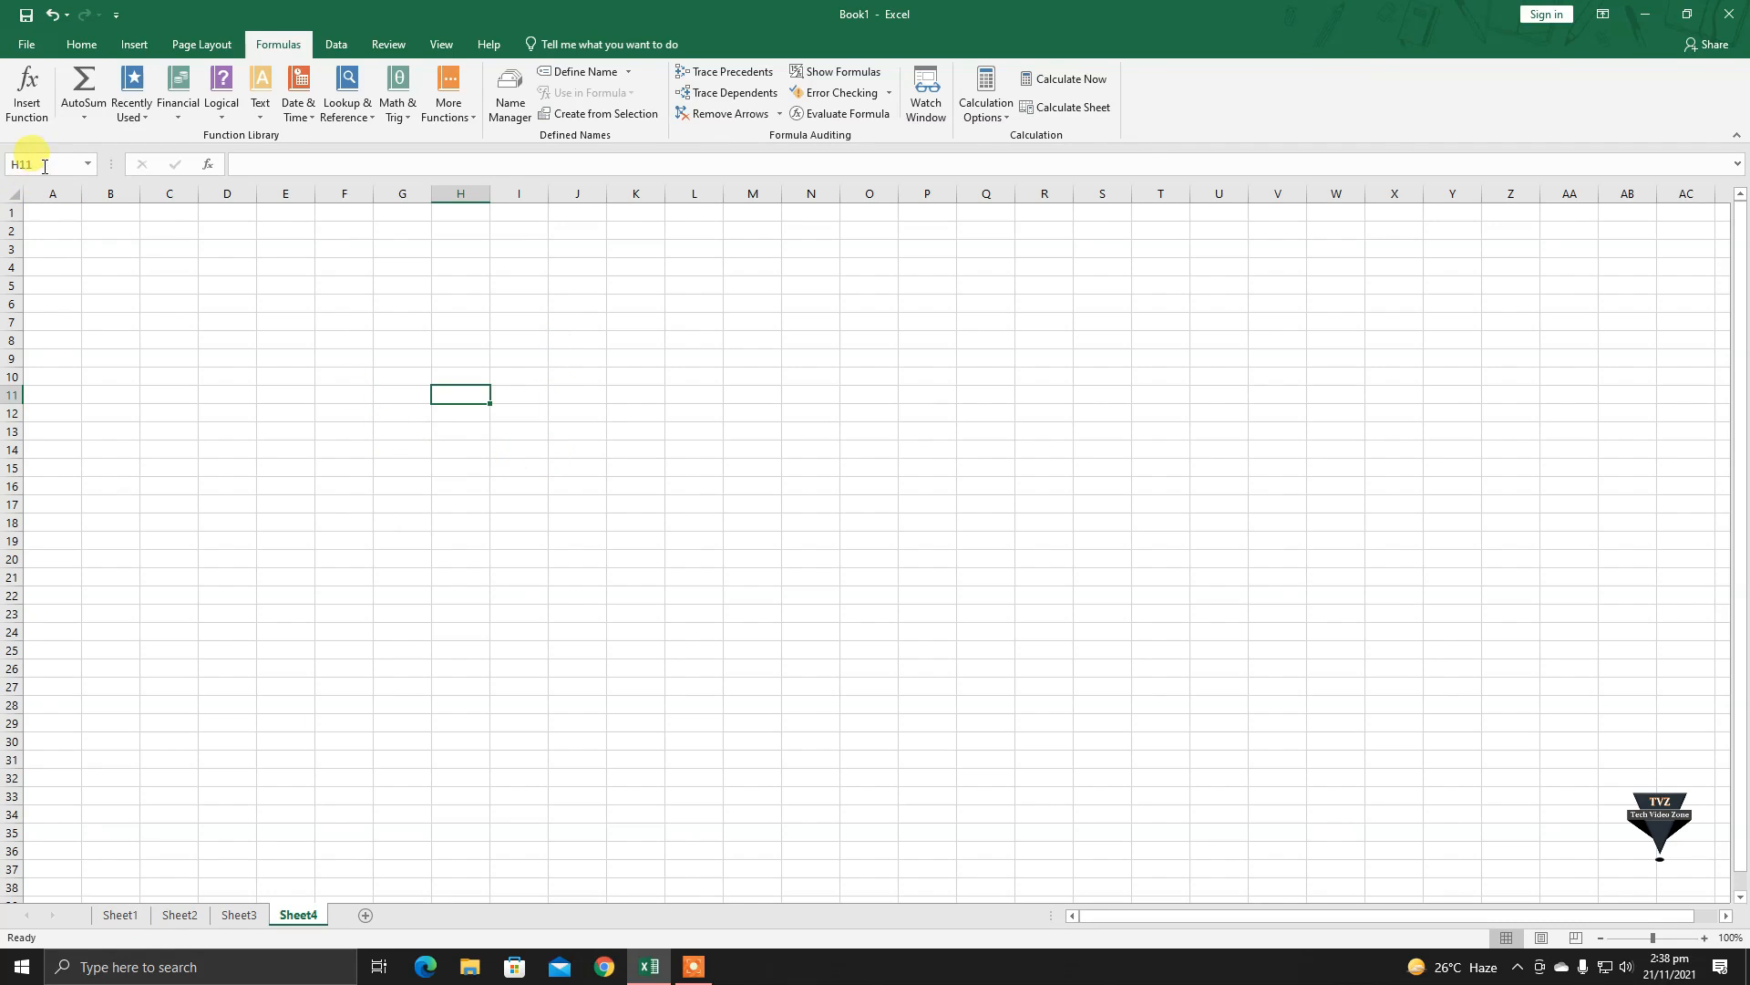
pyautogui.write('c12')
pyautogui.press('Return')
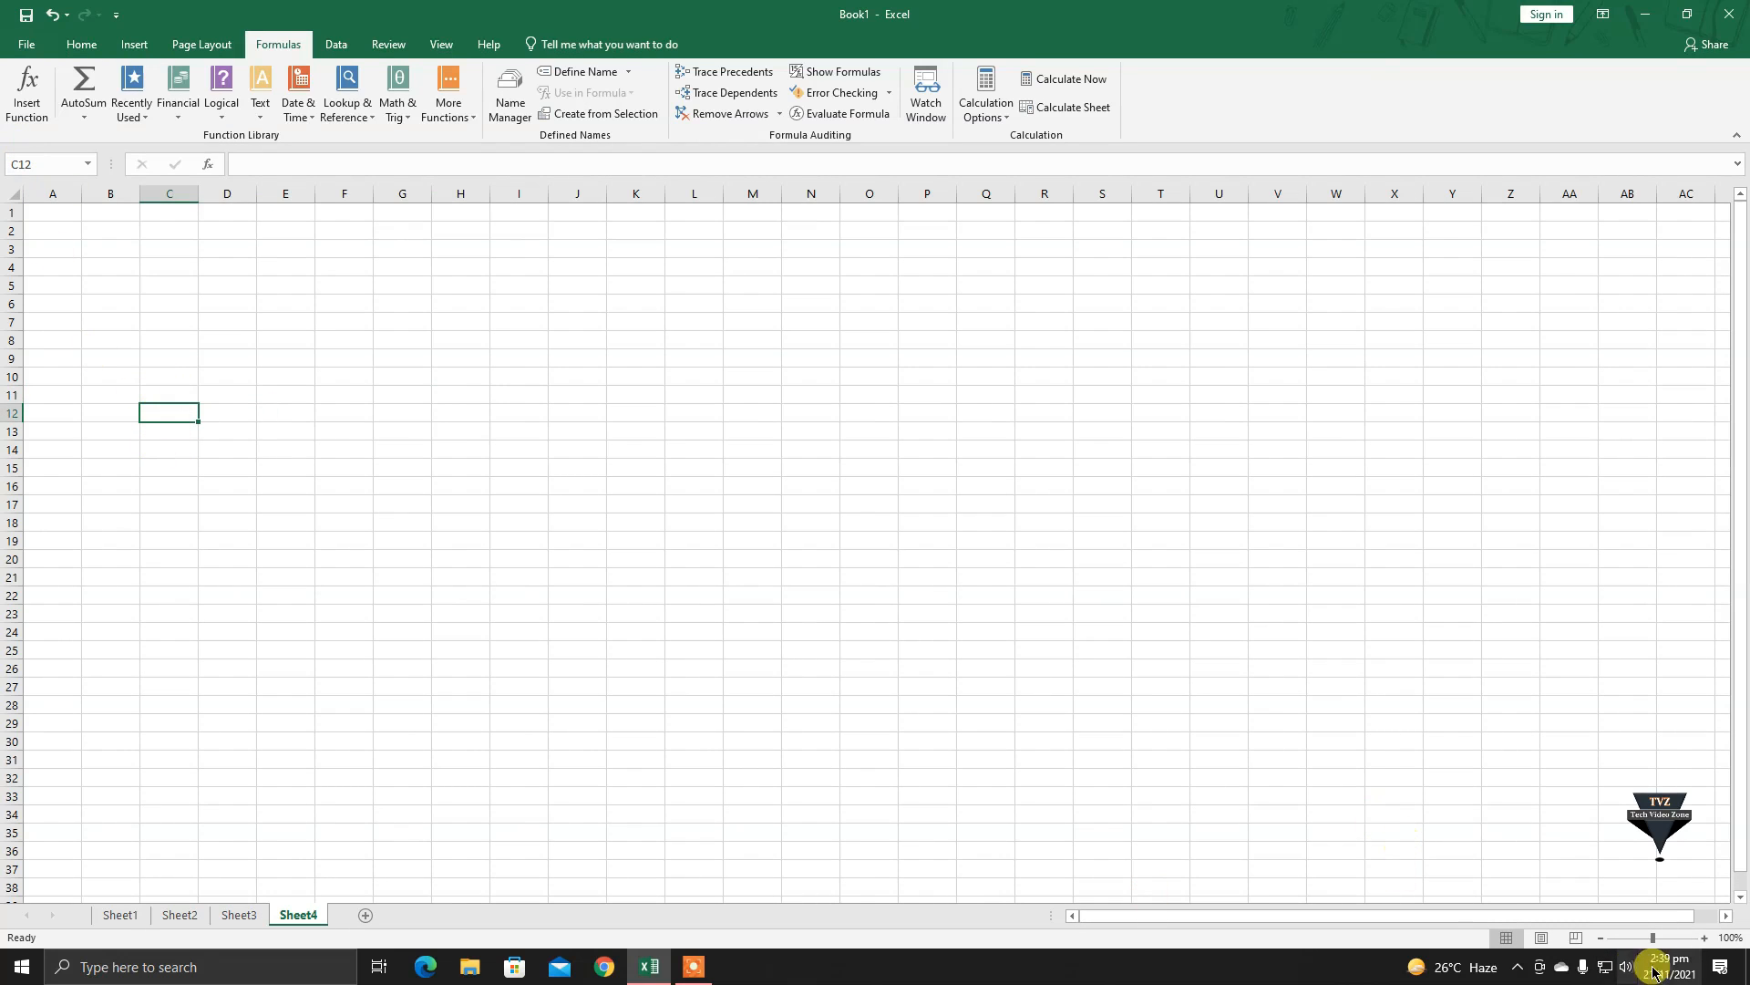
pyautogui.click(1661, 940)
pyautogui.moveTo(1662, 940); pyautogui.dragTo(1666, 940)
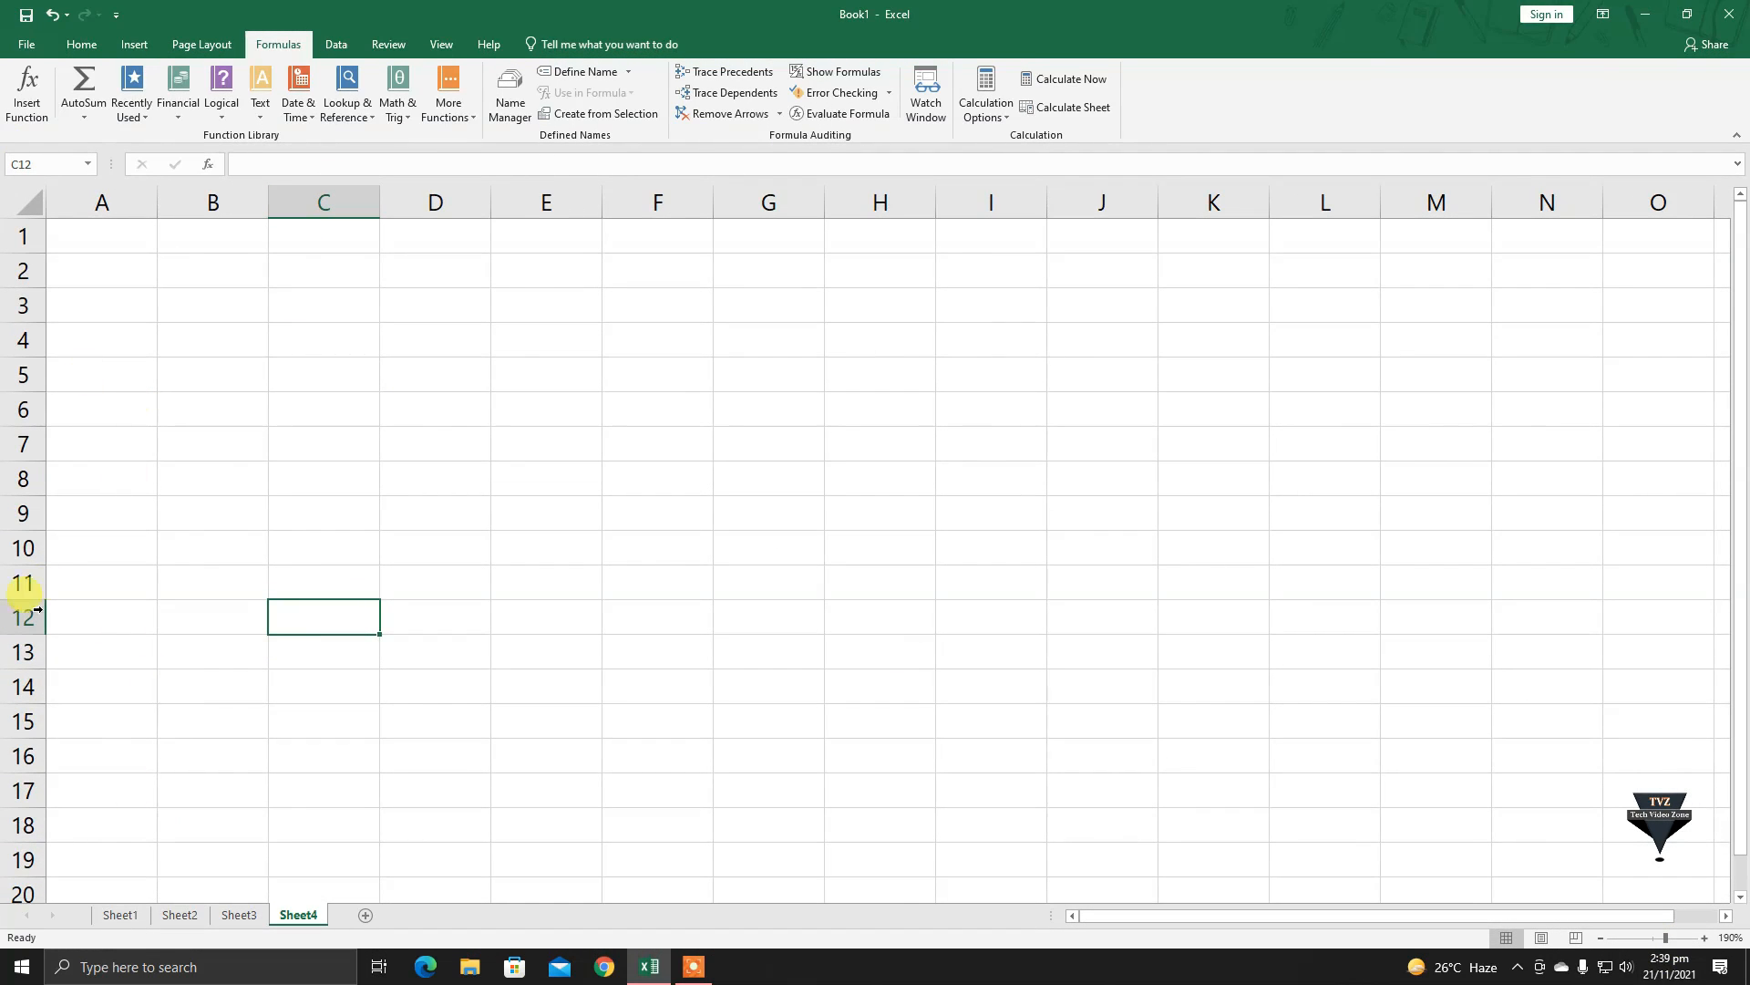
# Compare cell C12 on Sheet1 with the cell at the same address on Sheet4, and view Sheet3
pyautogui.click(130, 925)
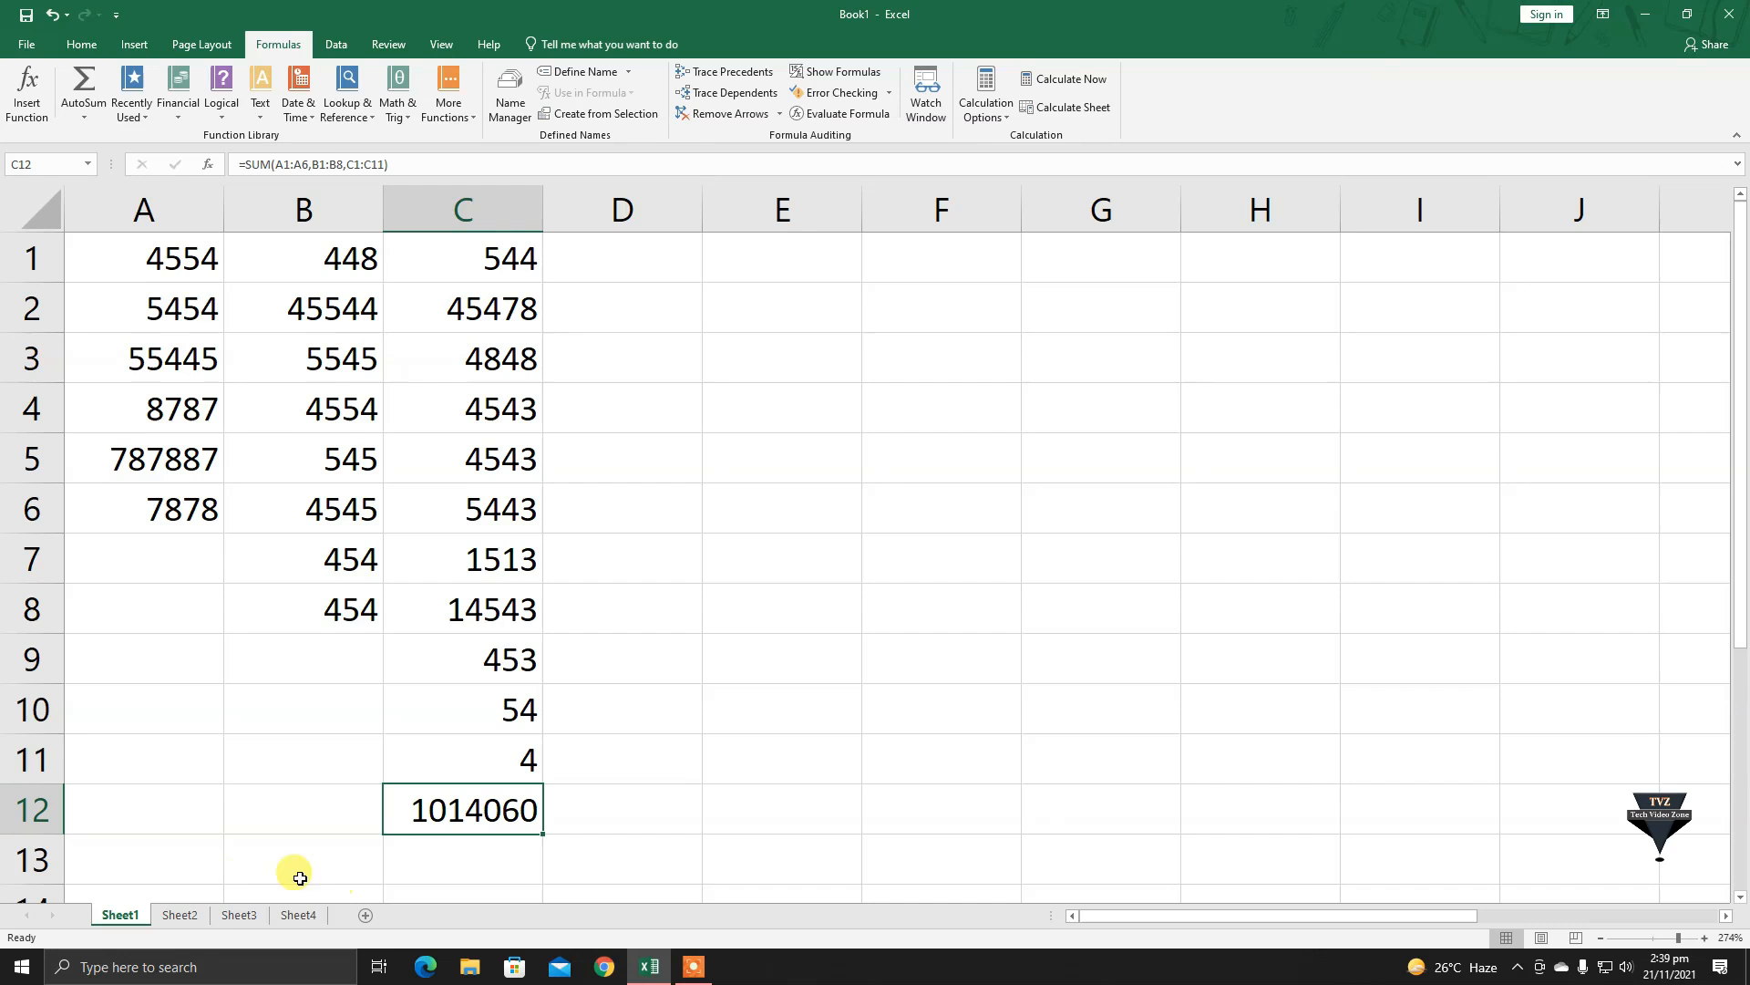
pyautogui.click(301, 914)
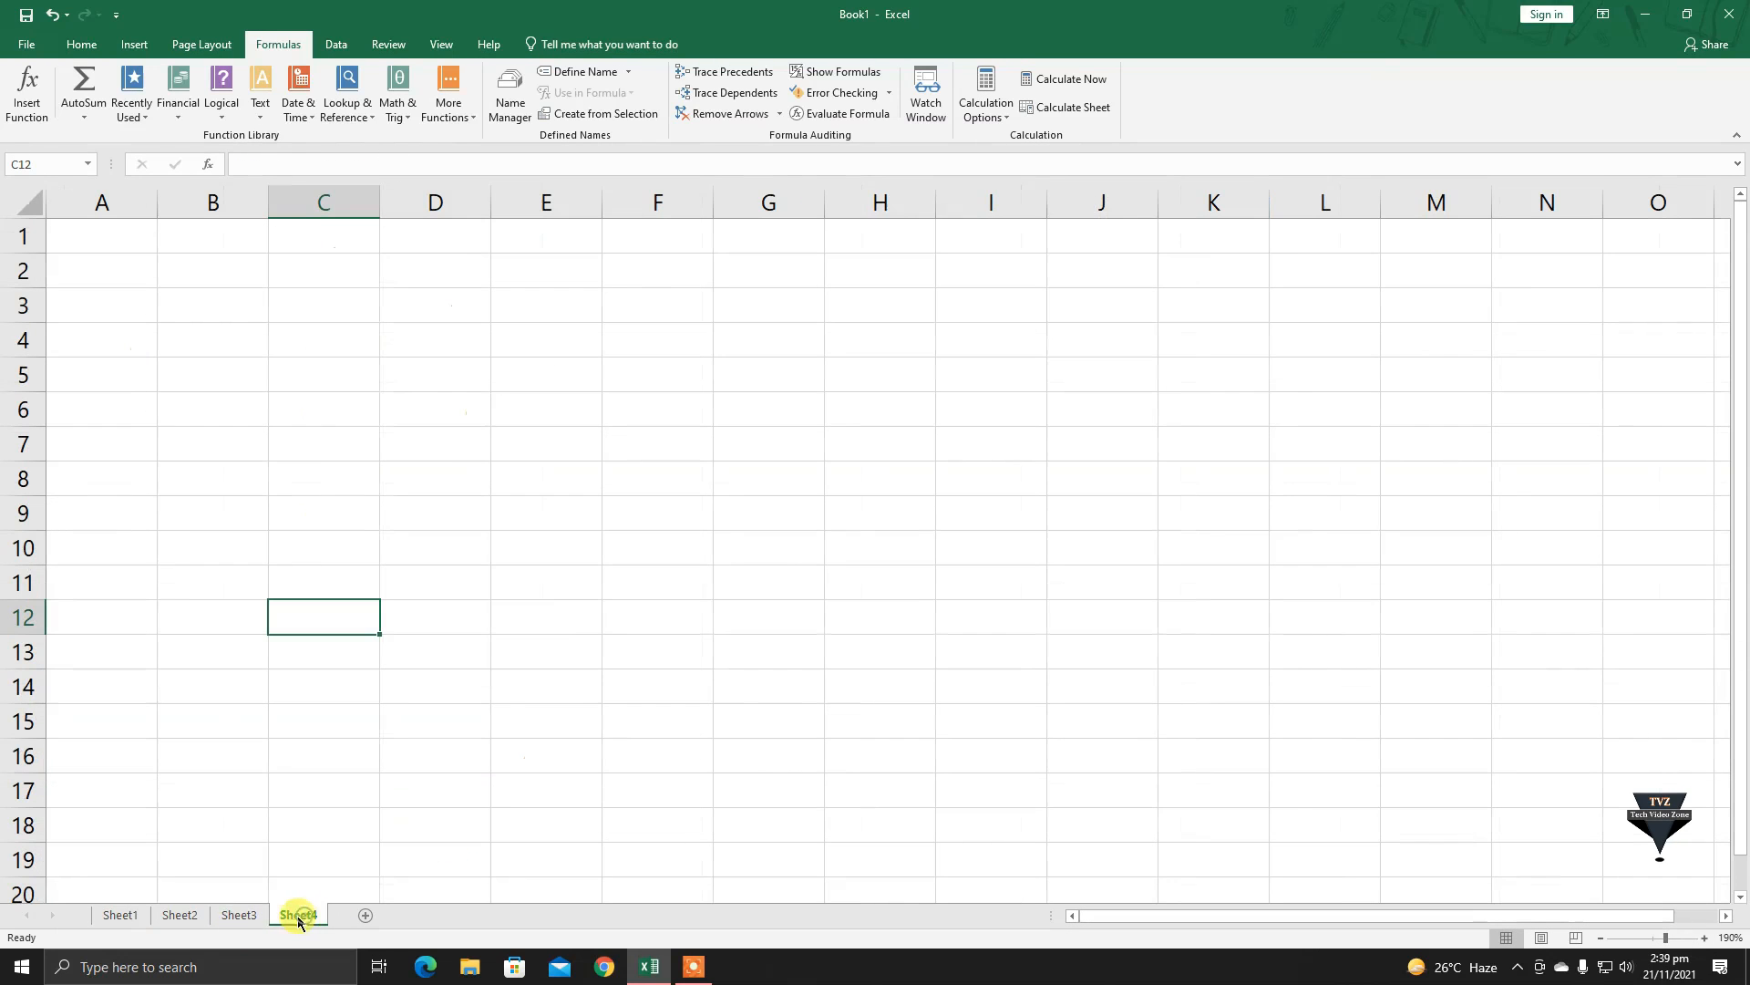
pyautogui.click(246, 915)
# Define the name "sum" with Workbook scope for the total in cell C12 on Sheet1
pyautogui.click(128, 915)
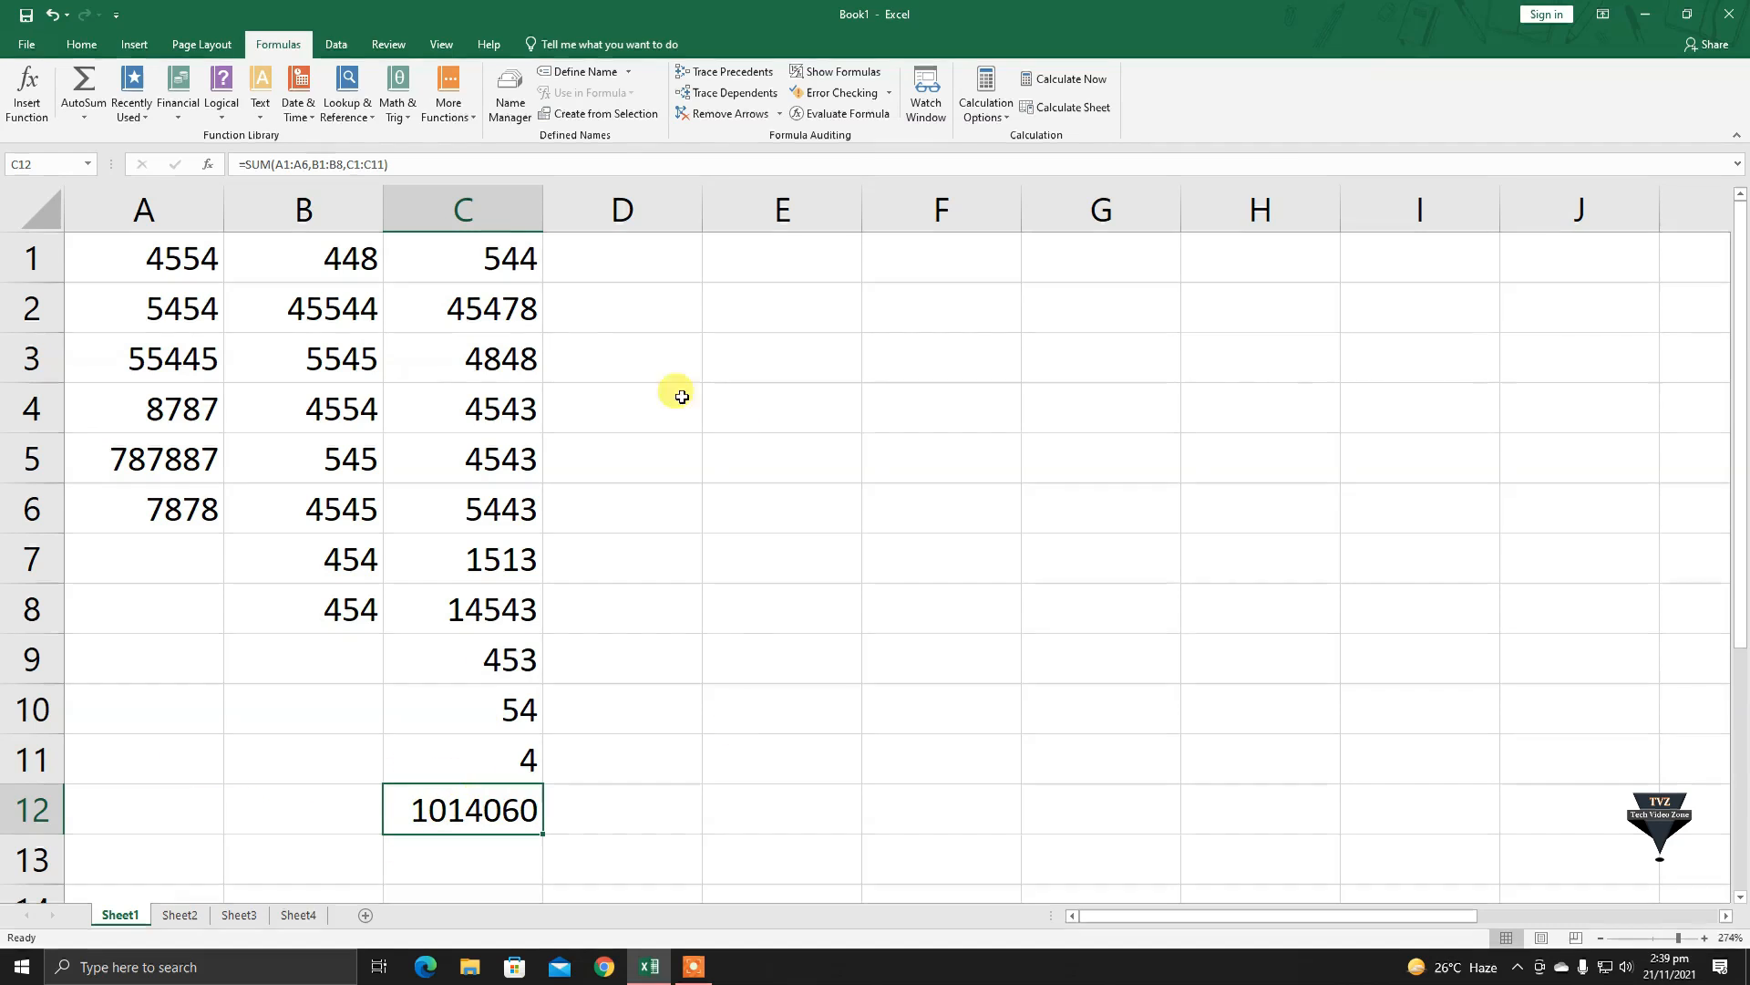
pyautogui.press('Up')
pyautogui.click(488, 801)
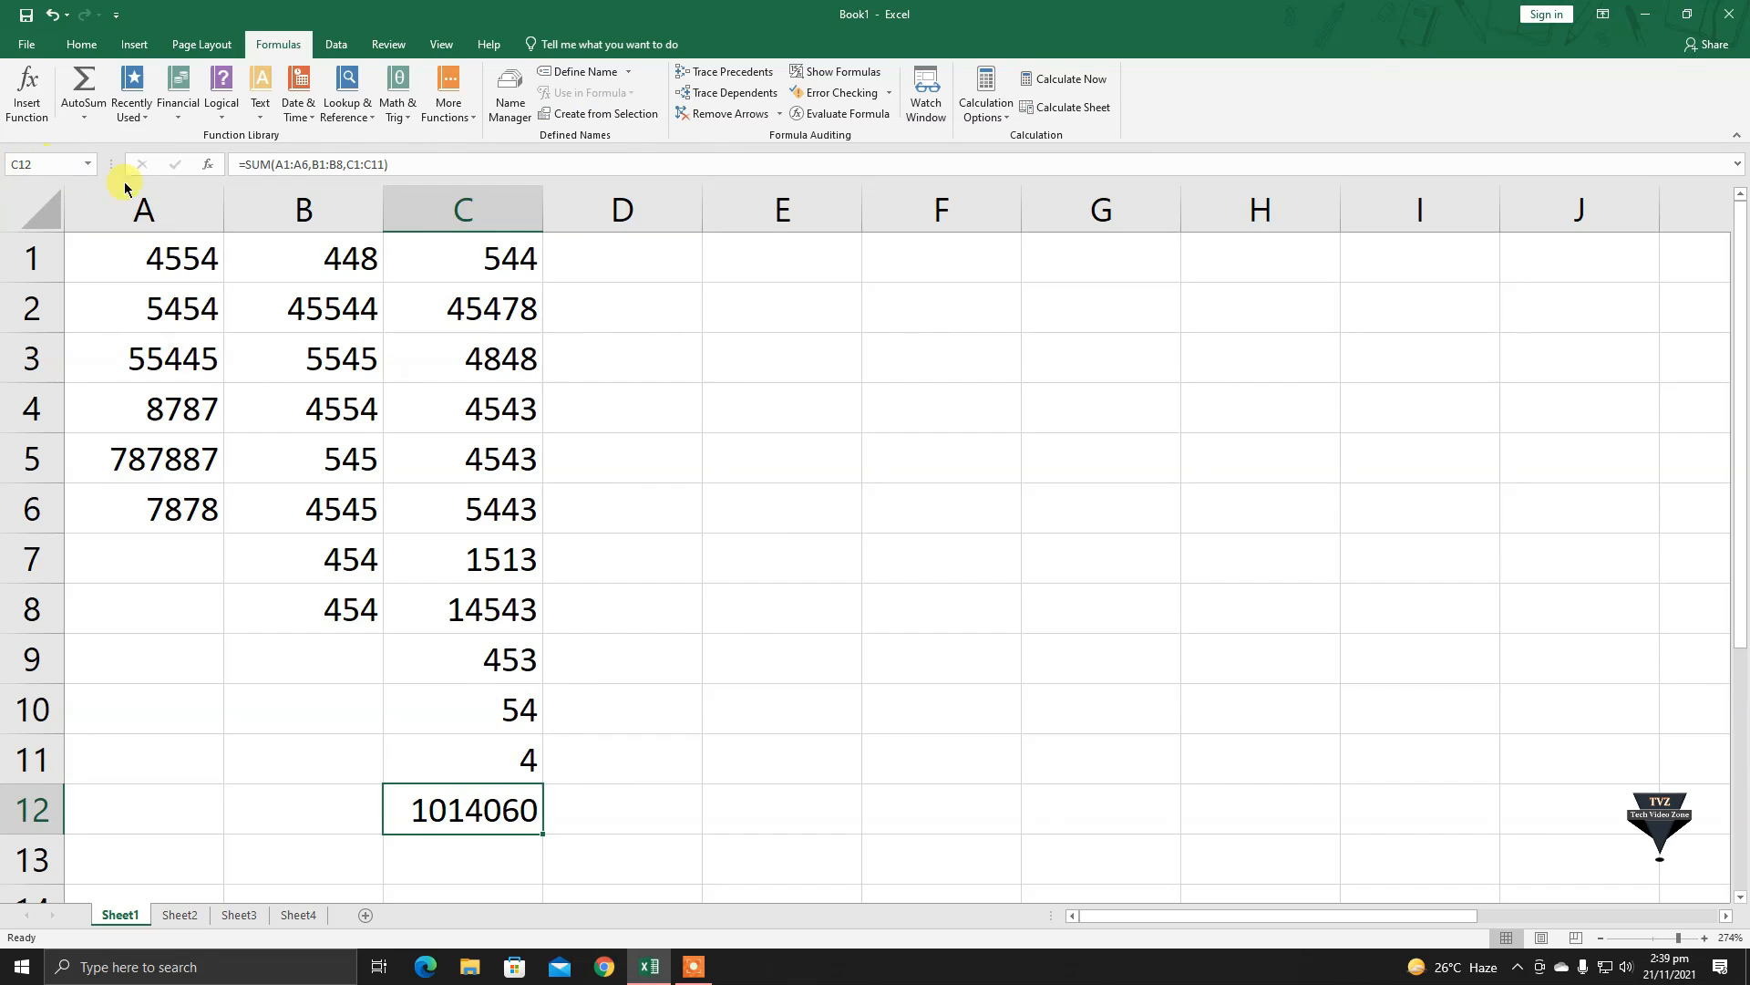
pyautogui.click(593, 71)
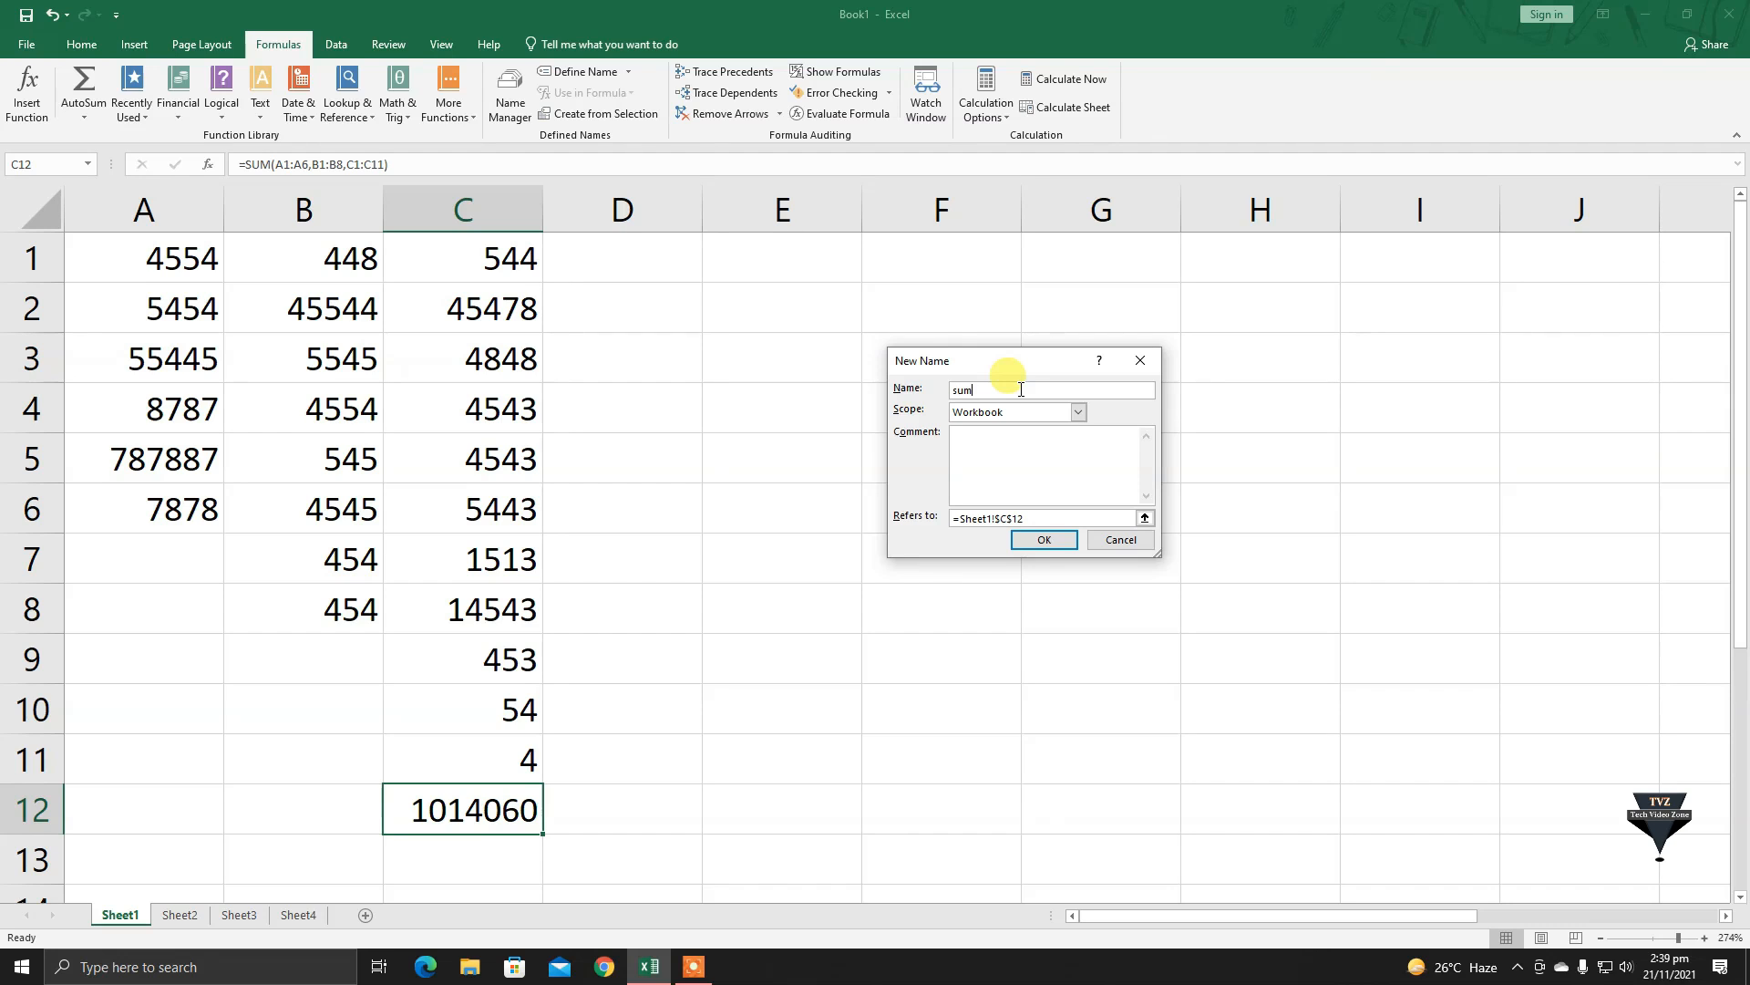
pyautogui.click(1055, 540)
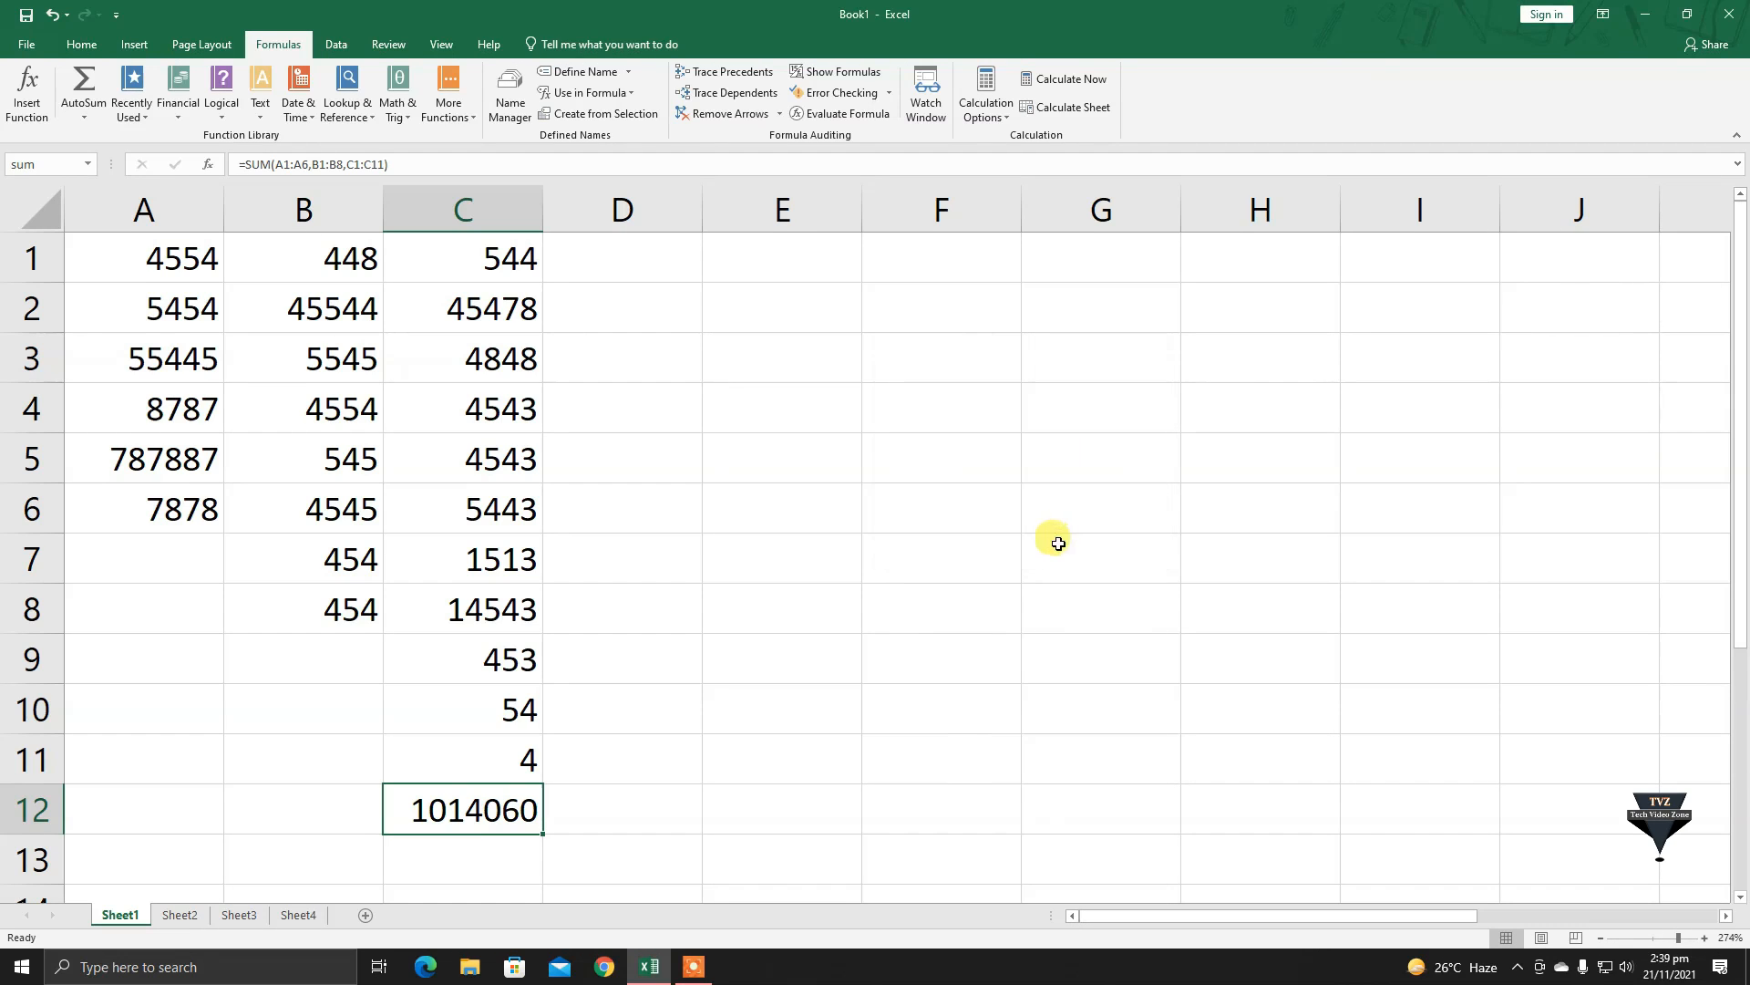
# From cell E9 on Sheet4, go to the total on Sheet1 by entering its defined name "sum"
pyautogui.click(283, 916)
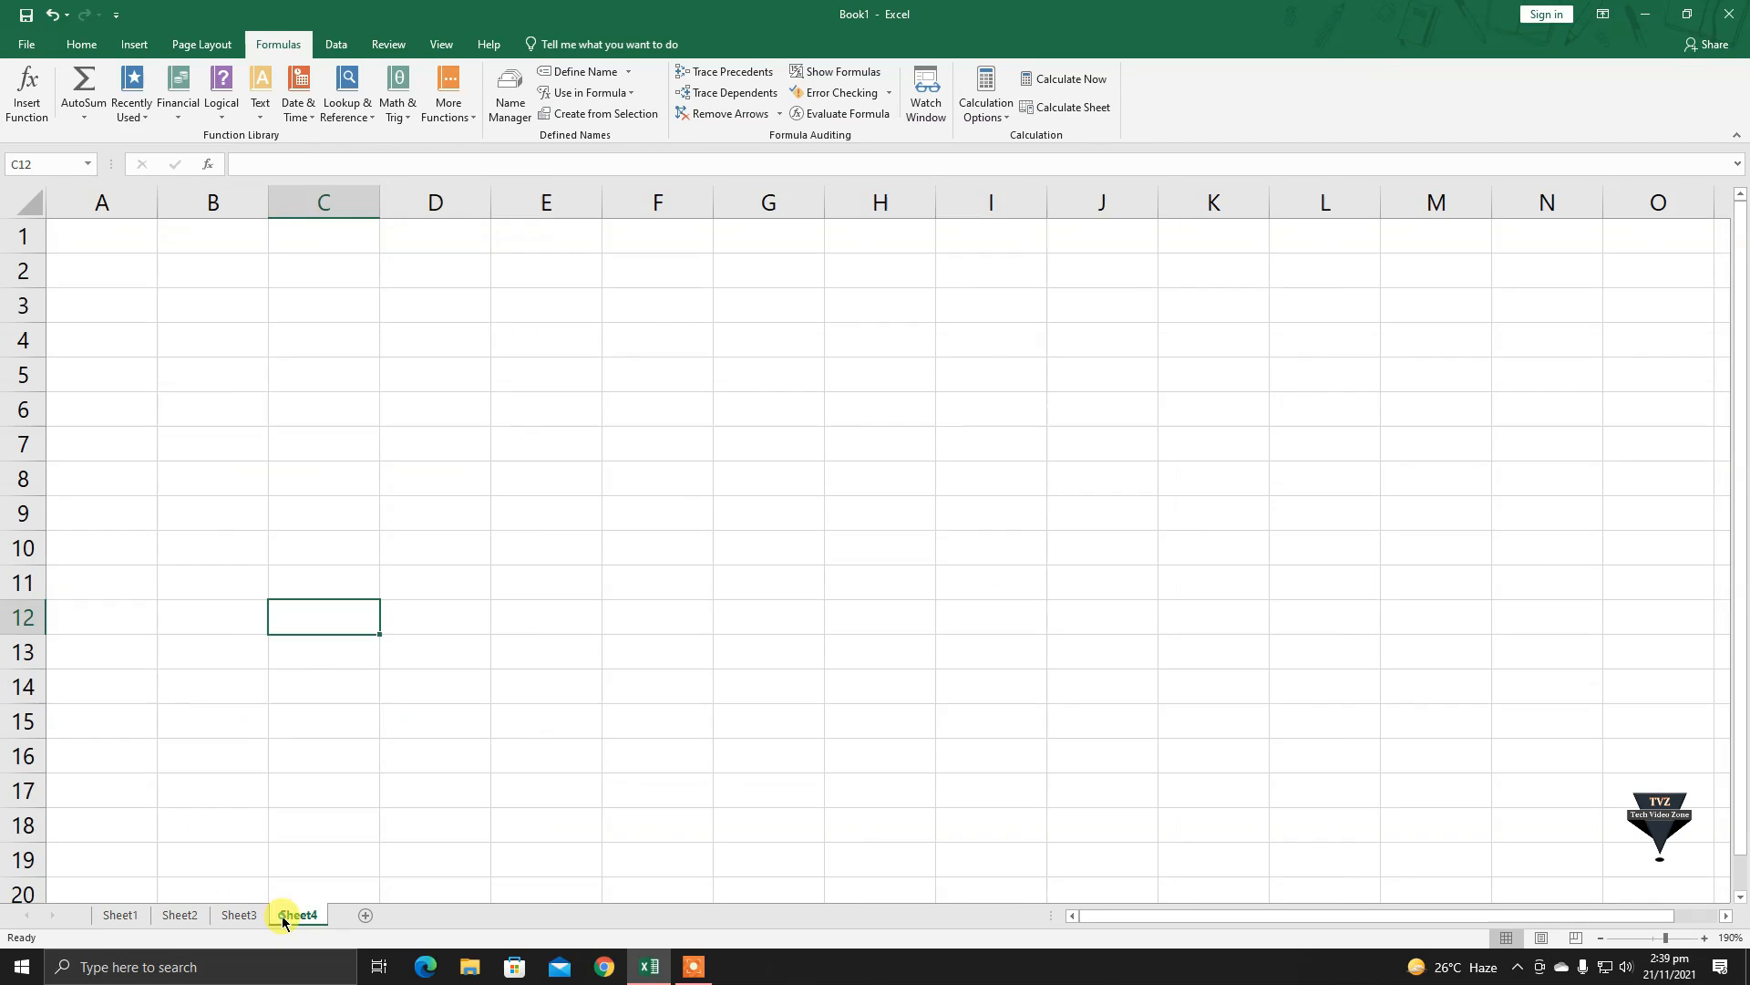
pyautogui.click(565, 510)
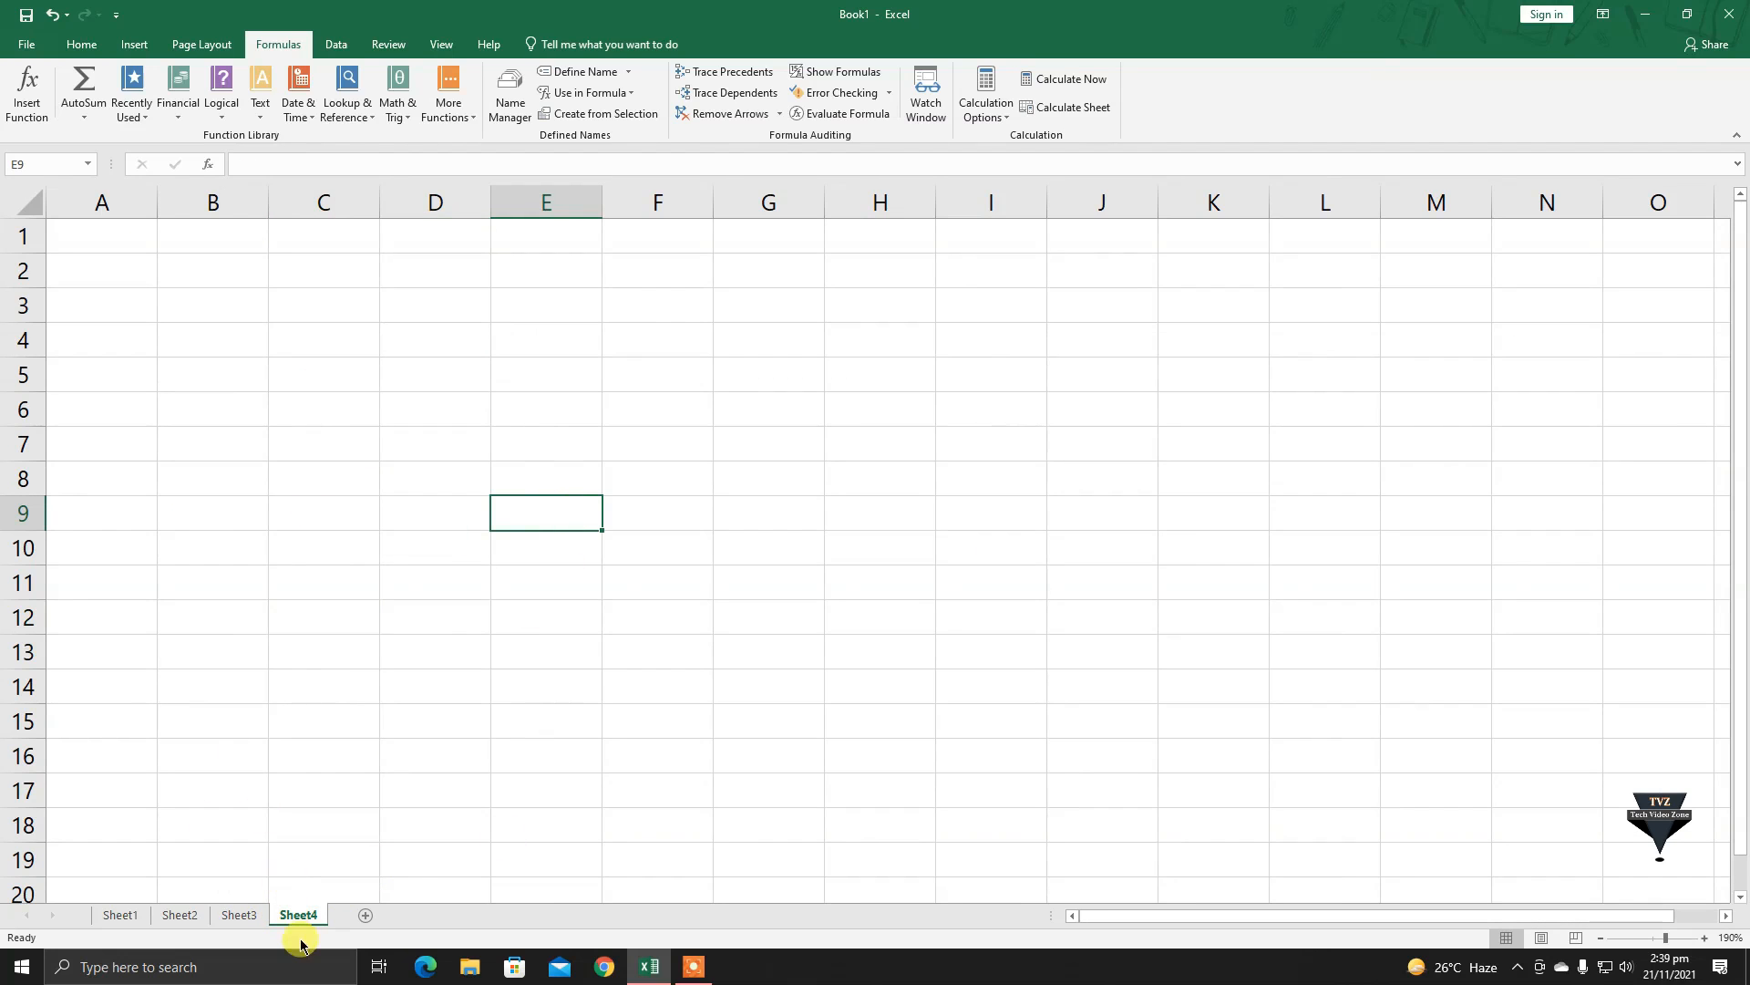
pyautogui.click(60, 166)
pyautogui.write('sum')
pyautogui.press('Return')
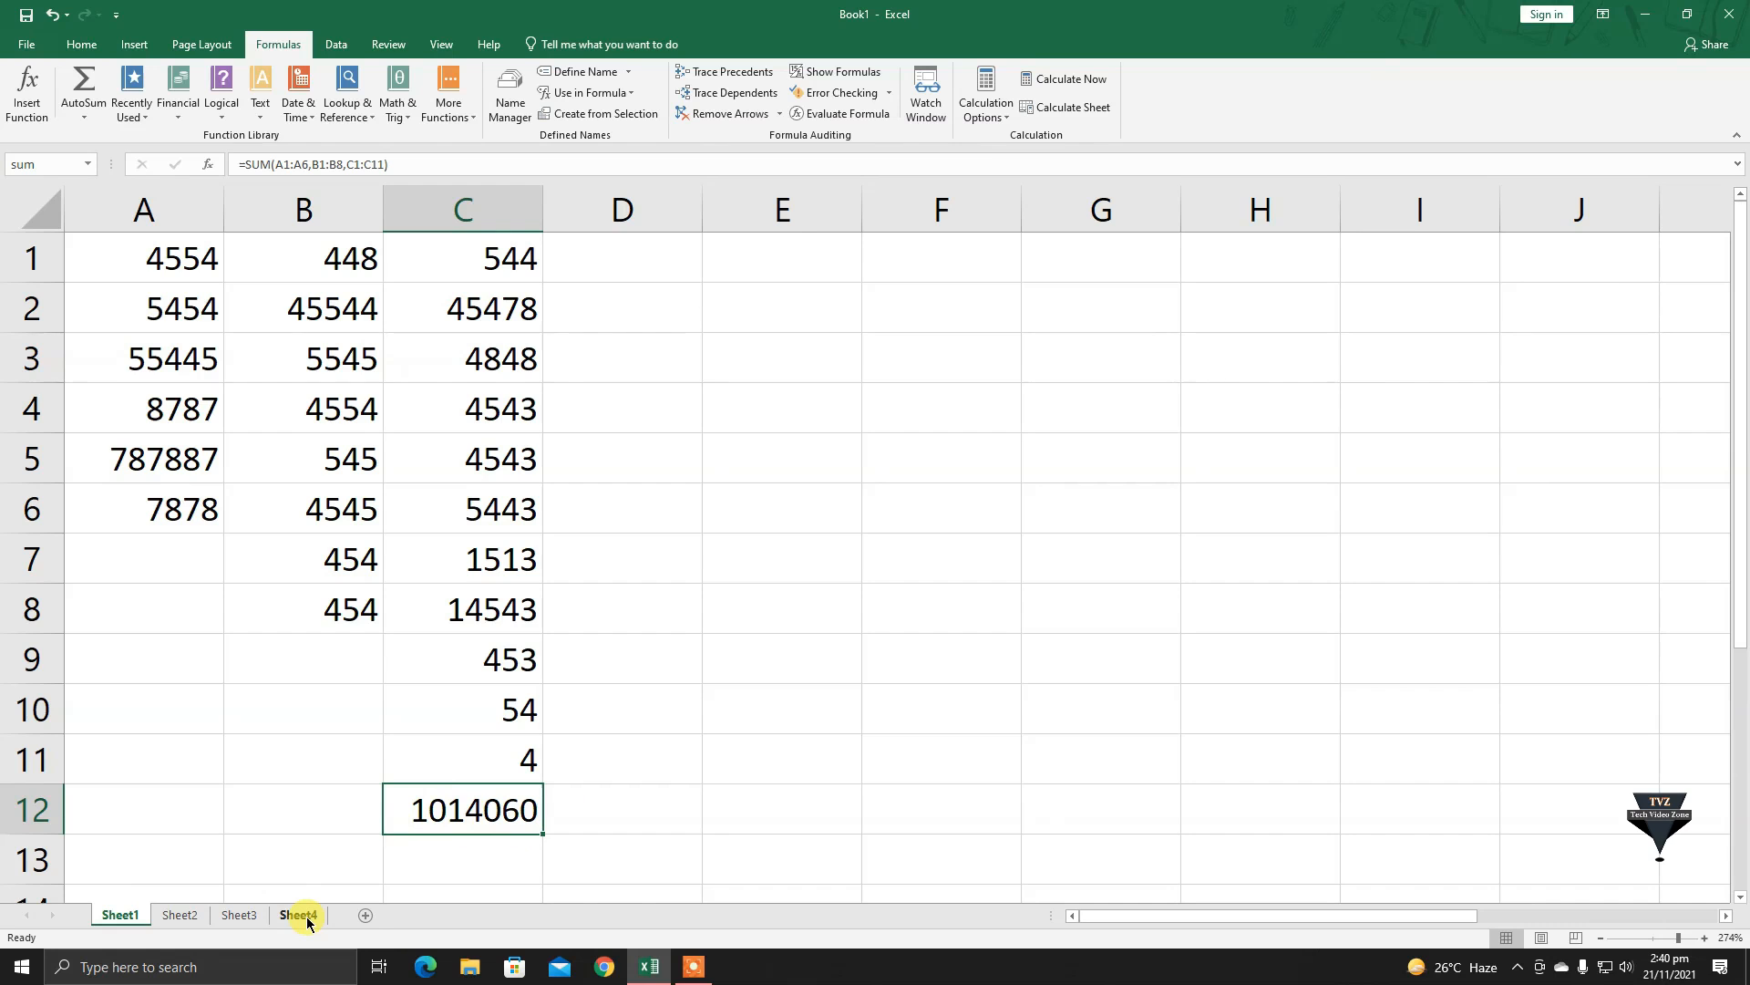
# Add three more blank worksheets after Sheet1 and switch to Sheet4
pyautogui.click(363, 914)
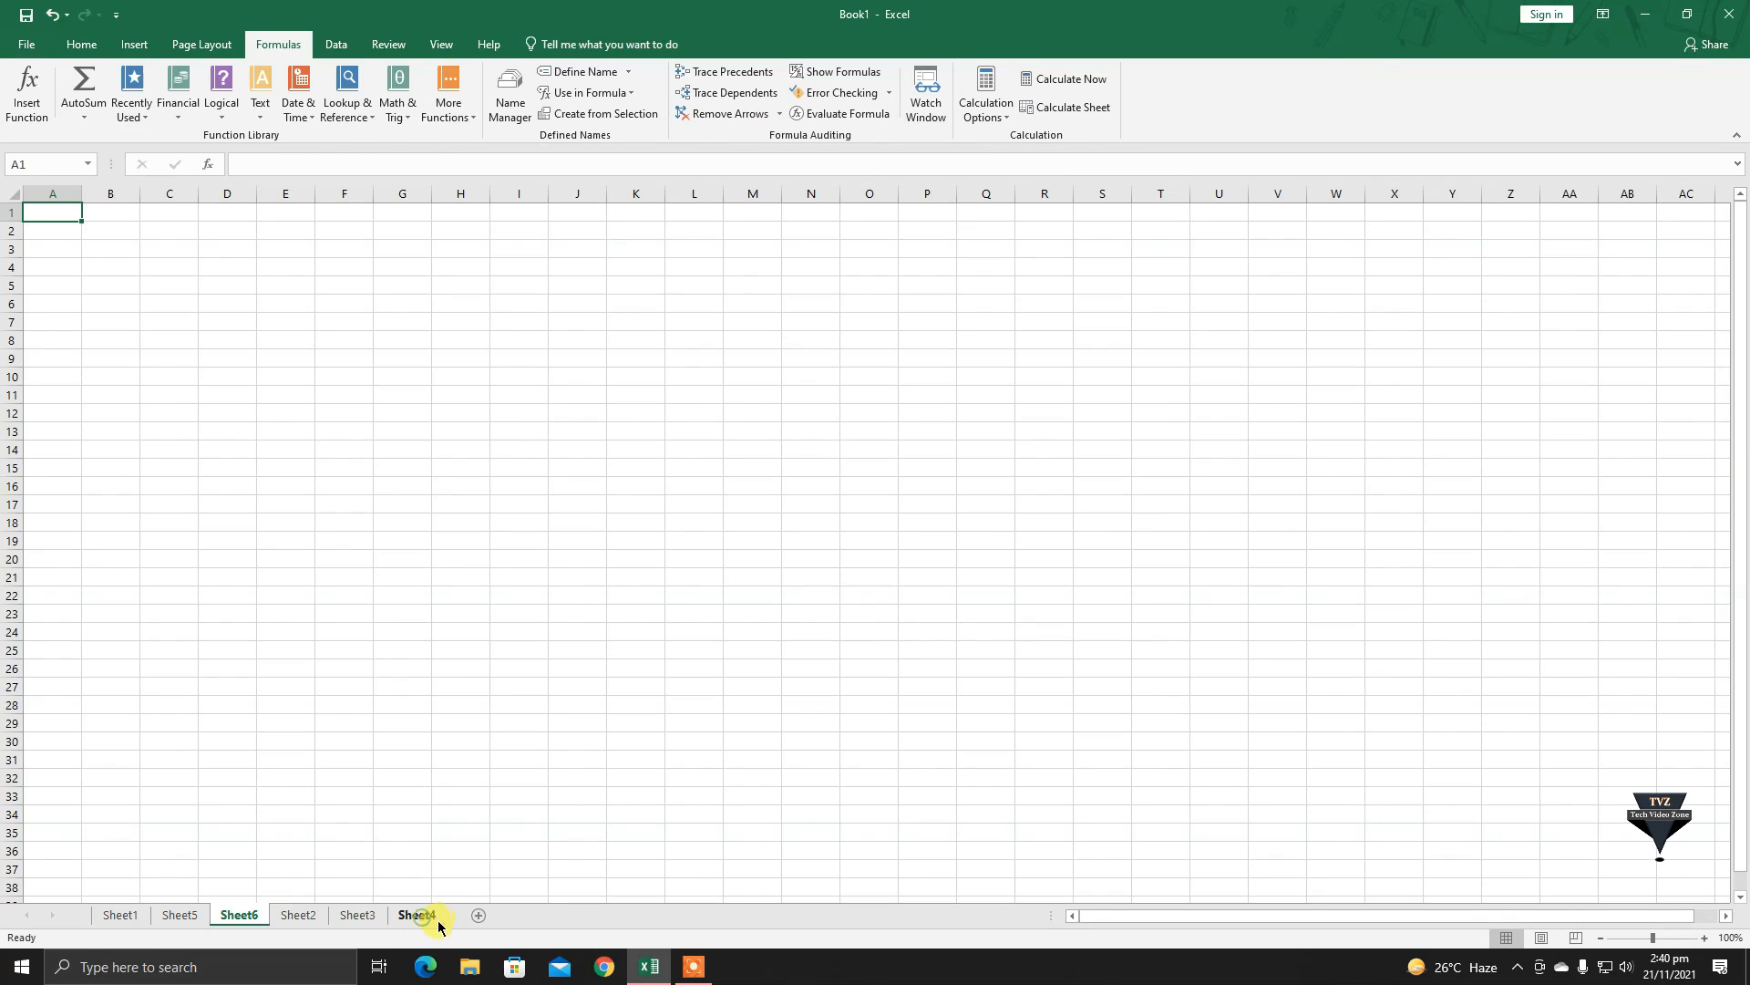
pyautogui.click(482, 917)
pyautogui.click(479, 917)
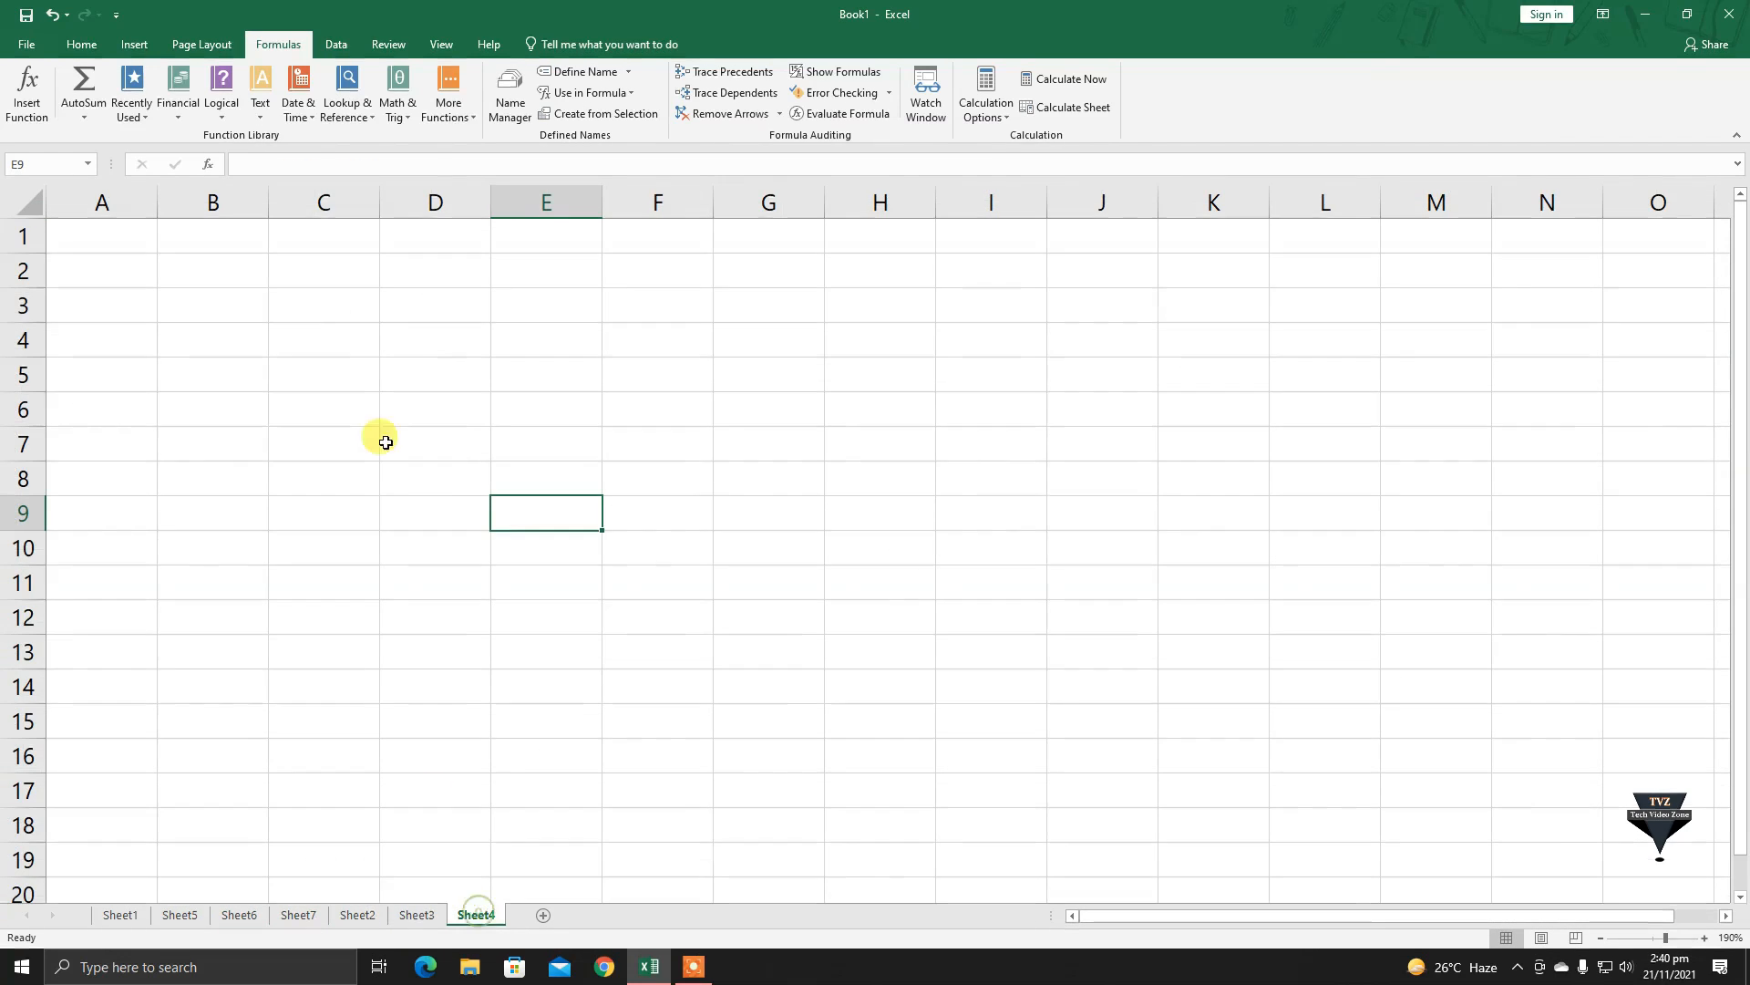
# From cell D4 on Sheet4, return to the named total cell by entering "sum" as the reference
pyautogui.click(397, 334)
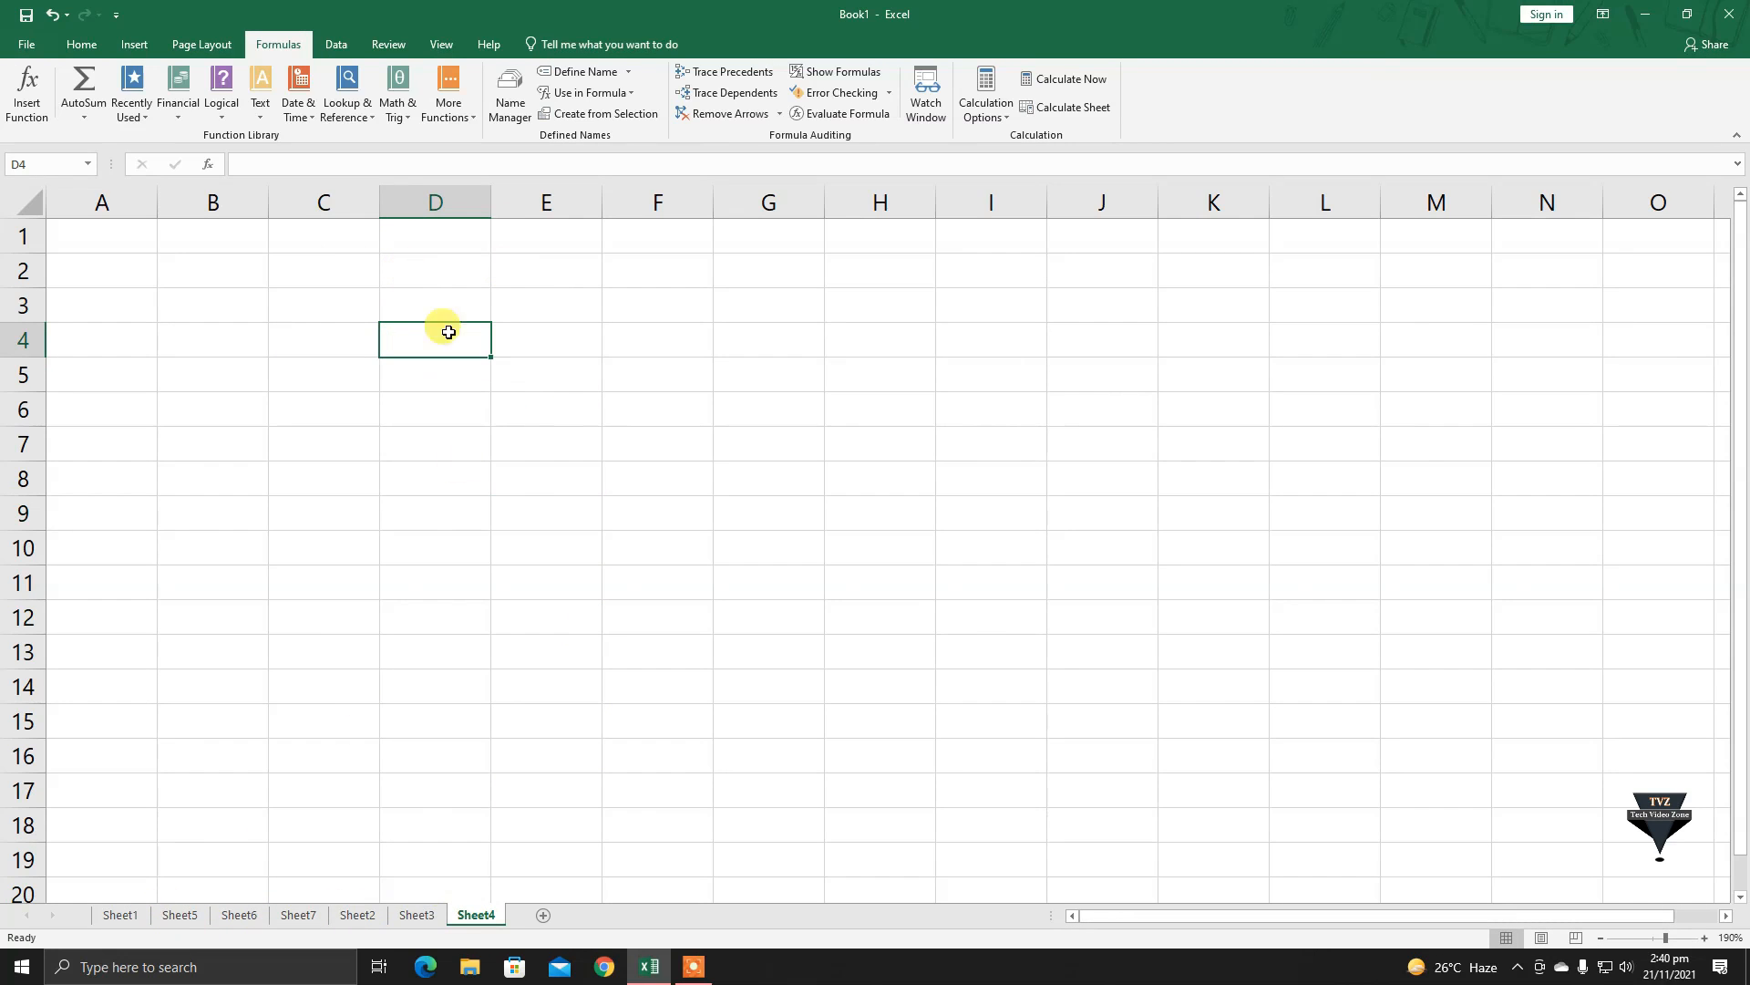
pyautogui.click(57, 159)
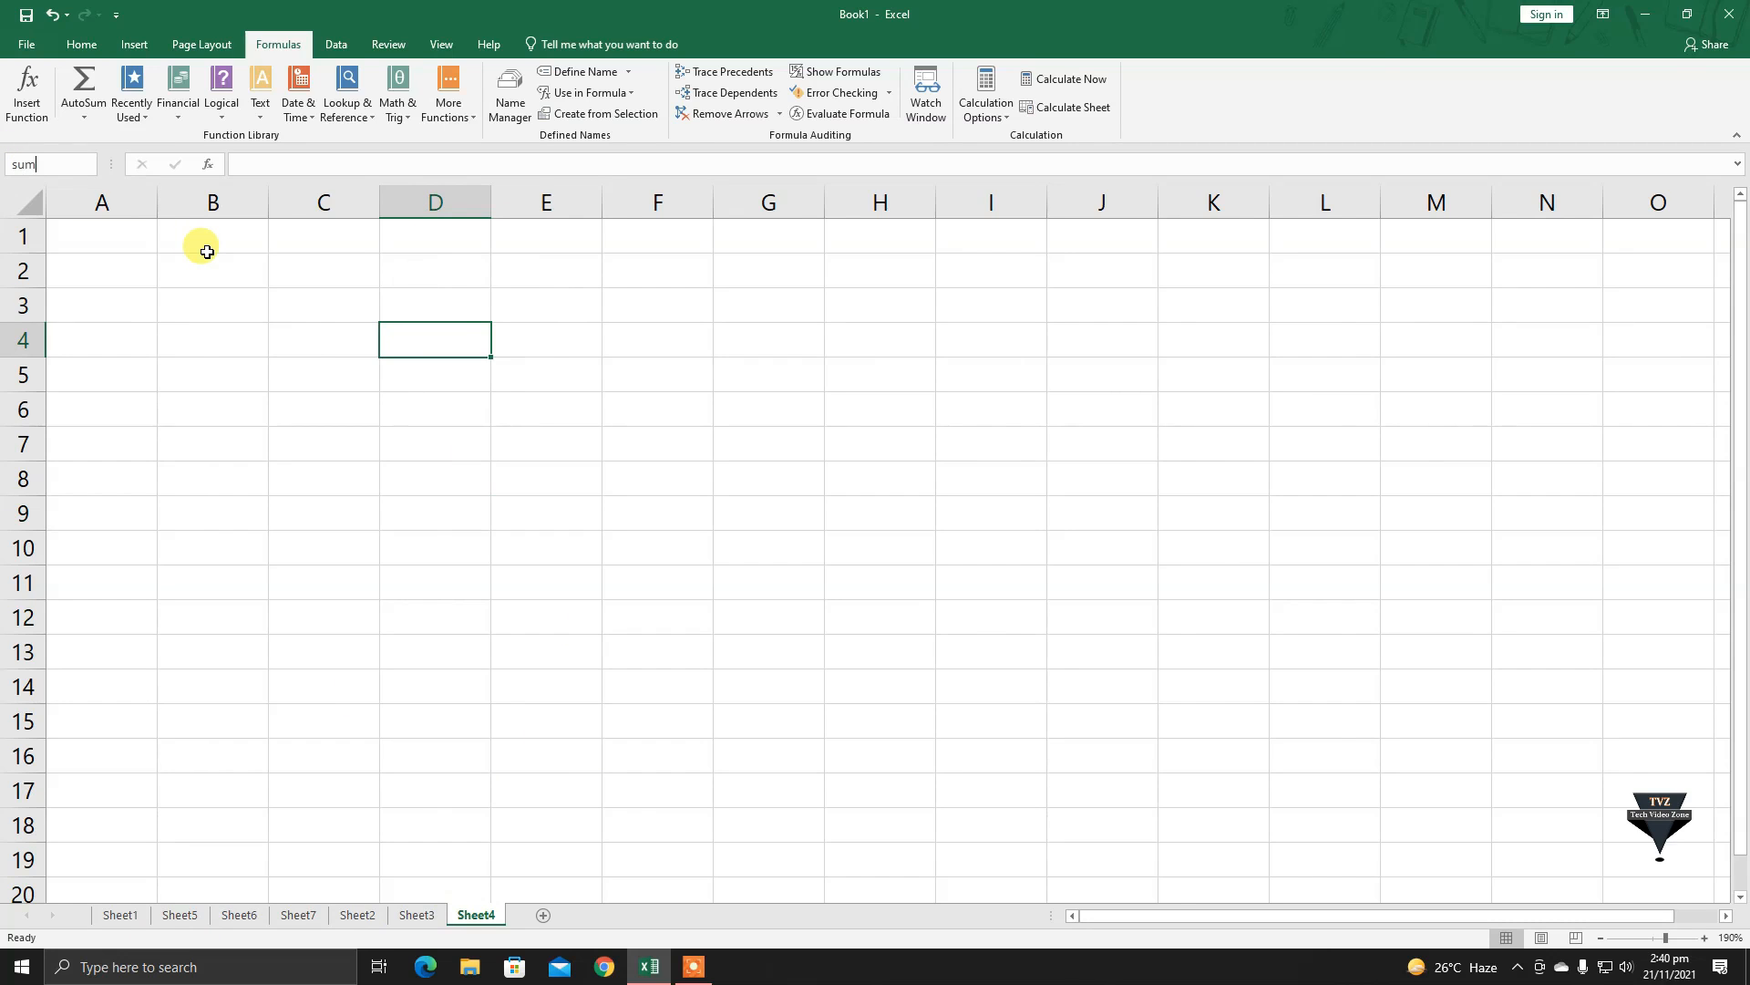
pyautogui.press('Return')
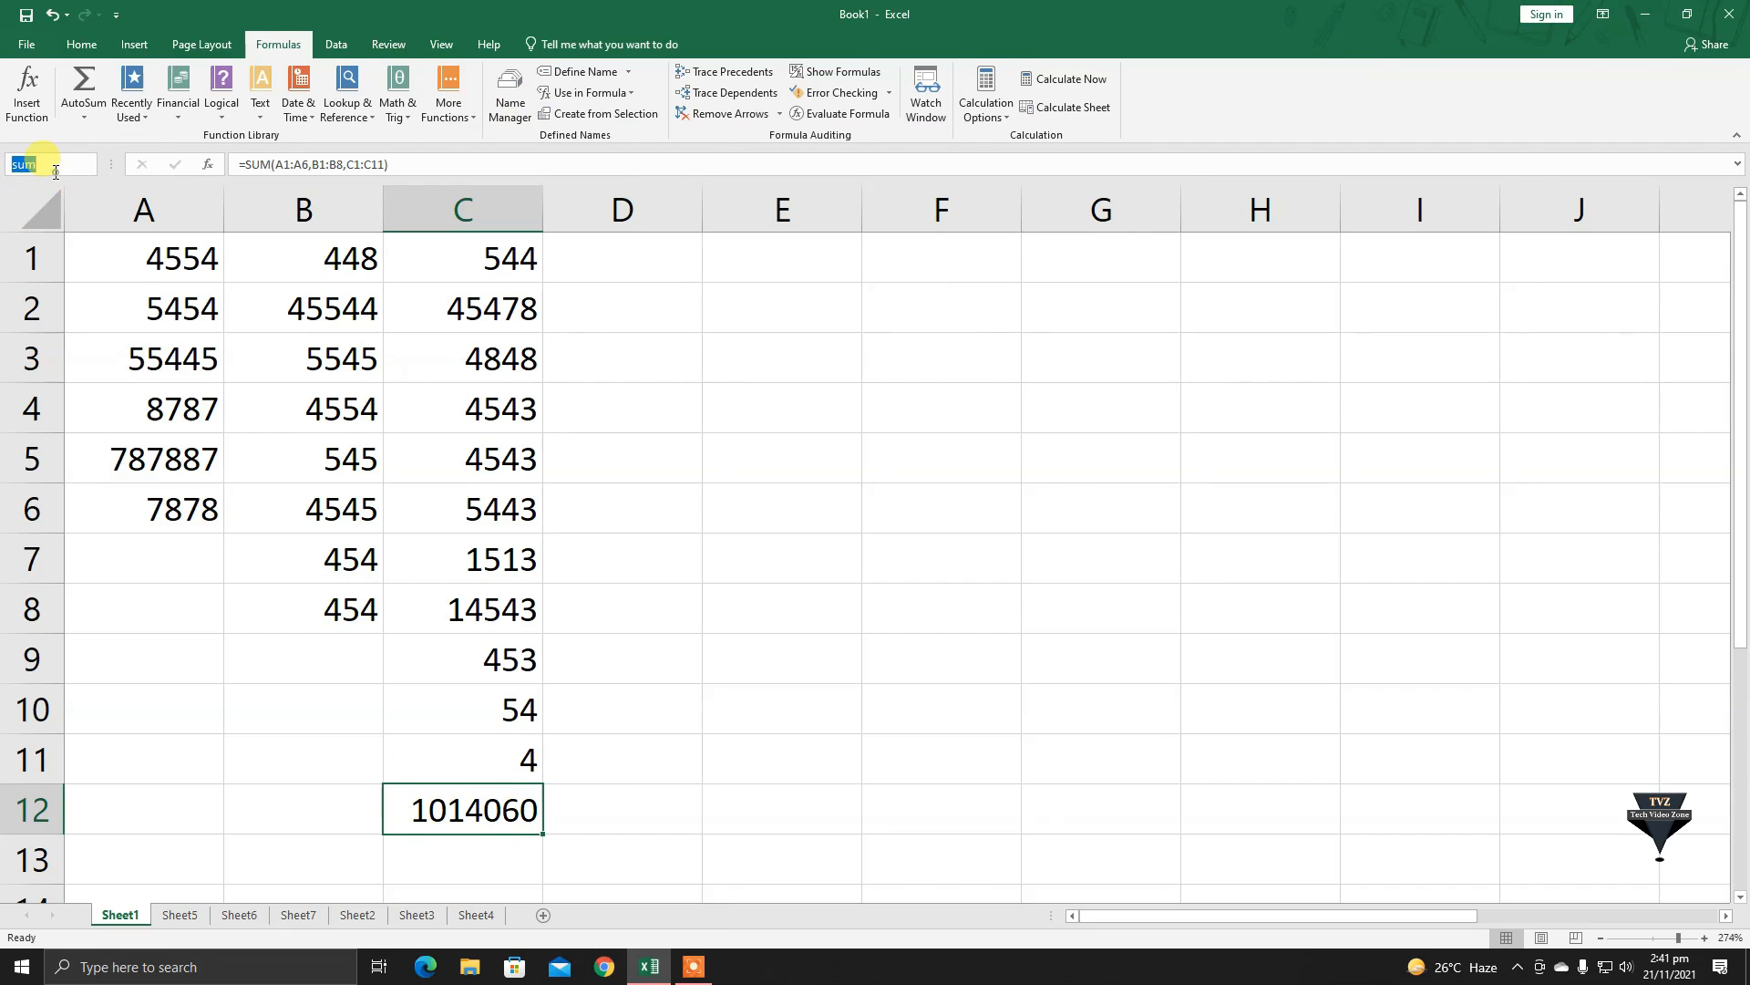
pyautogui.press('Return')
# Delete the defined name "sum" that refers to the total in cell C12 on Sheet1
pyautogui.click(493, 836)
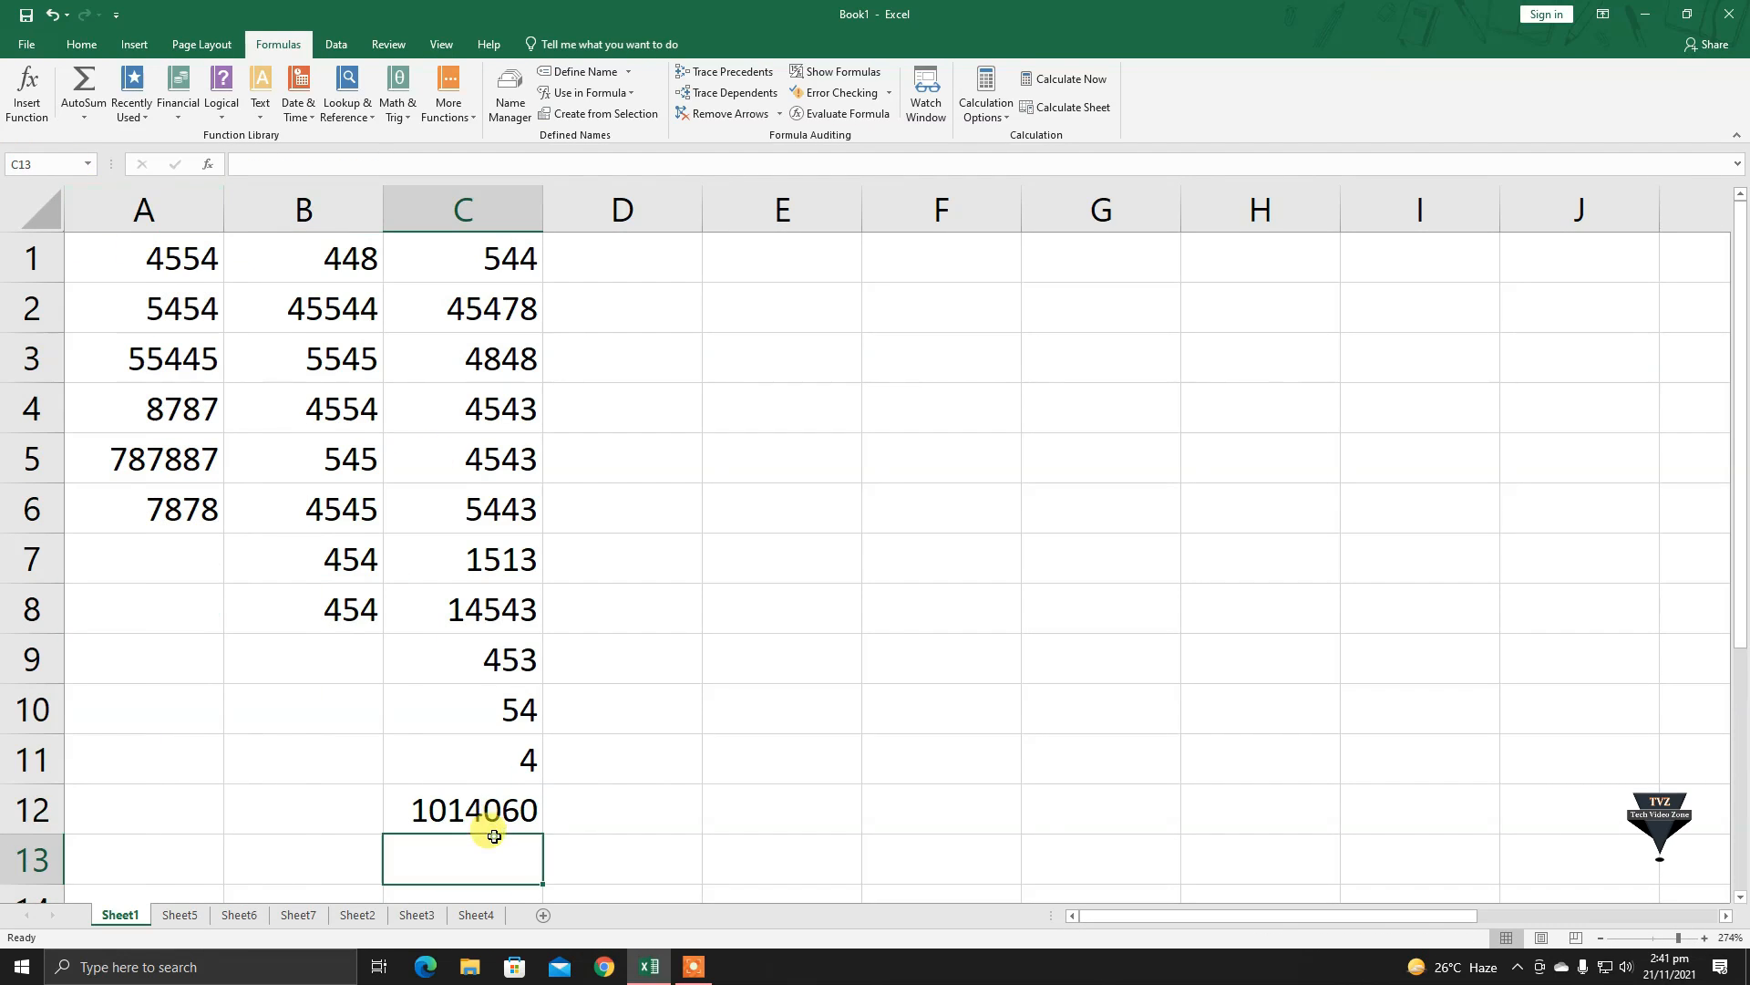
pyautogui.click(486, 823)
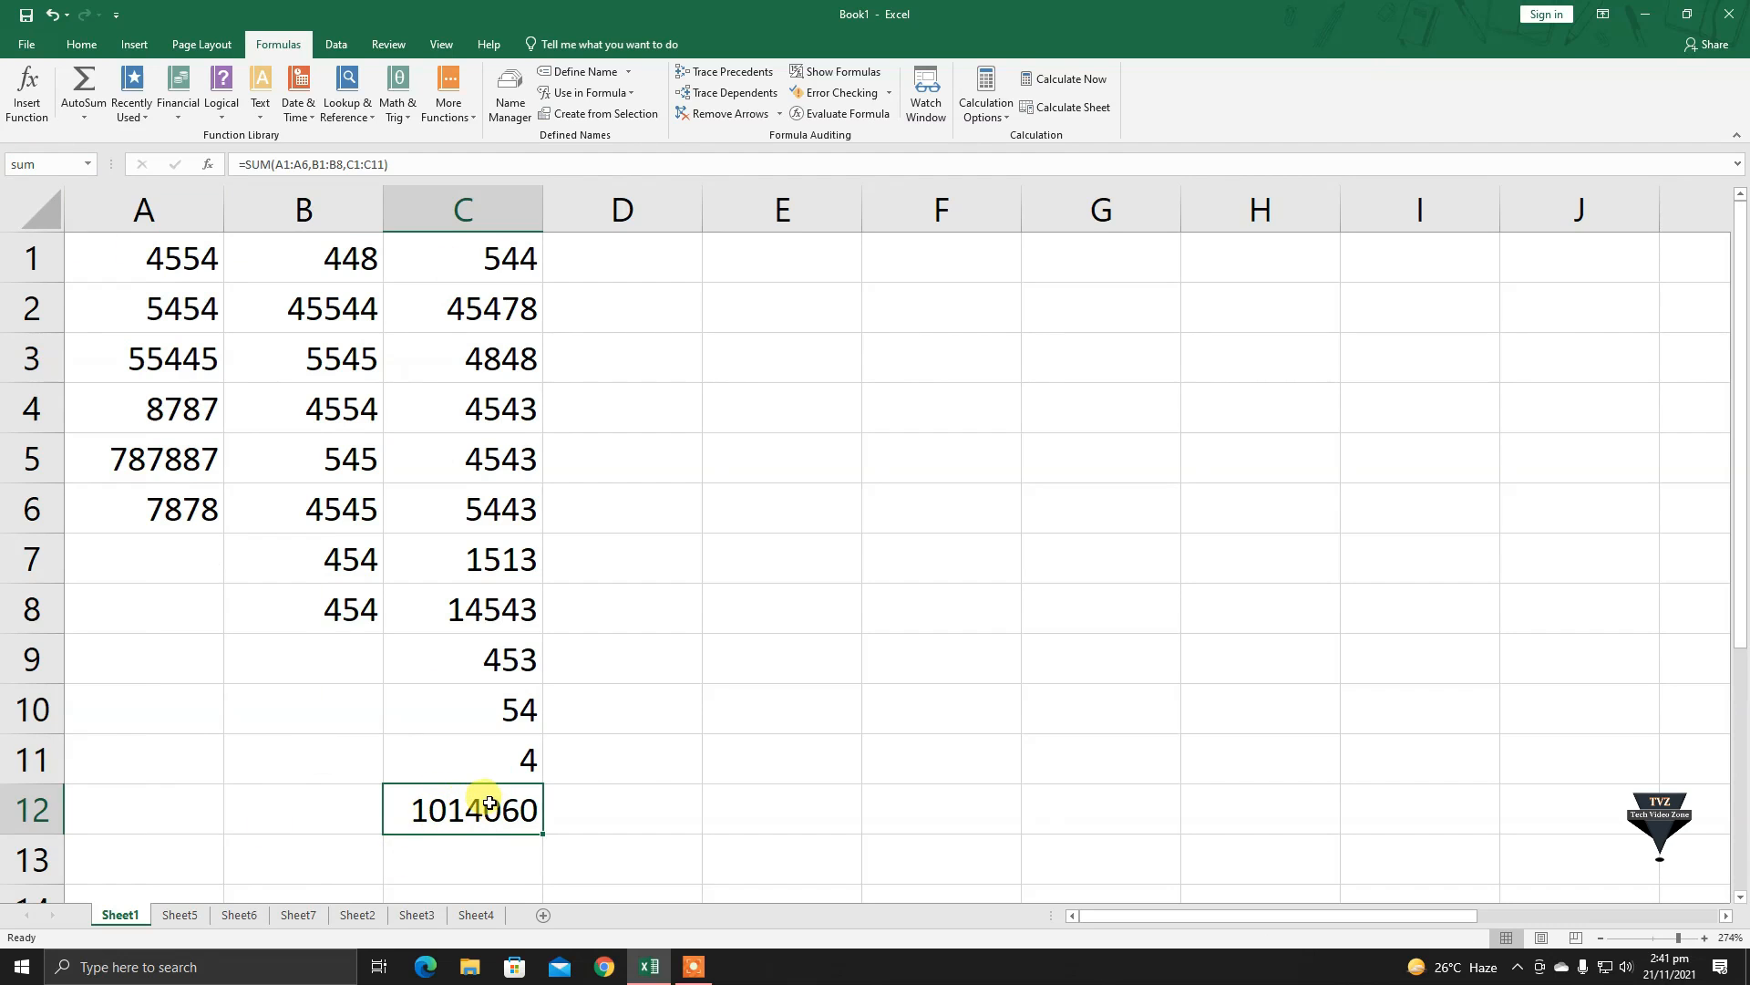
pyautogui.click(518, 103)
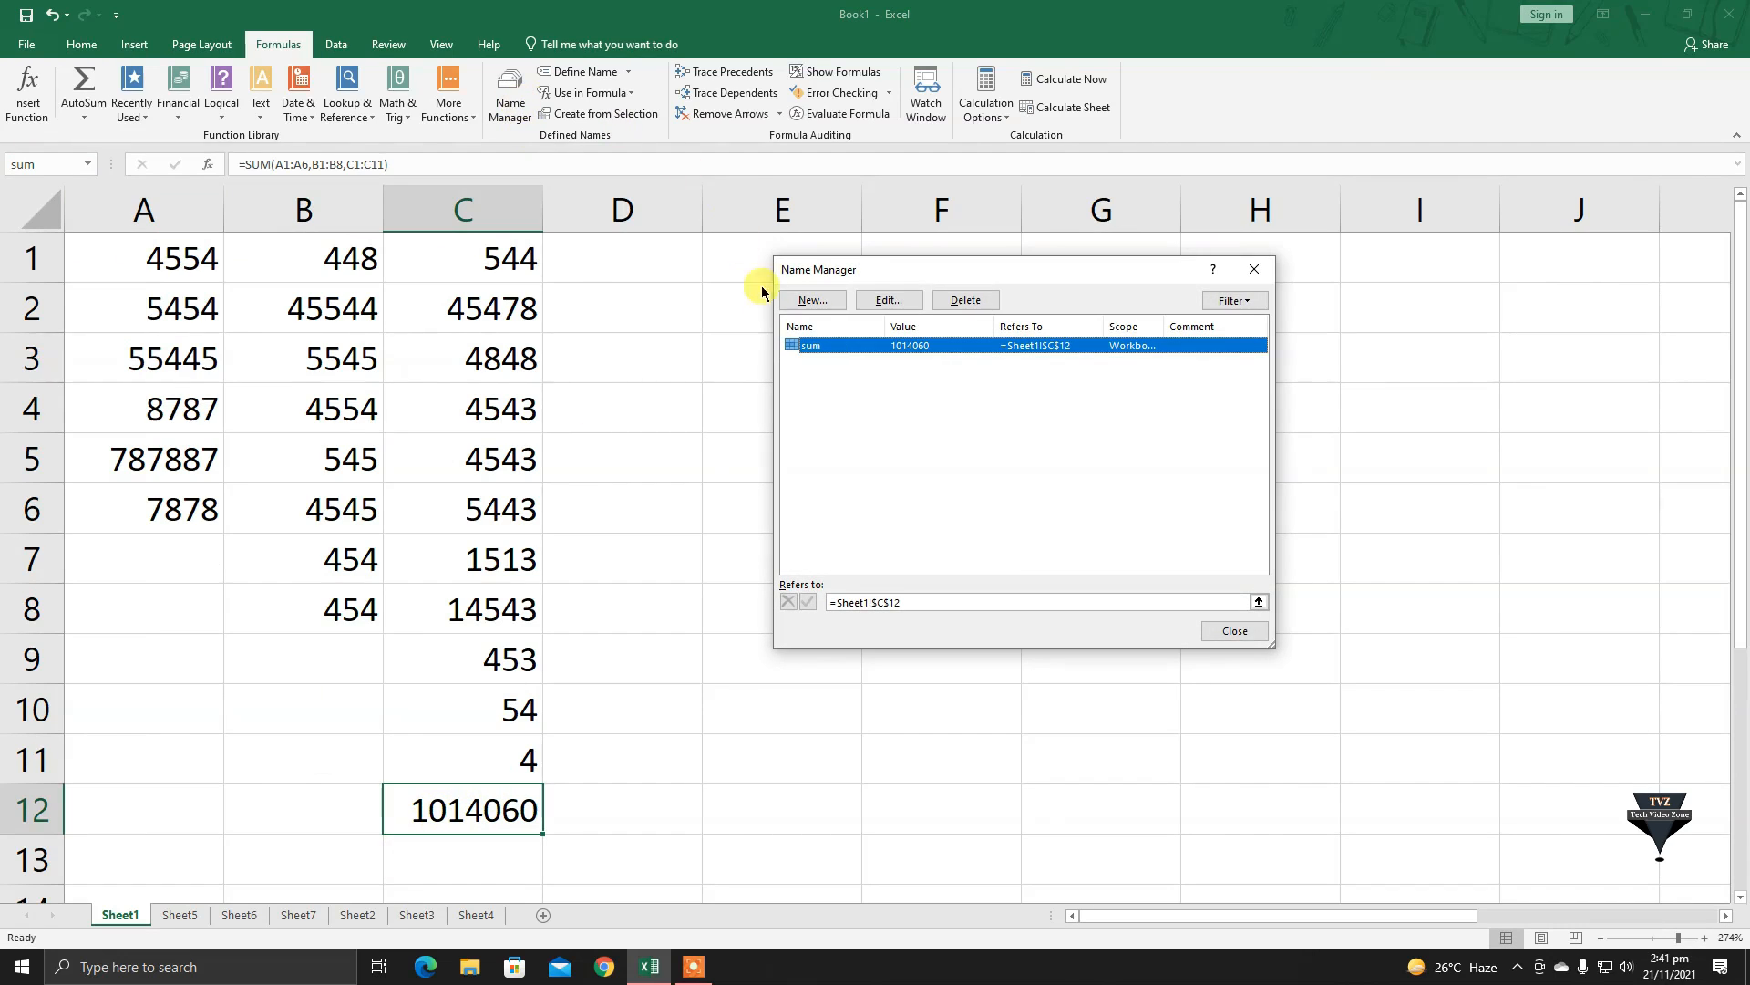
pyautogui.click(985, 300)
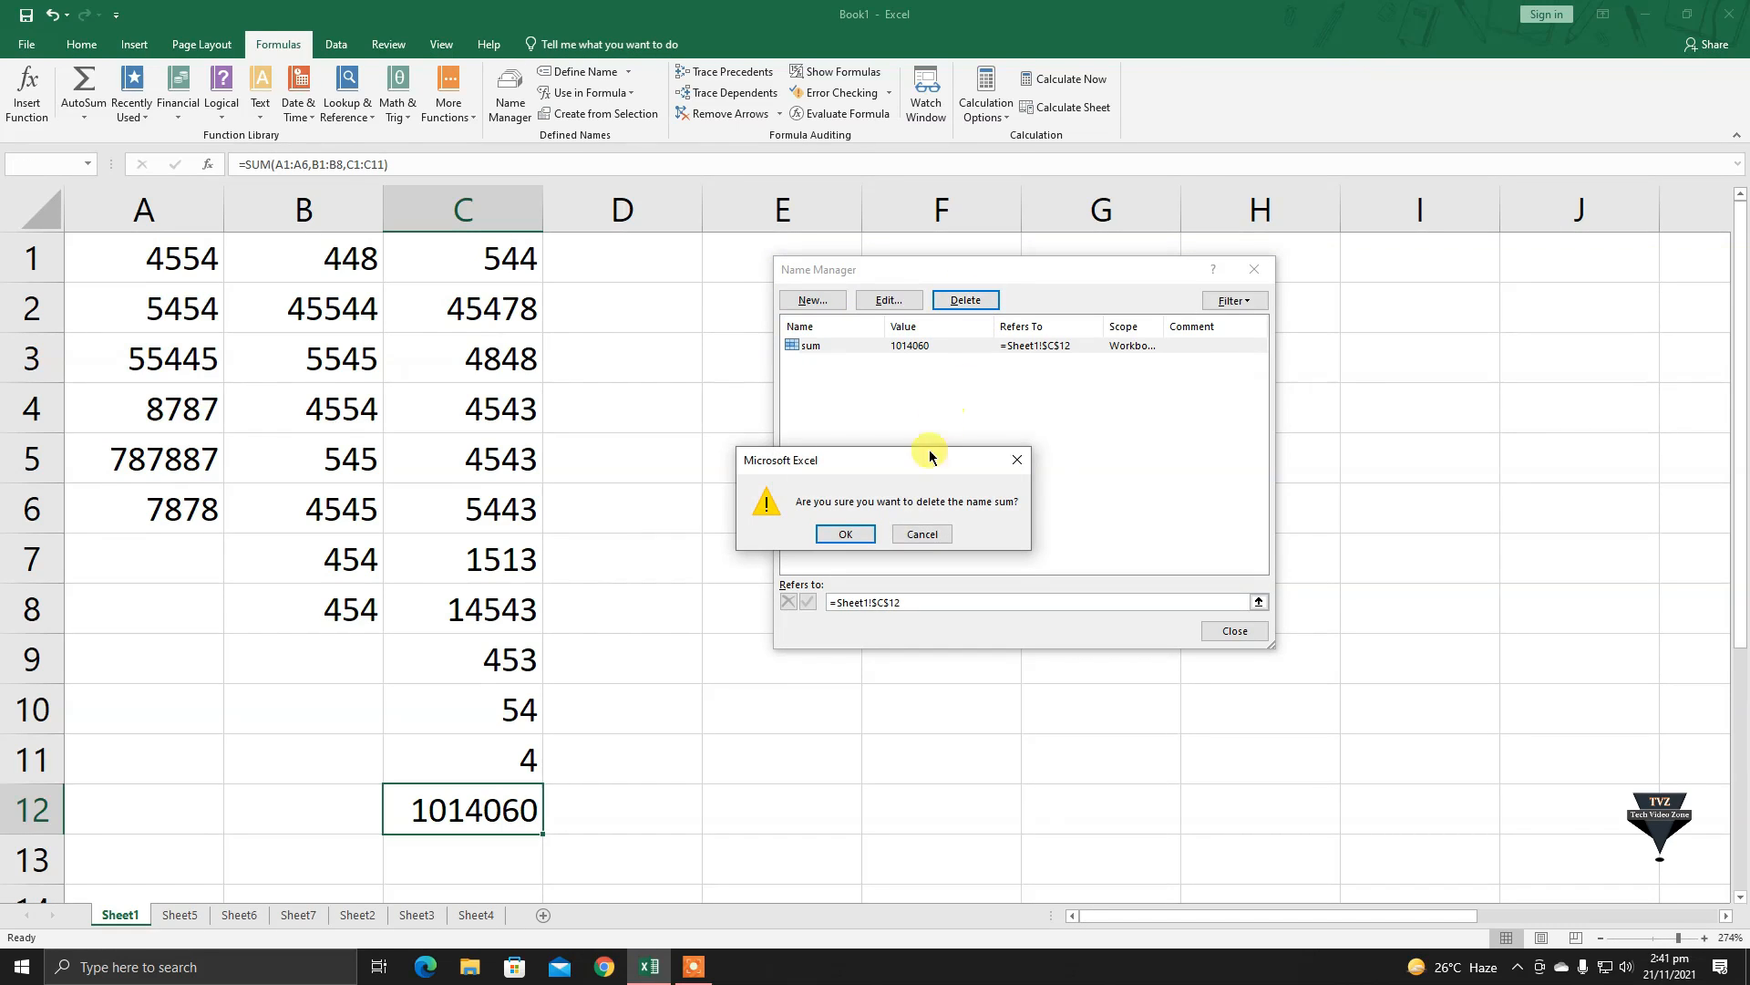
pyautogui.click(860, 540)
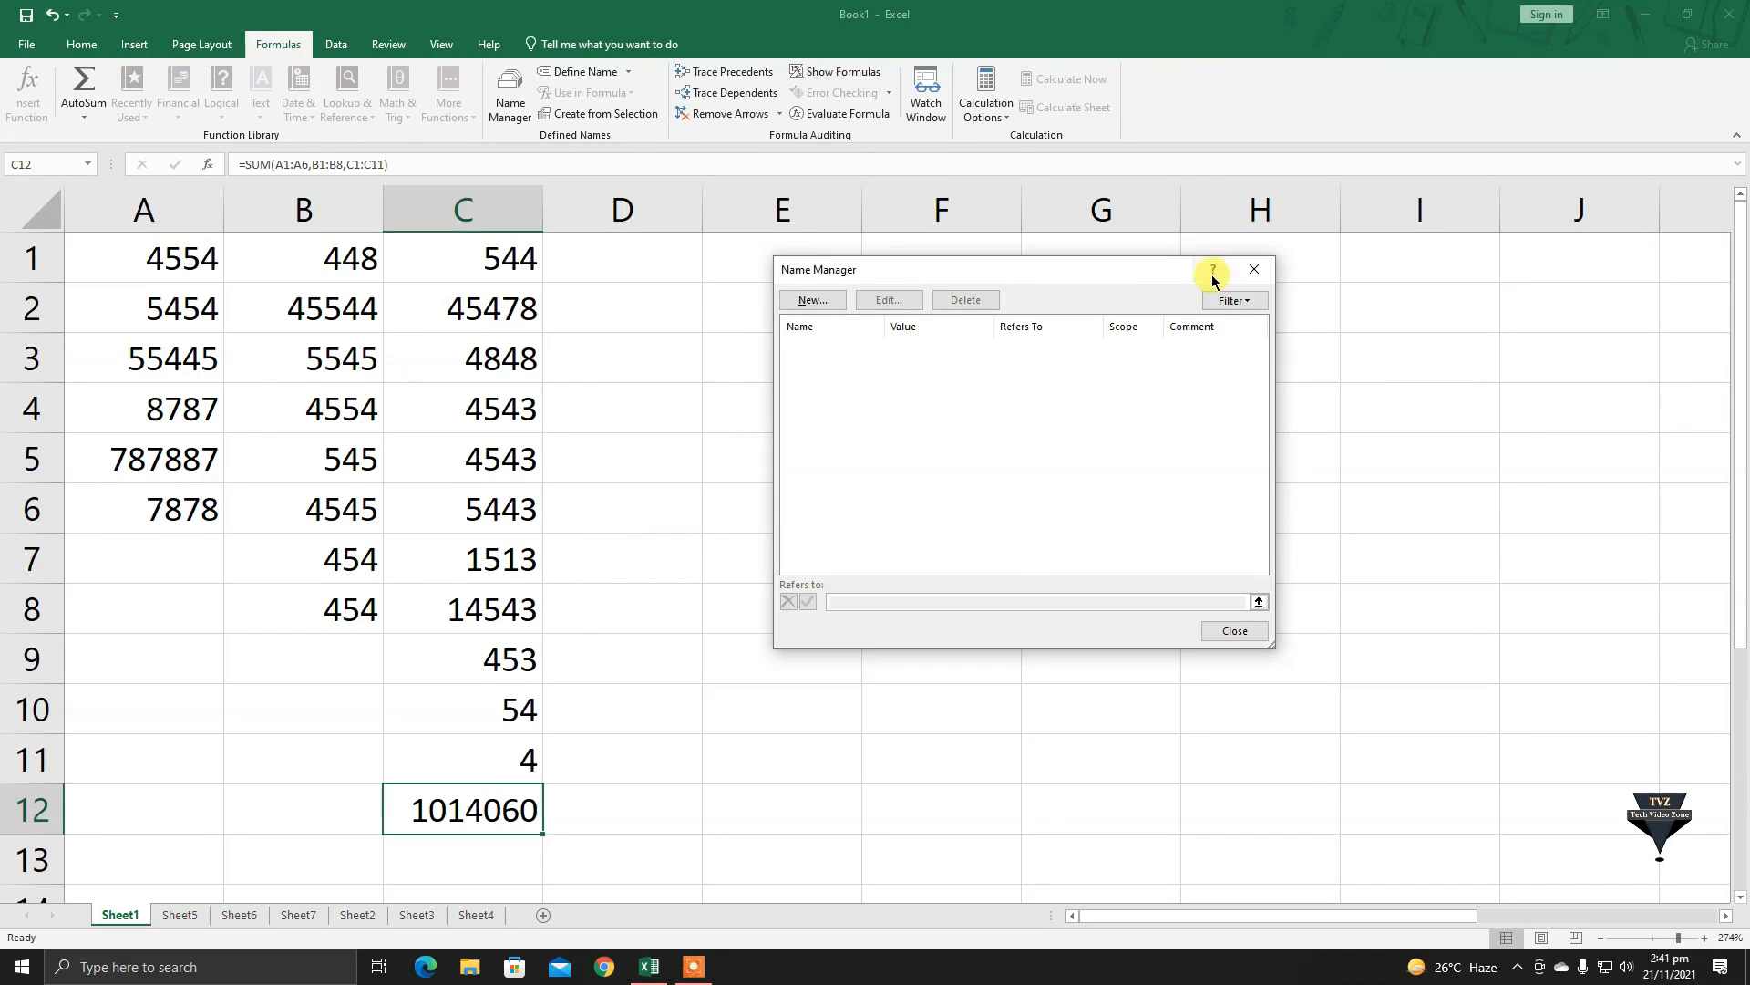
pyautogui.click(1255, 266)
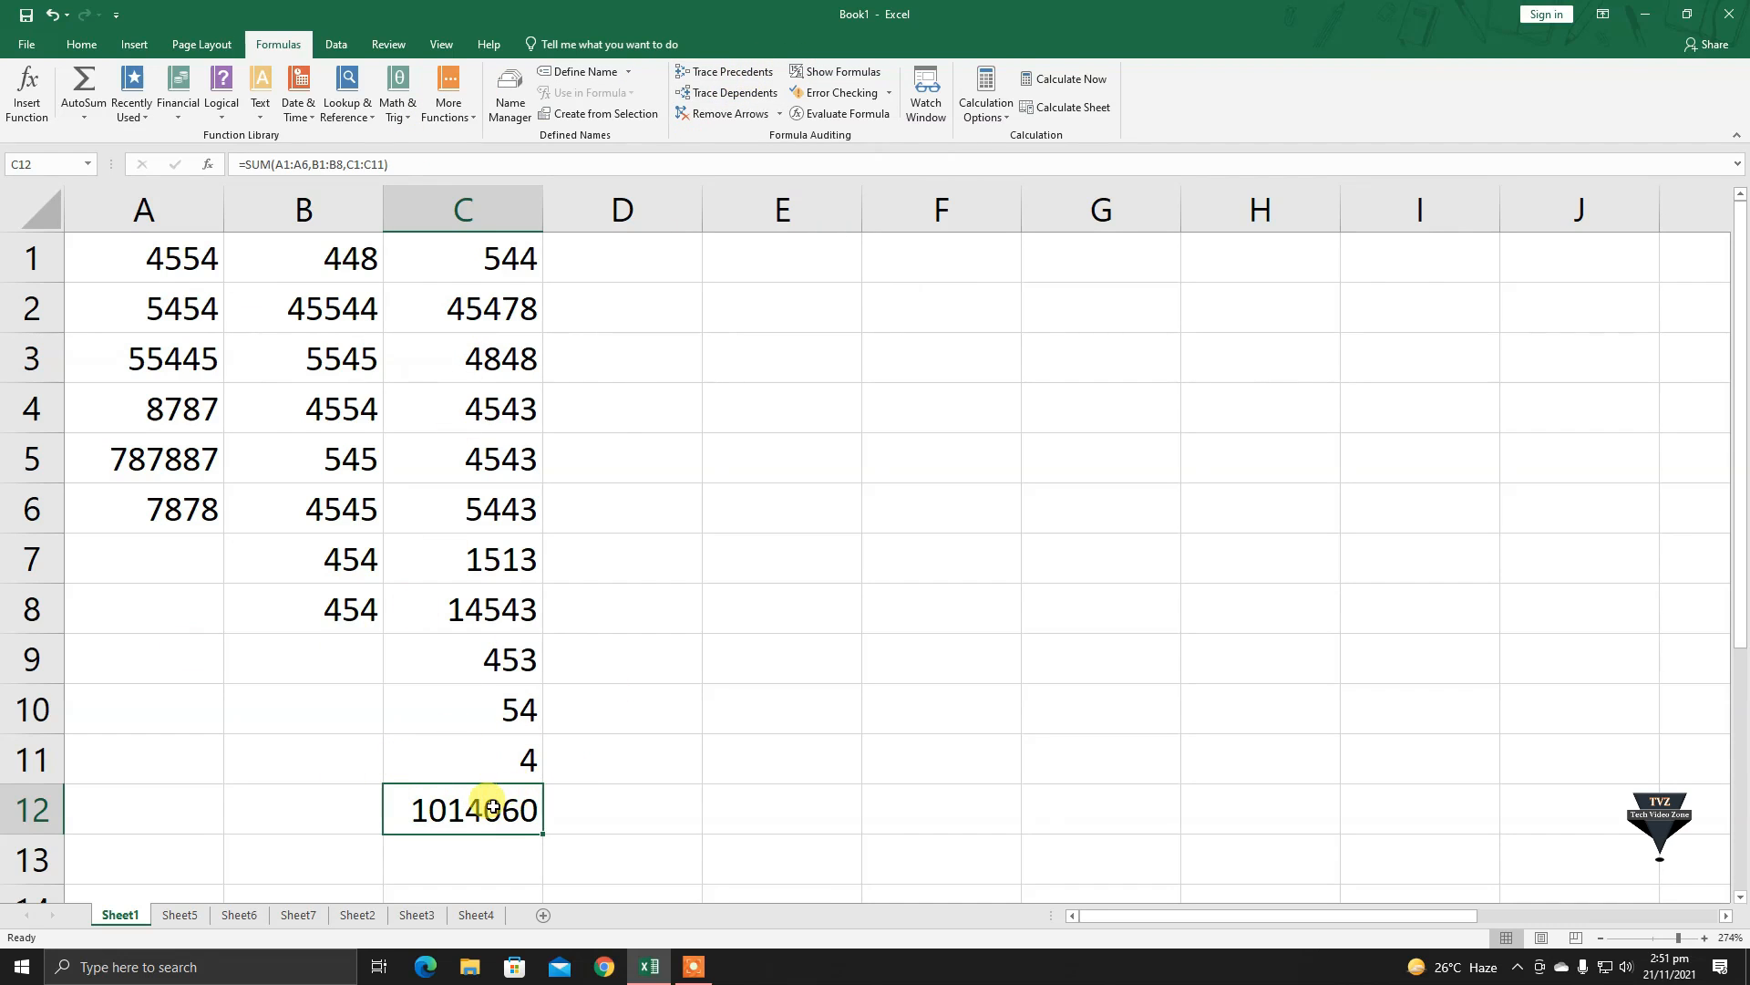
# Trace the precedents of the total in cell C12, and remove the tracer arrows
pyautogui.click(725, 71)
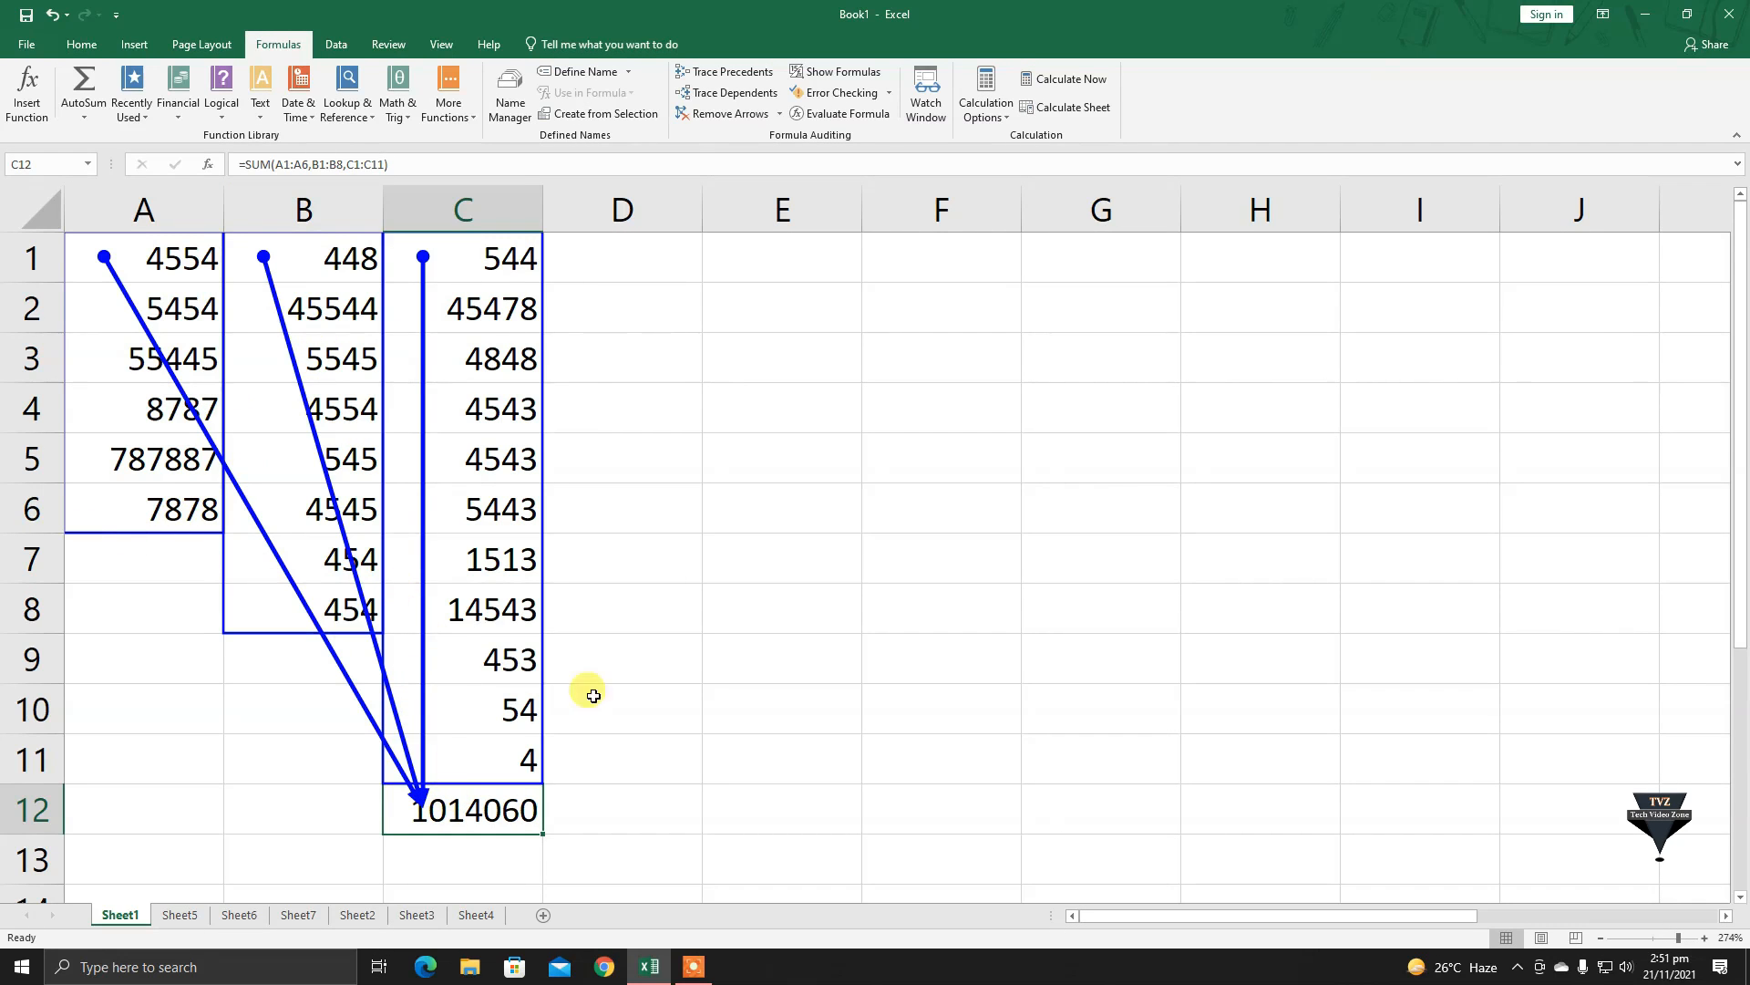
pyautogui.click(690, 113)
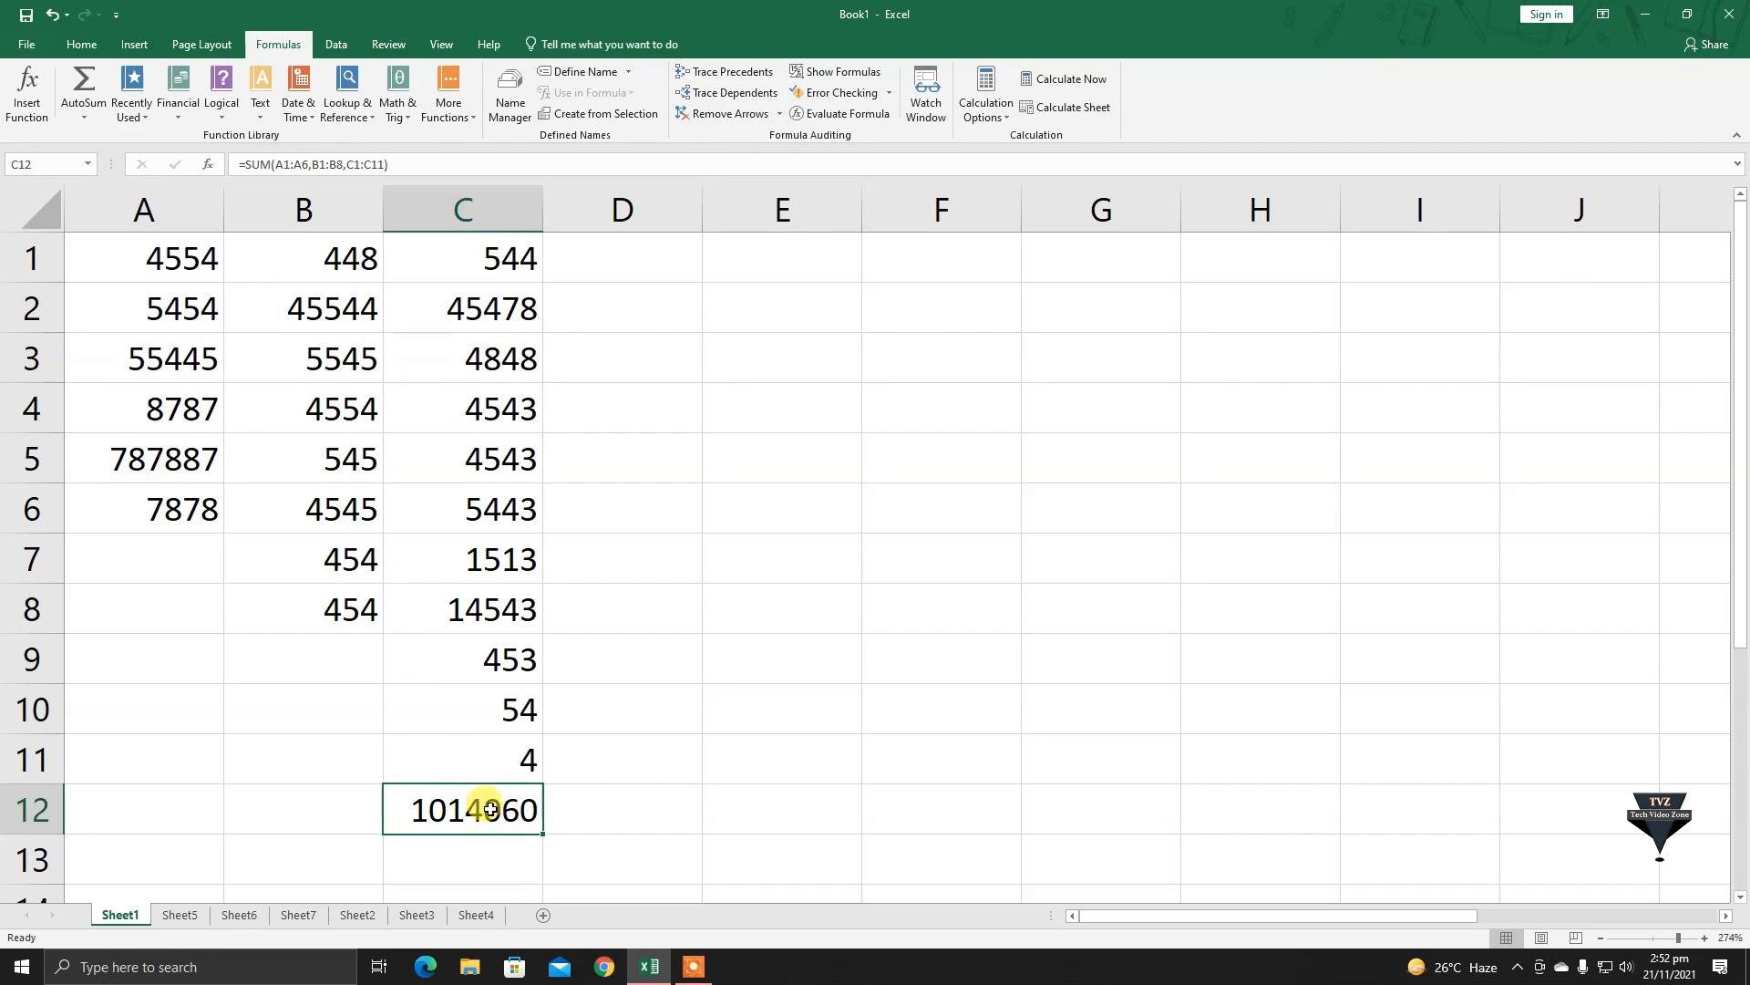
# Trace the dependents of cells A3, C1, A1 and B4 on Sheet1
pyautogui.click(202, 357)
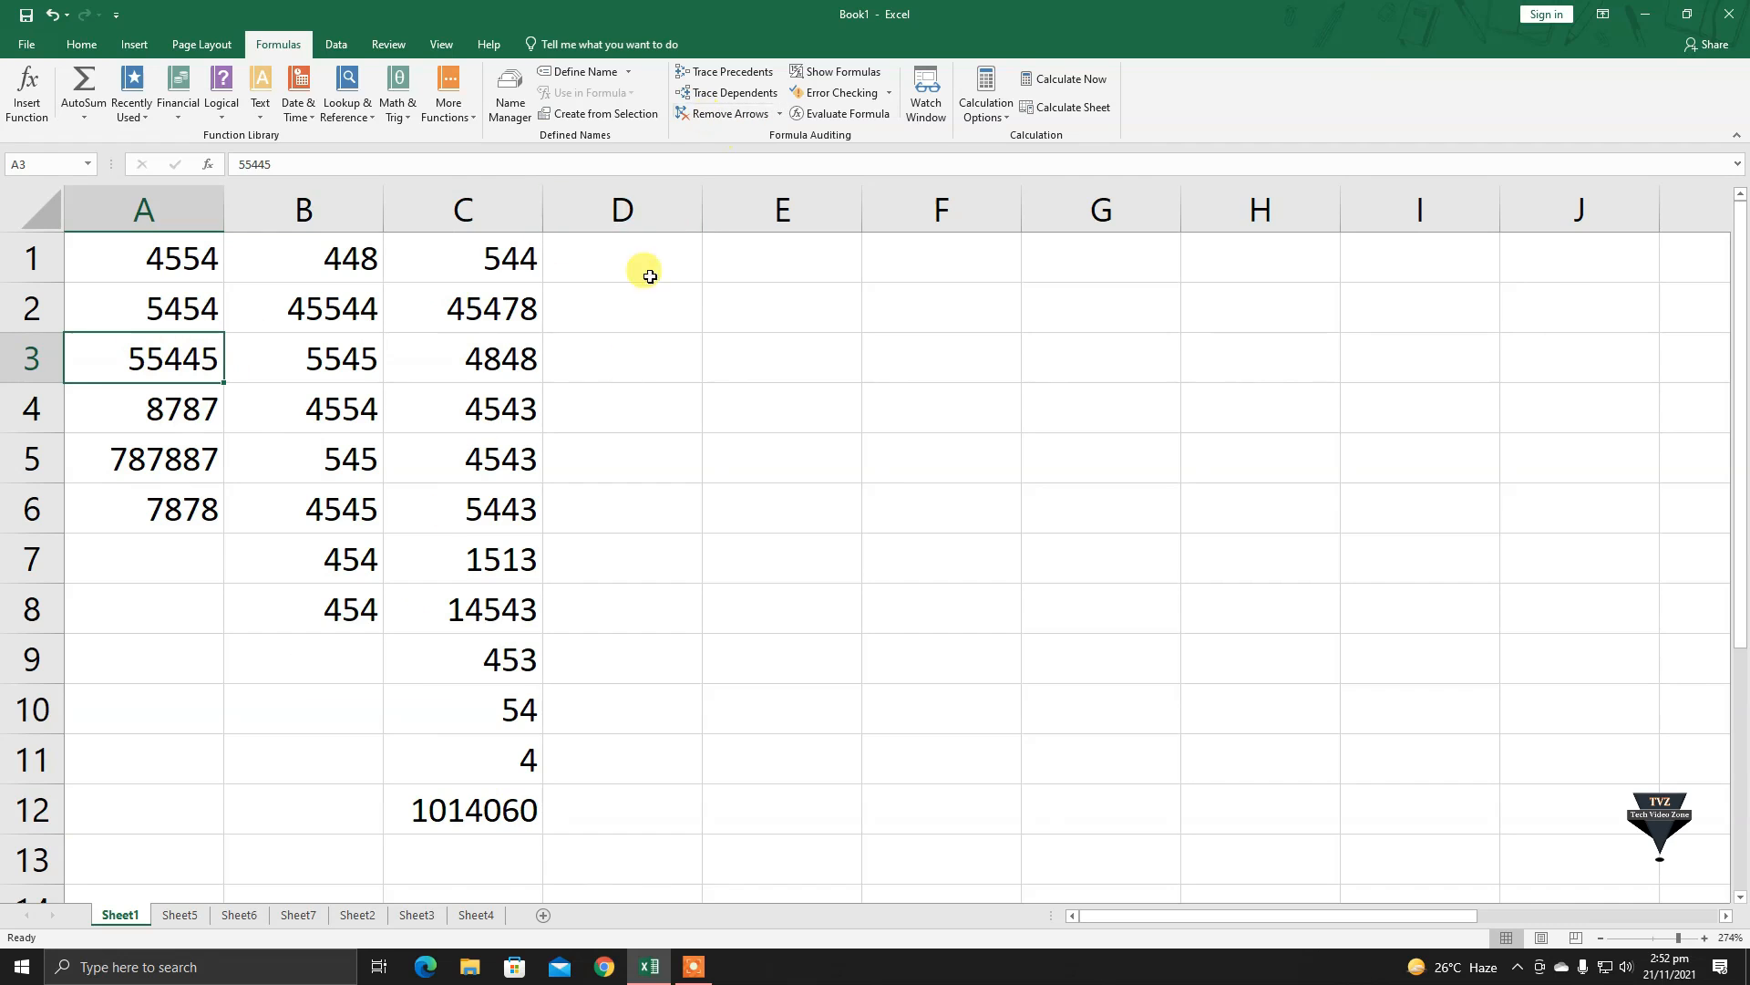
pyautogui.click(726, 94)
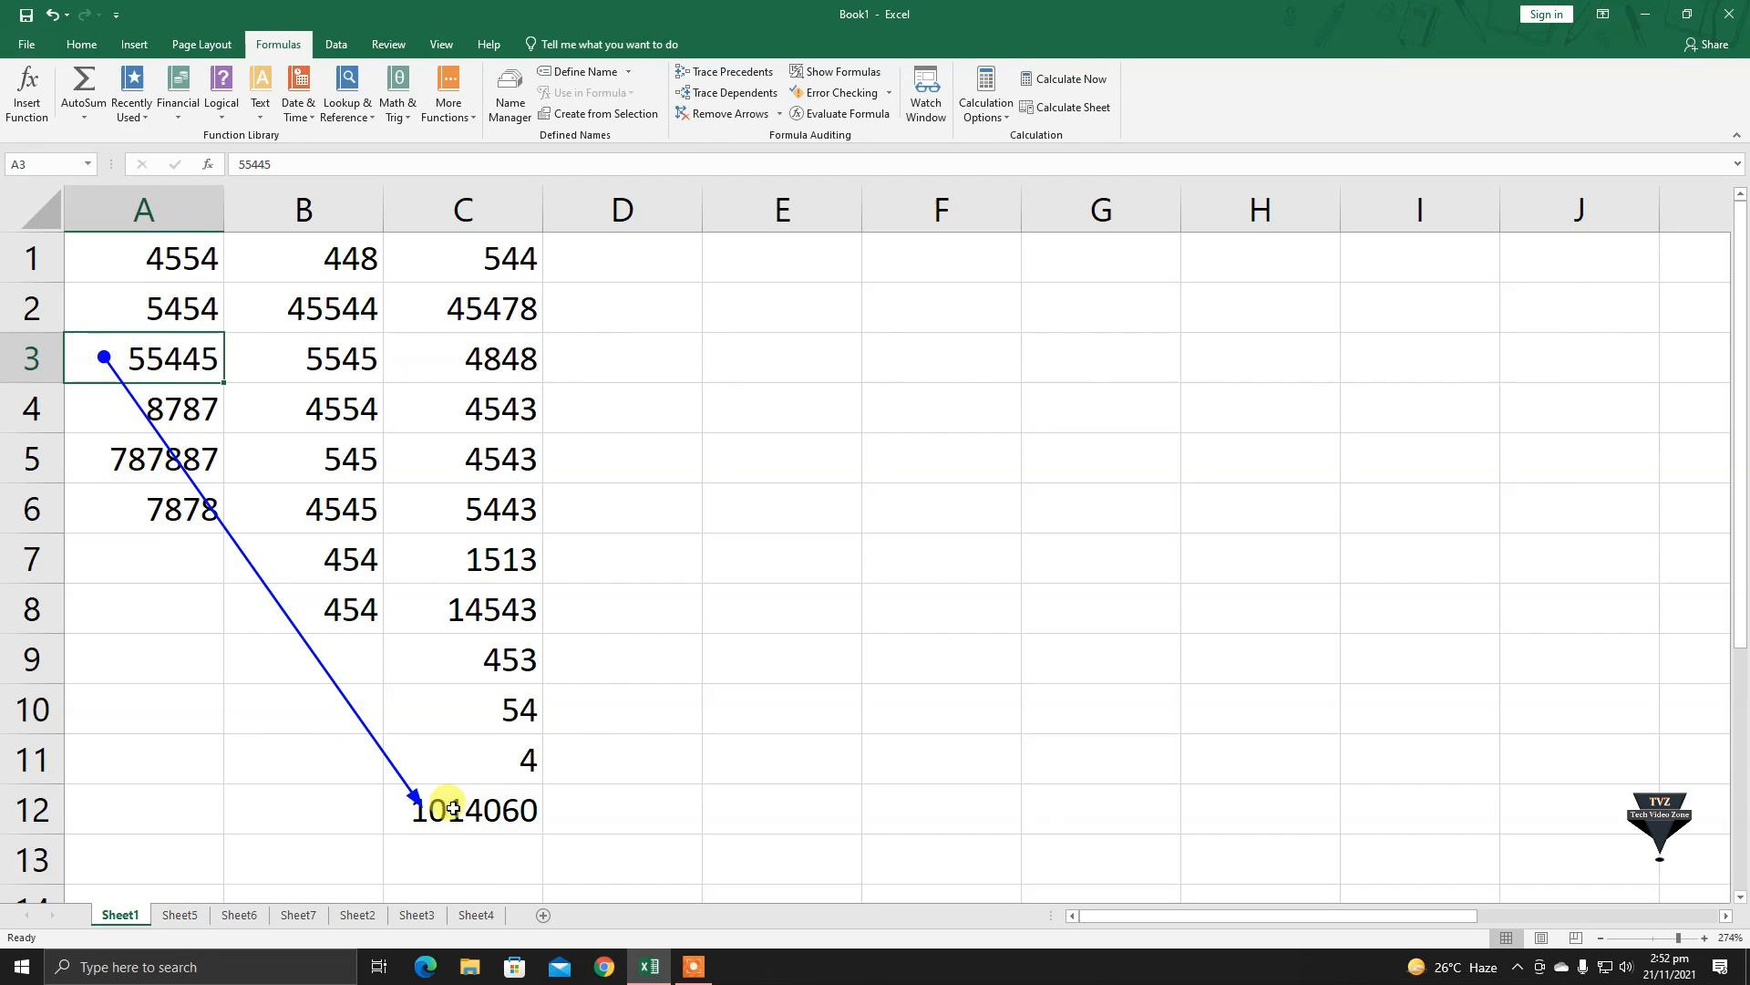
pyautogui.click(306, 349)
pyautogui.click(509, 258)
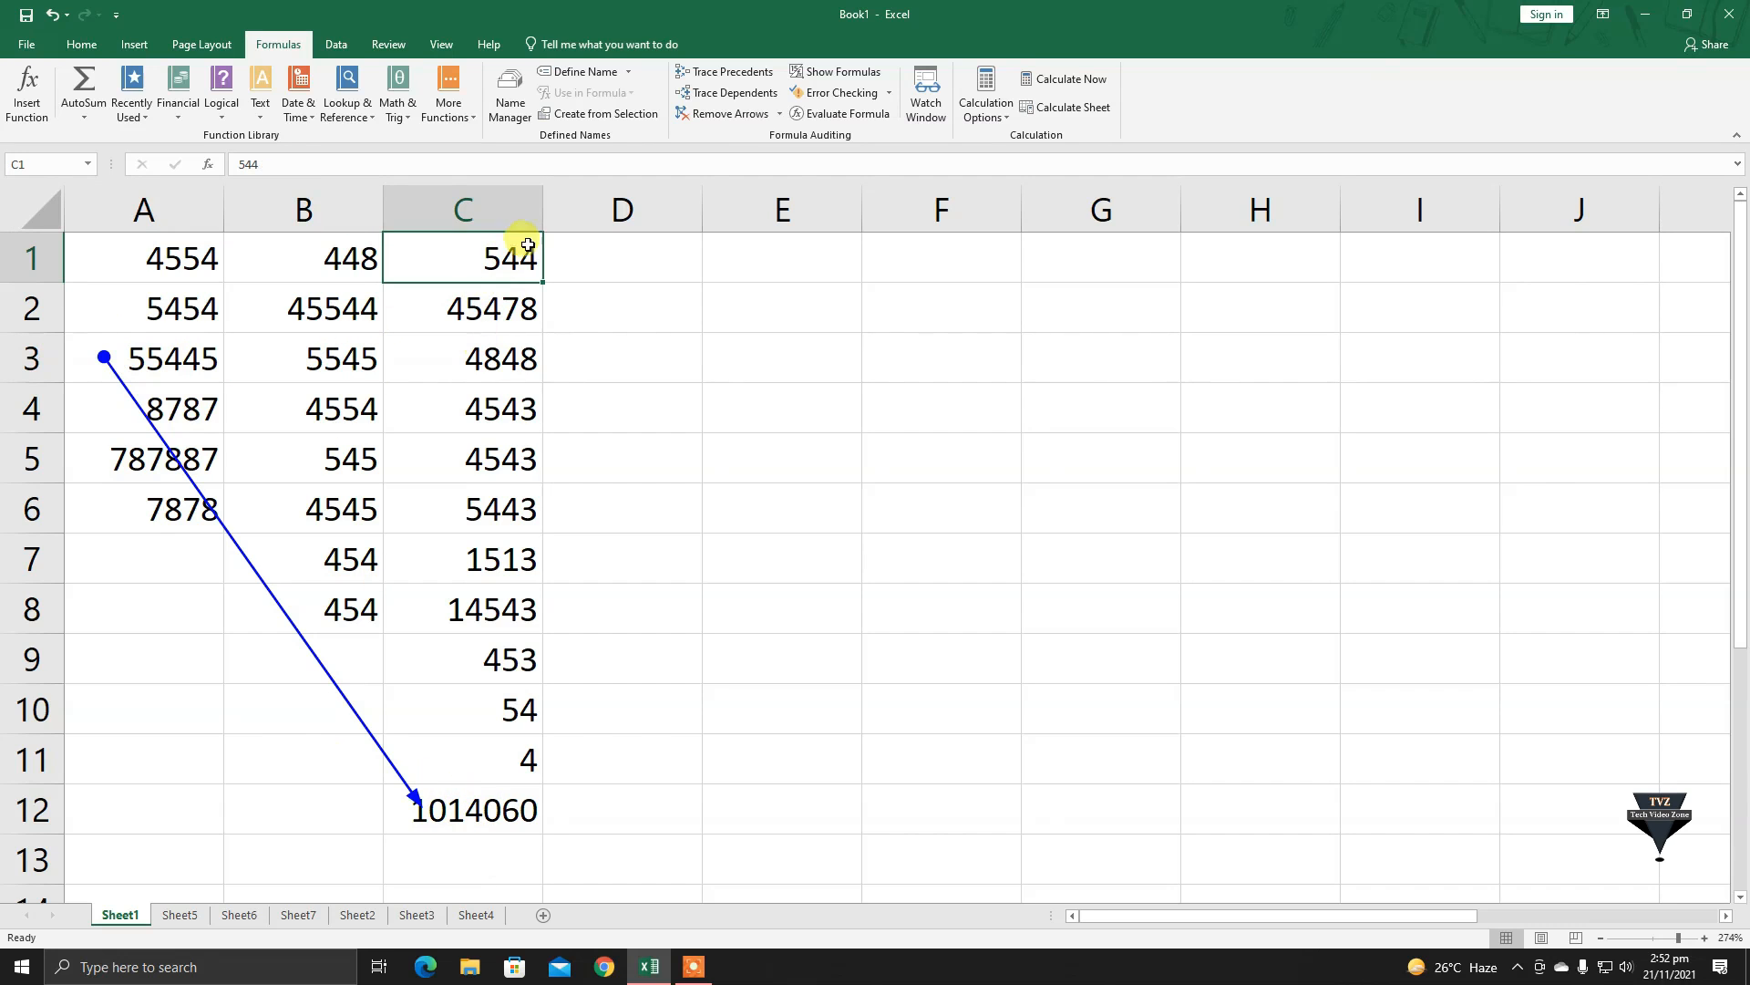
pyautogui.click(727, 92)
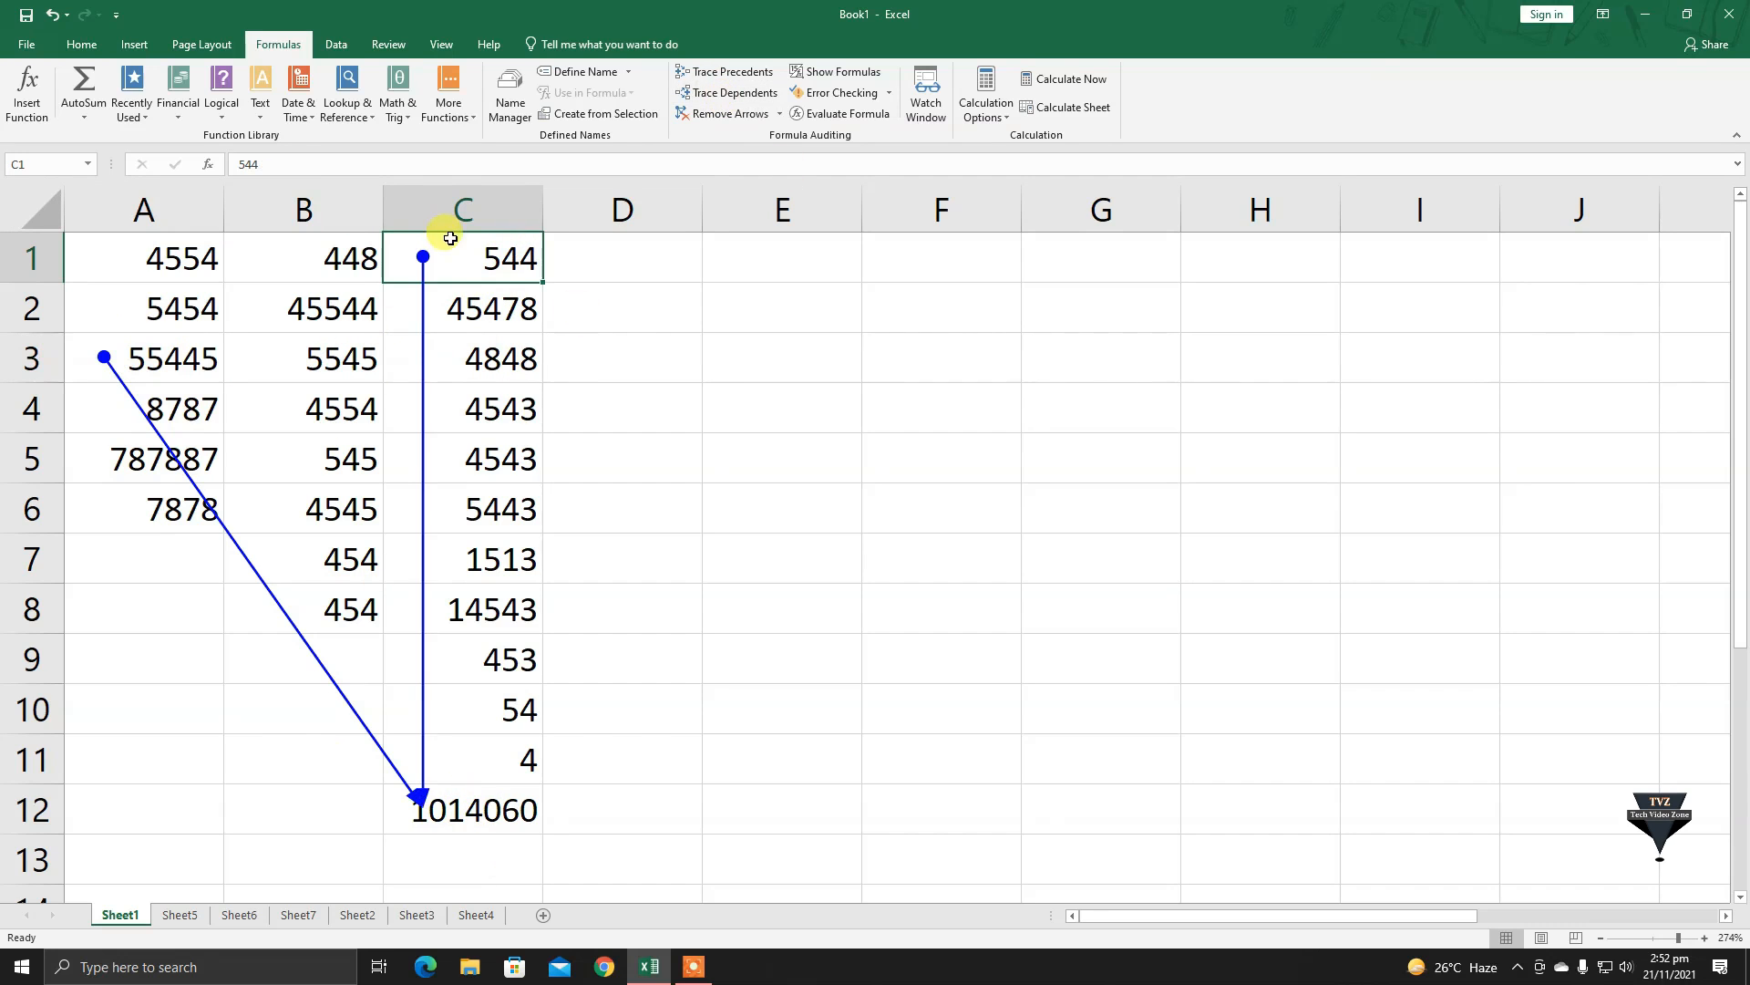
pyautogui.click(215, 258)
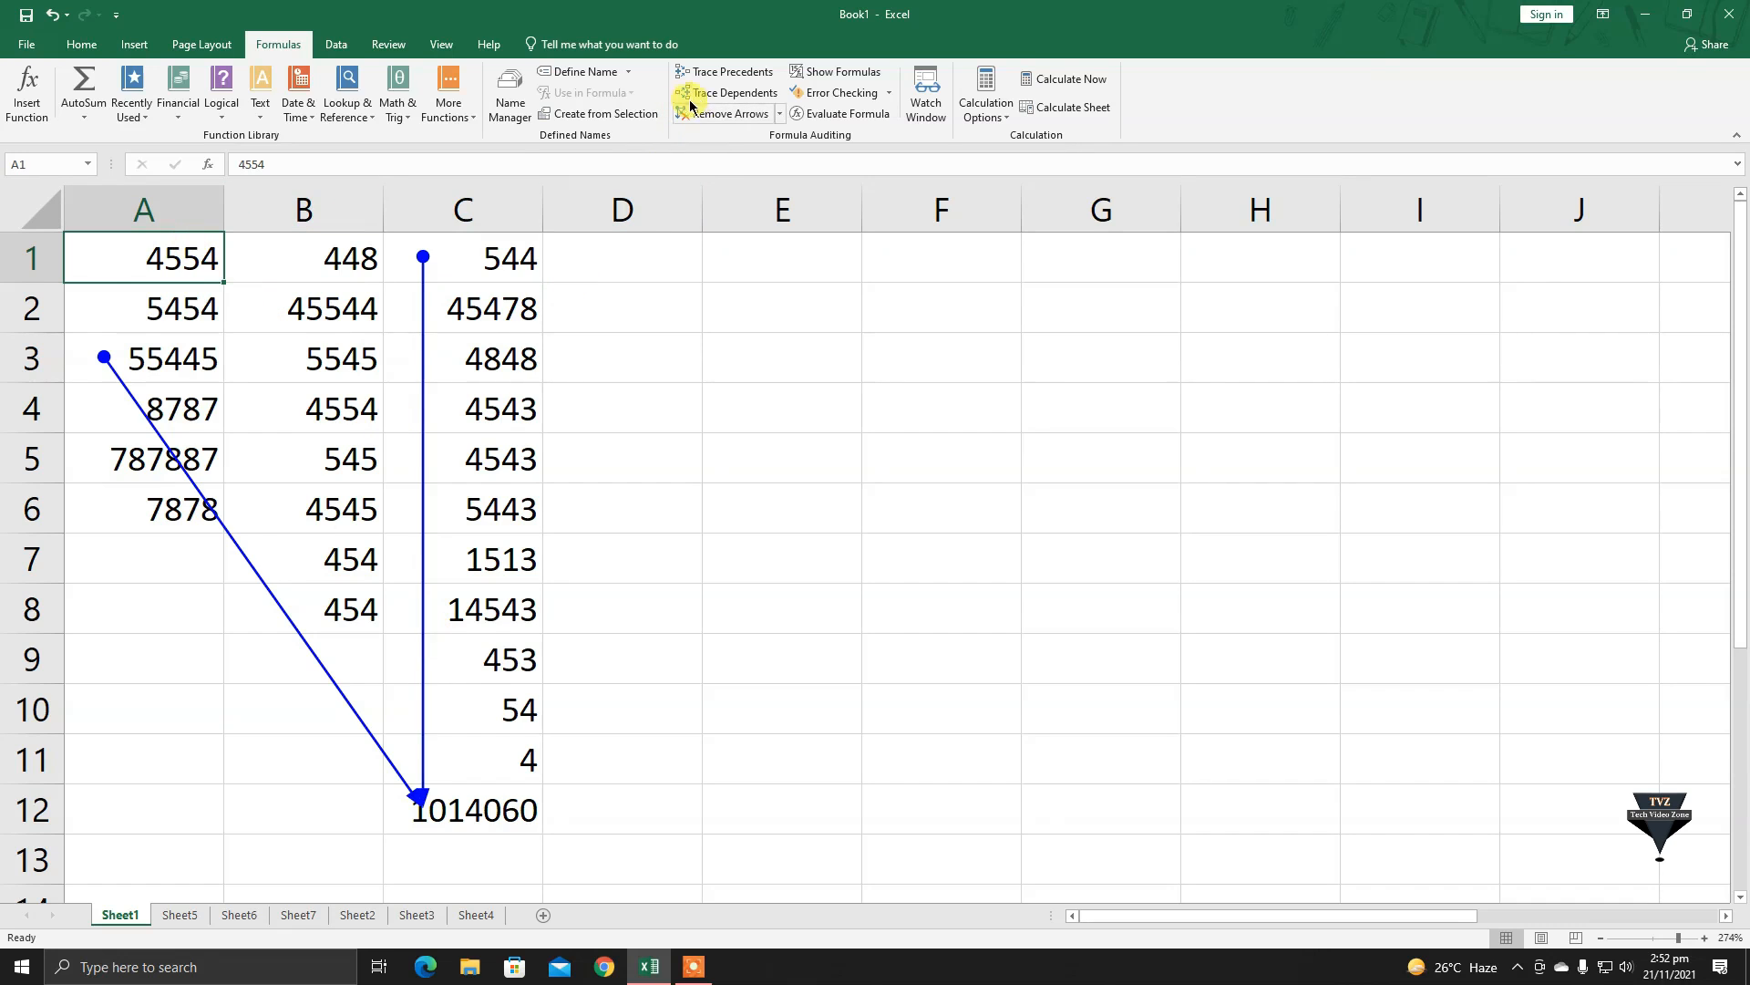
pyautogui.click(727, 93)
pyautogui.click(325, 406)
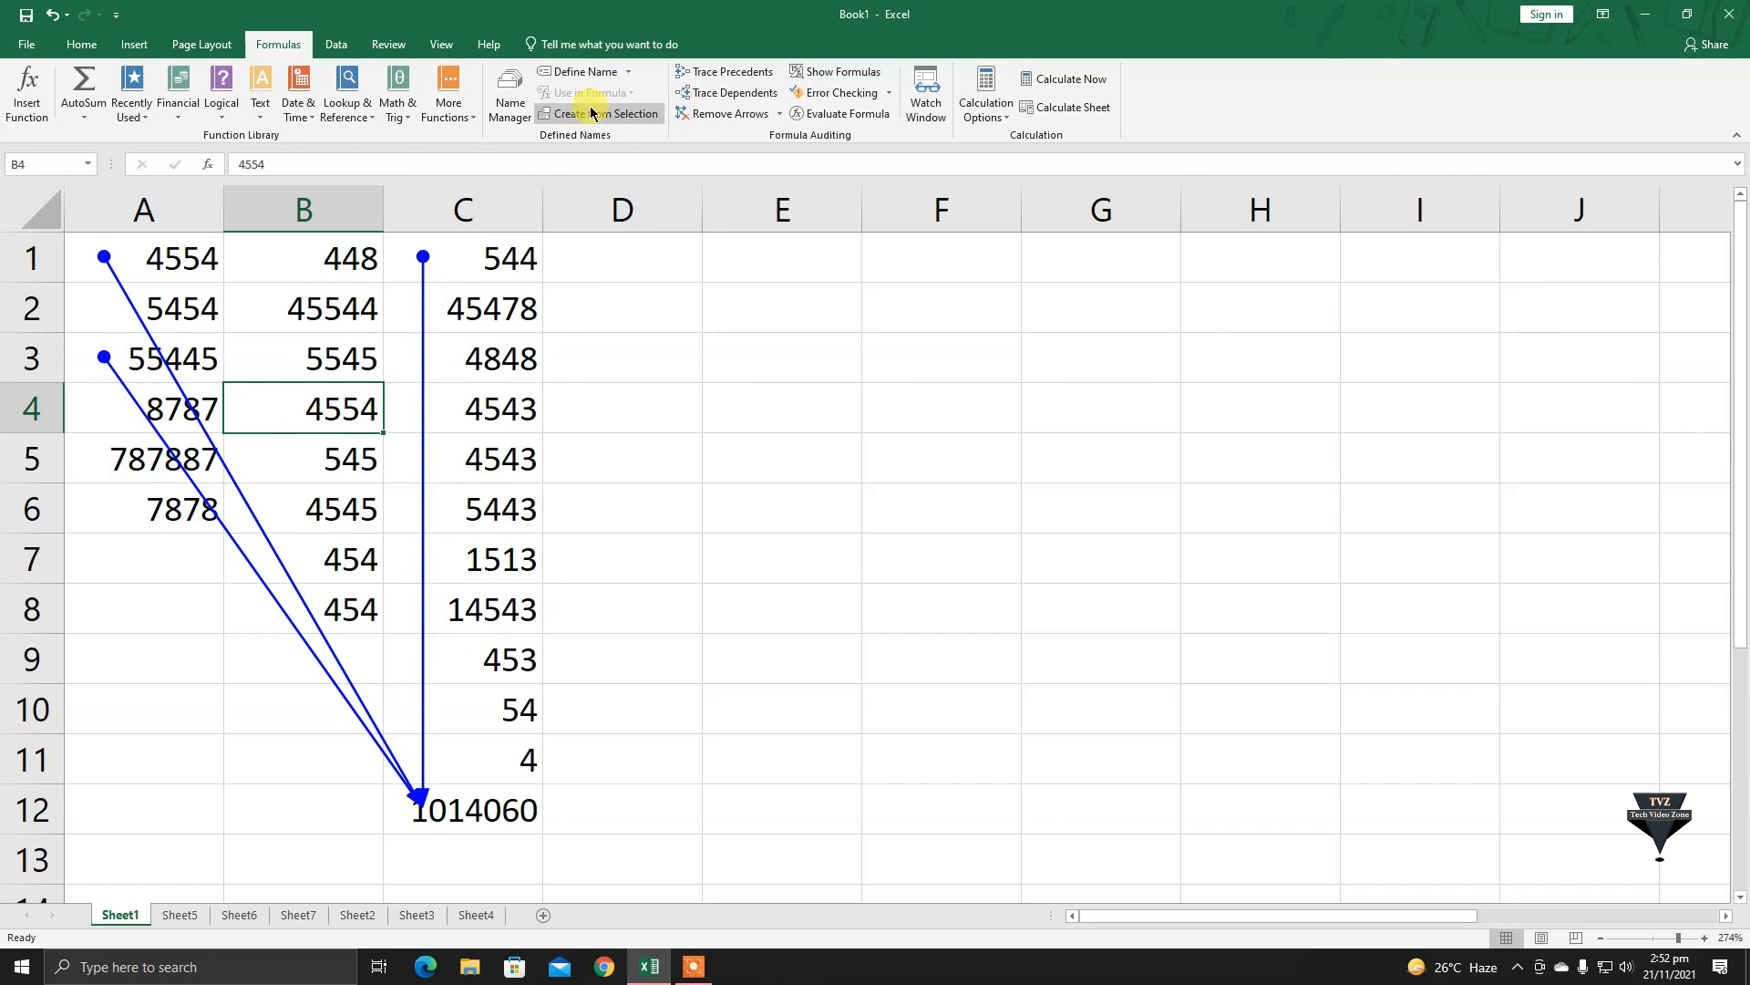
pyautogui.click(726, 92)
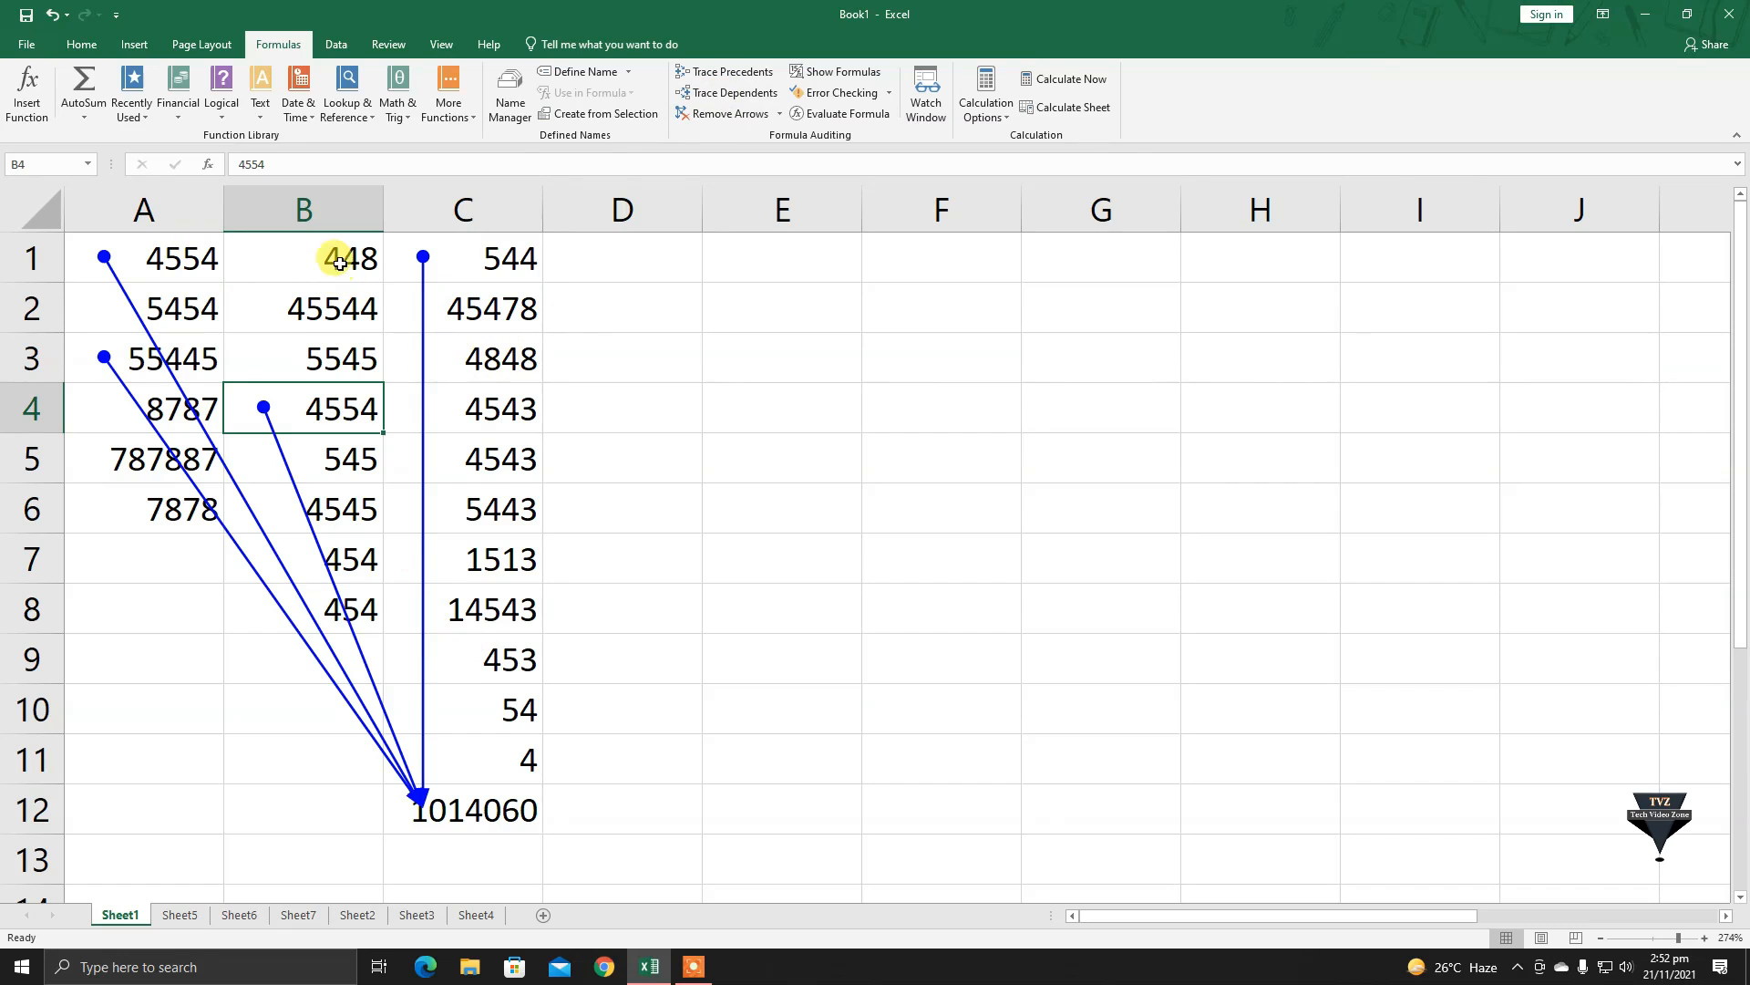
# Trace the dependents of cells A6, A2 and B3, remove all tracer arrows, and select the total in C12
pyautogui.click(203, 310)
pyautogui.click(185, 504)
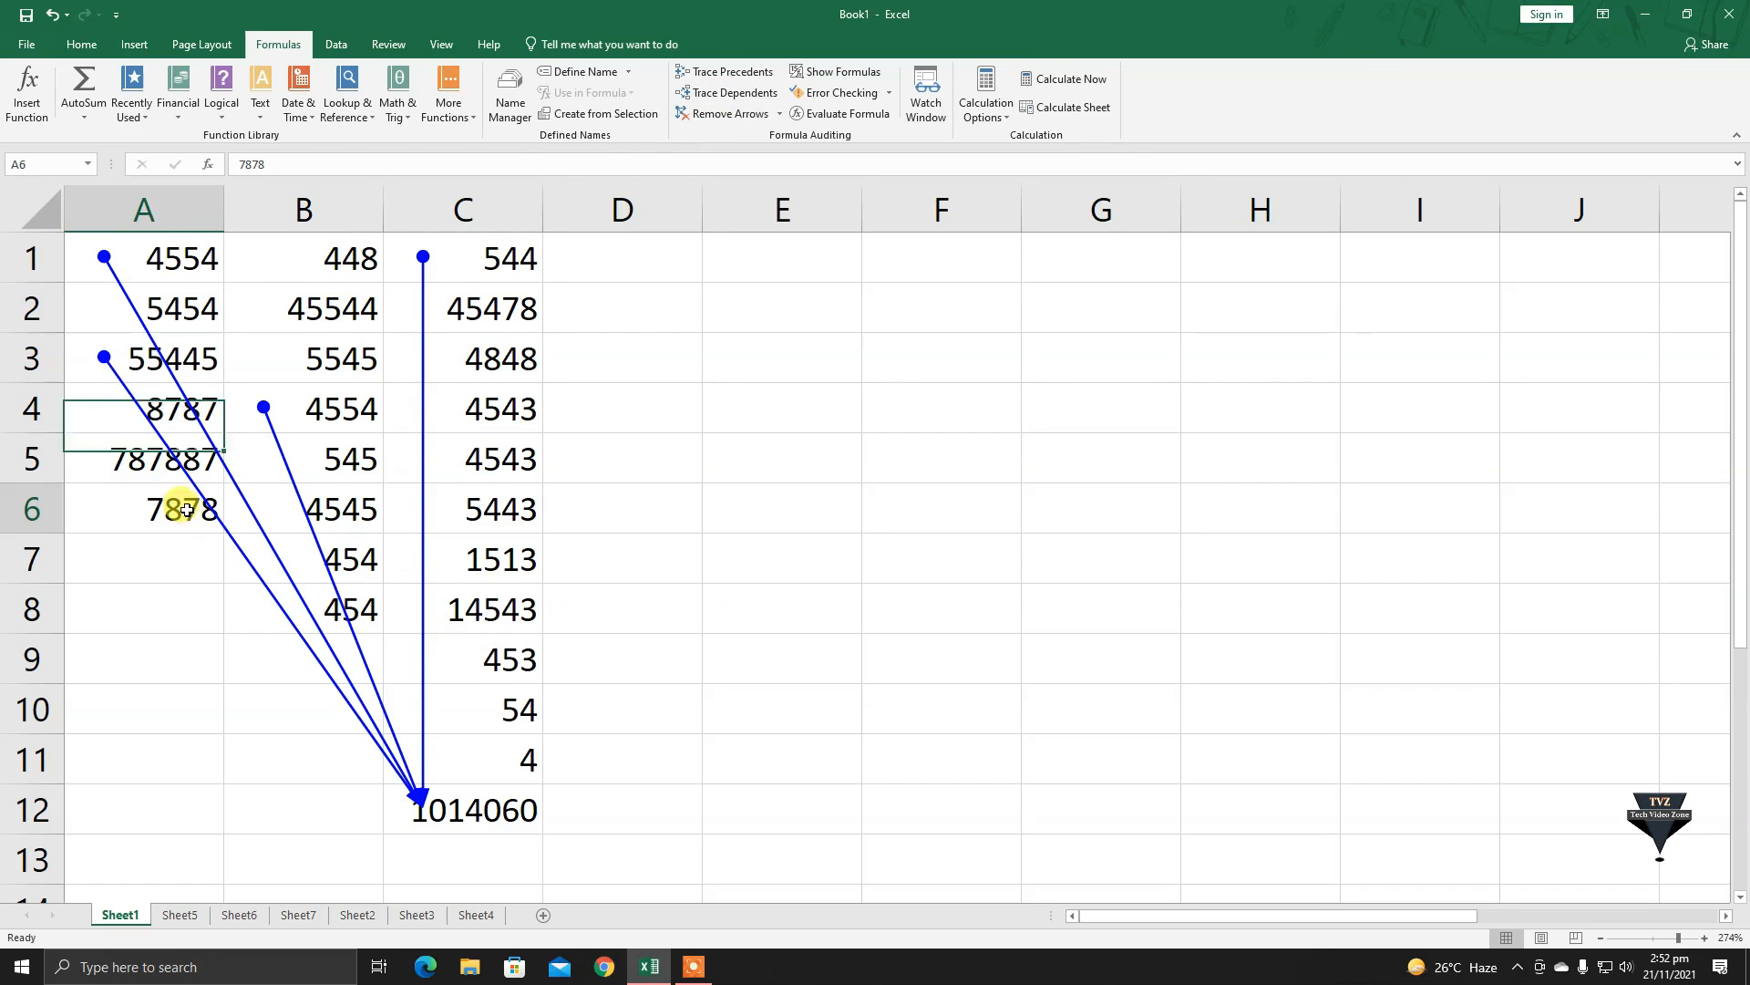
pyautogui.click(715, 93)
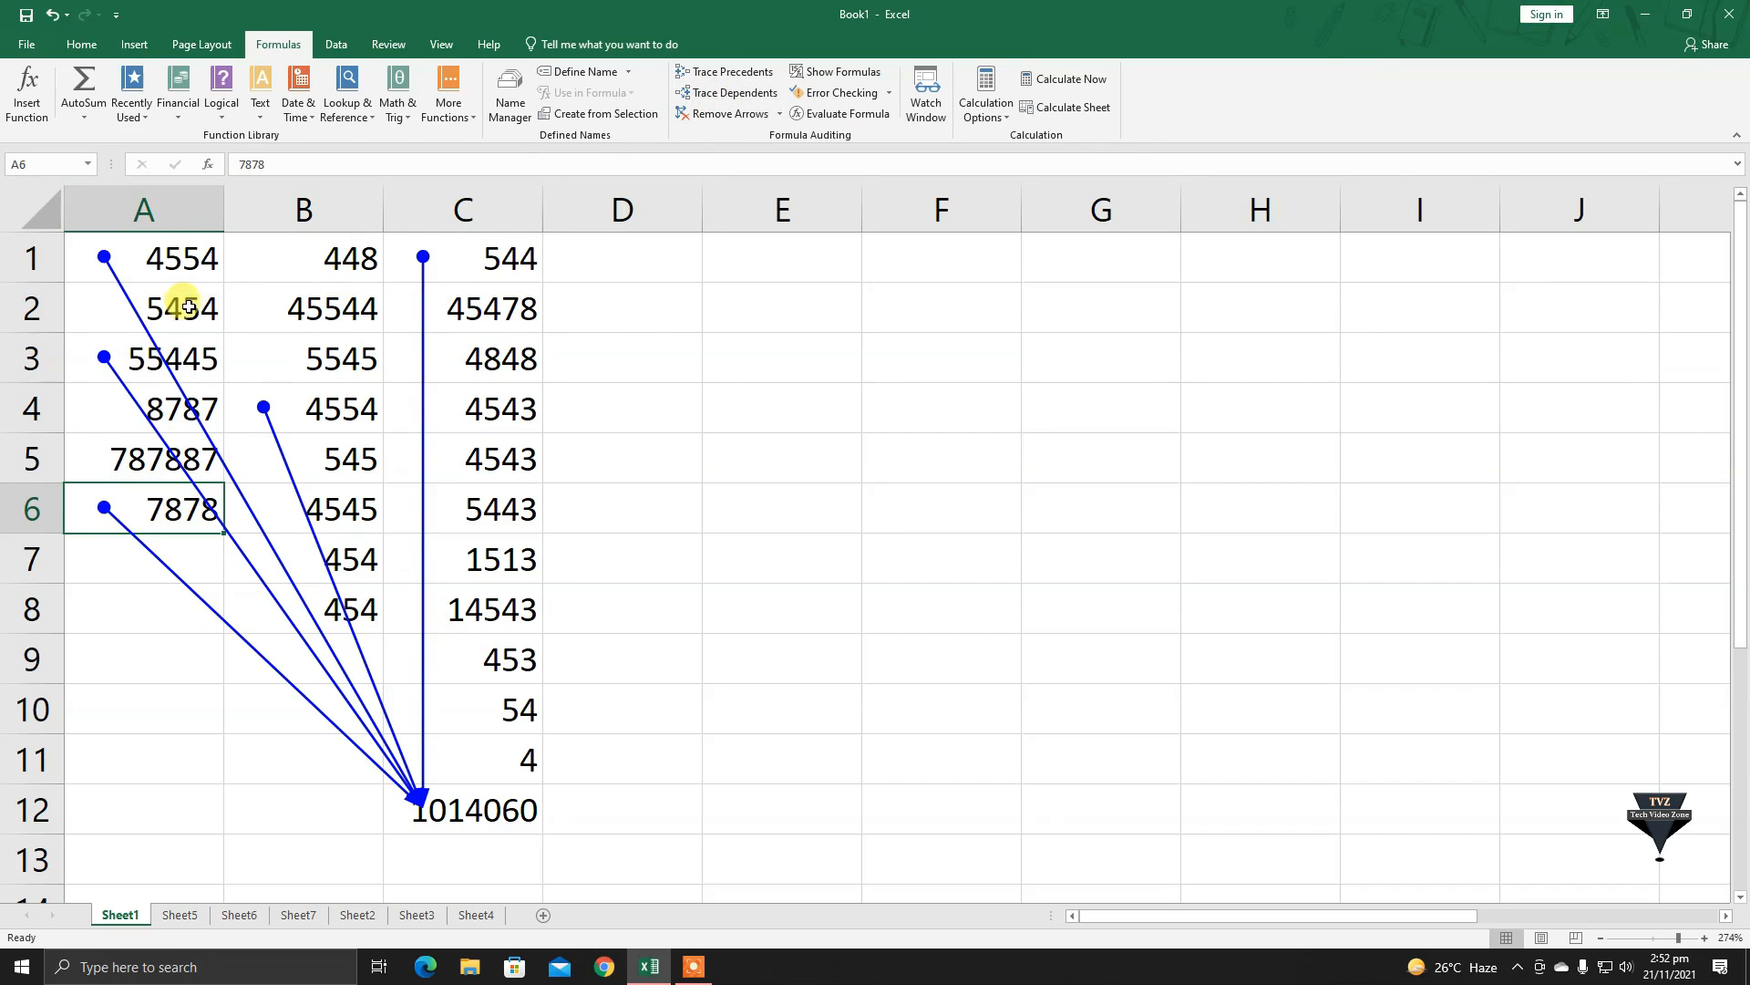
pyautogui.click(178, 306)
pyautogui.click(726, 95)
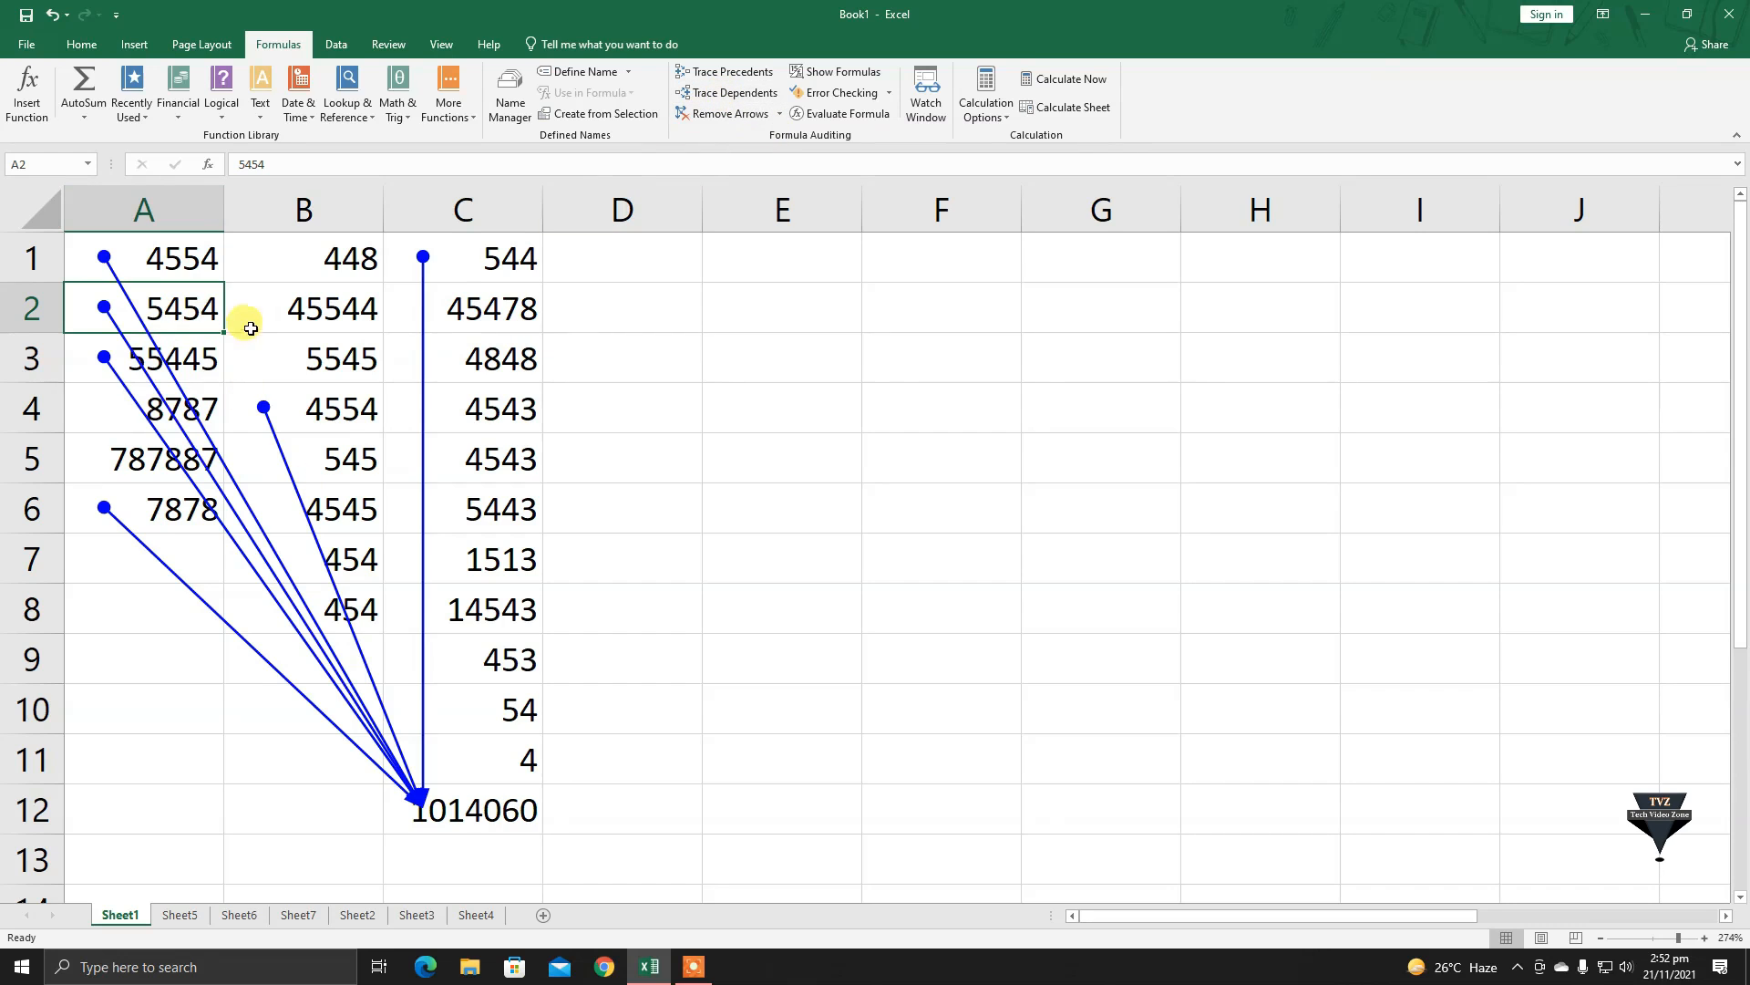
pyautogui.click(343, 344)
pyautogui.click(723, 98)
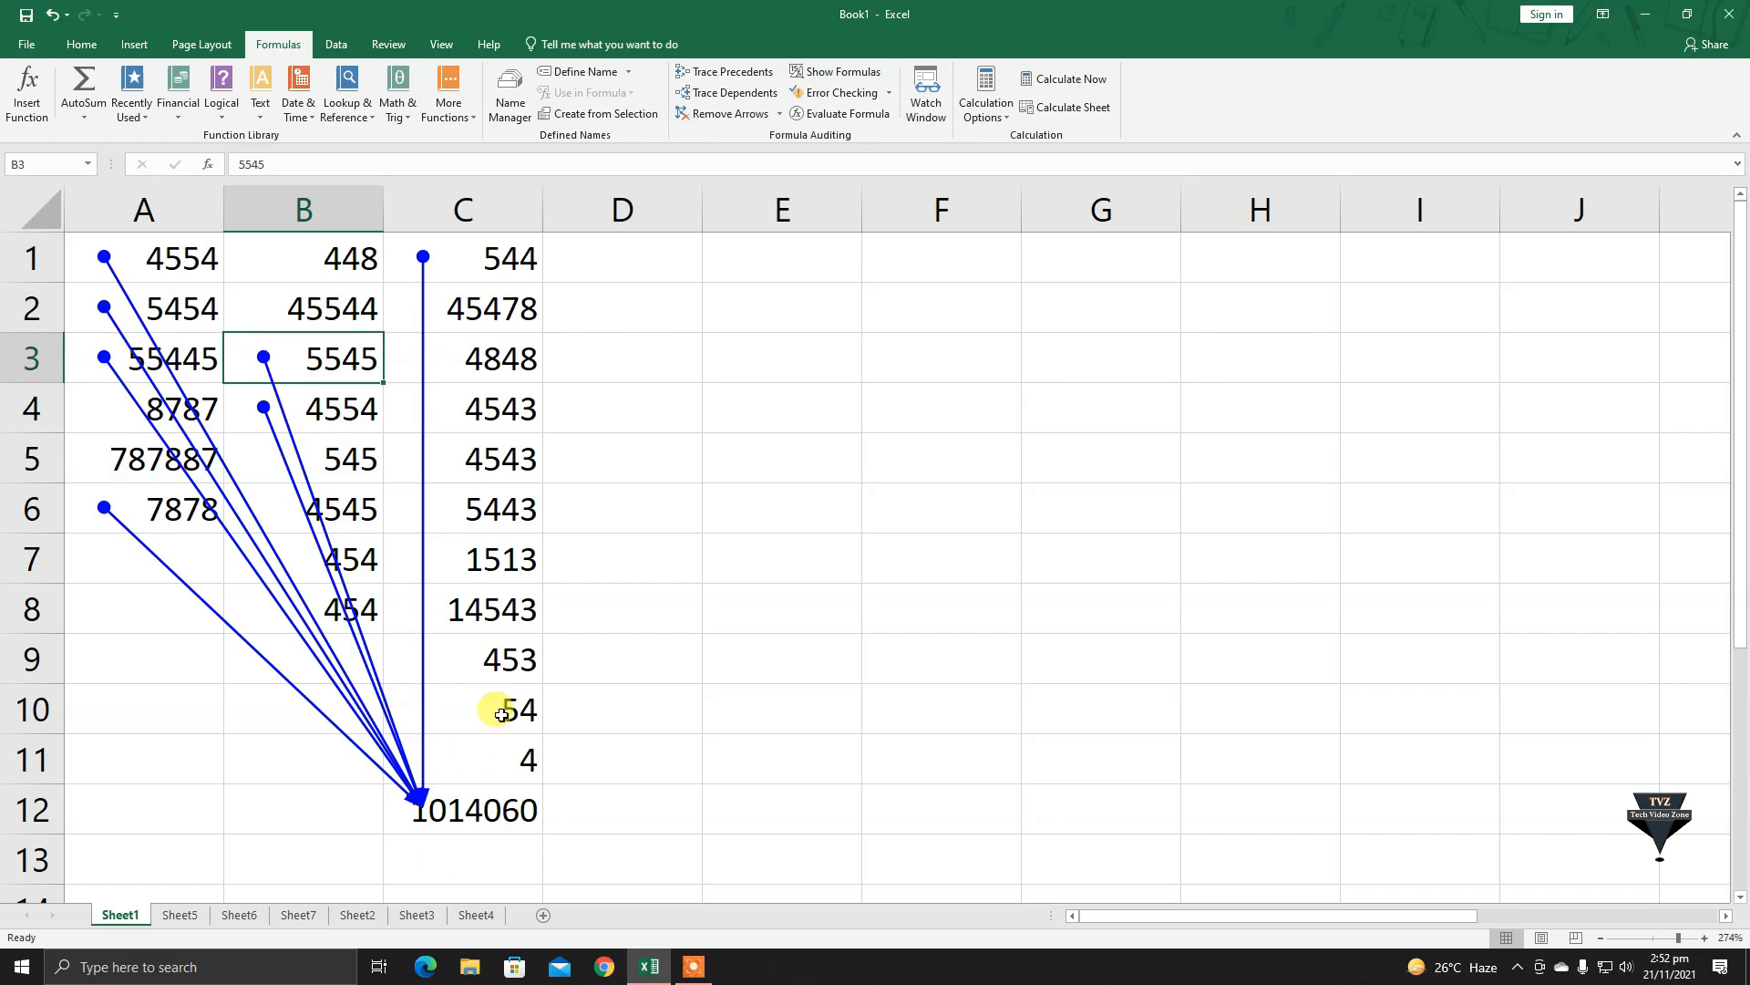
pyautogui.click(727, 117)
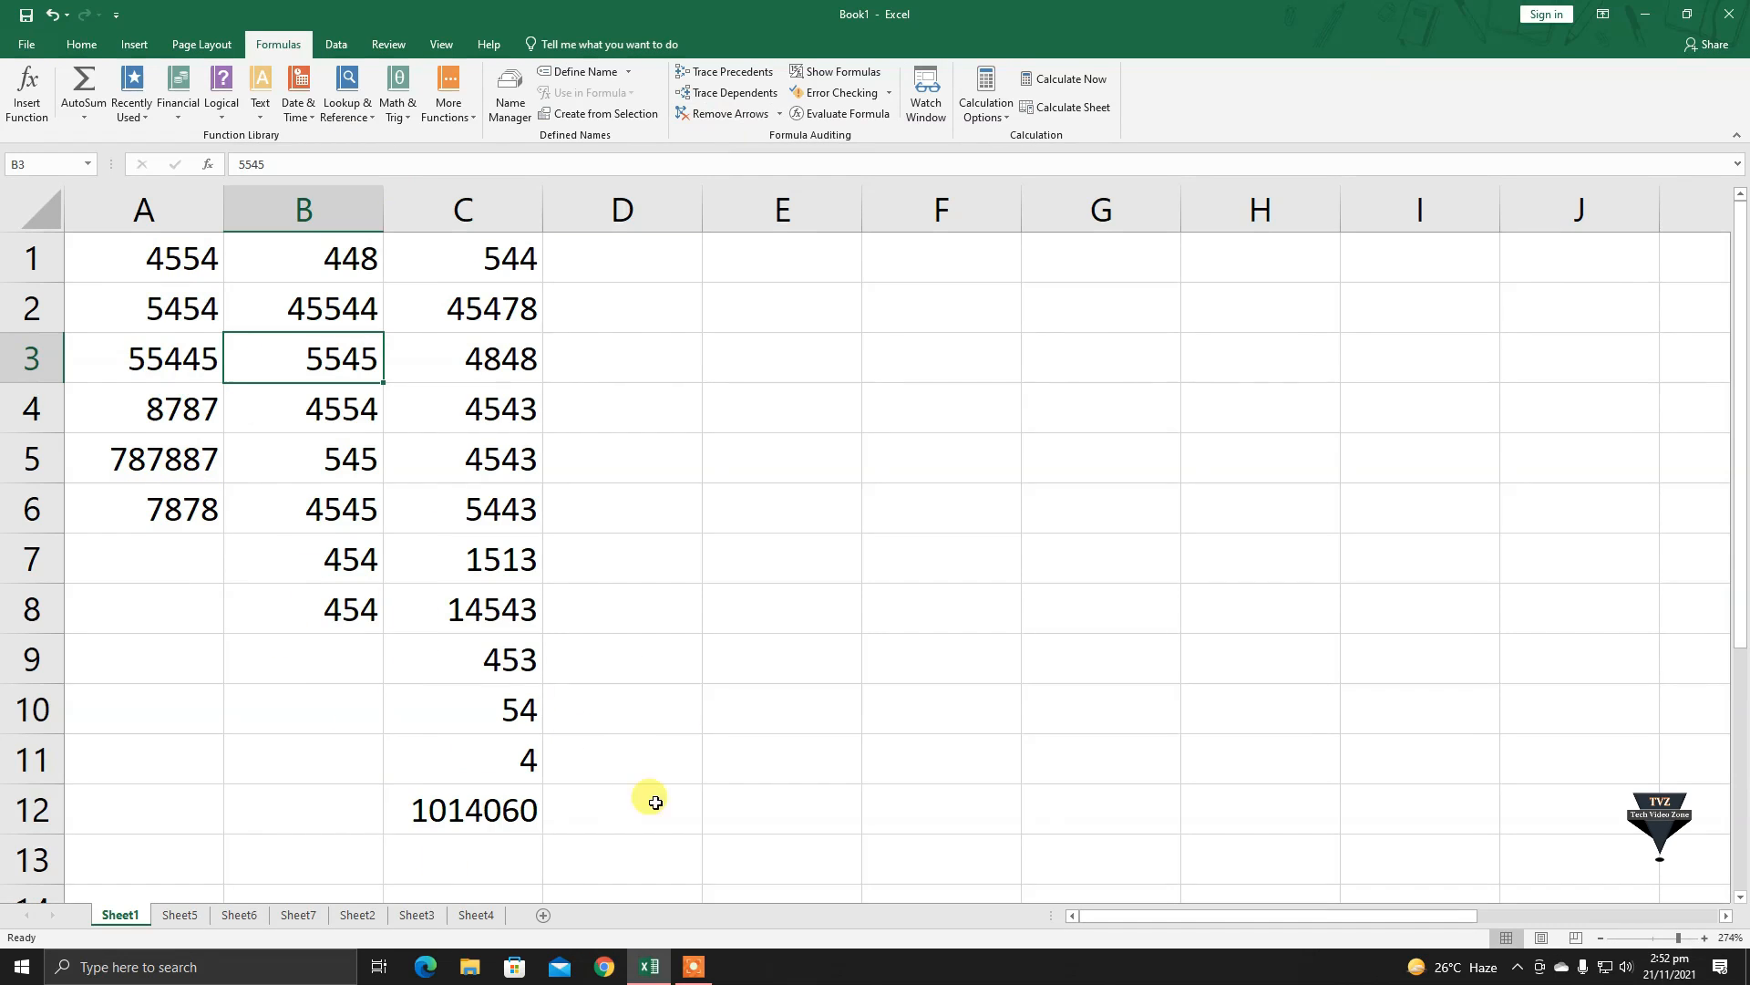
pyautogui.click(488, 824)
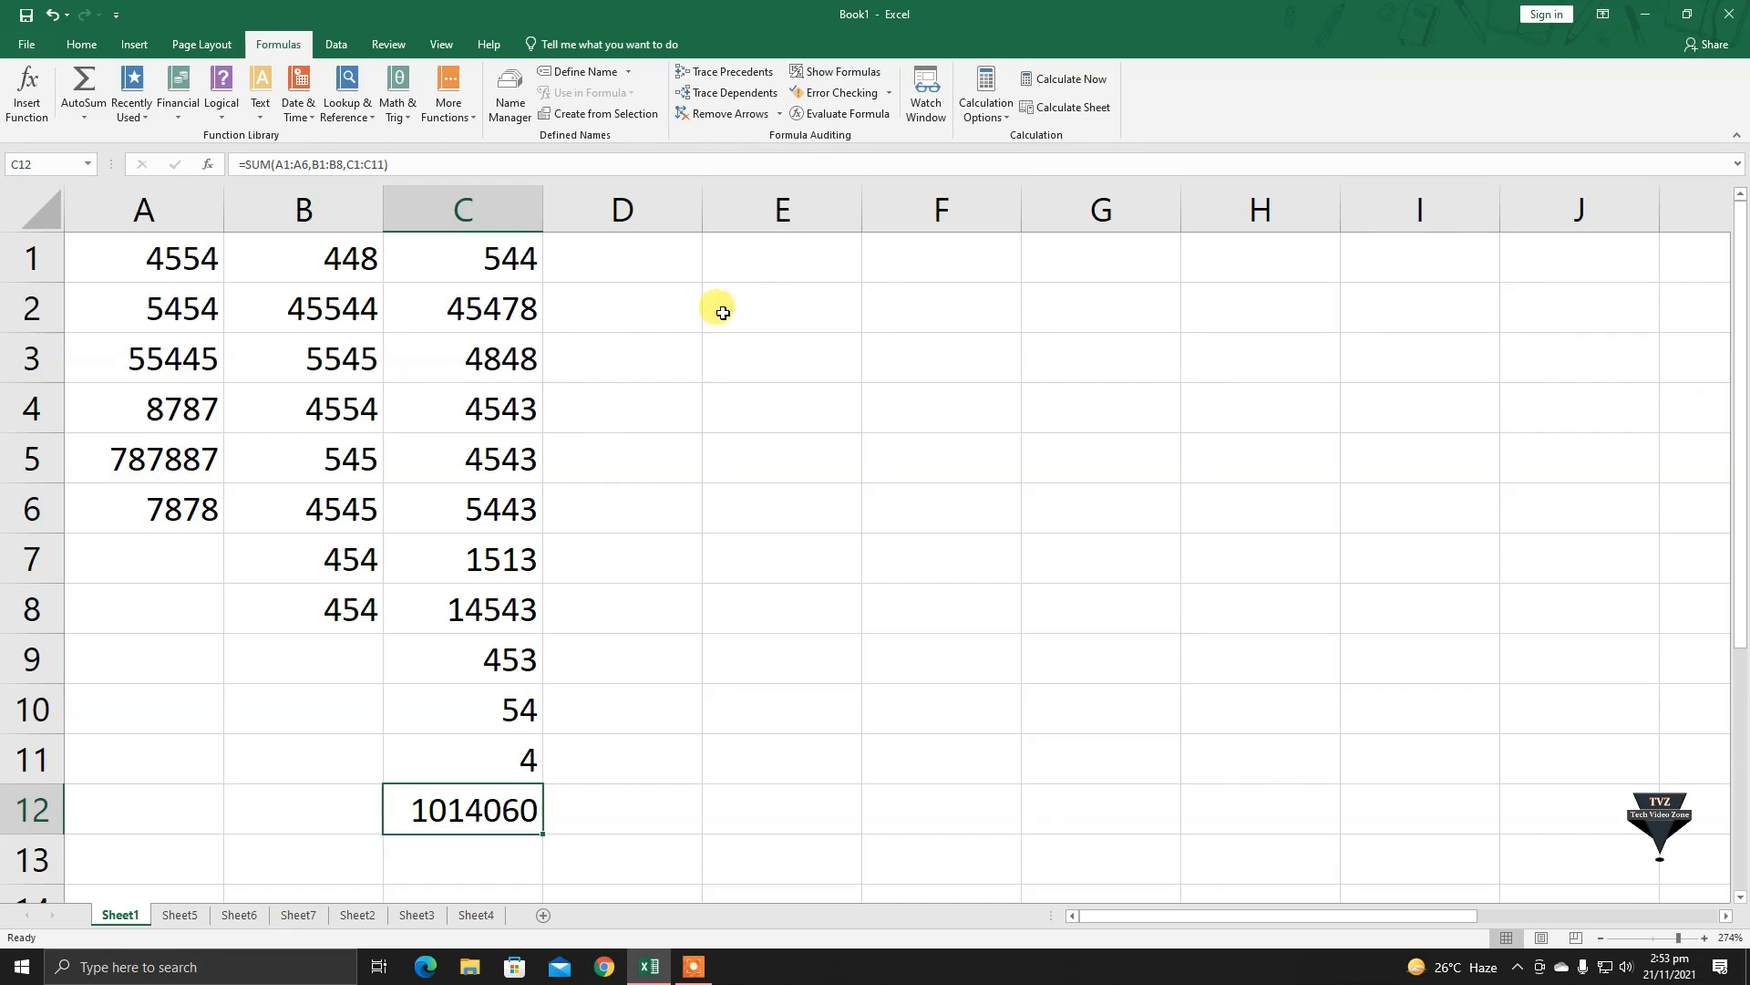
# Enter the values 4554, 453, 4545, 454 and 511 in cells E2 to E6 on Sheet1
pyautogui.click(802, 324)
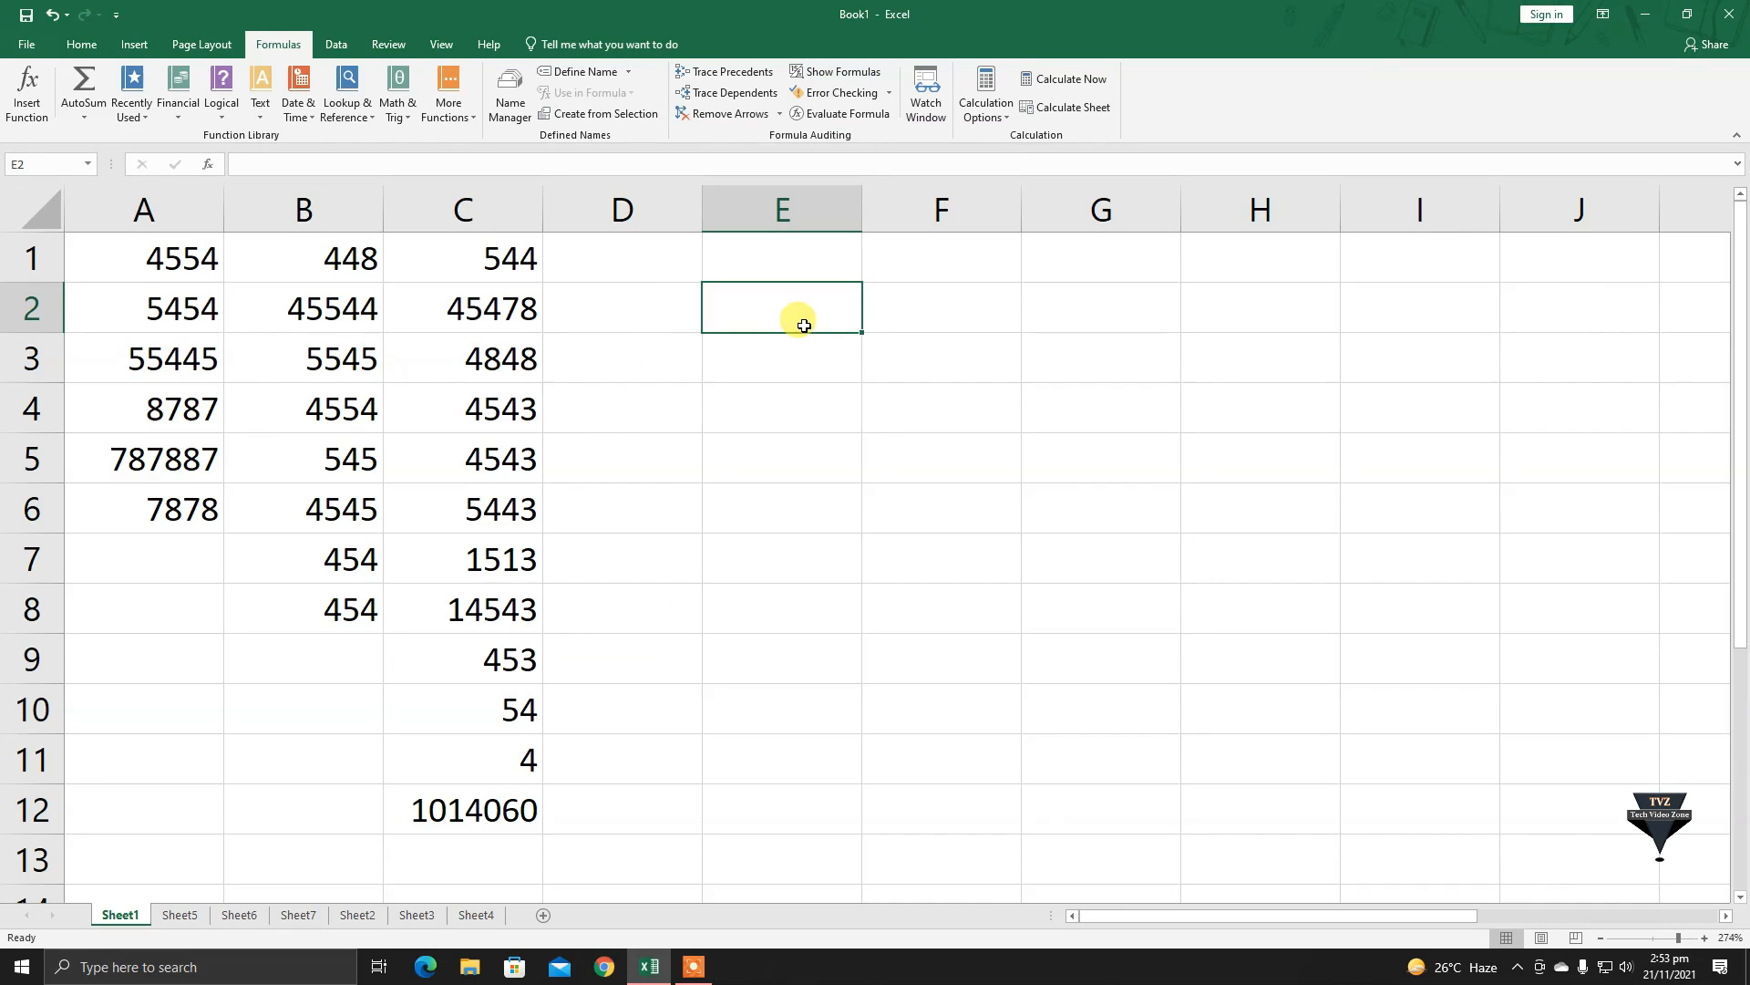
pyautogui.write('4')
pyautogui.press('Return')
pyautogui.write('453')
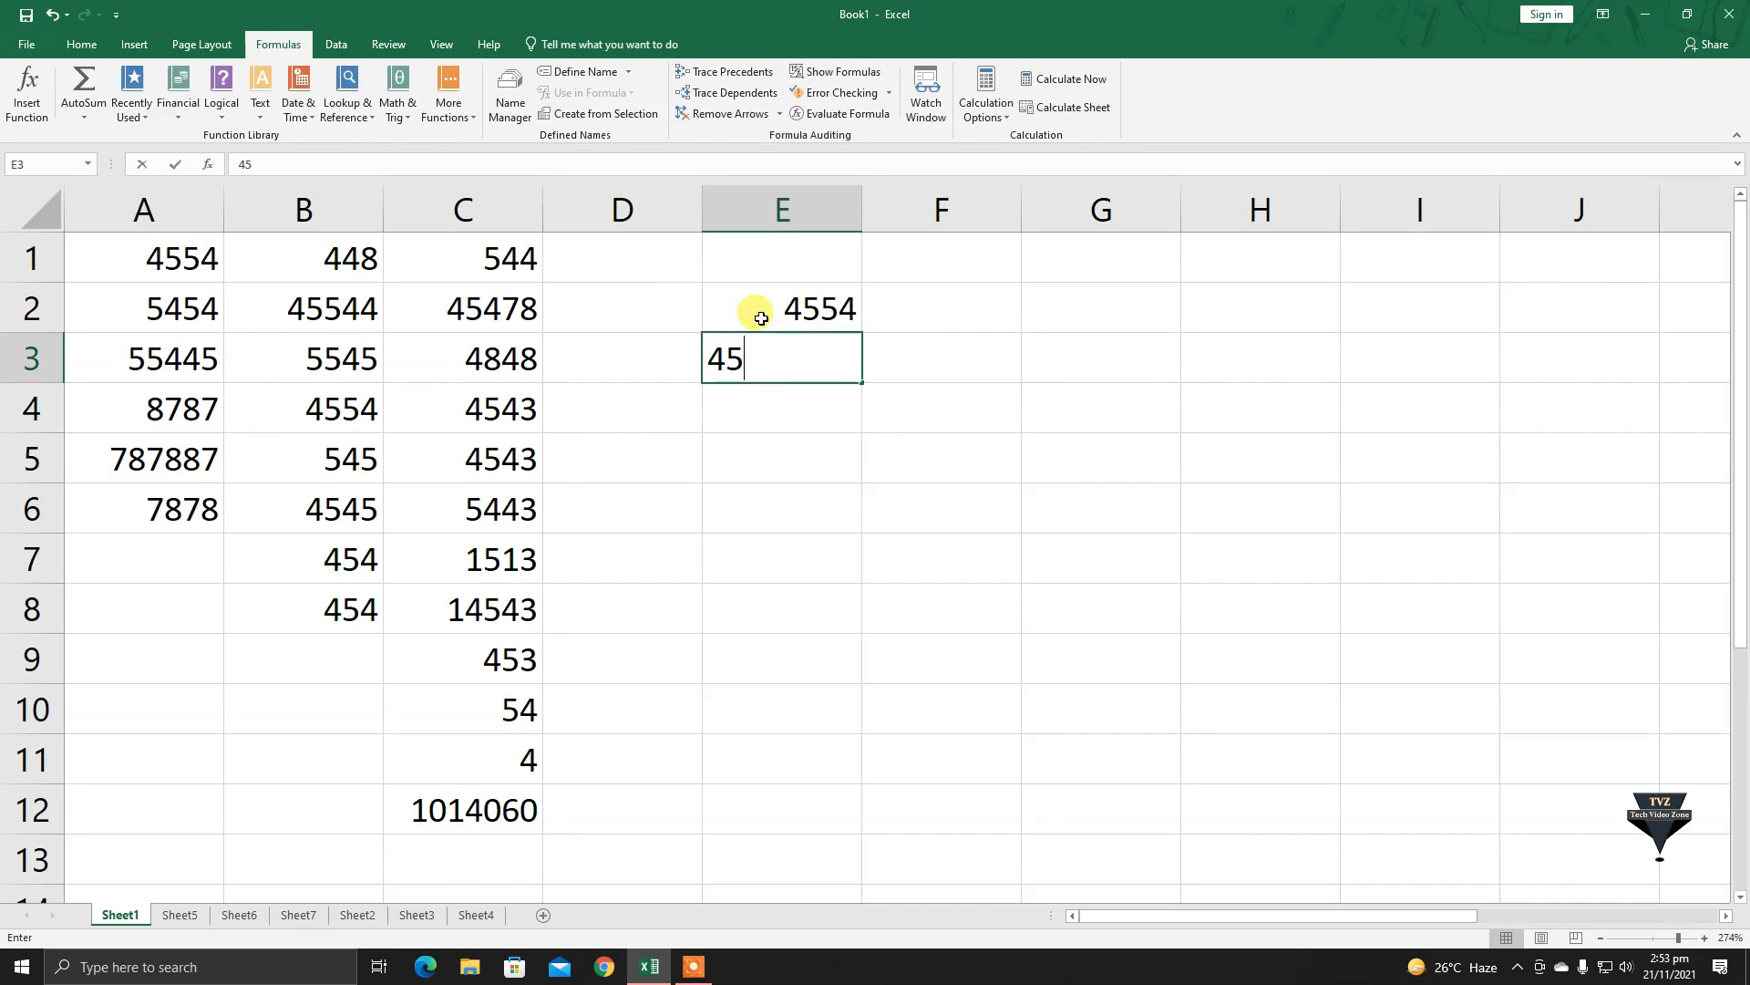
pyautogui.press('Return')
pyautogui.write('4545')
pyautogui.press('Return')
pyautogui.write('454')
pyautogui.press('Return')
pyautogui.write('511')
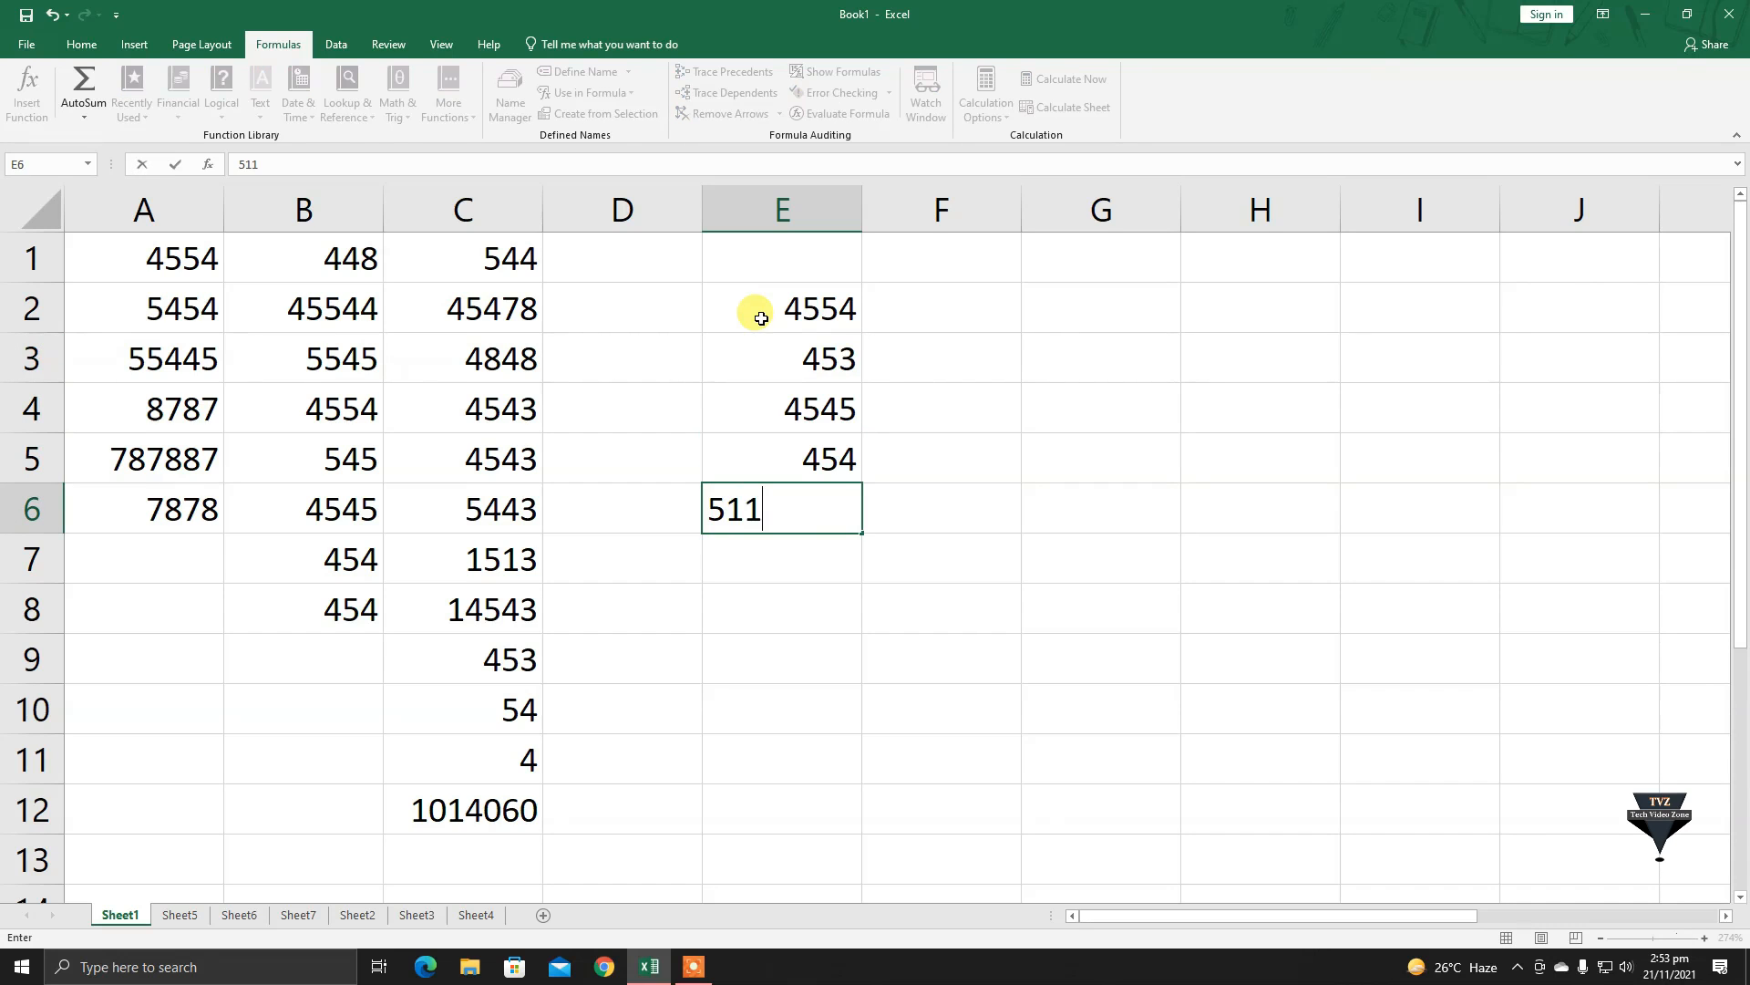
pyautogui.press('Return')
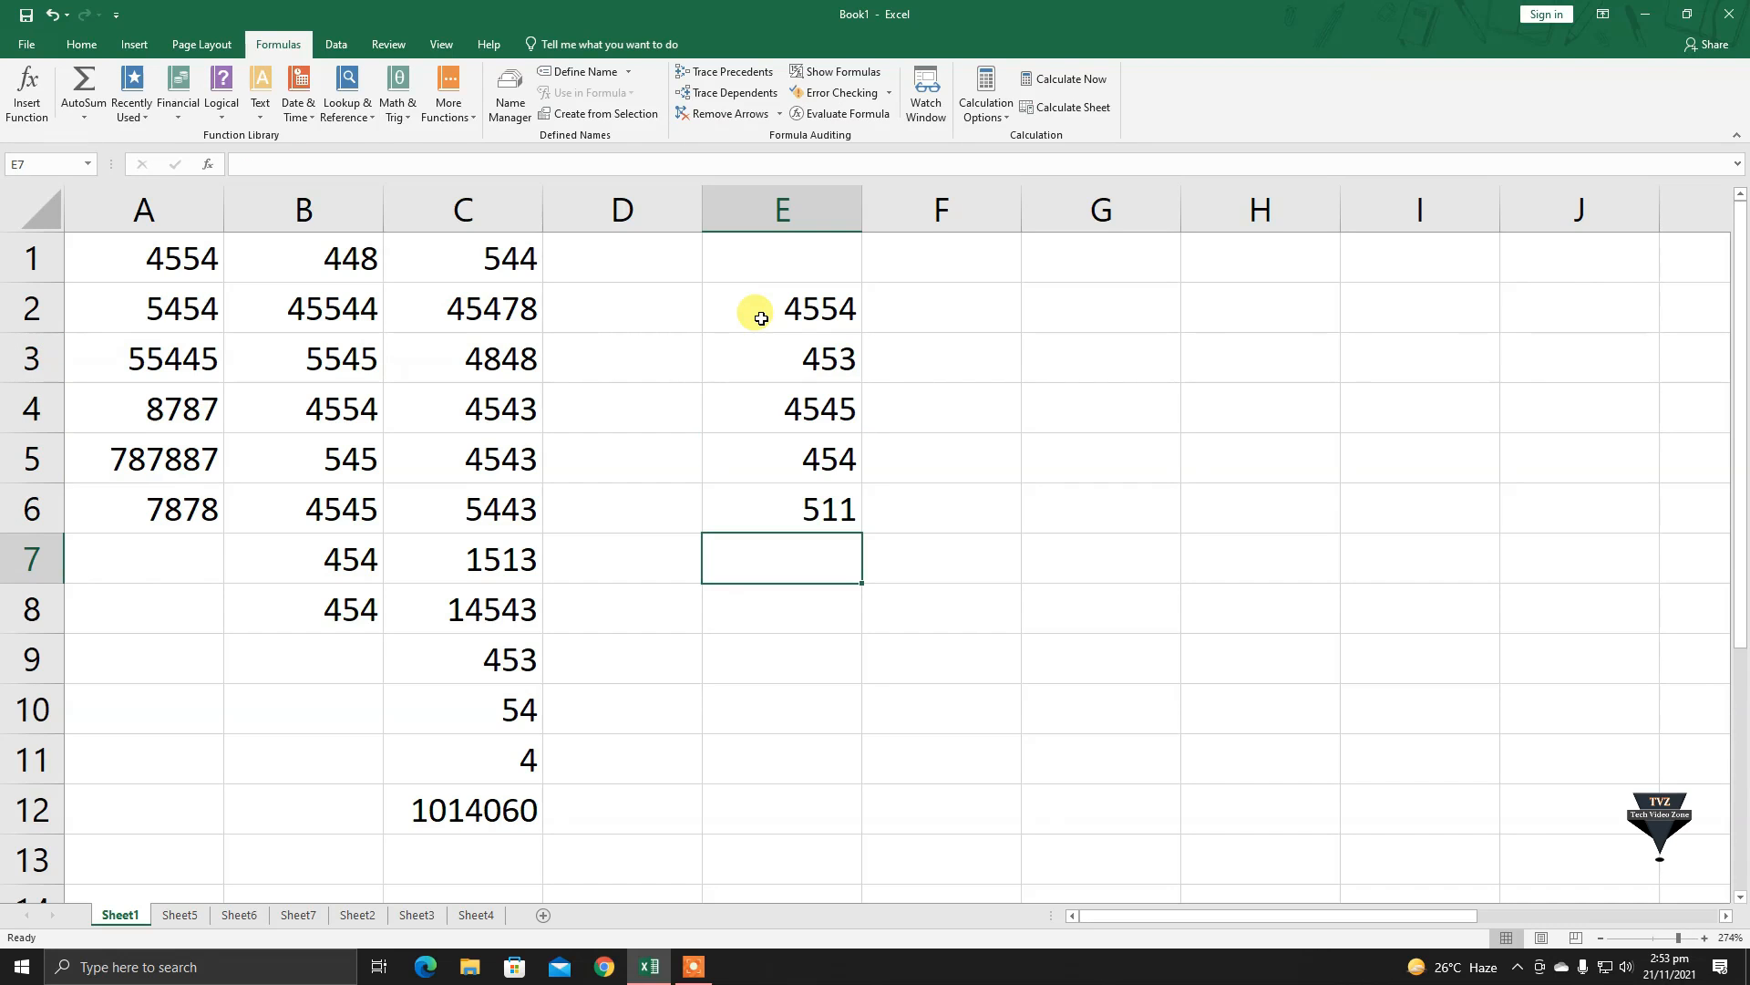
# Calculate the average of E2:E6 in cell E7 using the AutoSum Average function
pyautogui.click(46, 103)
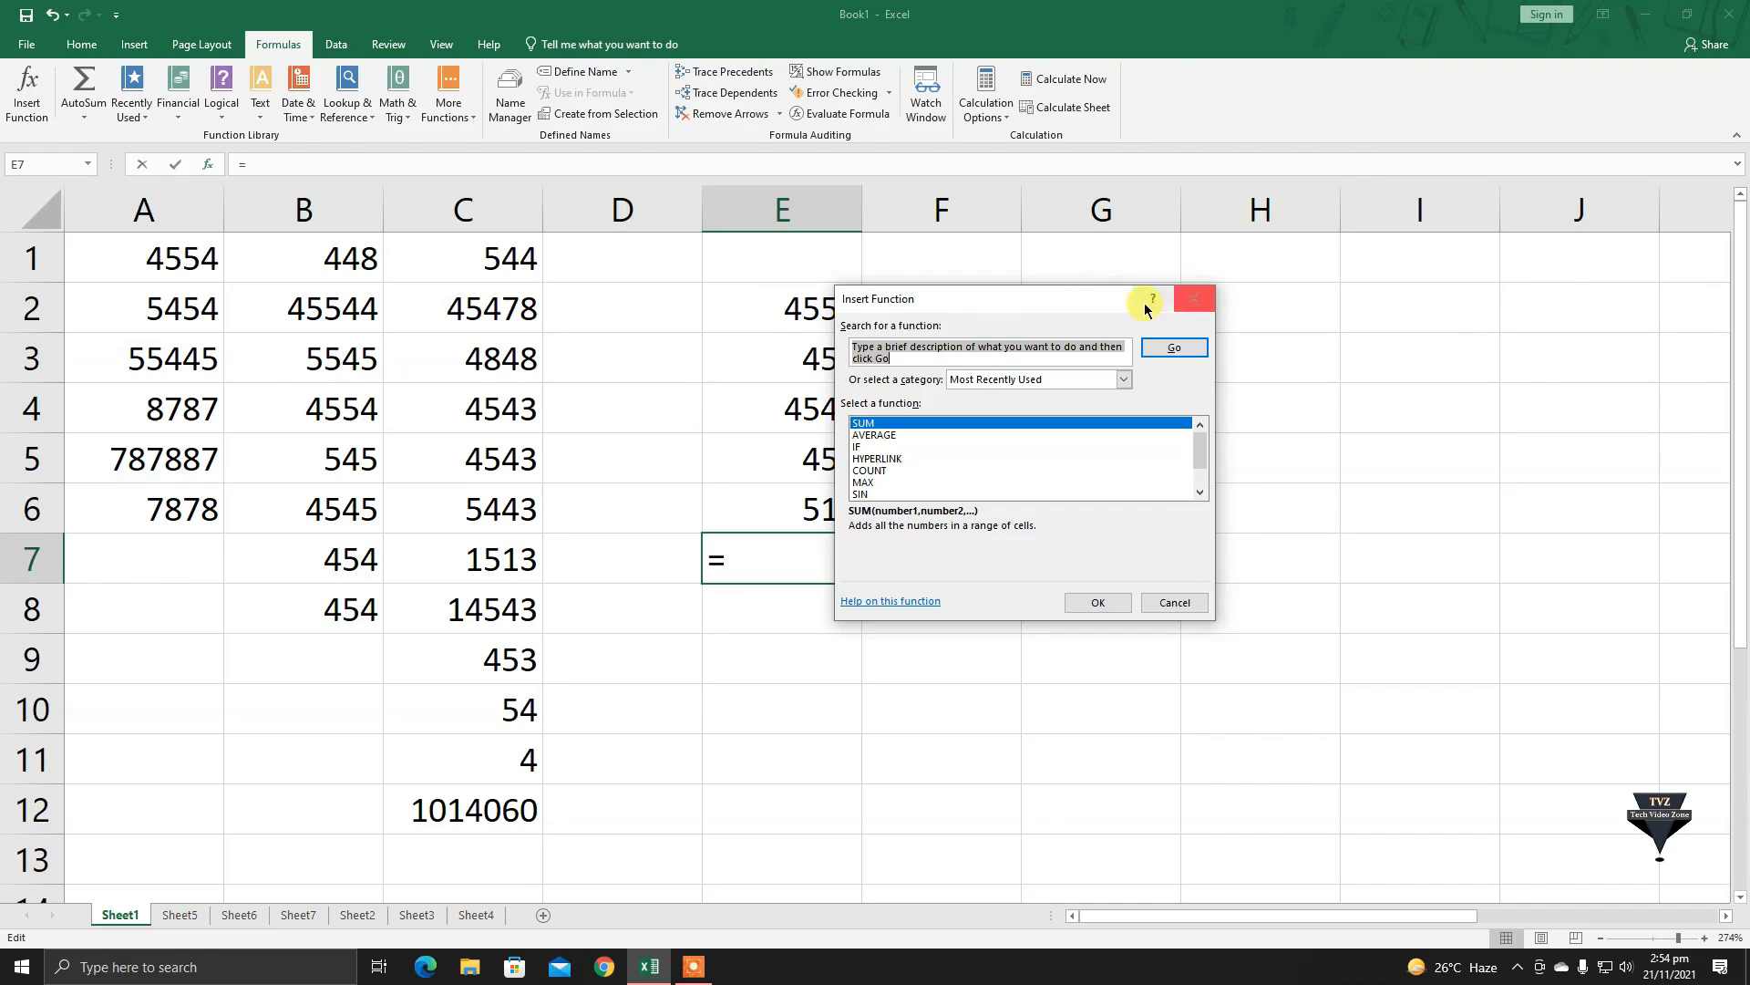
pyautogui.click(1194, 298)
pyautogui.click(82, 117)
pyautogui.click(123, 158)
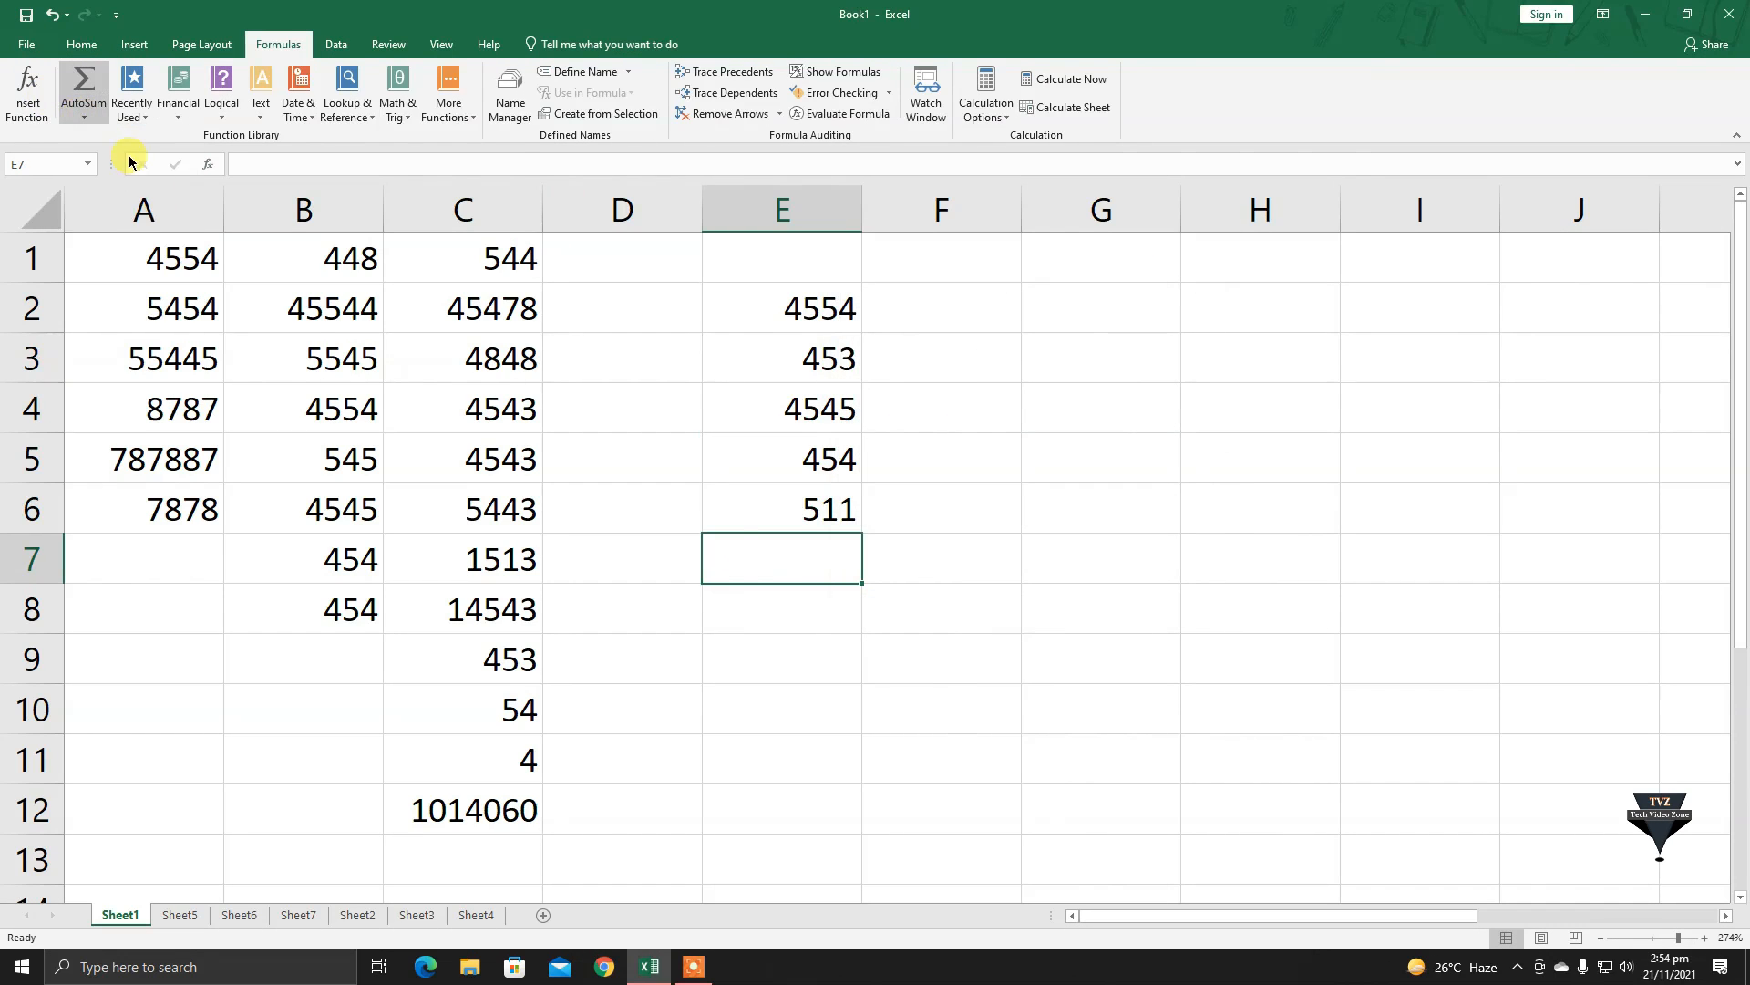
pyautogui.press('Return')
# Enter the values 445, 458, 454, 454 and 484 in cells G2 to G6
pyautogui.click(1105, 327)
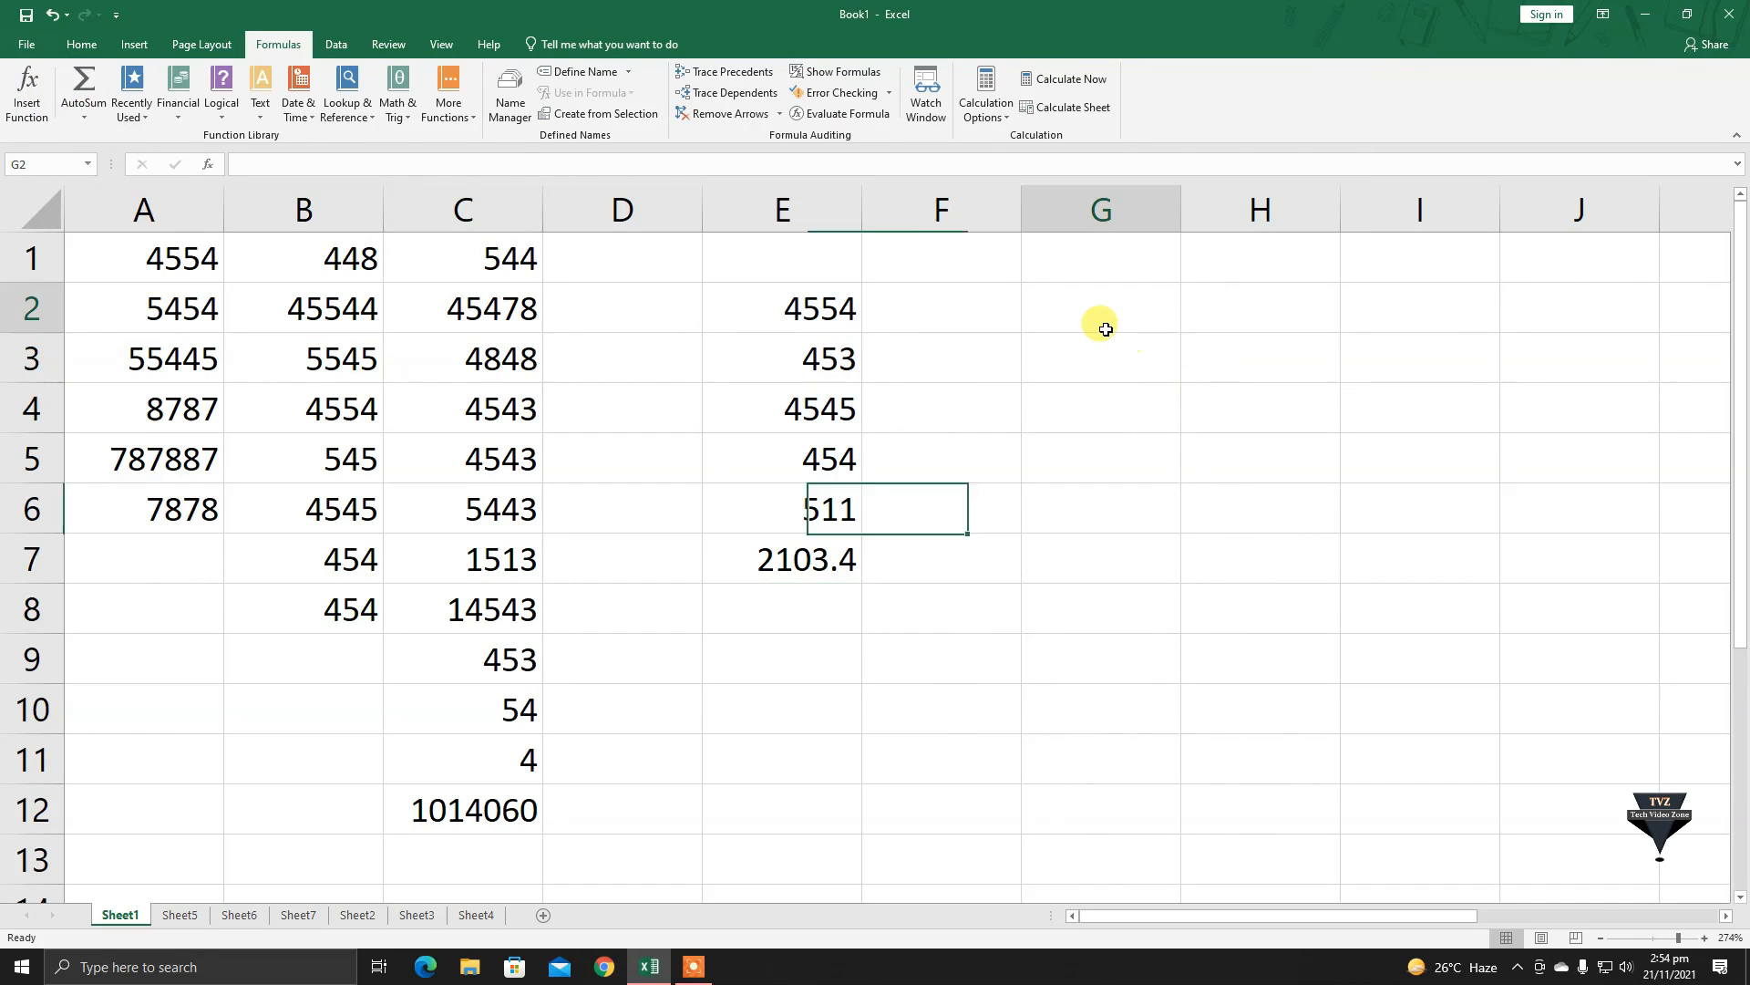
pyautogui.write('445')
pyautogui.press('Return')
pyautogui.write('458')
pyautogui.press('Return')
pyautogui.write('454')
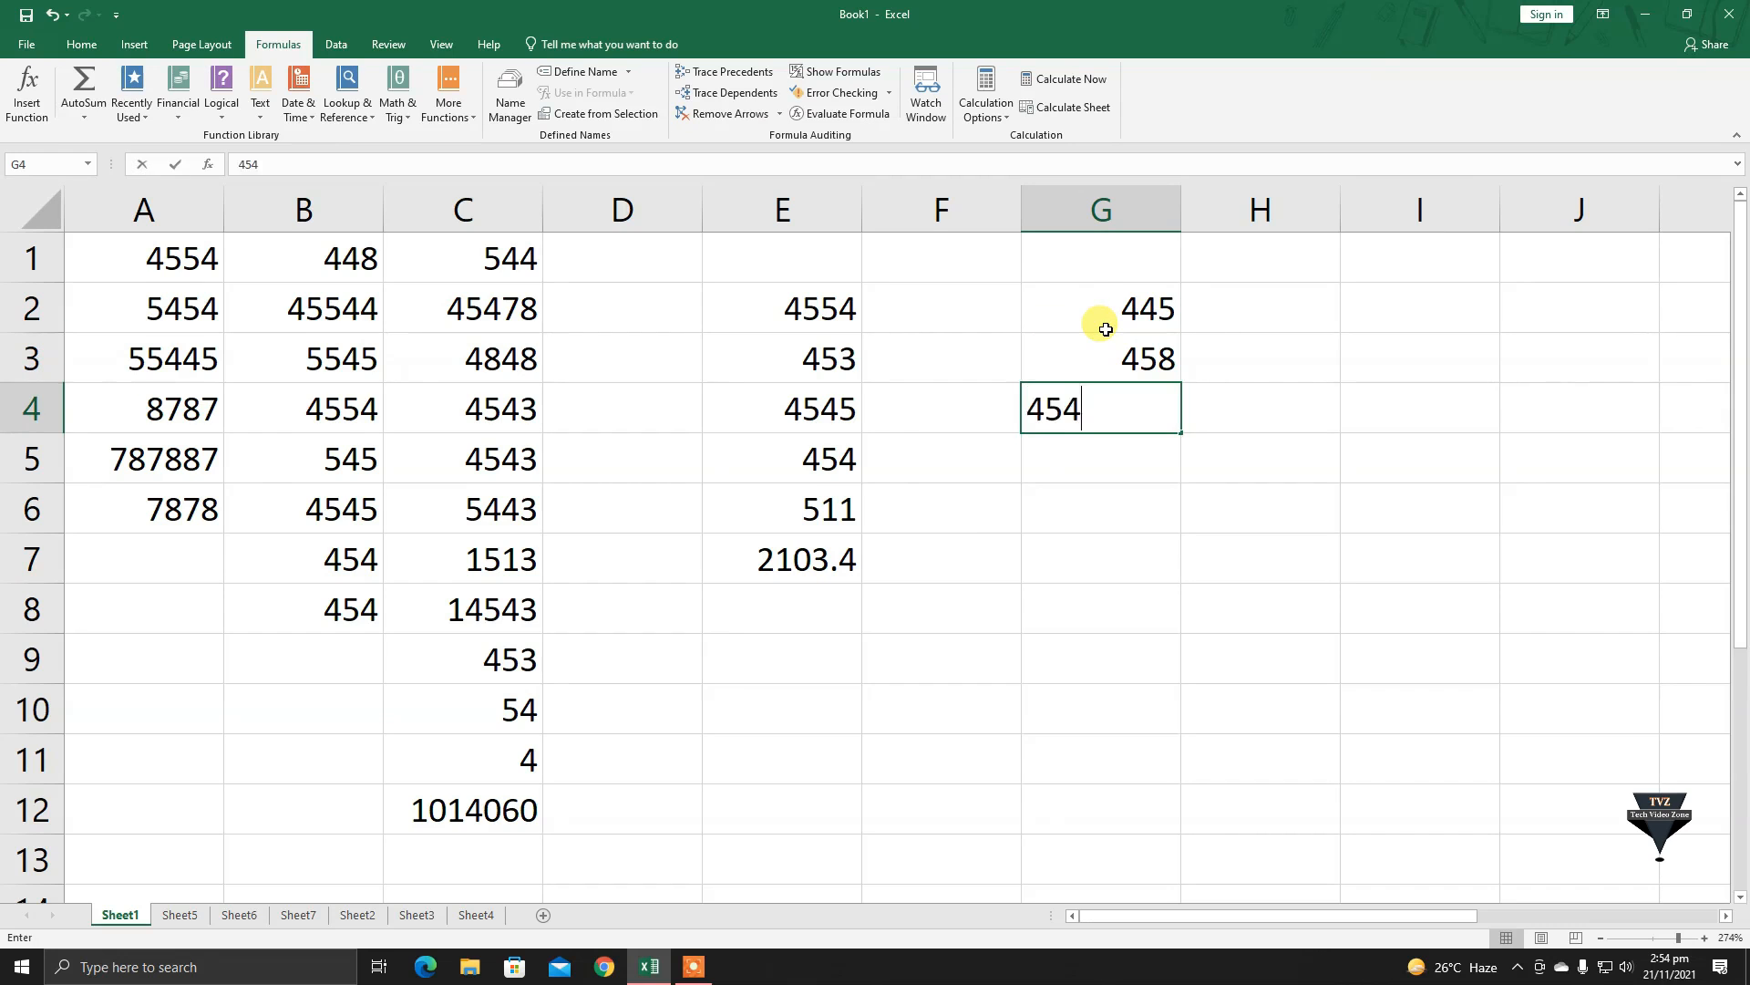
pyautogui.press('Return')
pyautogui.write('454')
pyautogui.press('Return')
pyautogui.write('484')
pyautogui.press('Return')
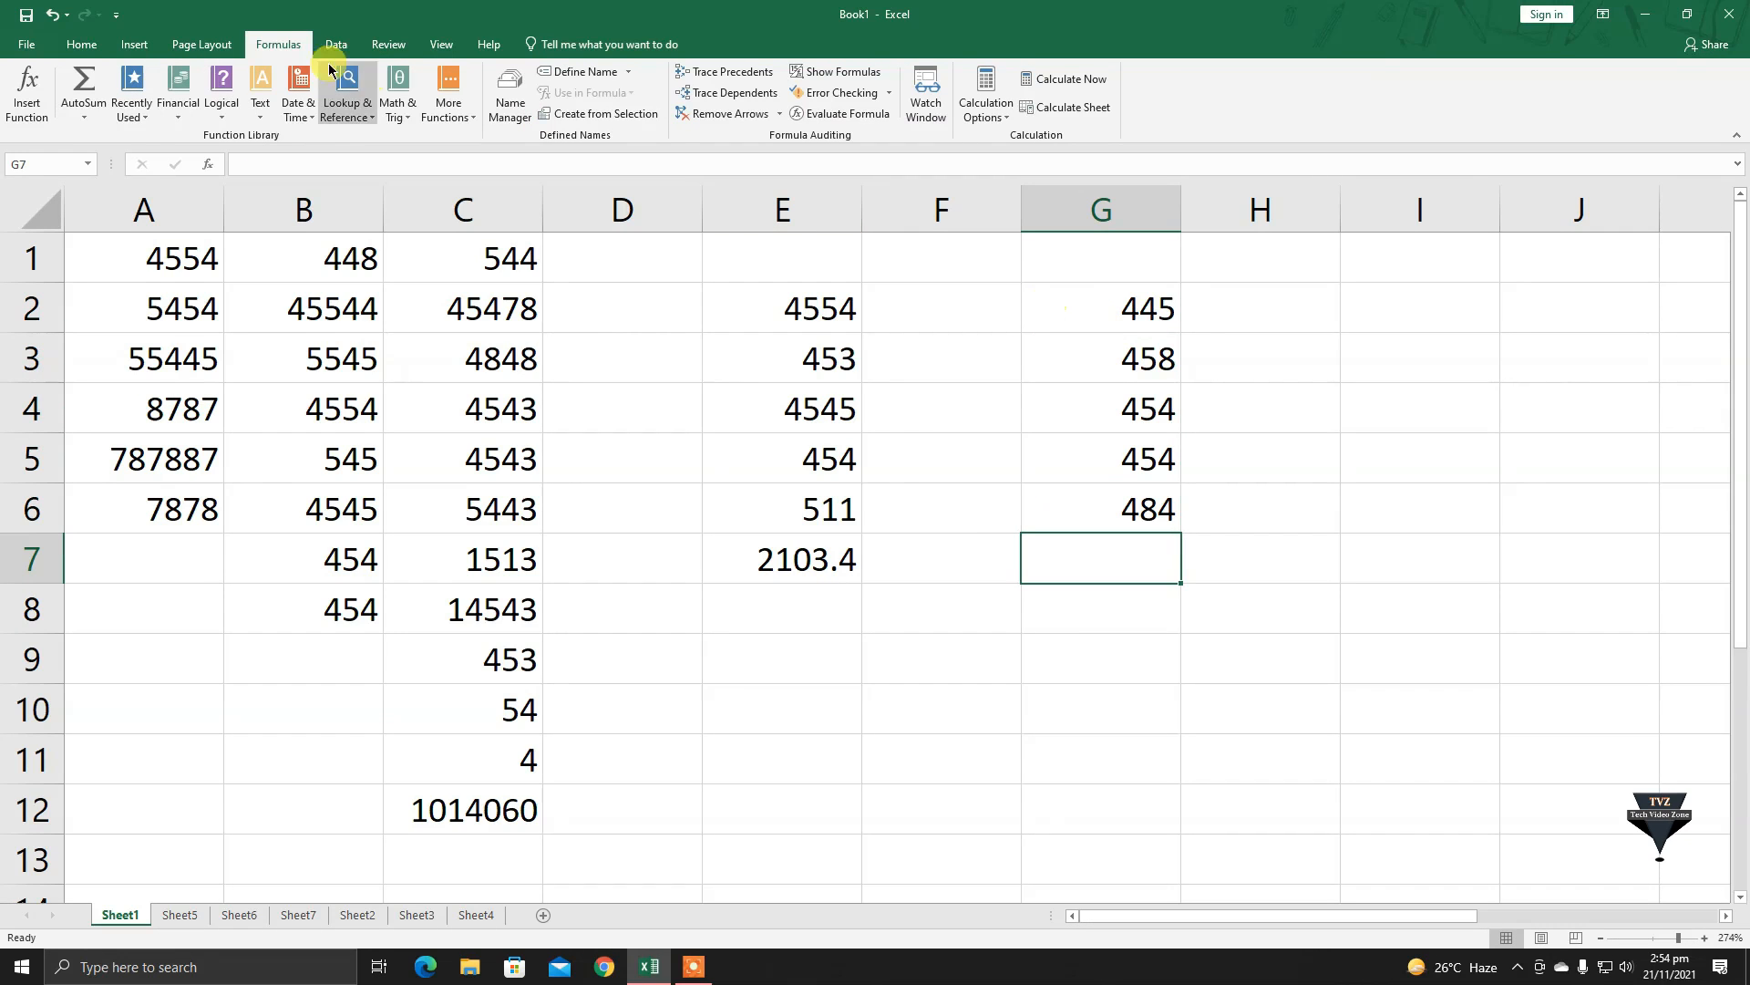
# Count the numbers in G2:G6 in cell G7 using the AutoSum Count Numbers function
pyautogui.click(84, 117)
pyautogui.click(137, 189)
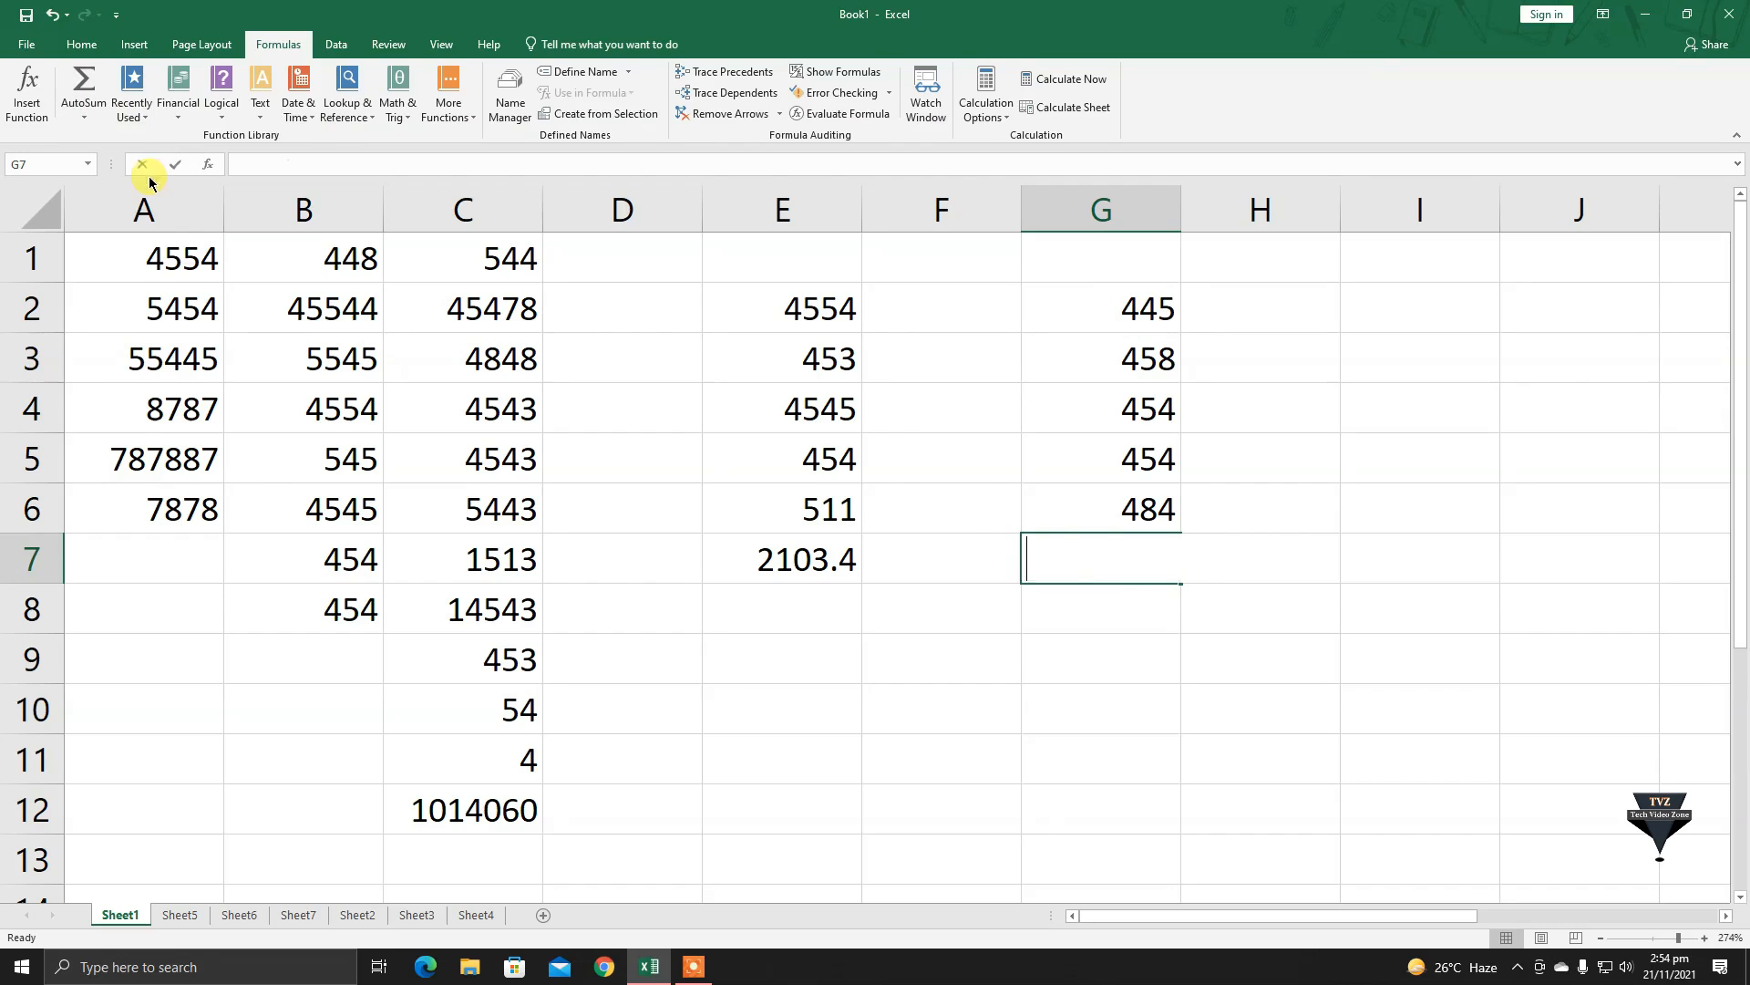
pyautogui.press('Return')
# Enter the values 844, 5454, 545, 454 and 454 in cells I3 to I7
pyautogui.click(1390, 356)
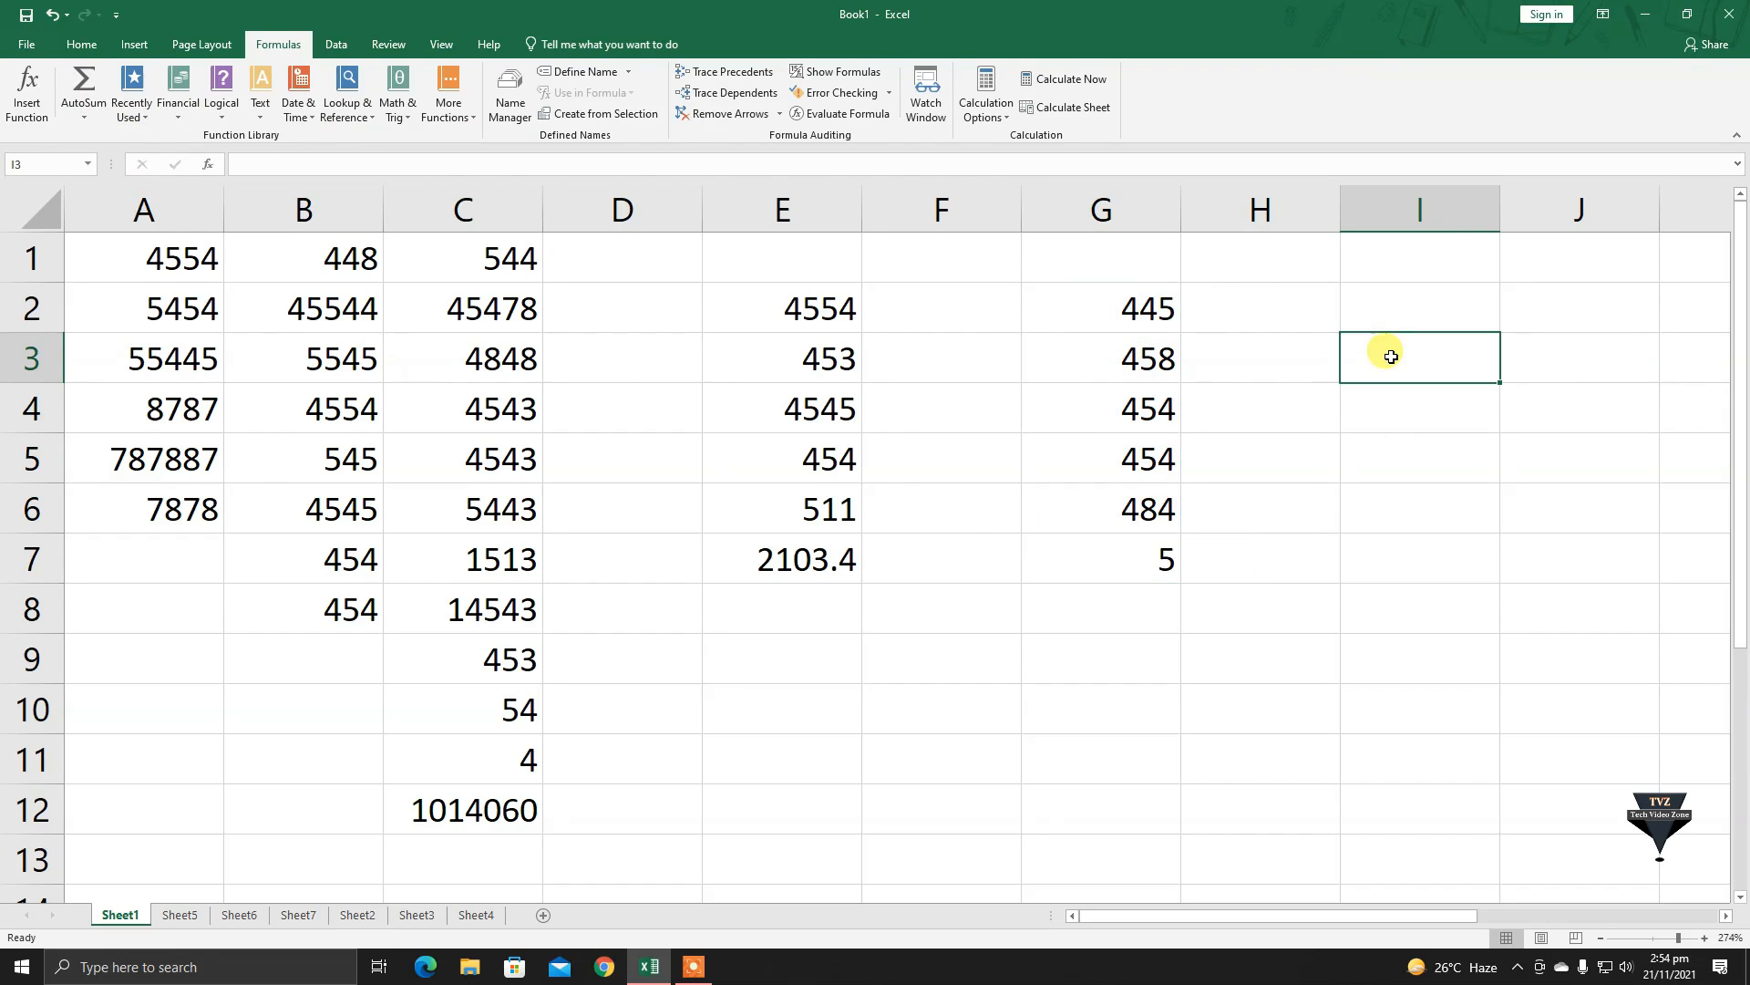
pyautogui.write('844')
pyautogui.press('Return')
pyautogui.write('5454')
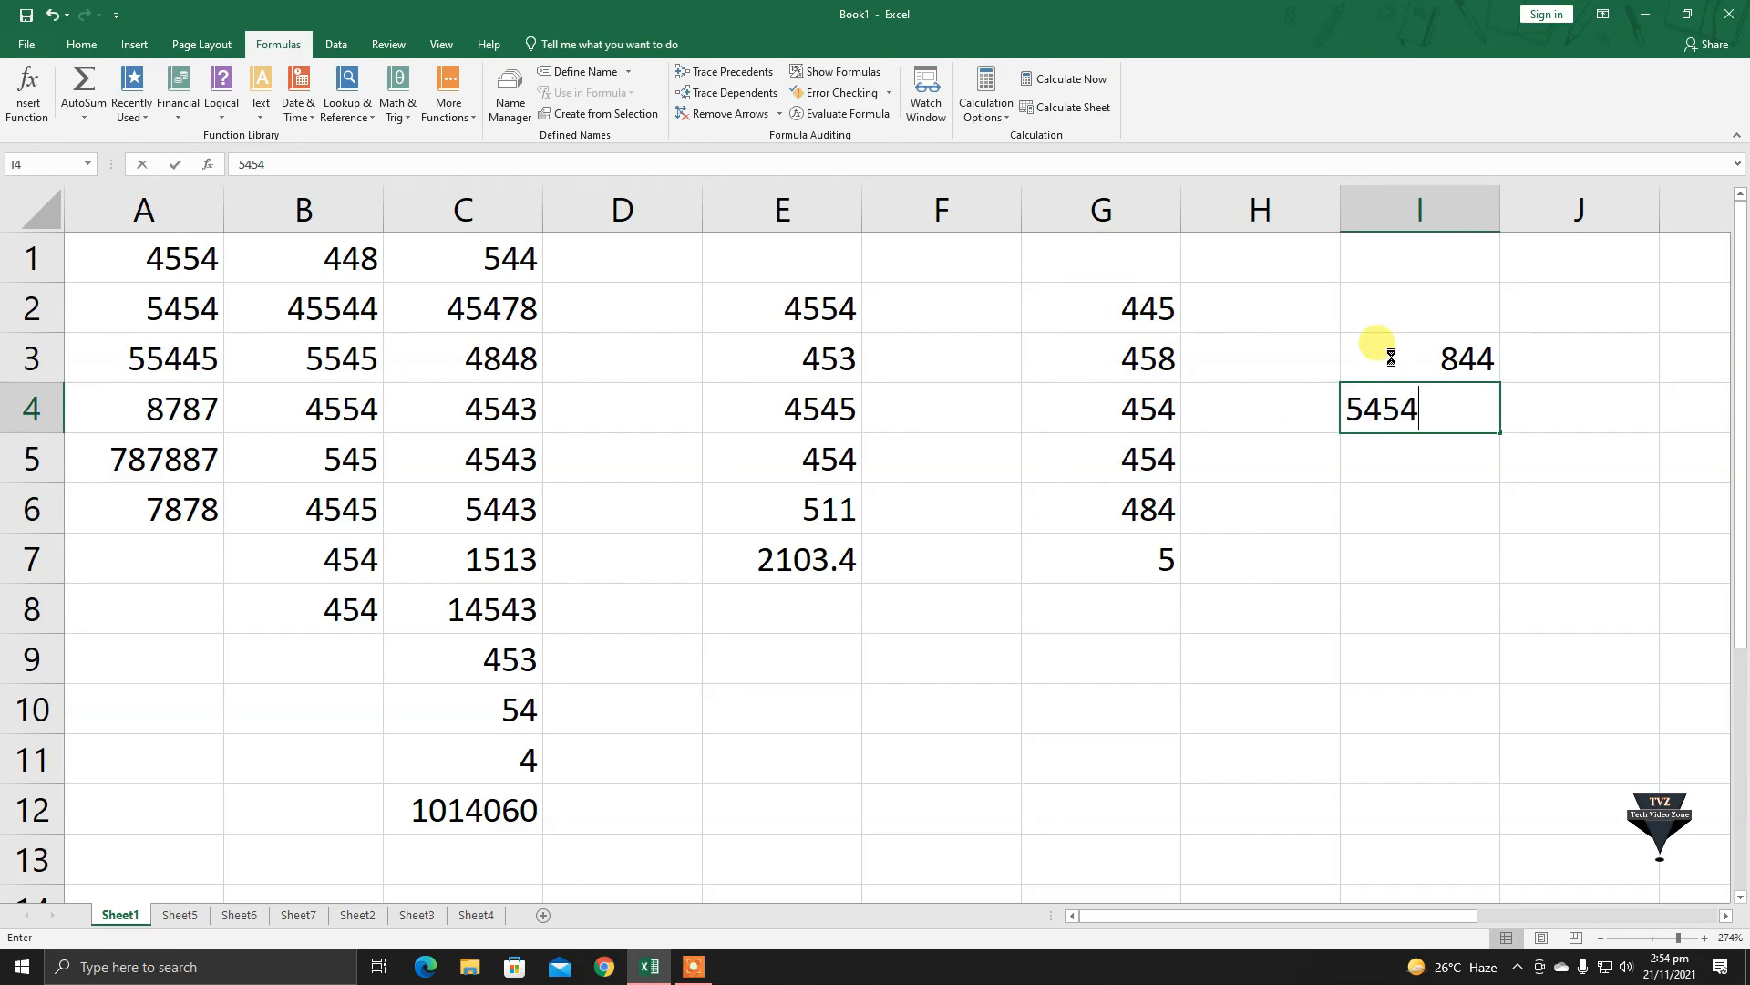
pyautogui.press('Return')
pyautogui.write('545')
pyautogui.press('Return')
pyautogui.write('454')
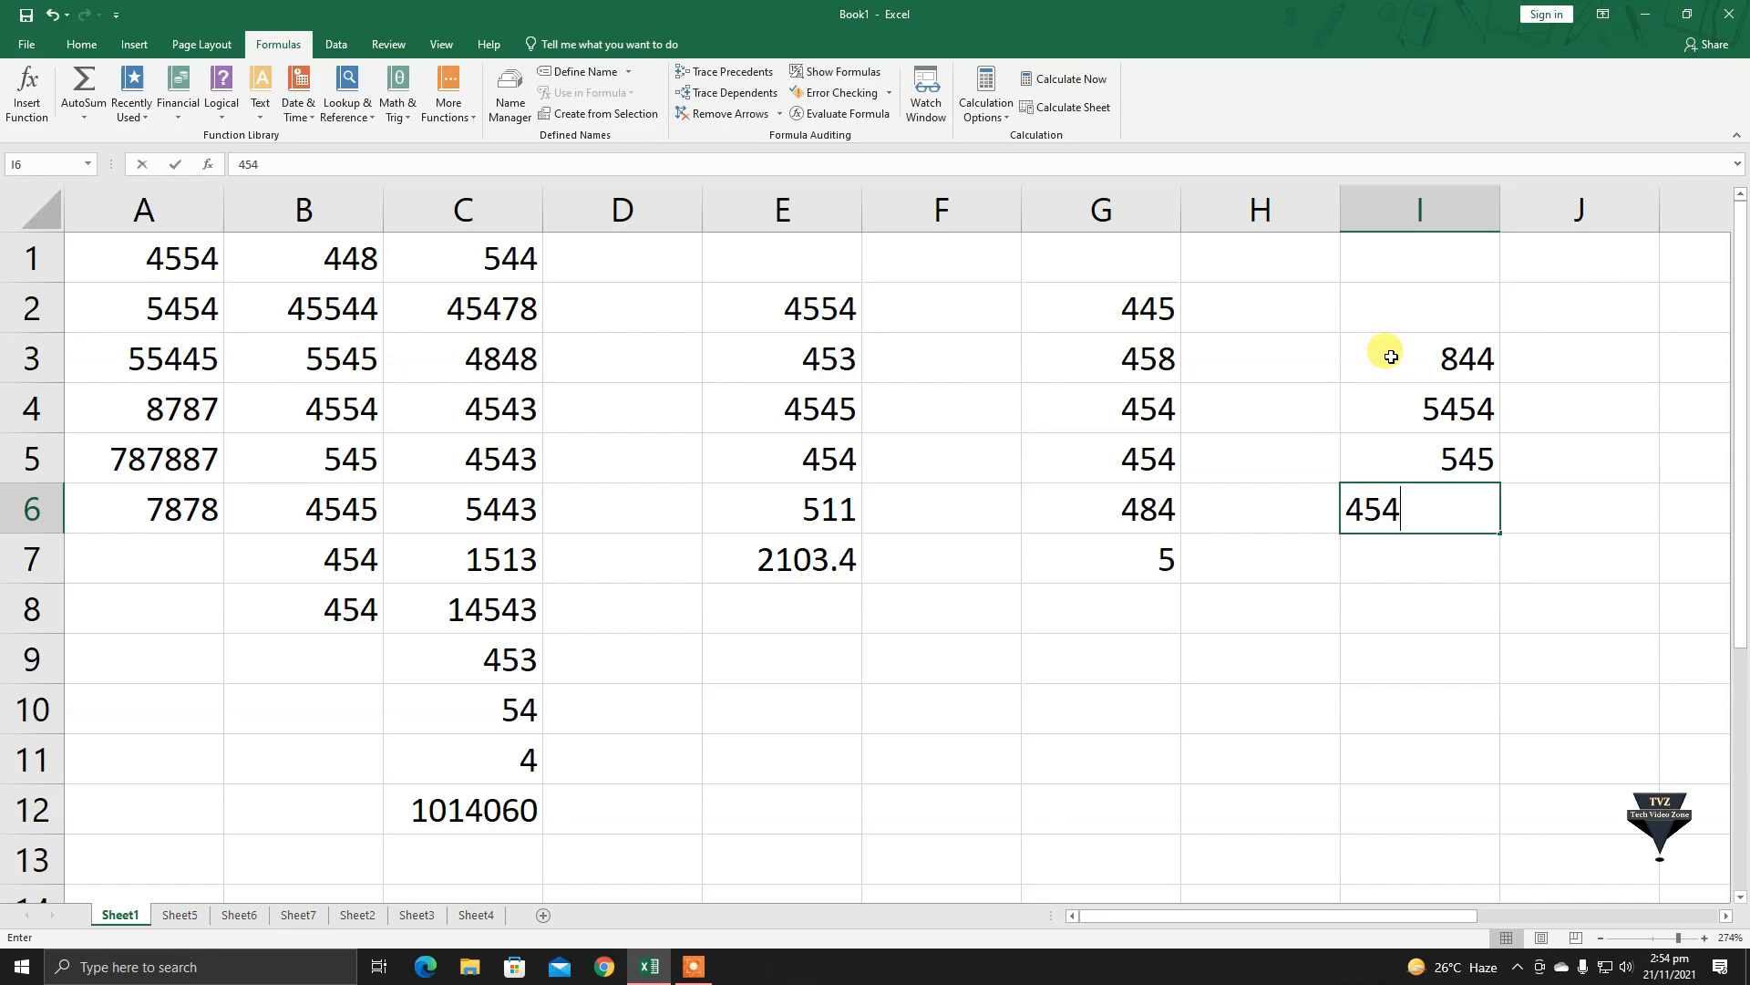
pyautogui.press('Return')
pyautogui.write('454')
pyautogui.press('Return')
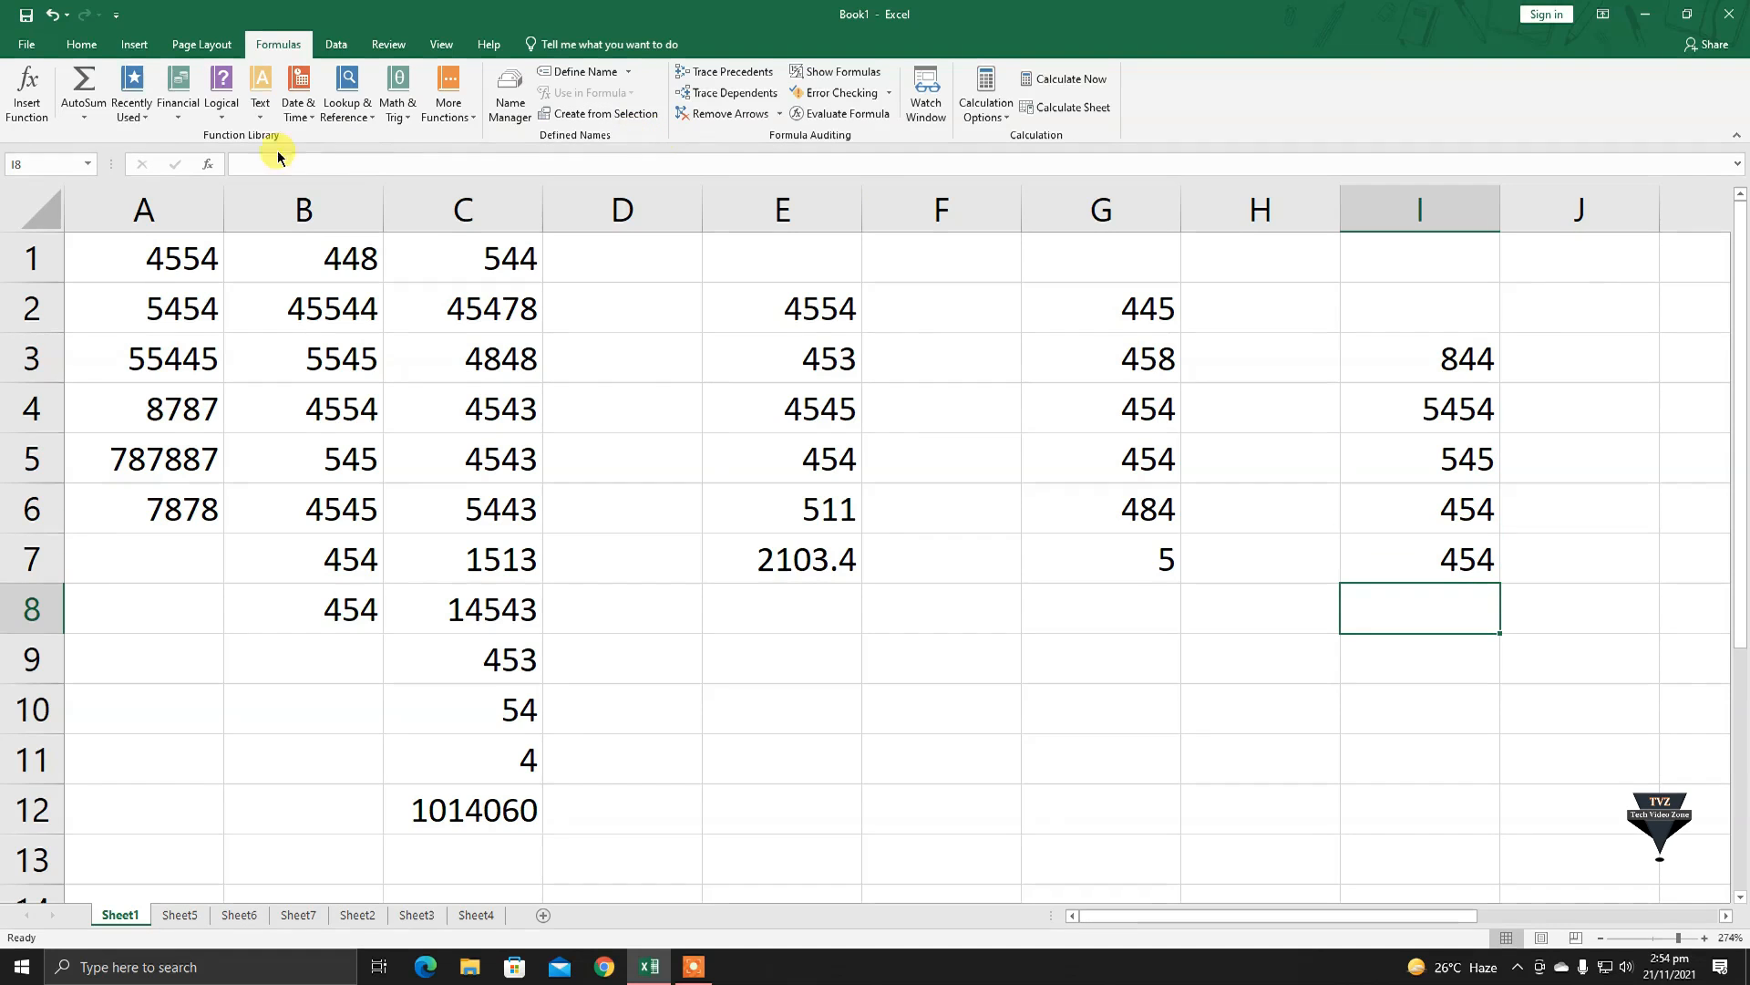
# Find the minimum of I3:I7 in cell I8 using the AutoSum Min function
pyautogui.click(84, 117)
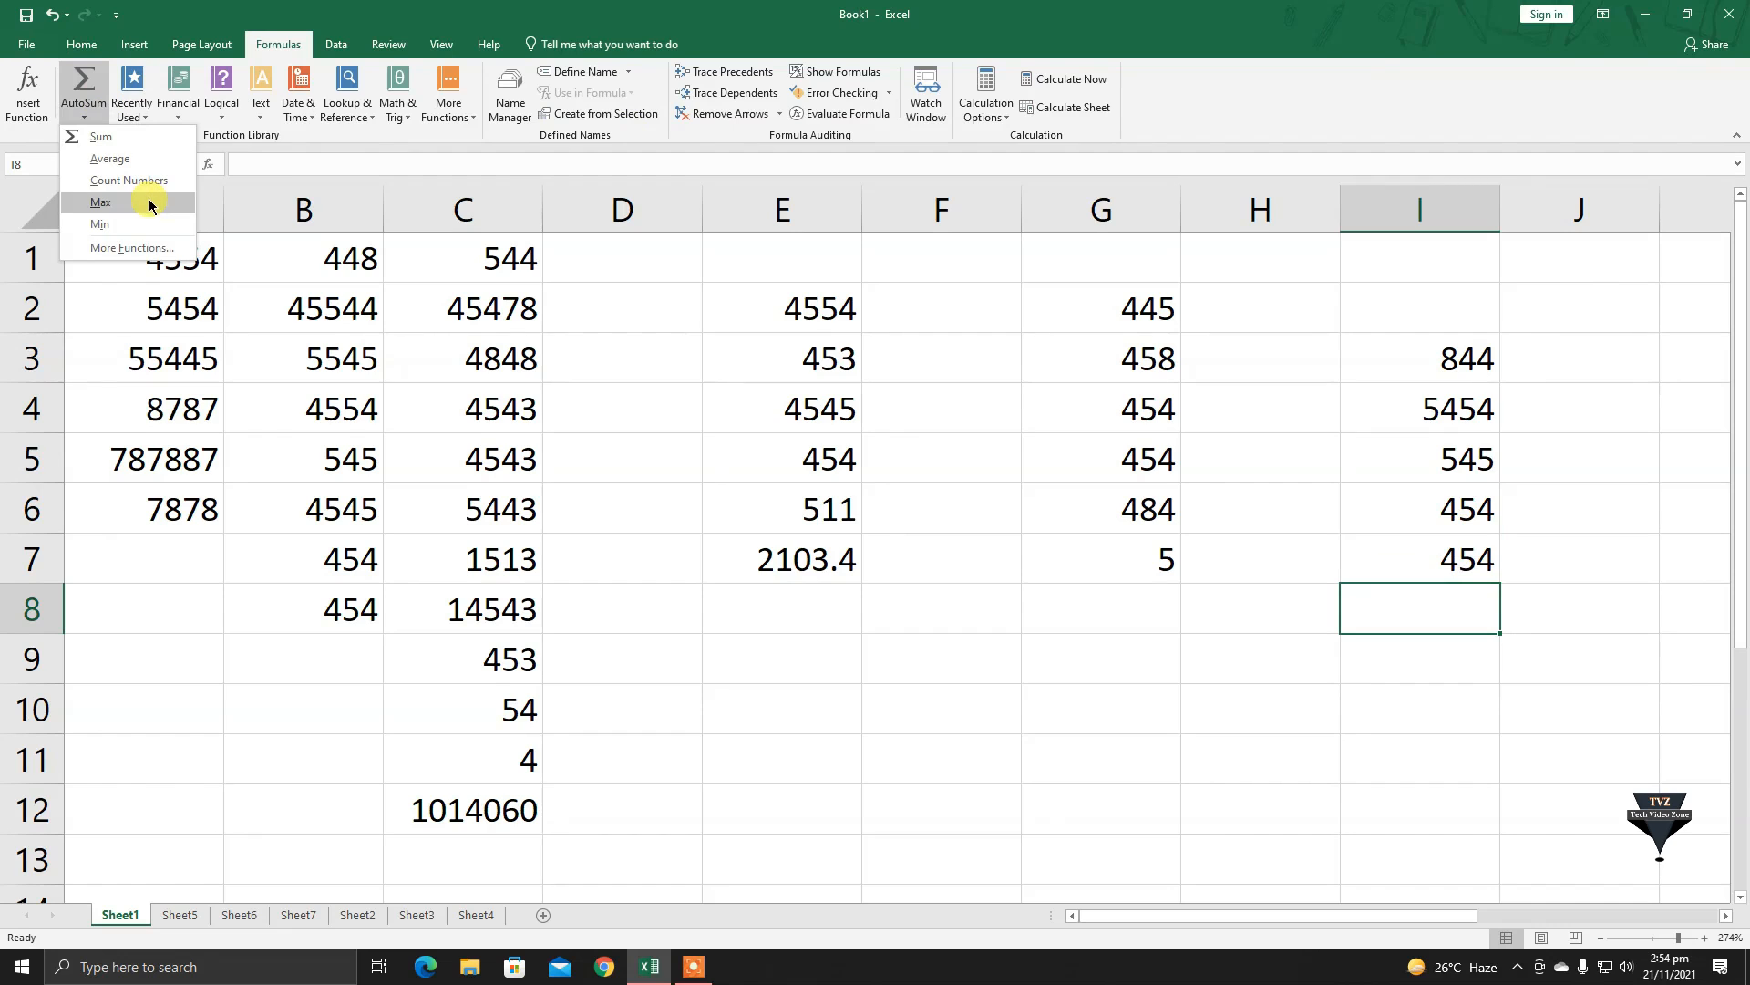
pyautogui.click(137, 224)
pyautogui.press('Return')
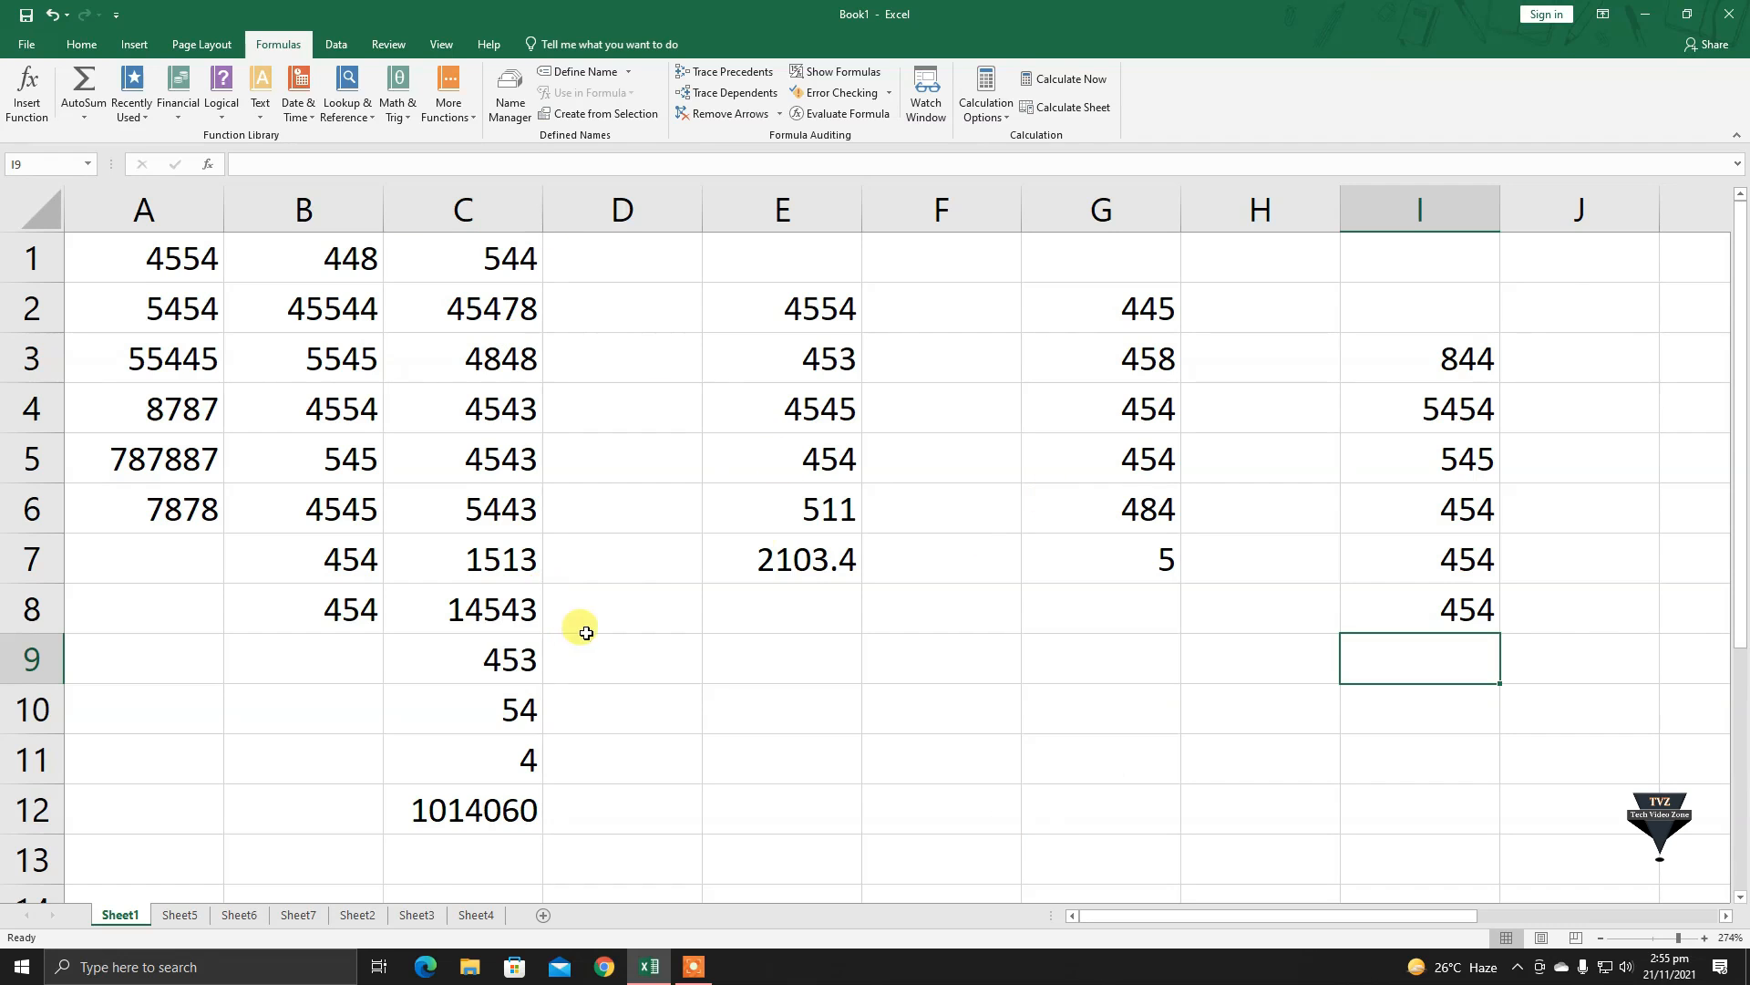
# Select I8, display the formulas on Sheet1, and examine those in C12, E7, G7 and I8
pyautogui.click(1422, 608)
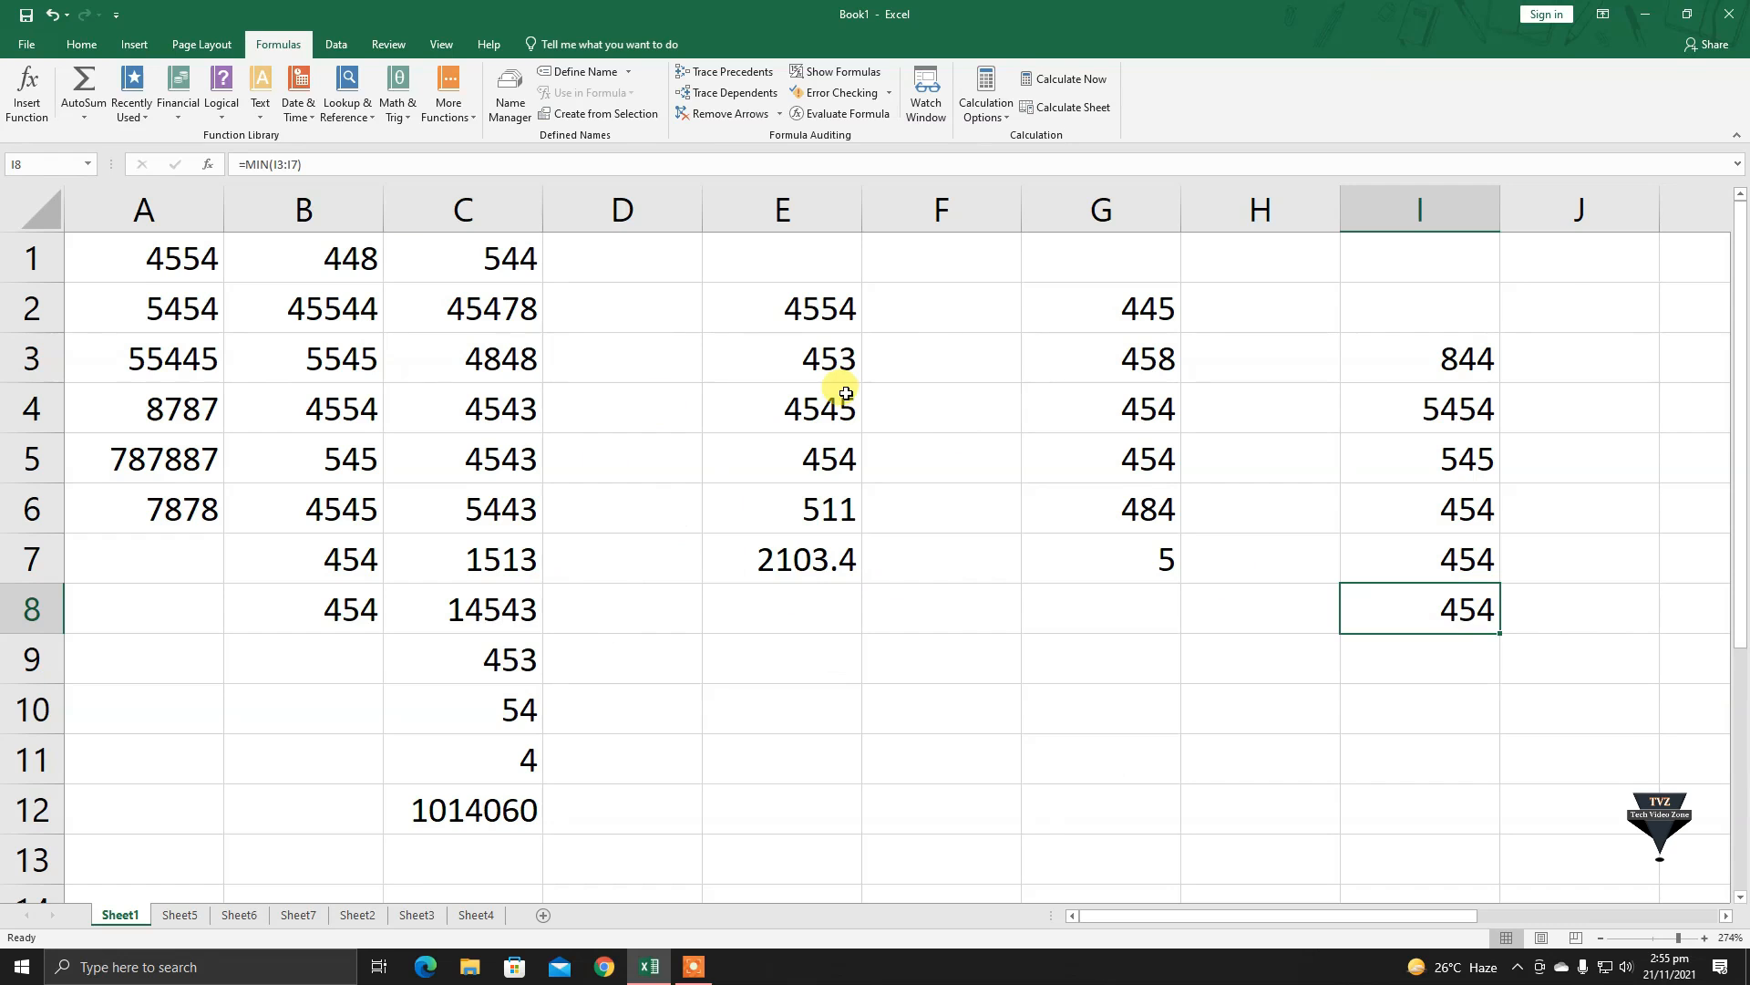
pyautogui.click(844, 73)
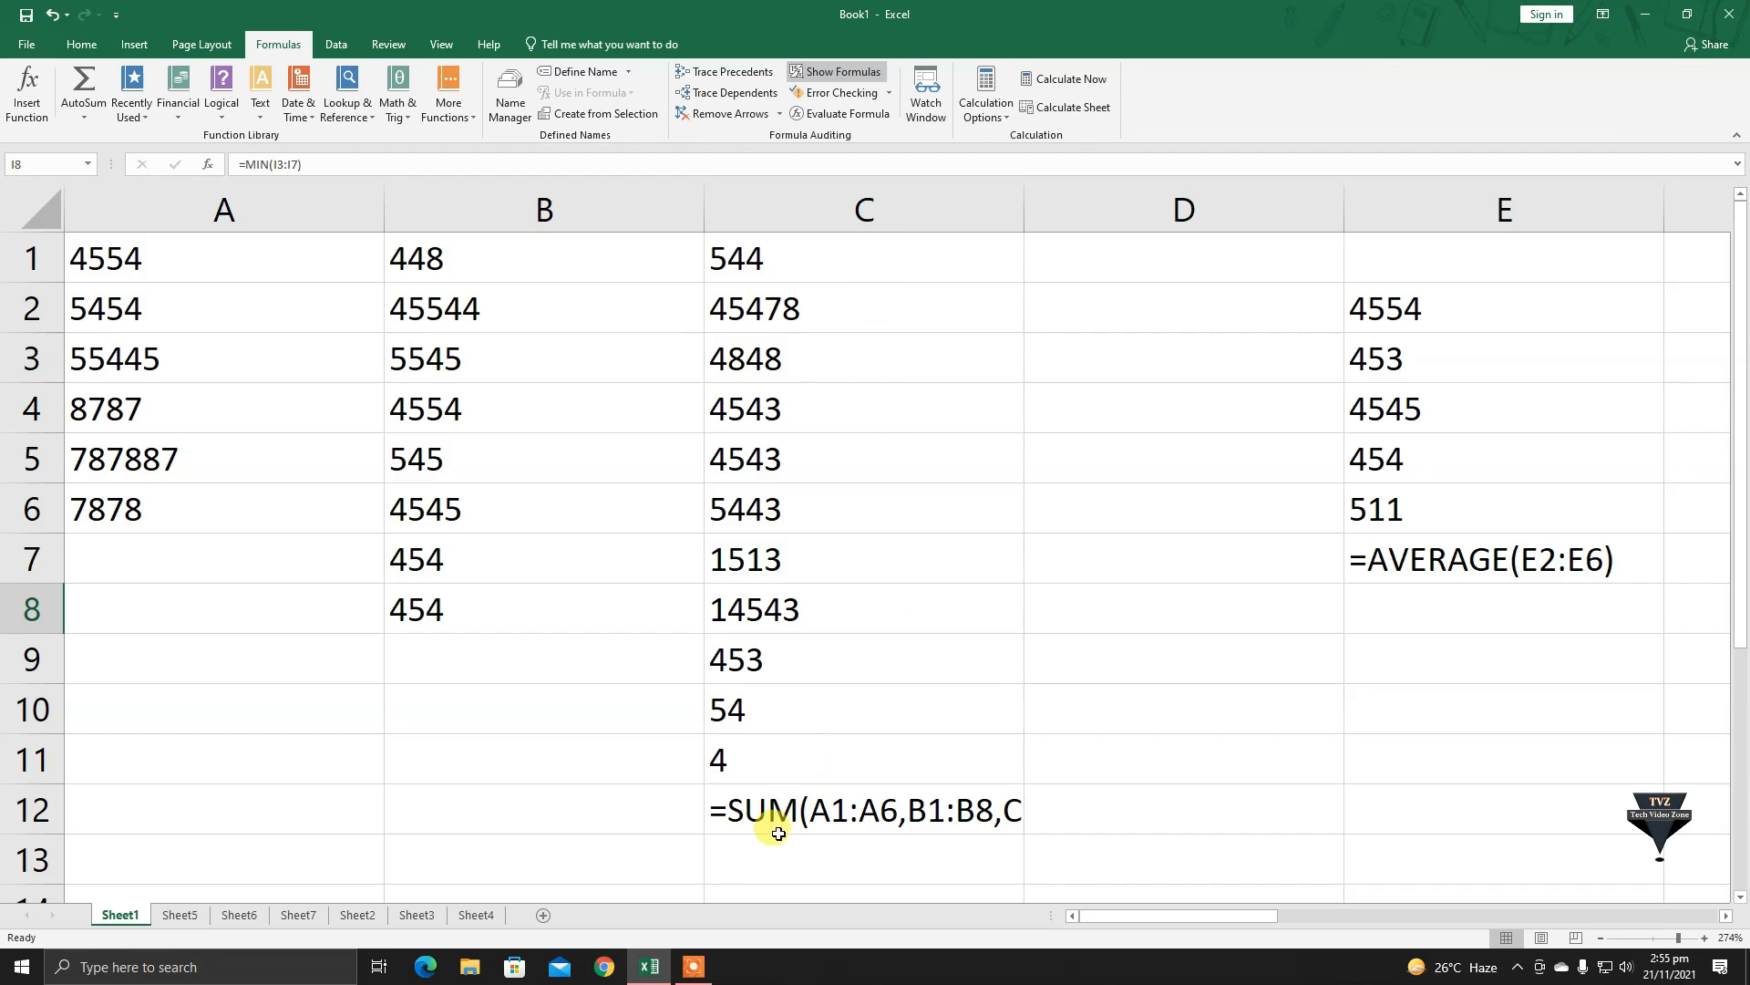
pyautogui.moveTo(1200, 929); pyautogui.dragTo(1283, 915)
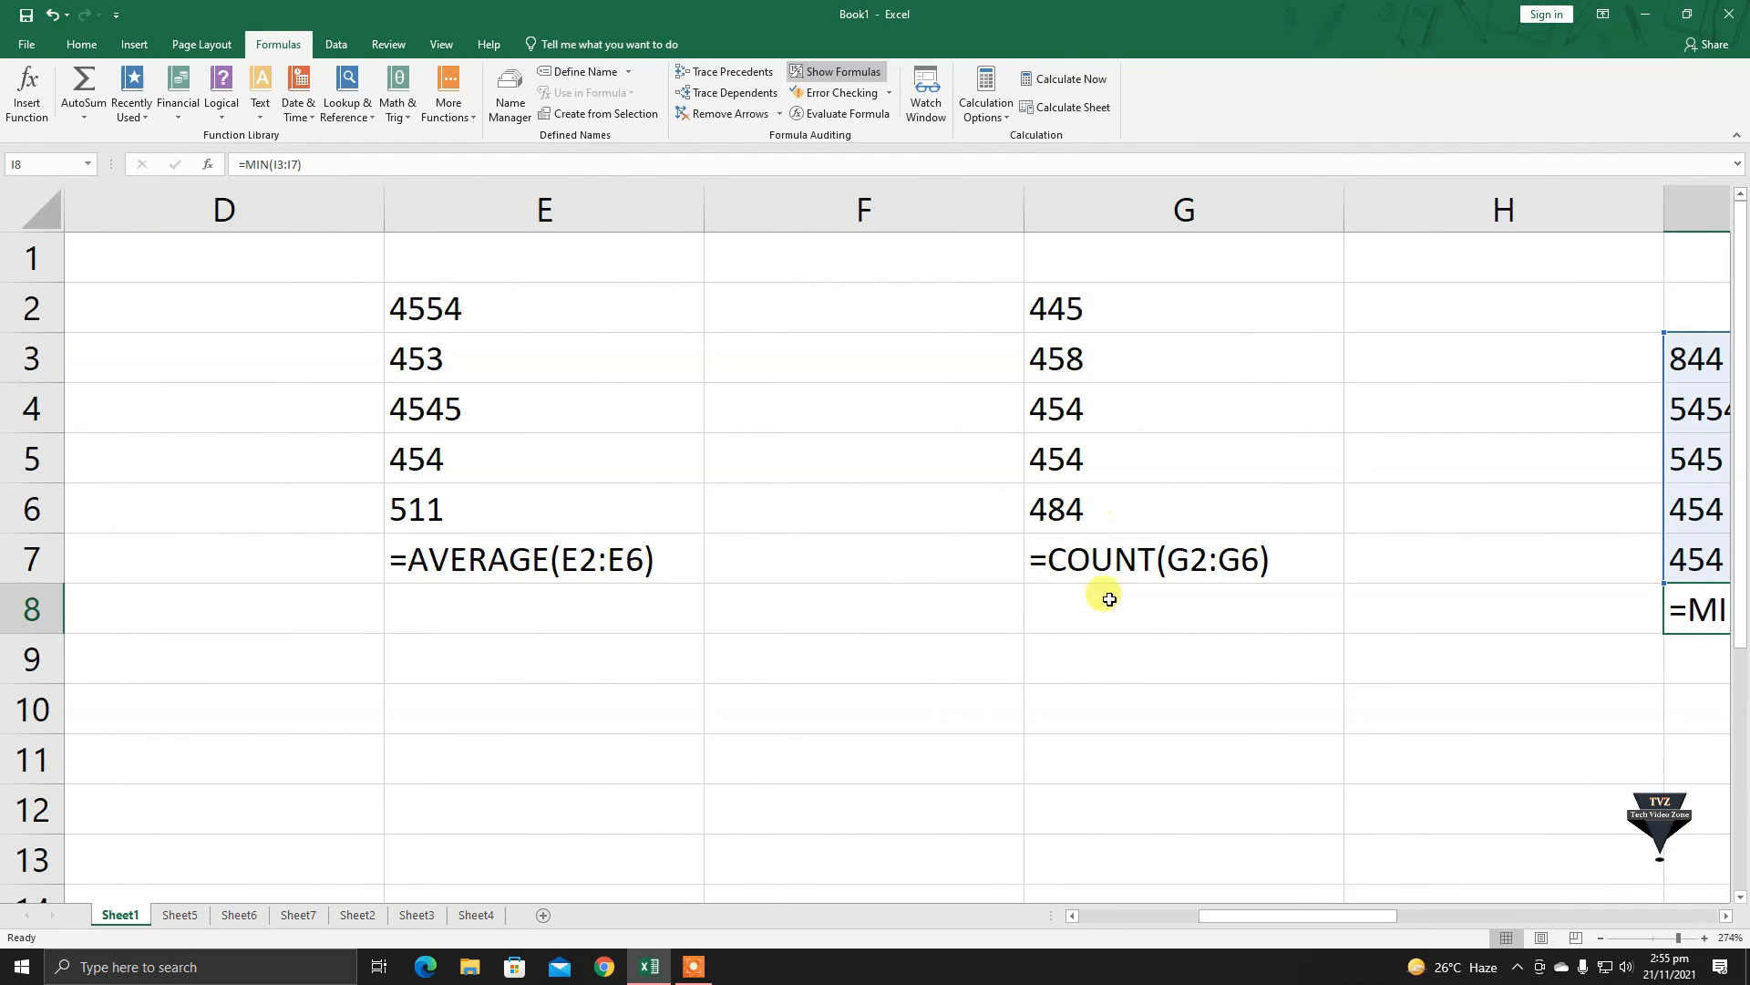
pyautogui.moveTo(1326, 921); pyautogui.dragTo(1372, 916)
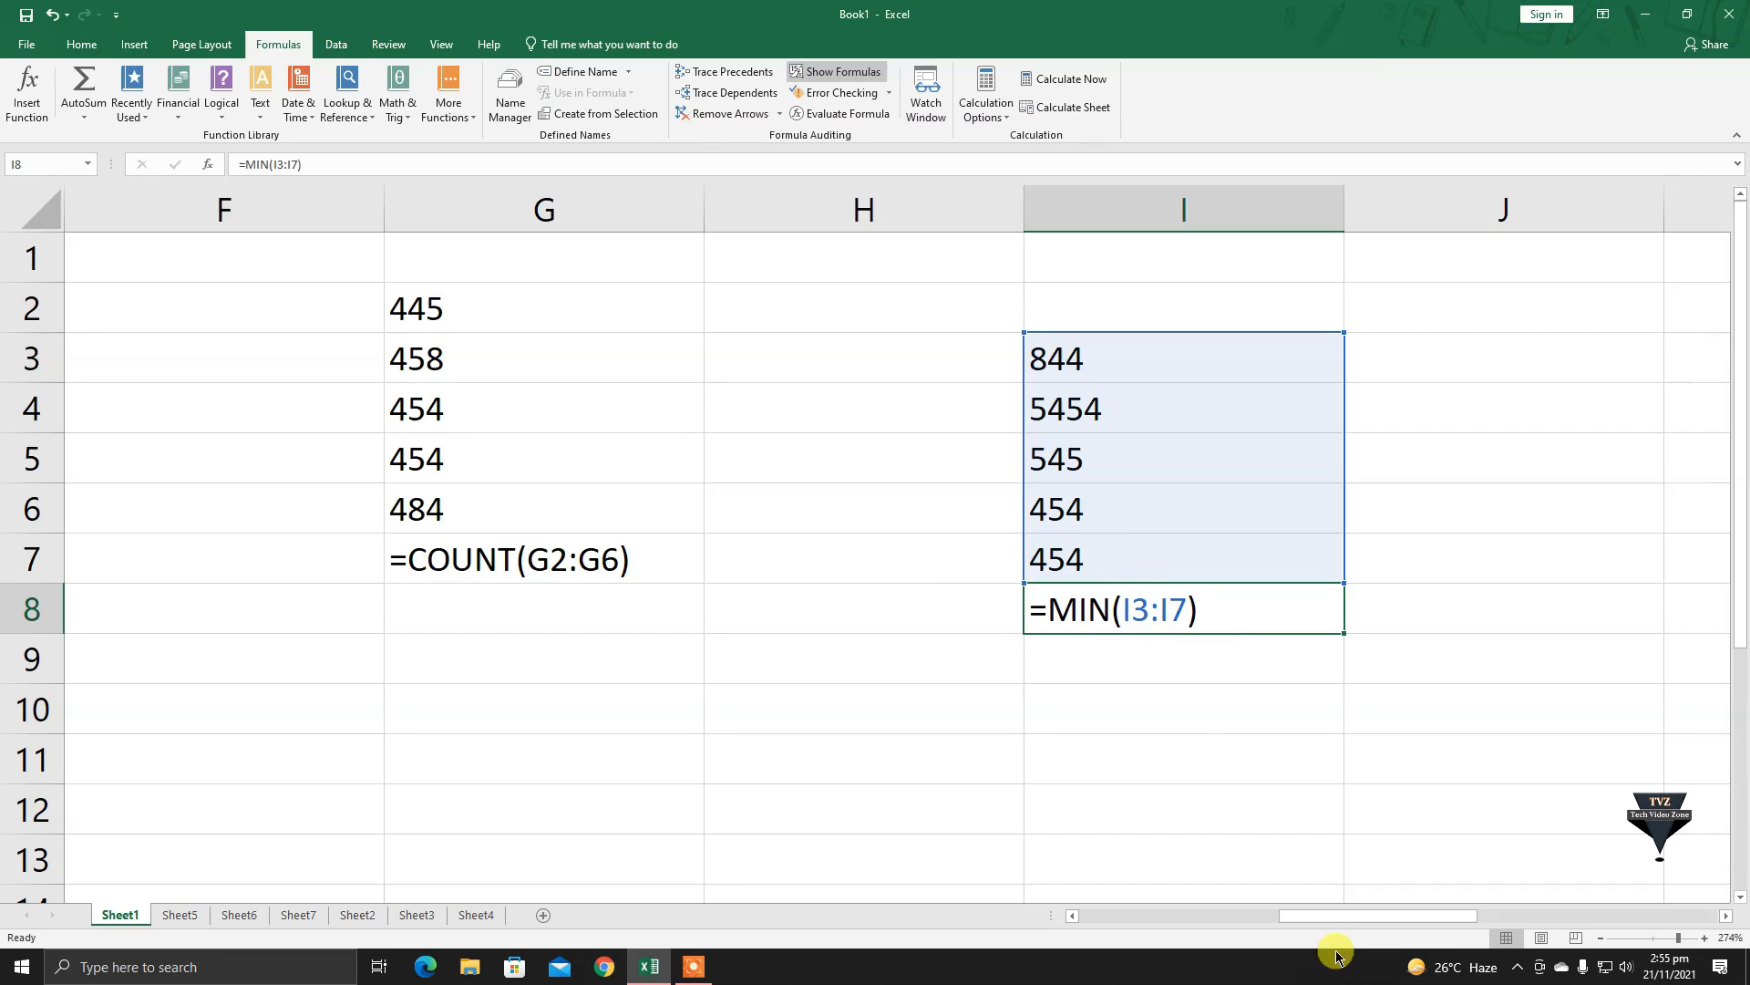
pyautogui.moveTo(1365, 929); pyautogui.dragTo(1110, 922)
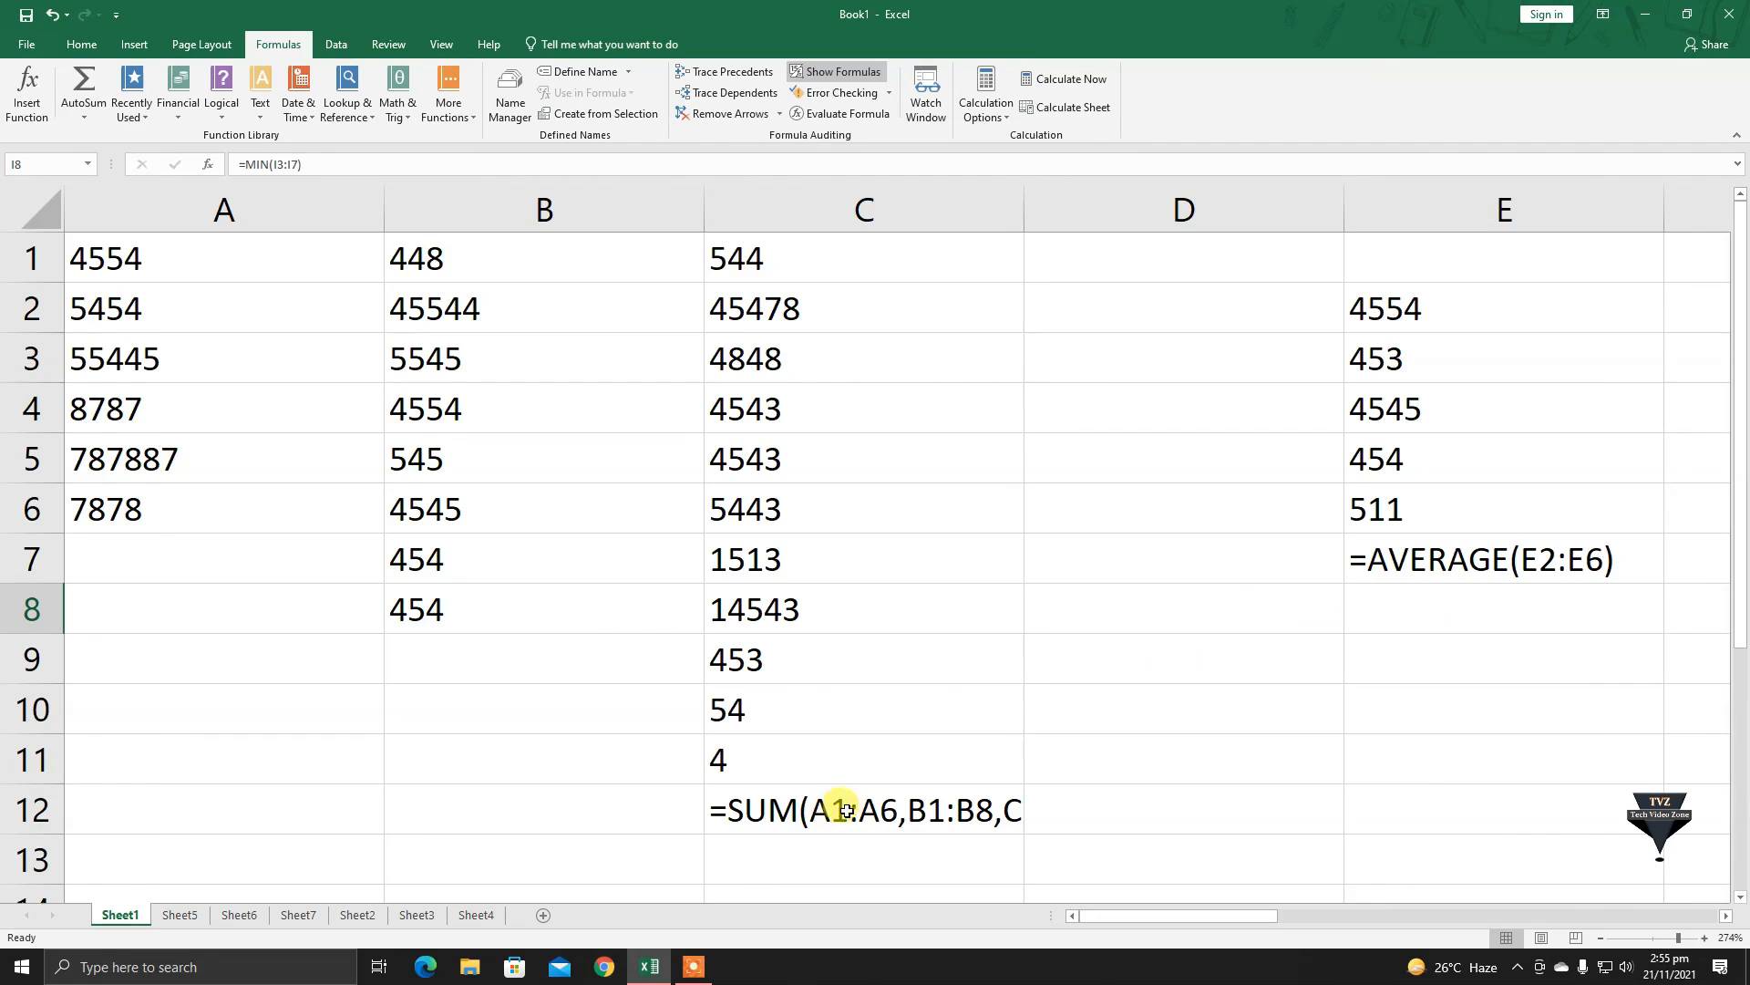
pyautogui.moveTo(1097, 922); pyautogui.dragTo(1338, 915)
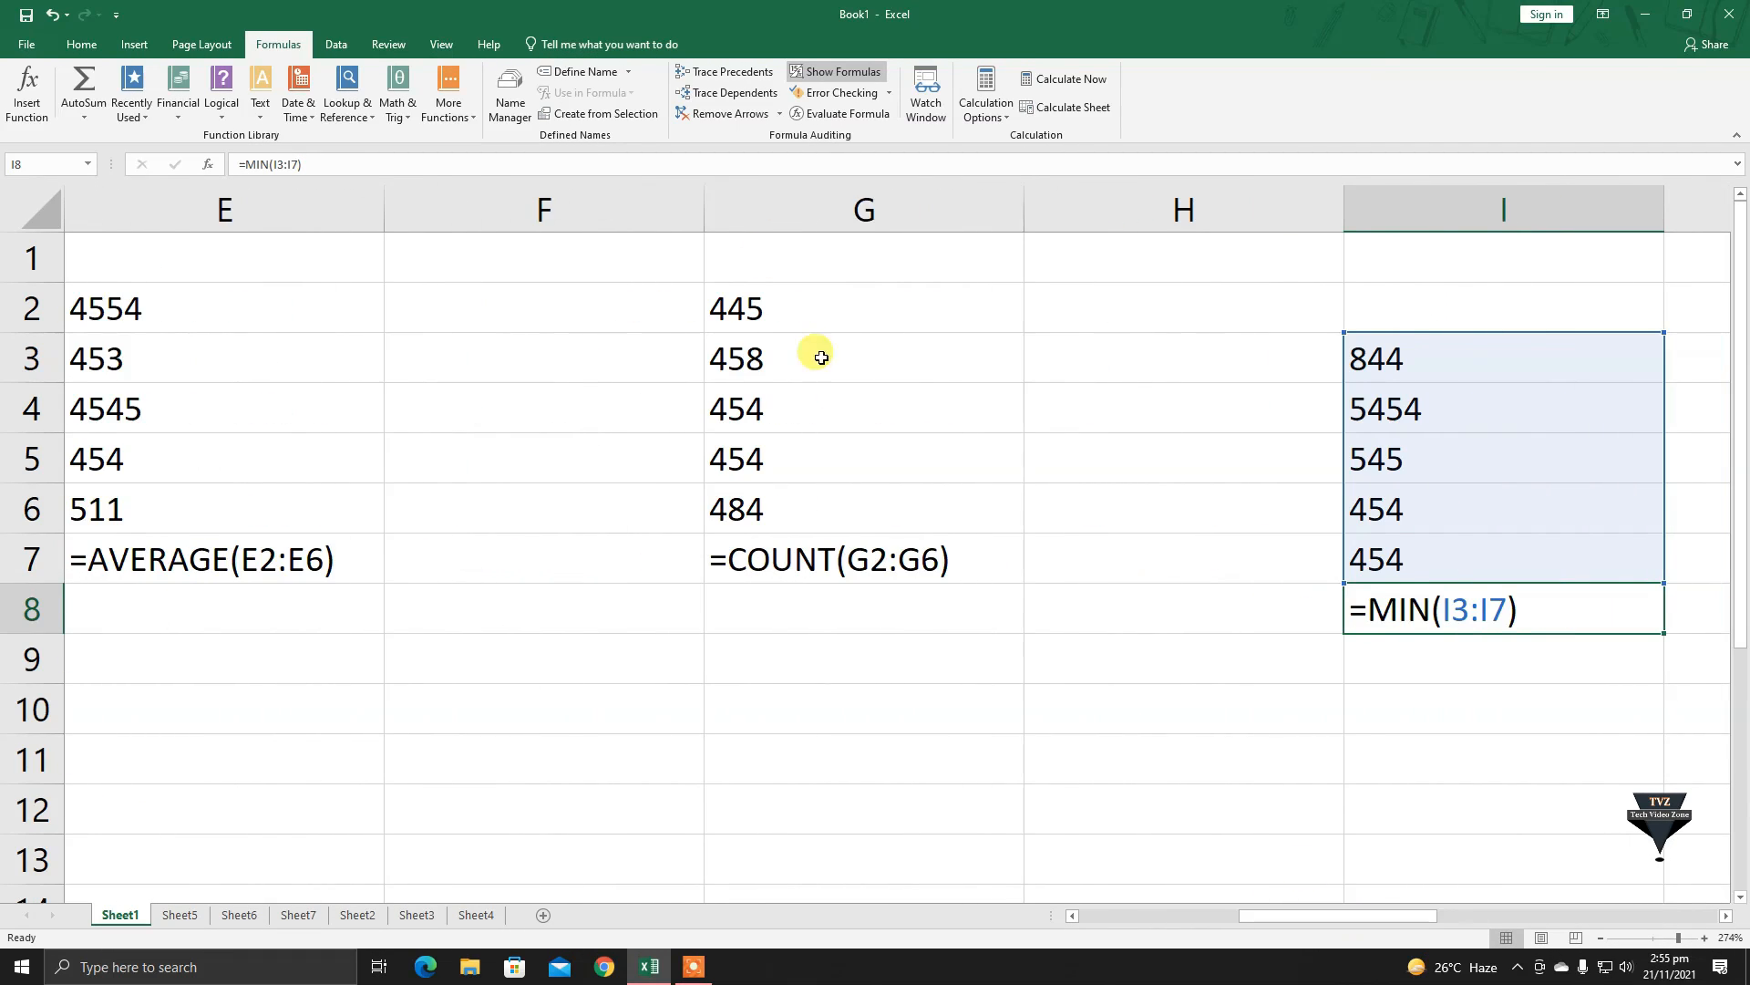
# Turn off the formula display so that Sheet1 shows calculated values, toggling it once more to compare
pyautogui.click(836, 71)
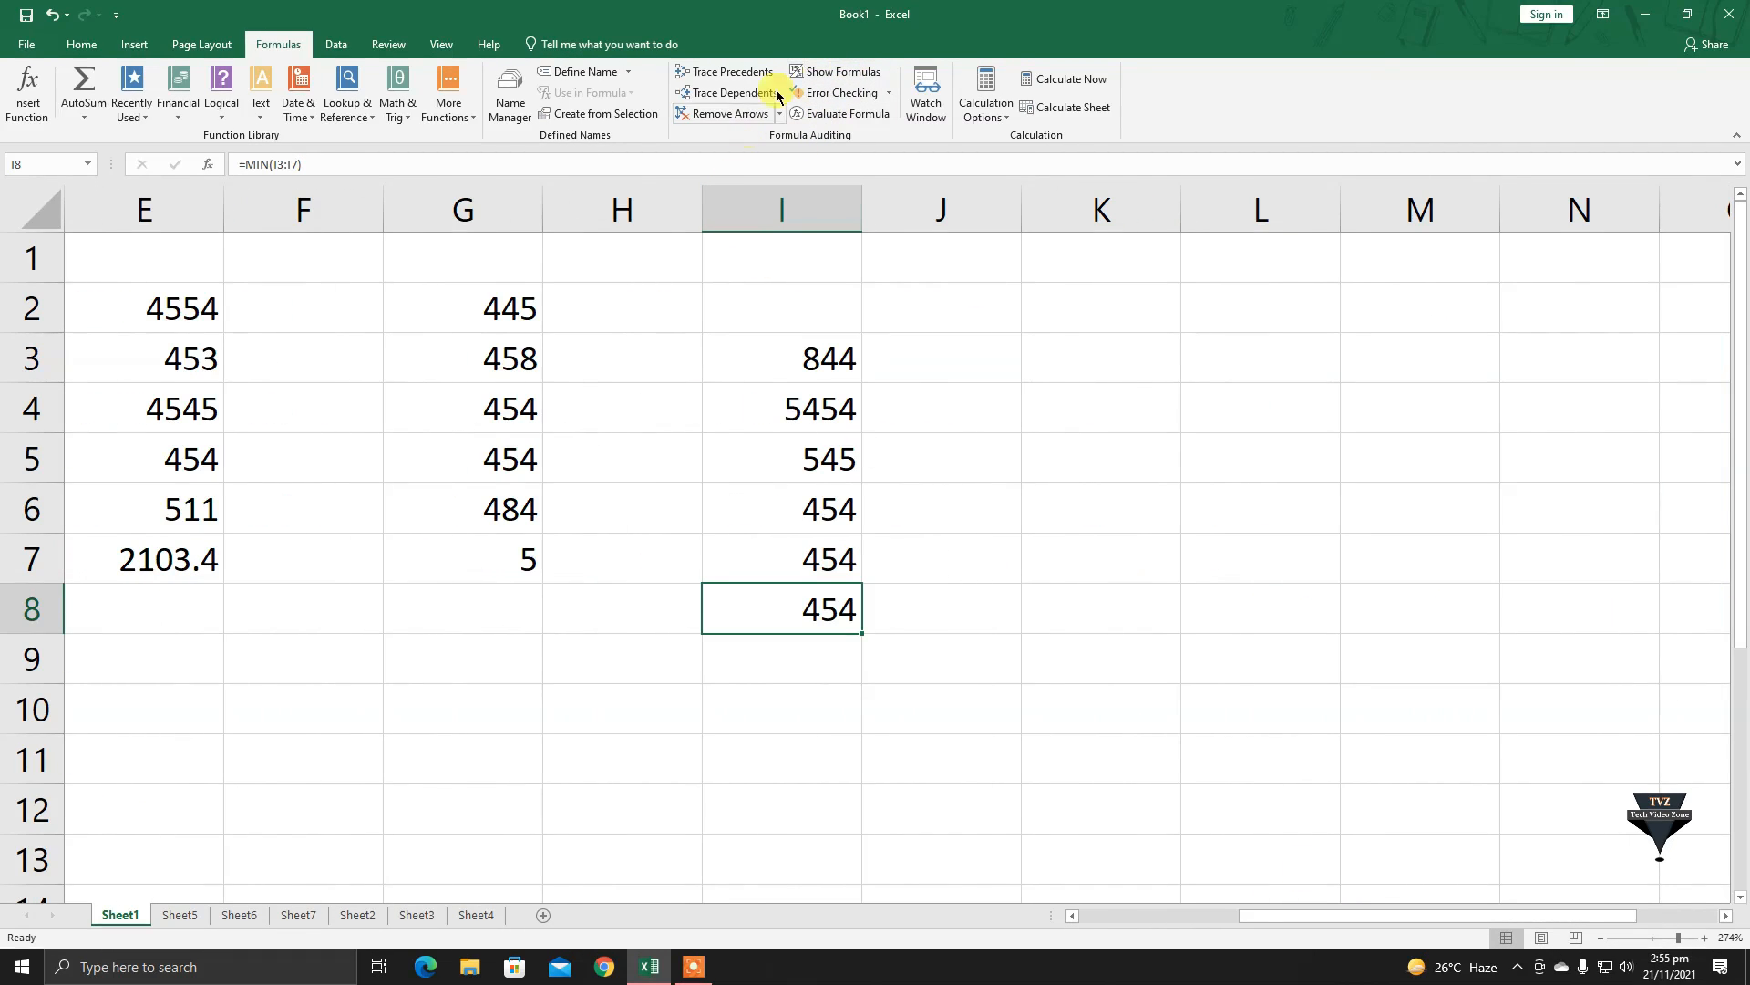
pyautogui.click(824, 73)
pyautogui.click(825, 73)
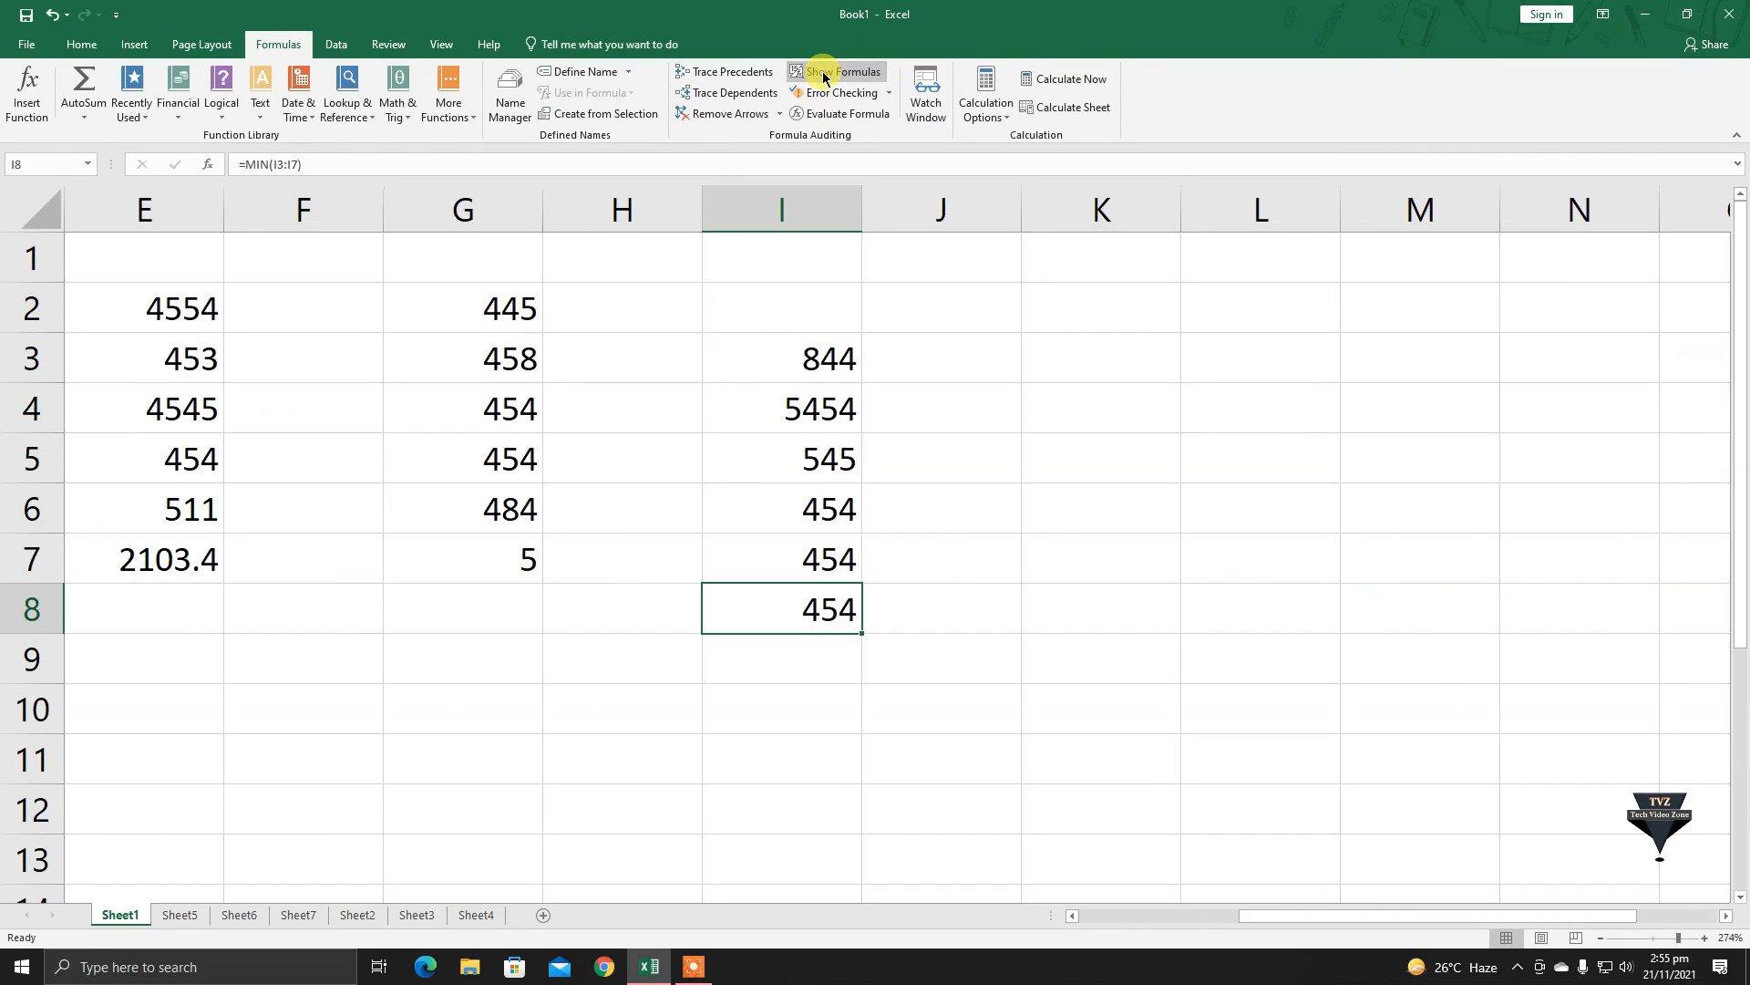
pyautogui.moveTo(1226, 923); pyautogui.dragTo(1113, 917)
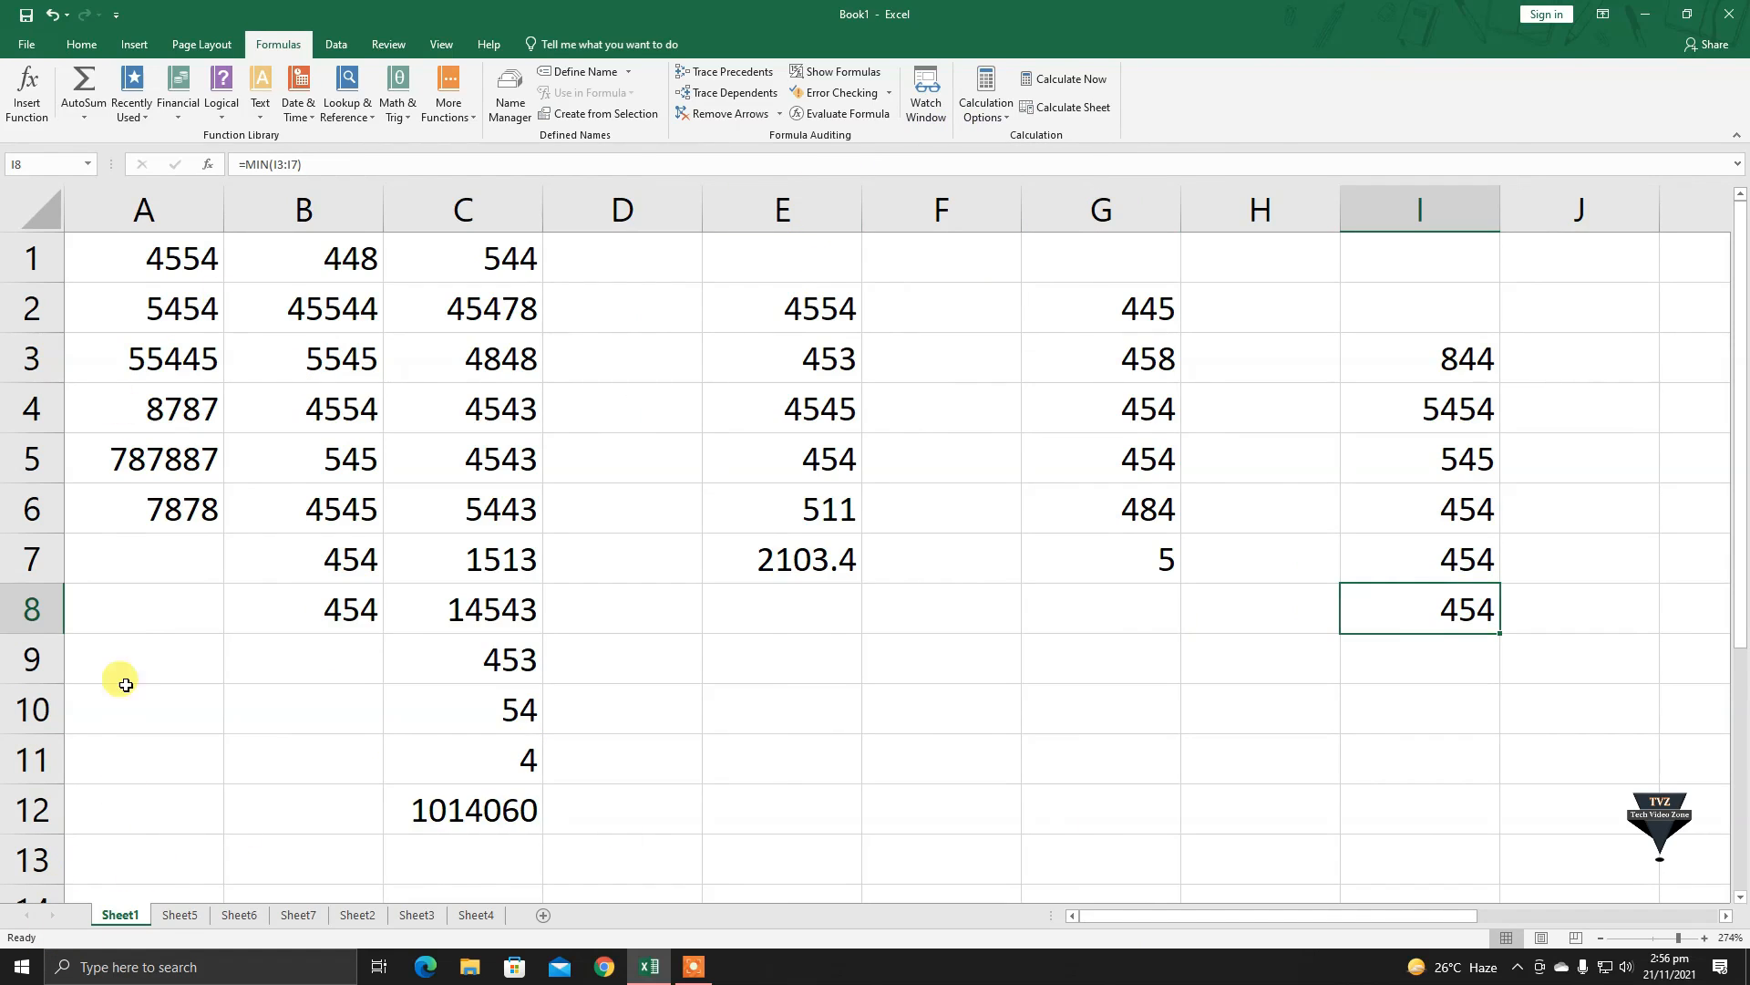
# Add a watch for cell I8 on Sheet1 in the Watch Window
pyautogui.click(926, 91)
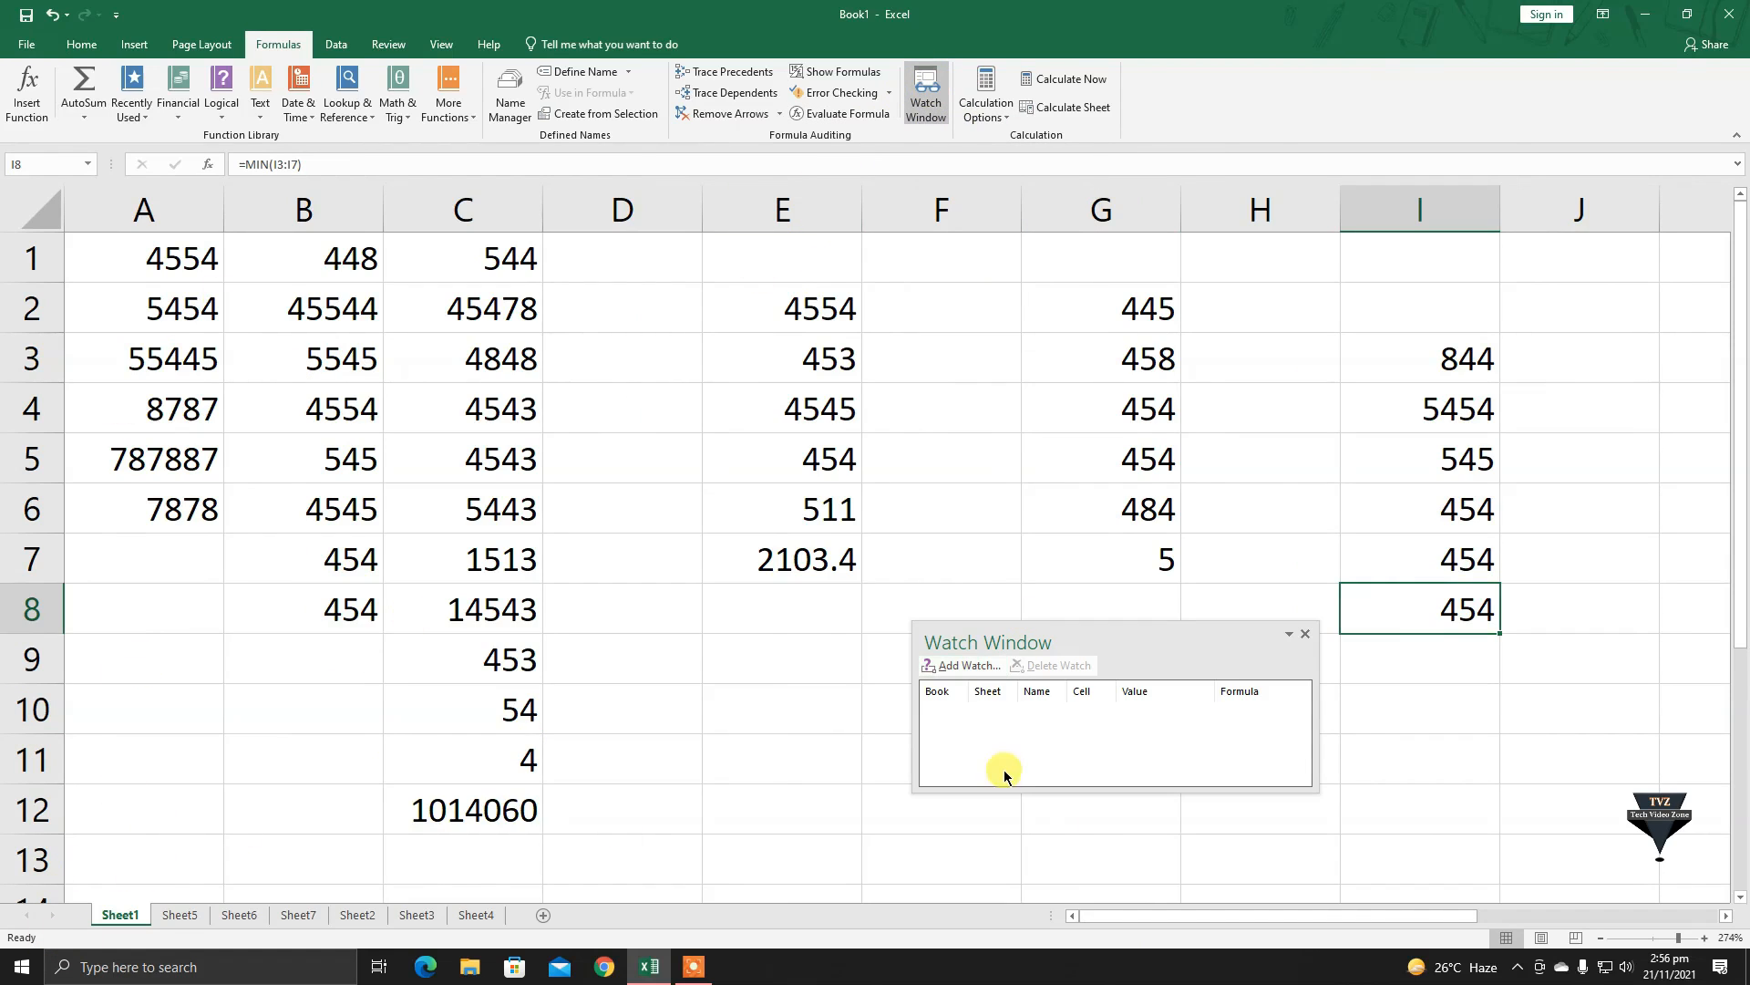
pyautogui.click(969, 668)
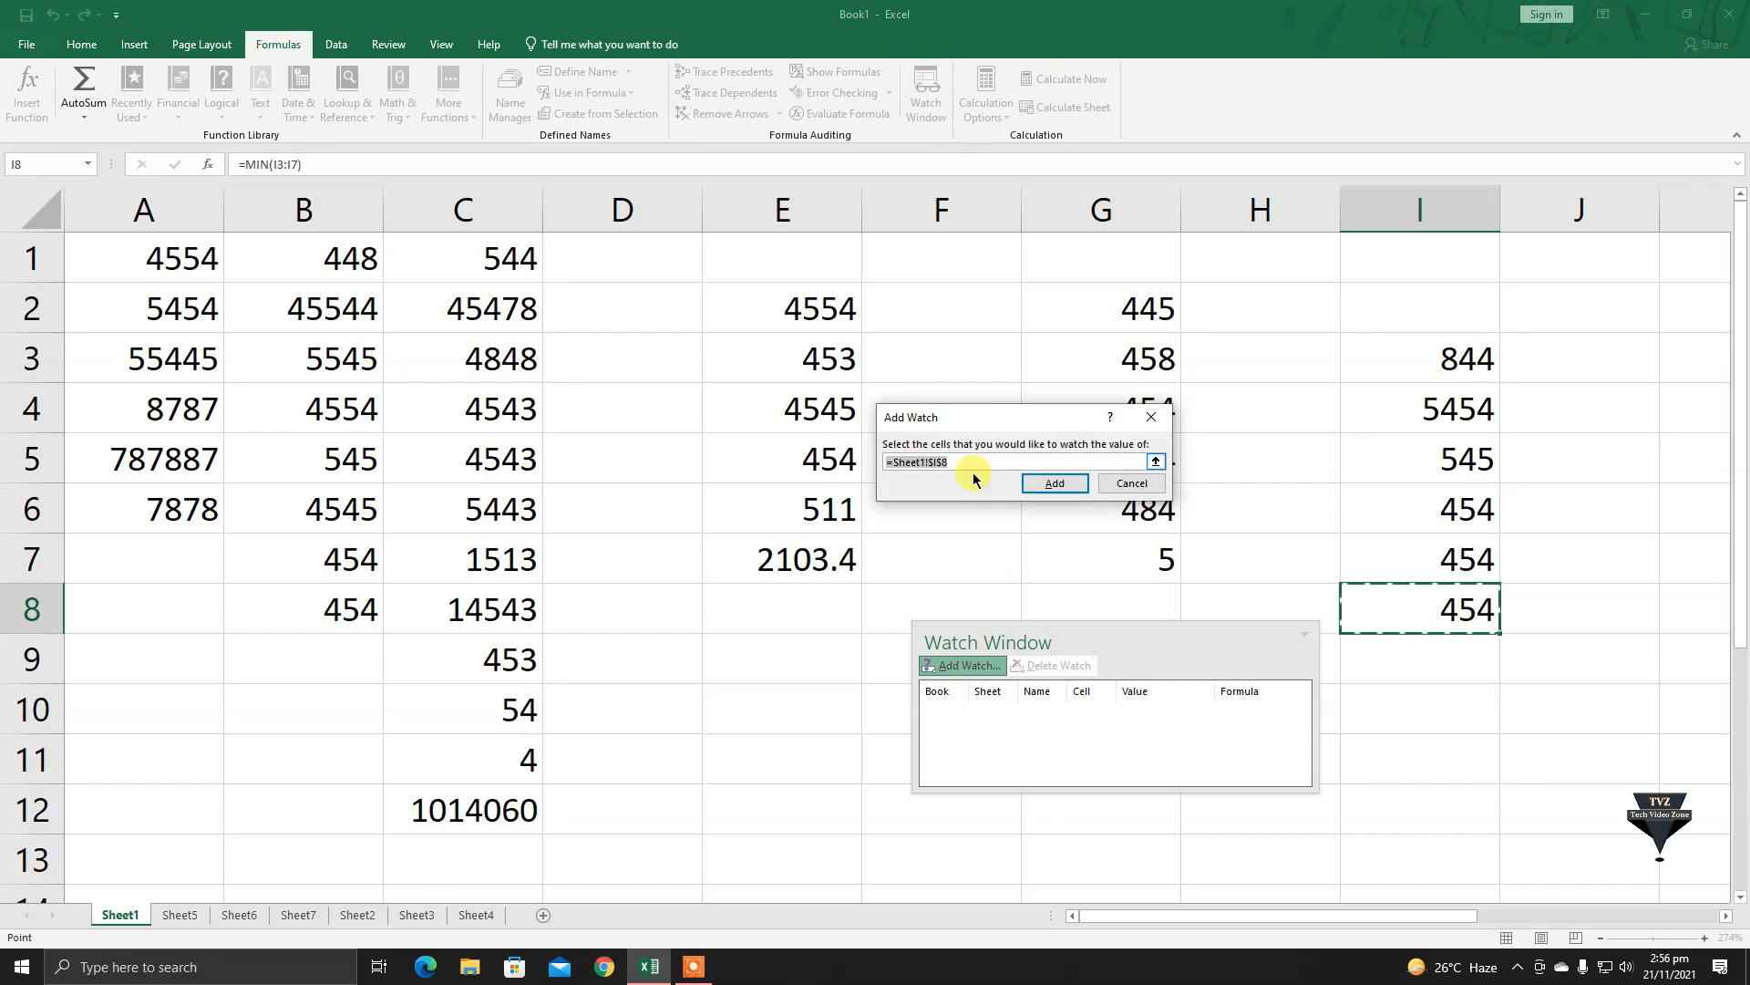
pyautogui.click(1048, 484)
pyautogui.moveTo(1081, 643); pyautogui.dragTo(933, 451)
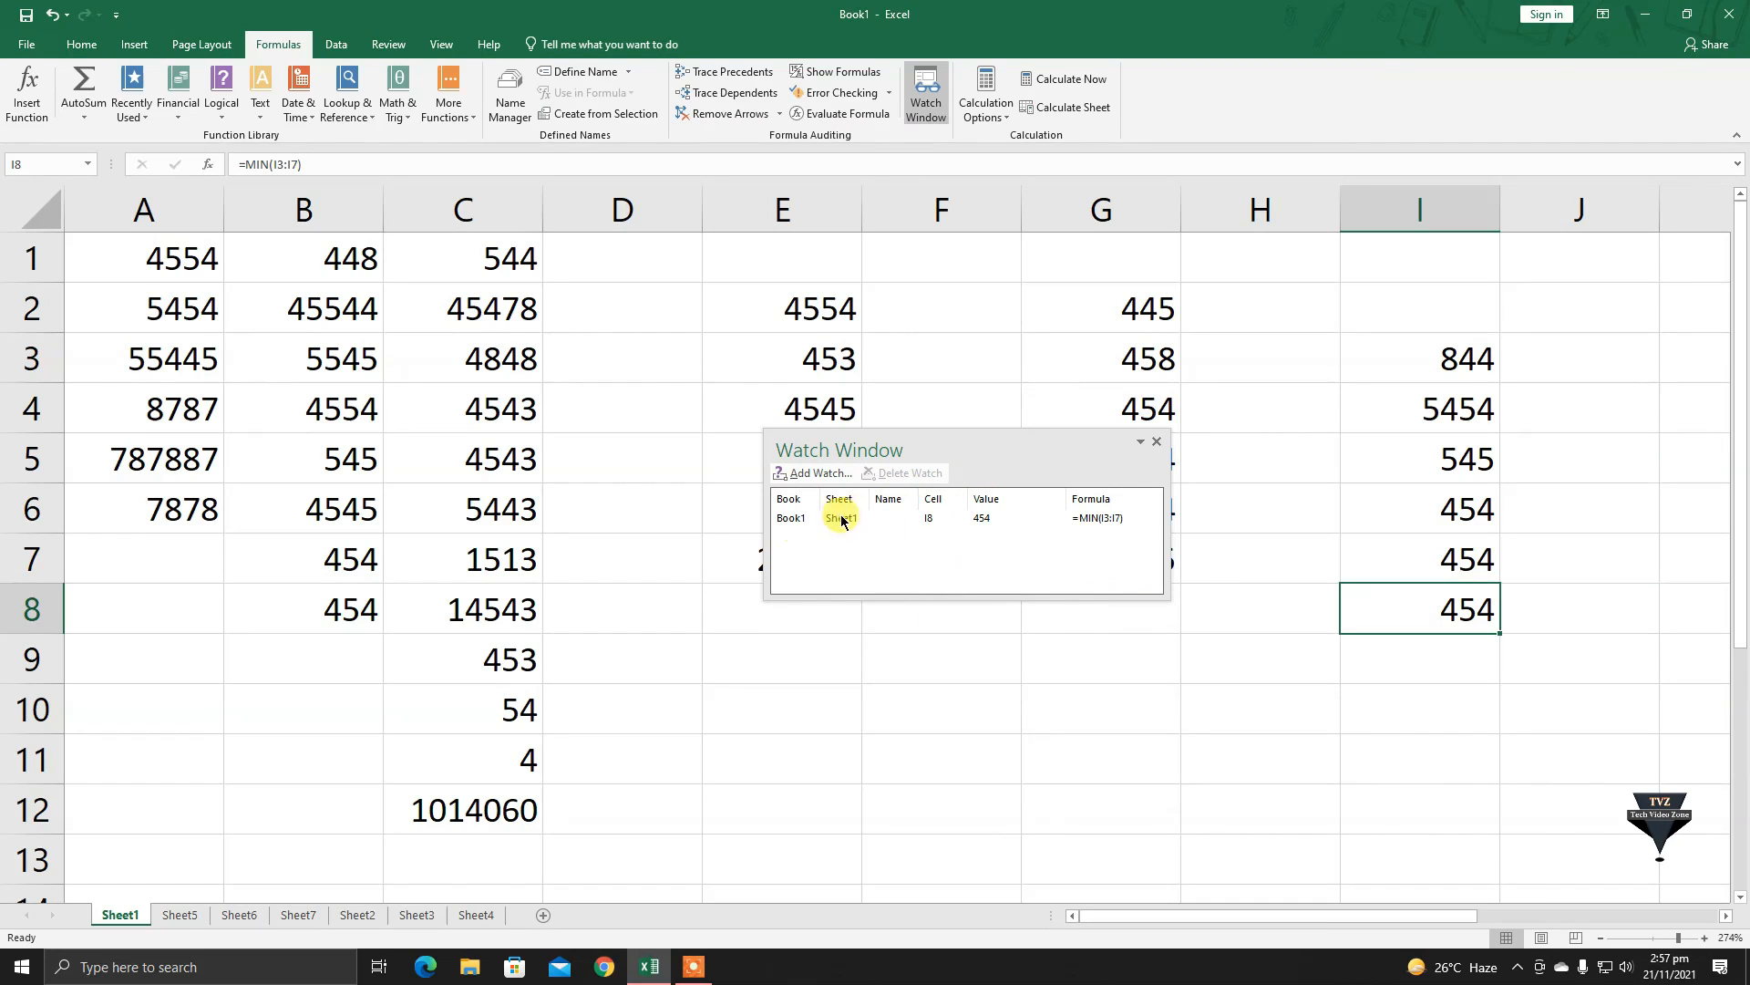
# Add a watch for cell A1 on Sheet2
pyautogui.click(357, 915)
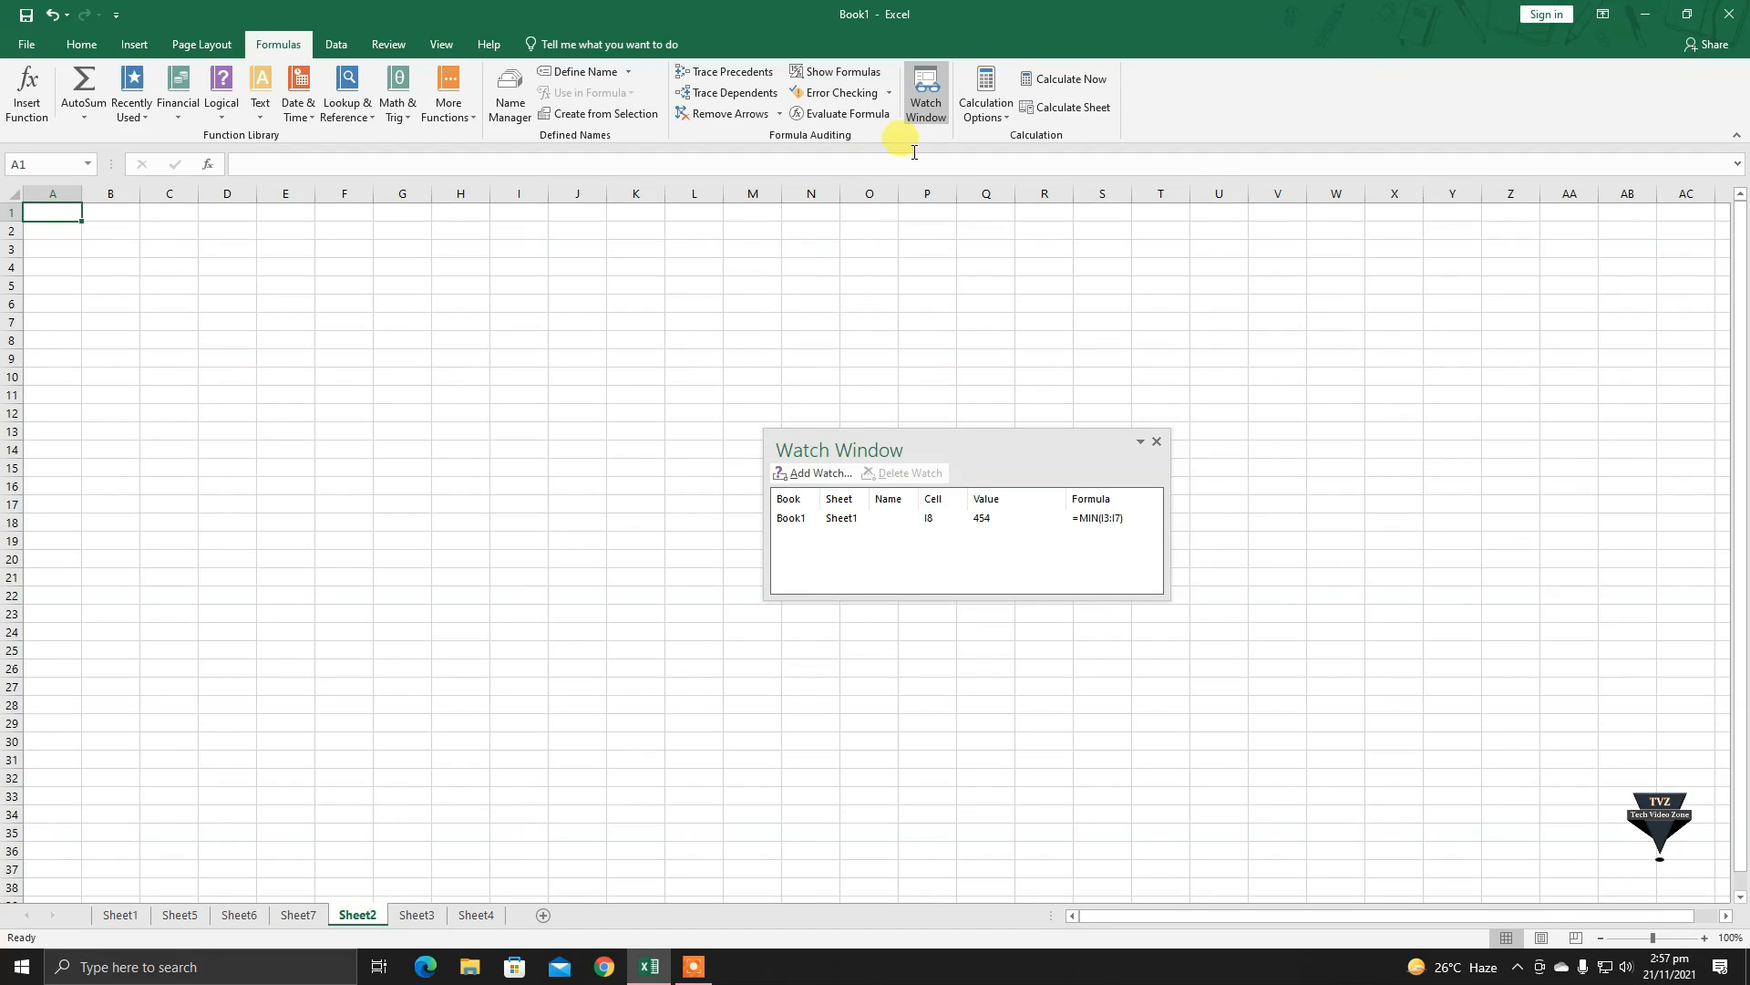
pyautogui.click(814, 472)
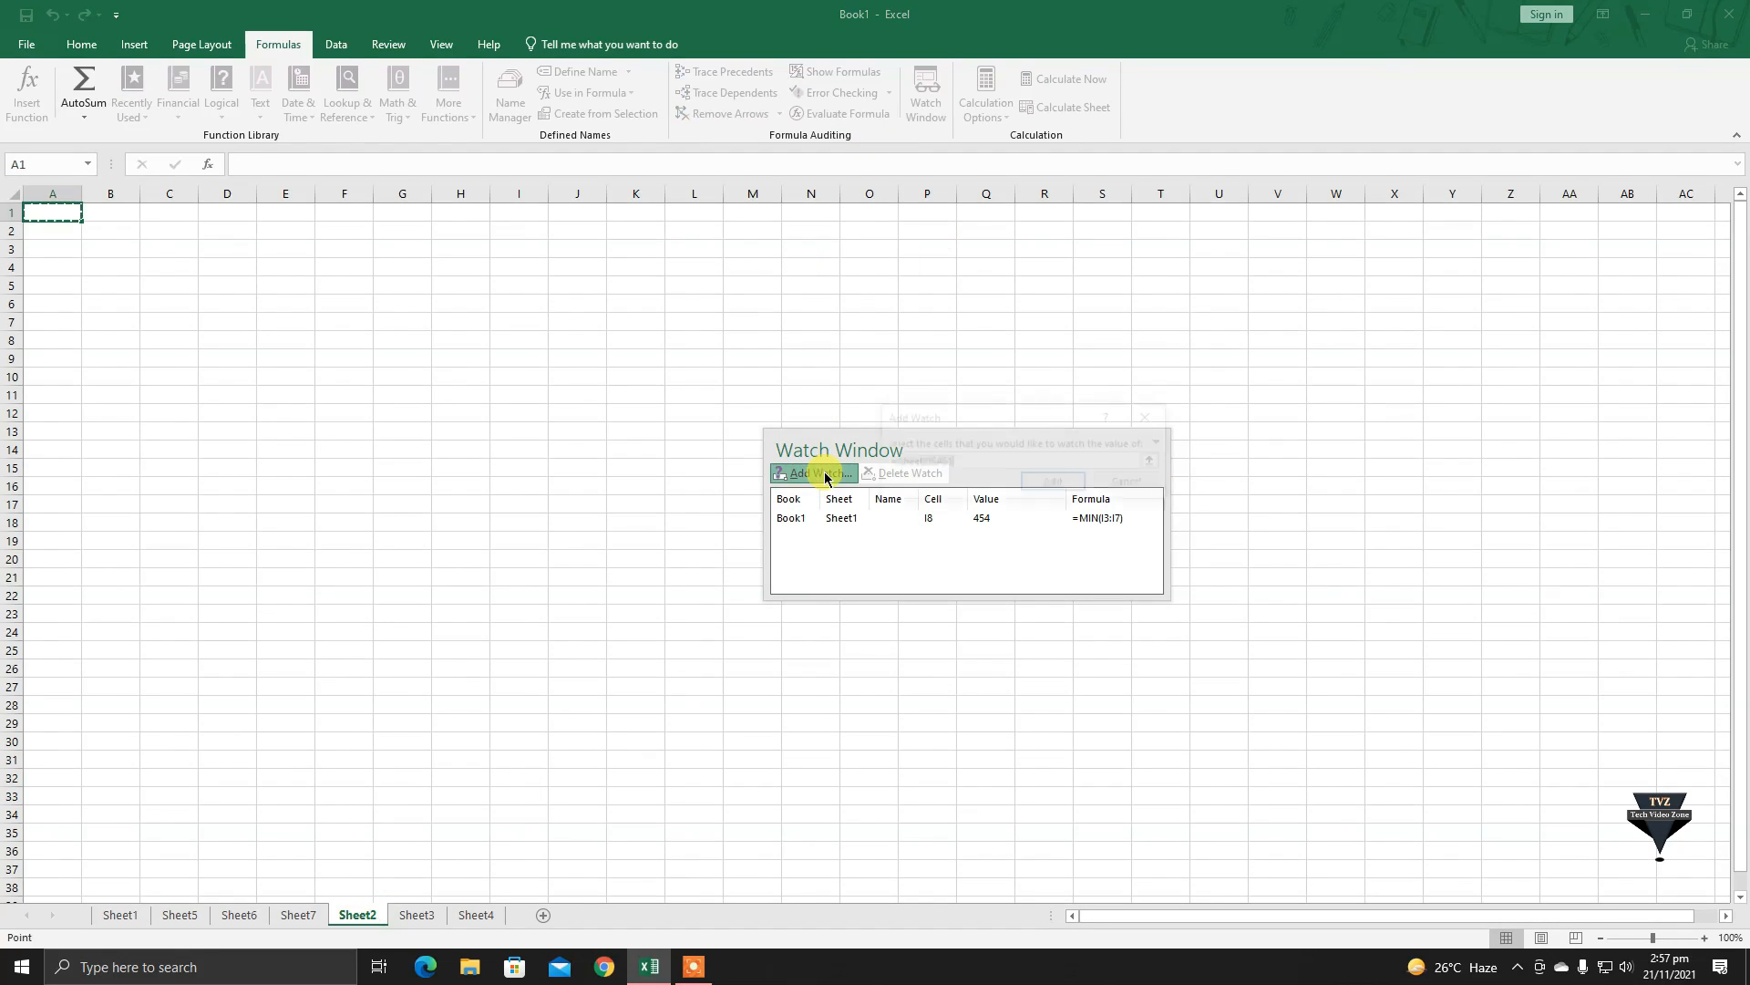
pyautogui.click(1042, 486)
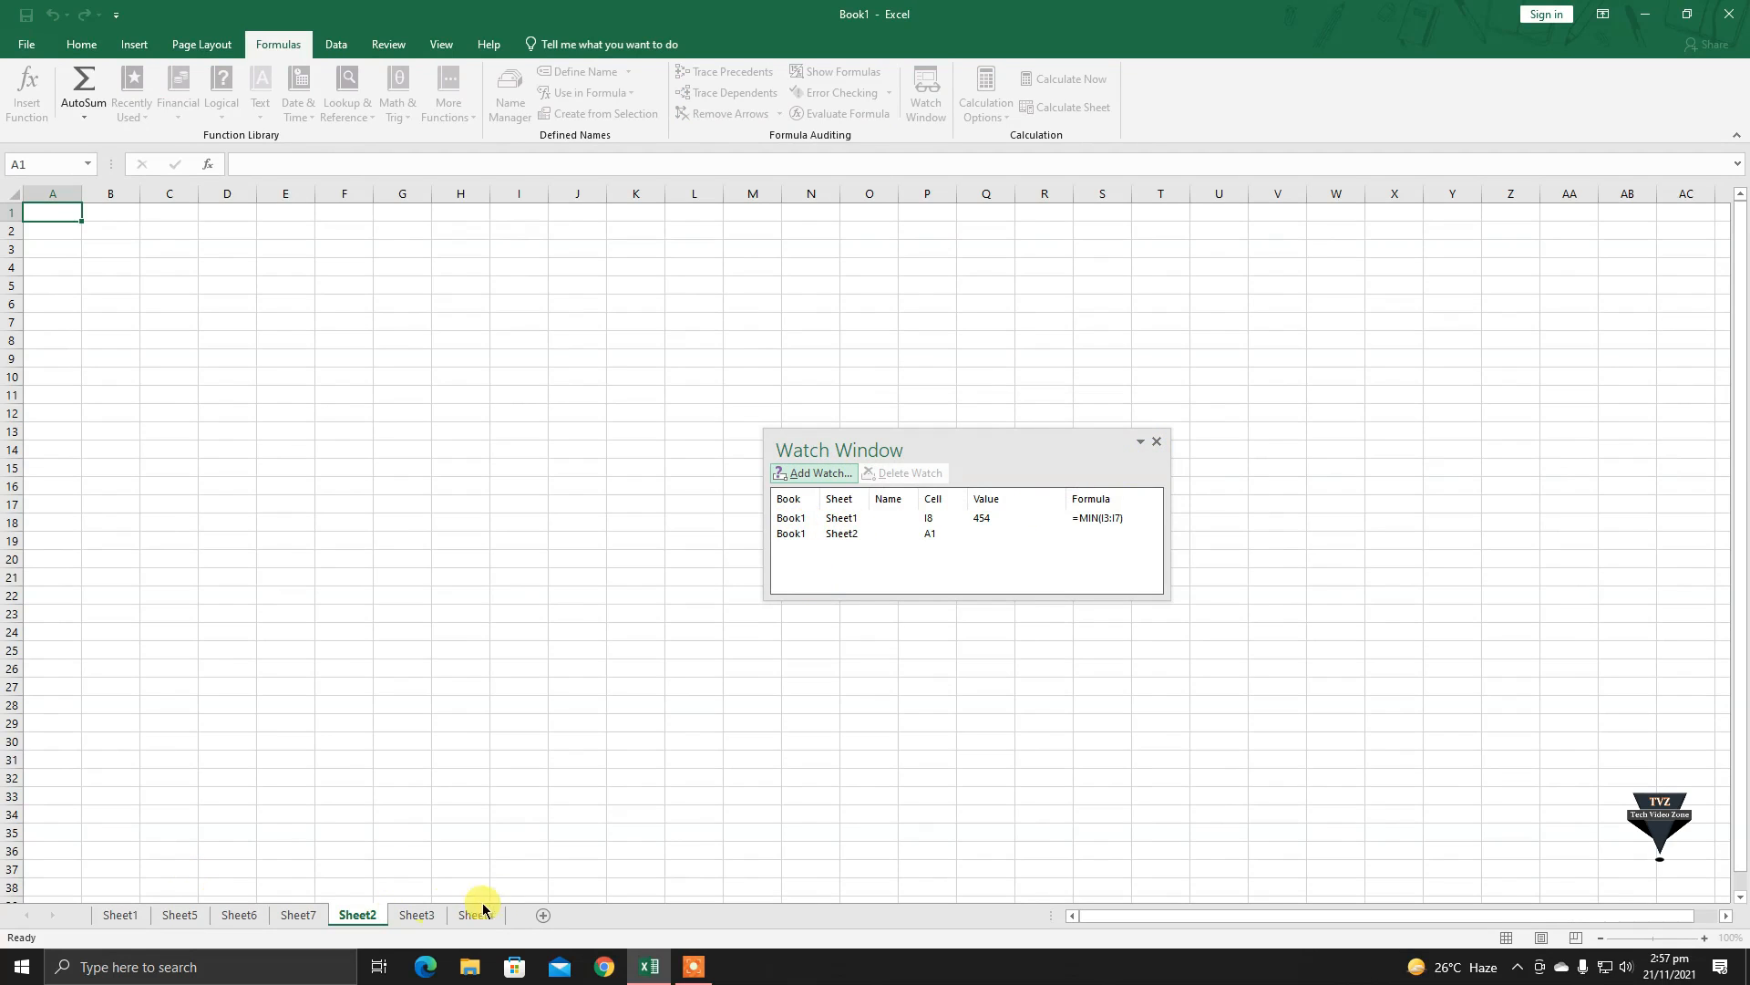
# Insert a new worksheet after Sheet2, and go from Sheet4 to the watched cell I8 on Sheet1 through its watch entry
pyautogui.click(543, 915)
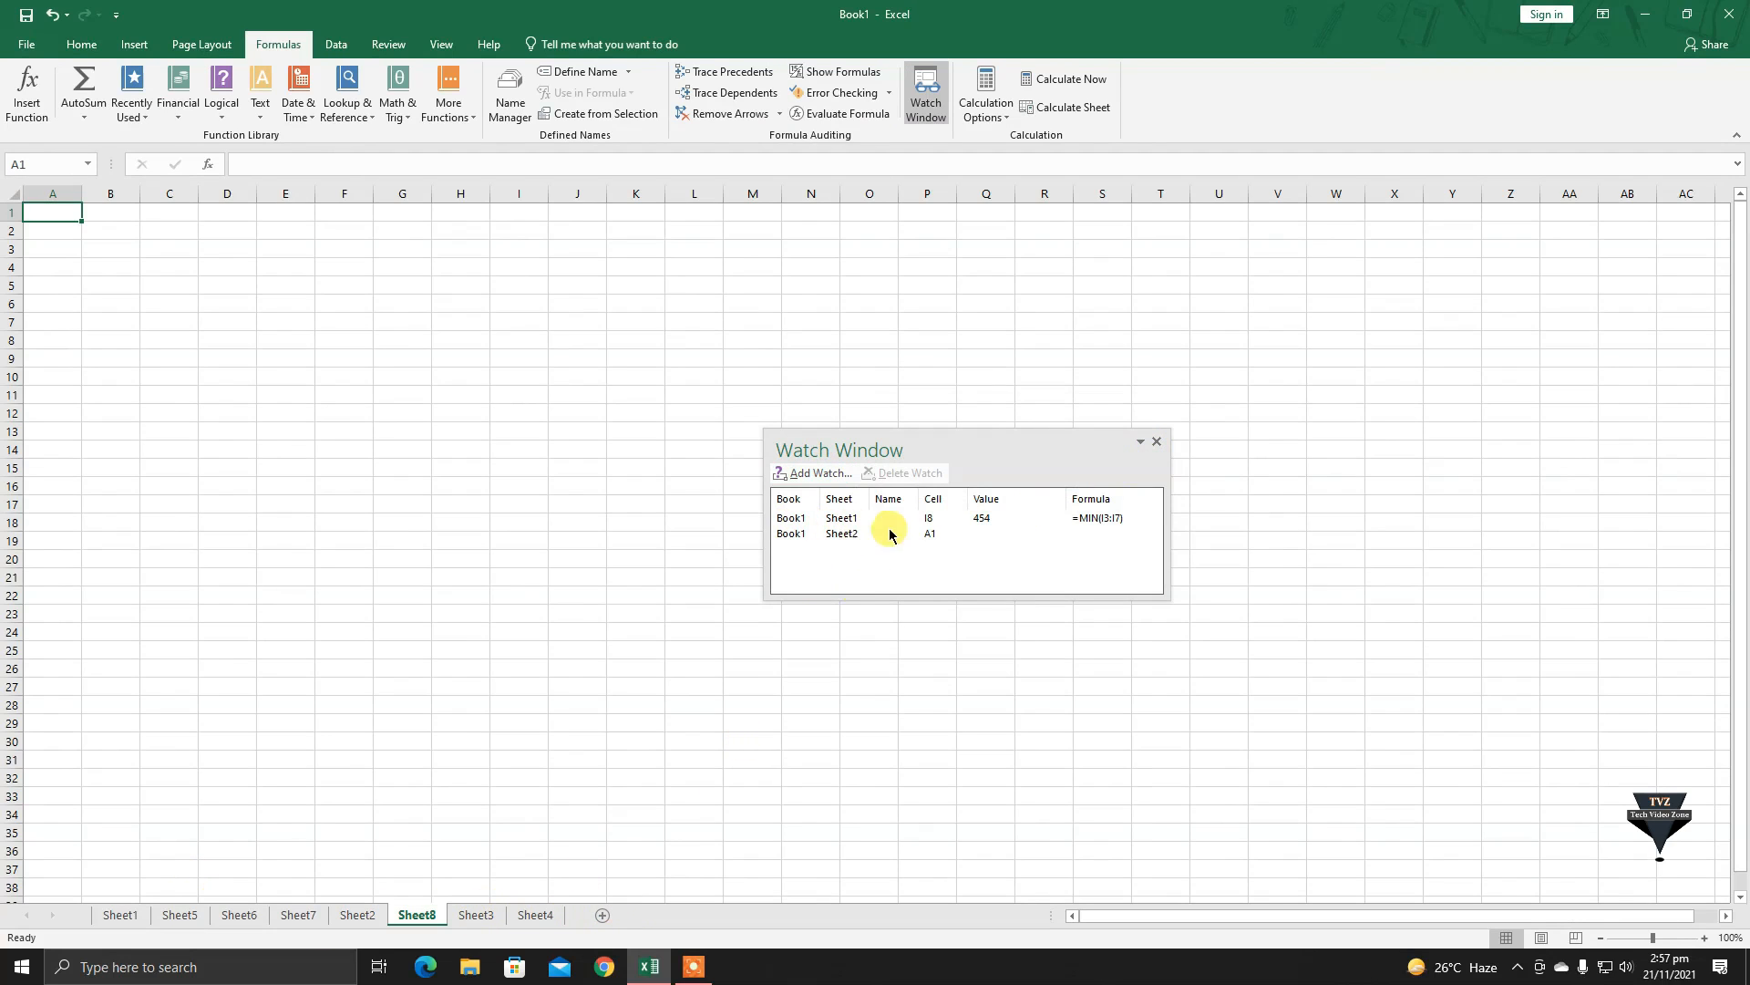
pyautogui.click(556, 917)
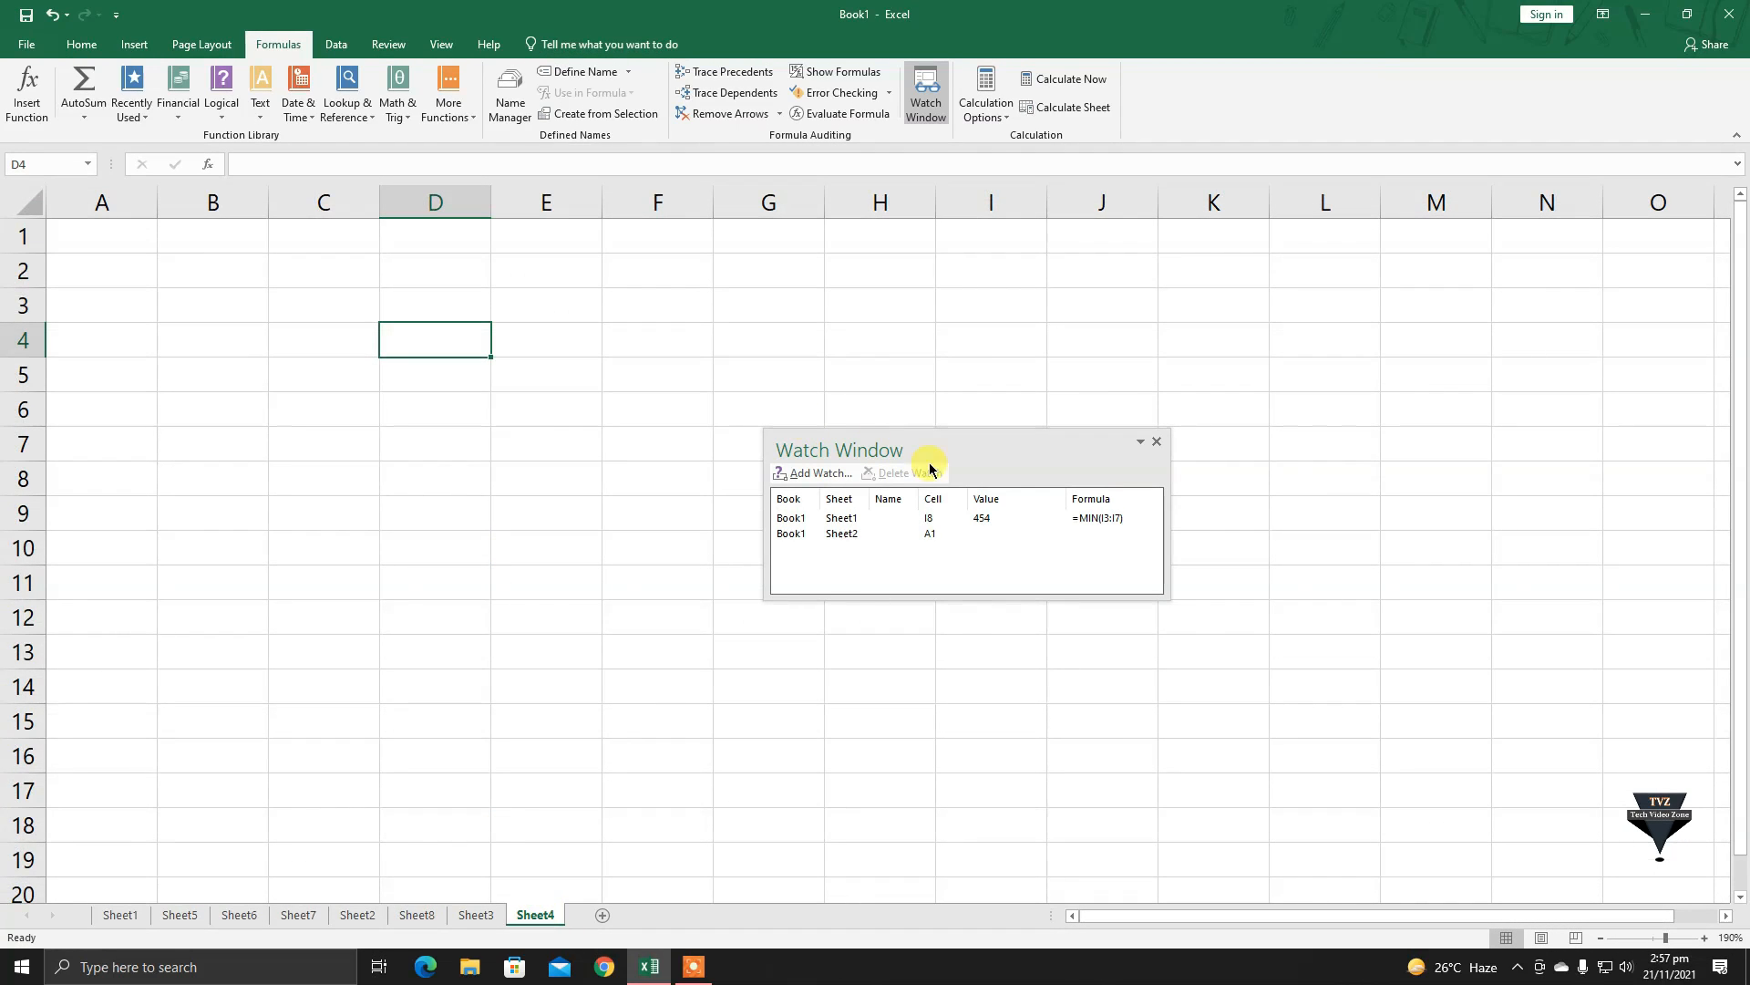
pyautogui.moveTo(947, 440); pyautogui.dragTo(1002, 351)
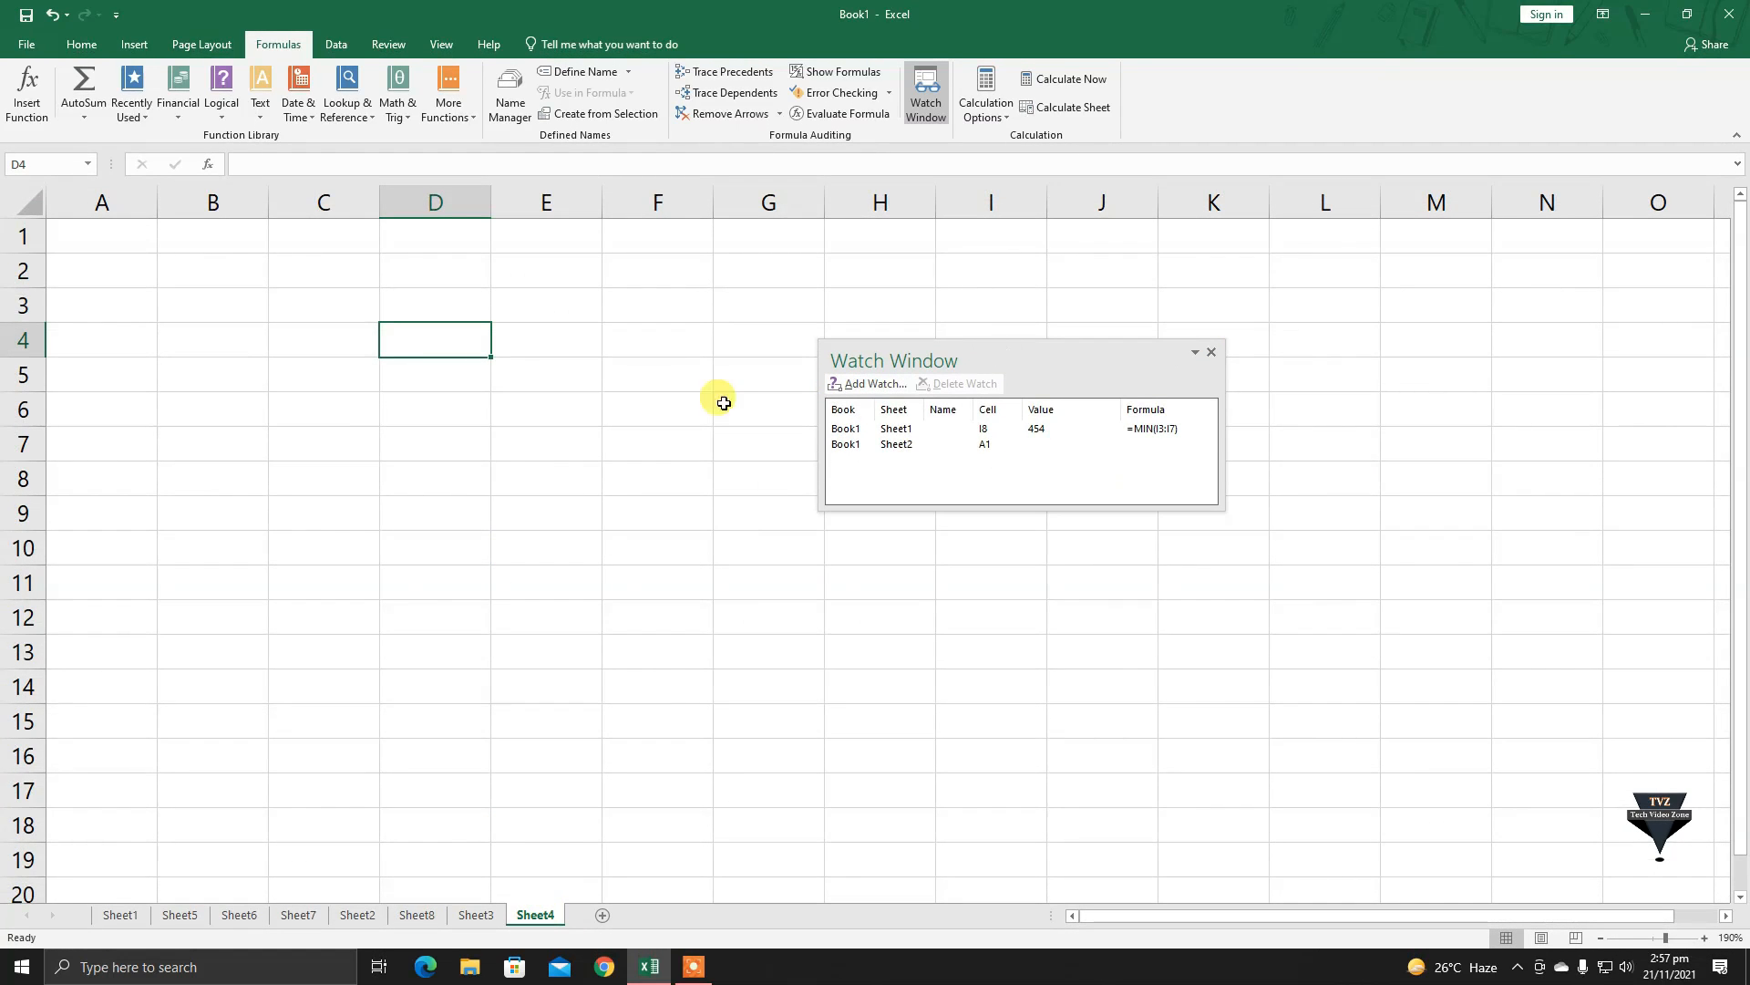
pyautogui.doubleClick(905, 429)
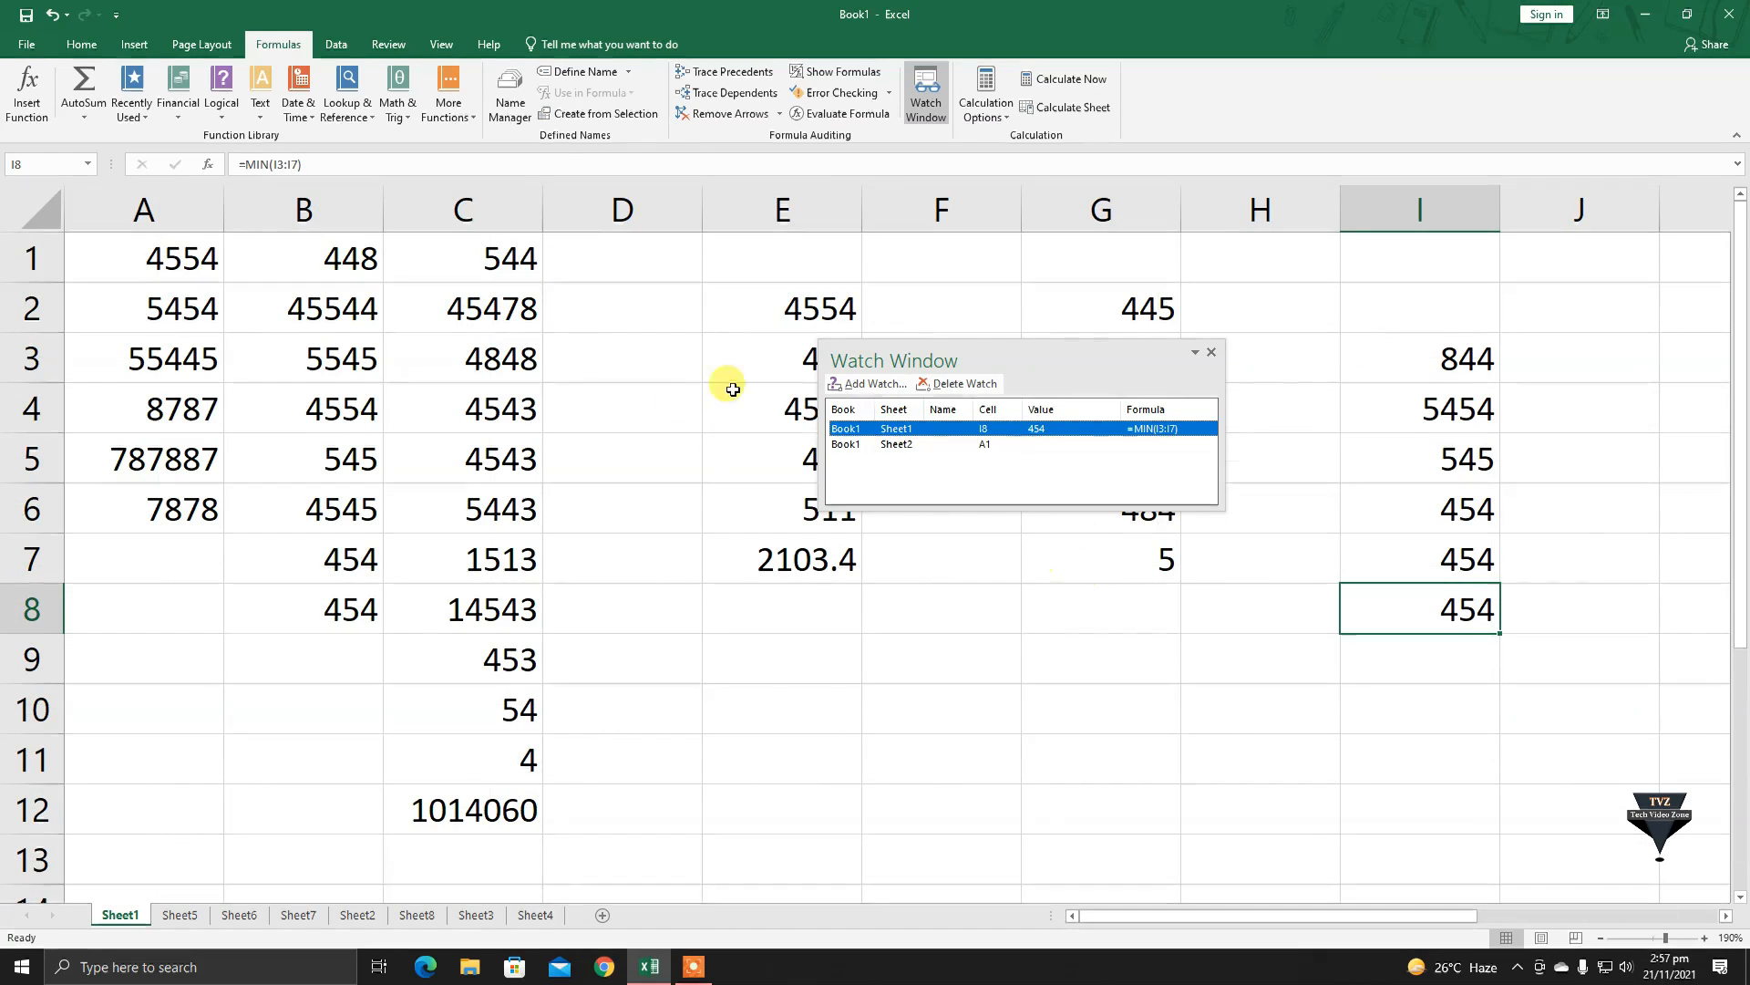
# Go to cell A1 on Sheet2 through its watch entry, and delete both the Sheet2 and Sheet1 watches
pyautogui.doubleClick(903, 446)
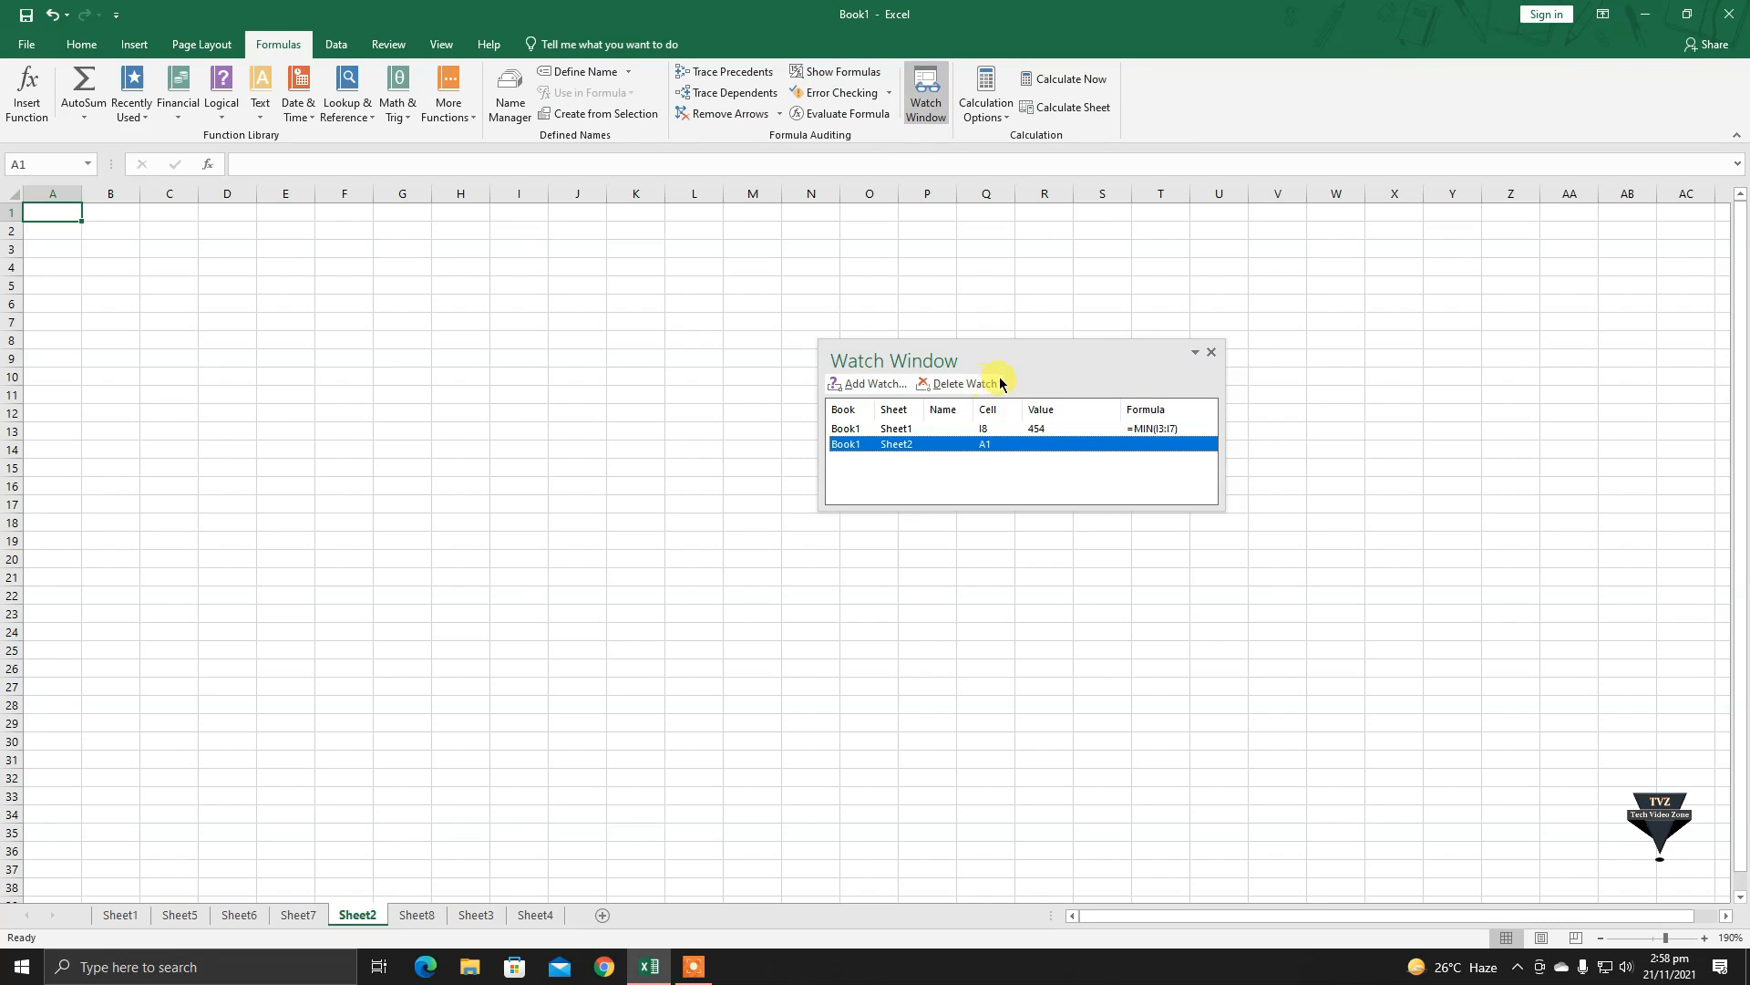
pyautogui.moveTo(955, 358); pyautogui.dragTo(937, 356)
pyautogui.click(931, 383)
pyautogui.click(926, 425)
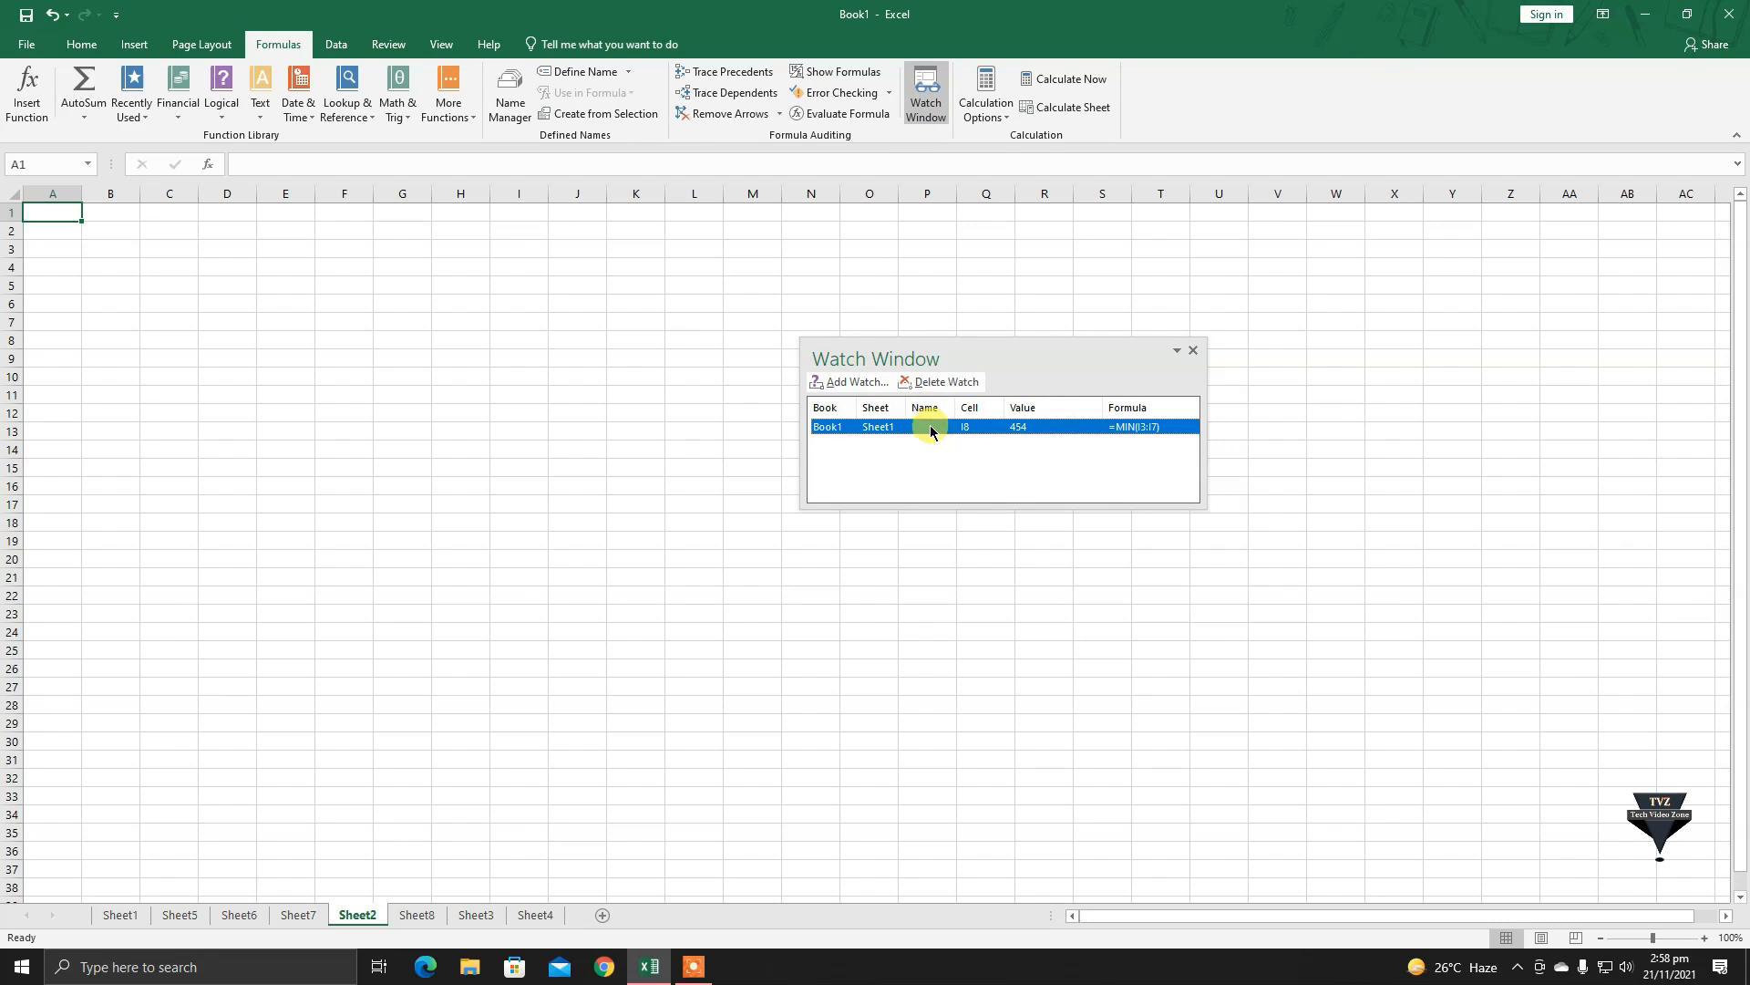
pyautogui.click(946, 382)
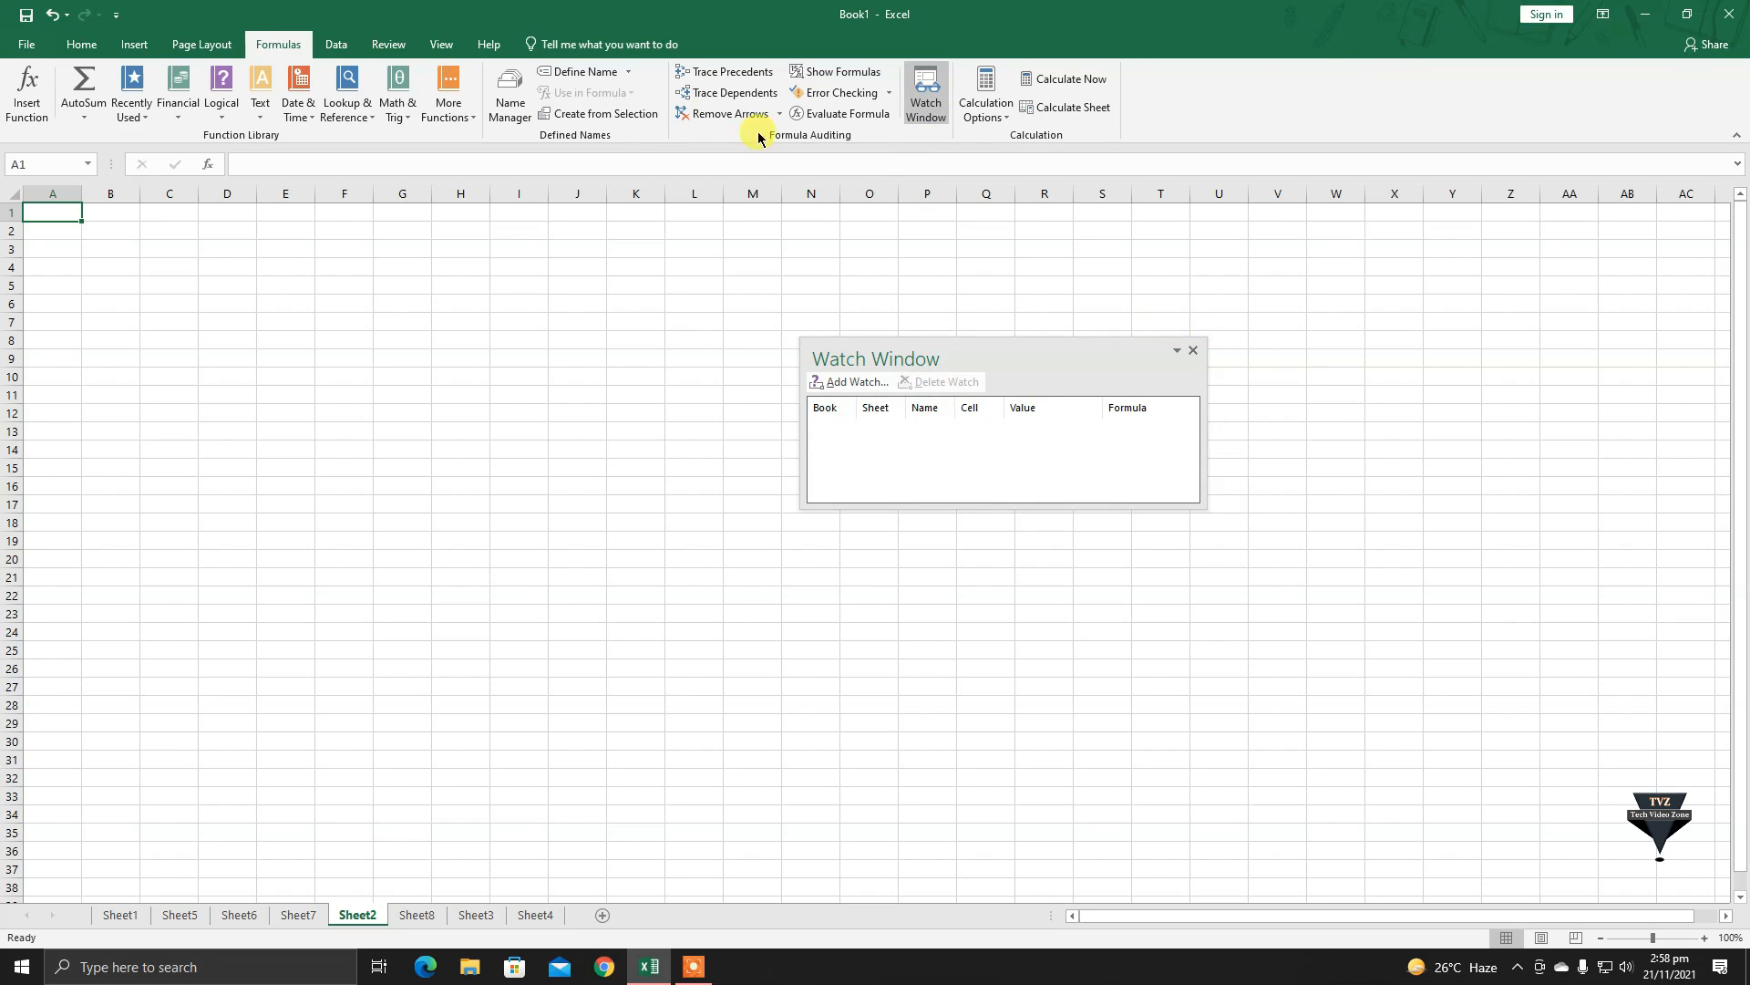
# Close the Watch Window and return to an empty cell on Sheet1
pyautogui.click(1193, 350)
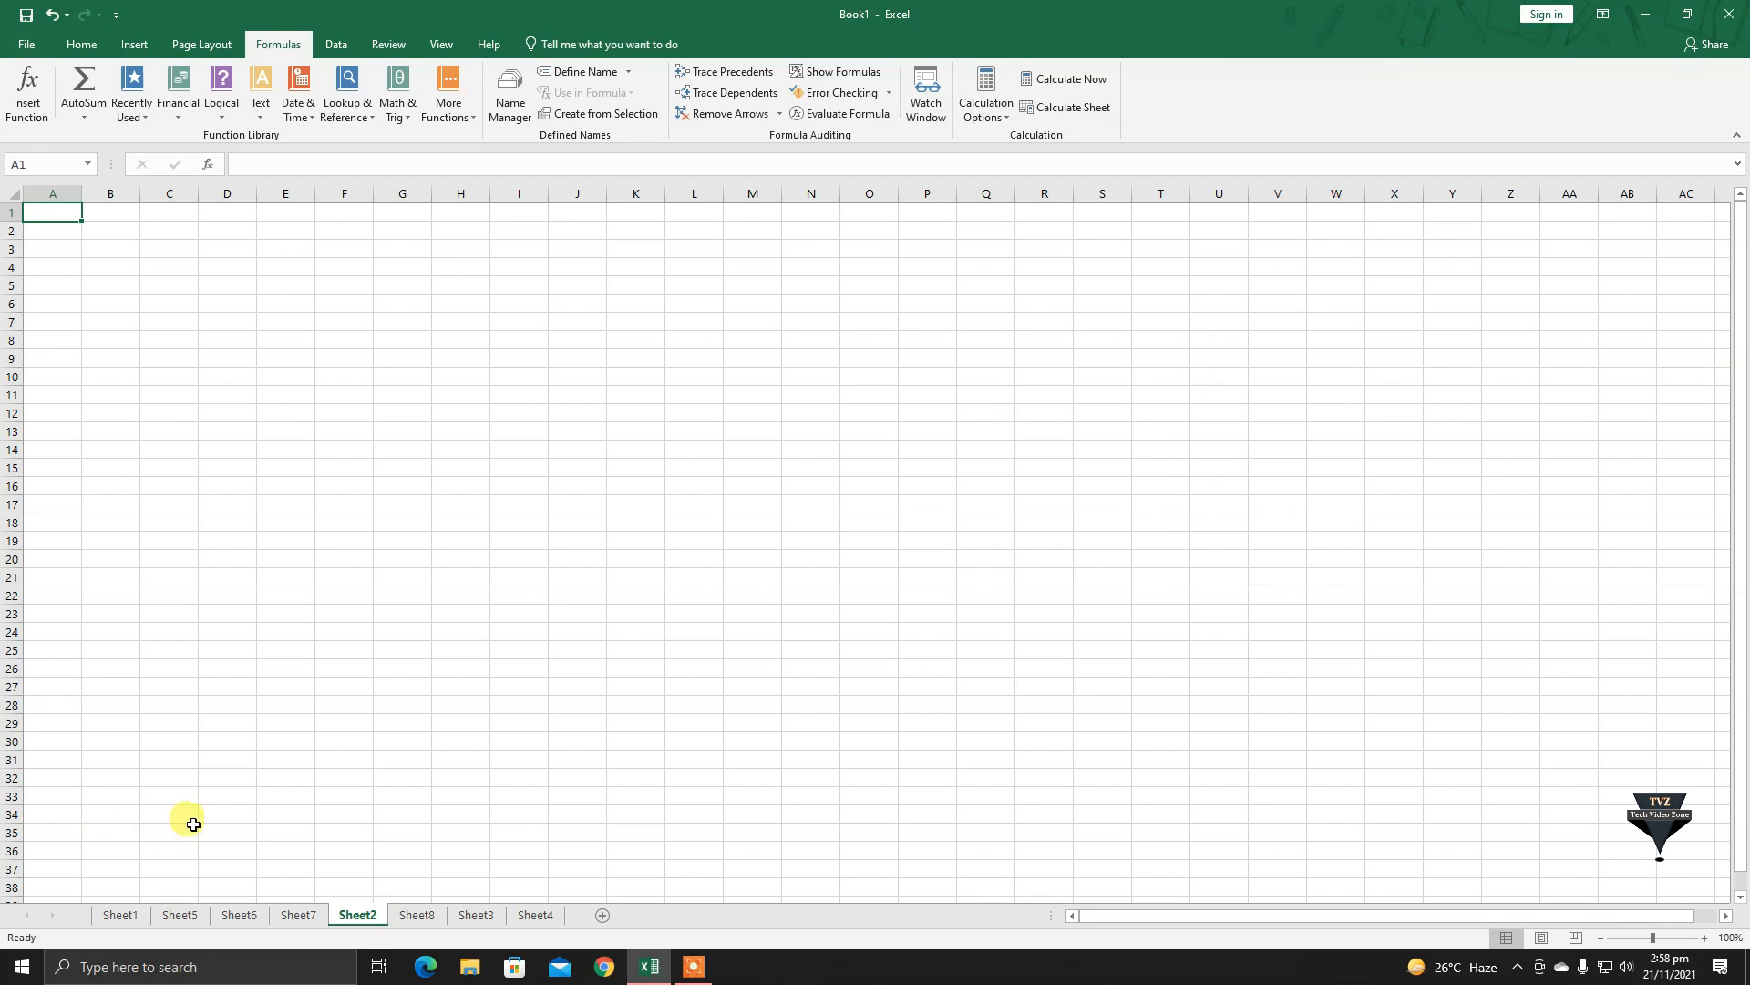
pyautogui.click(121, 916)
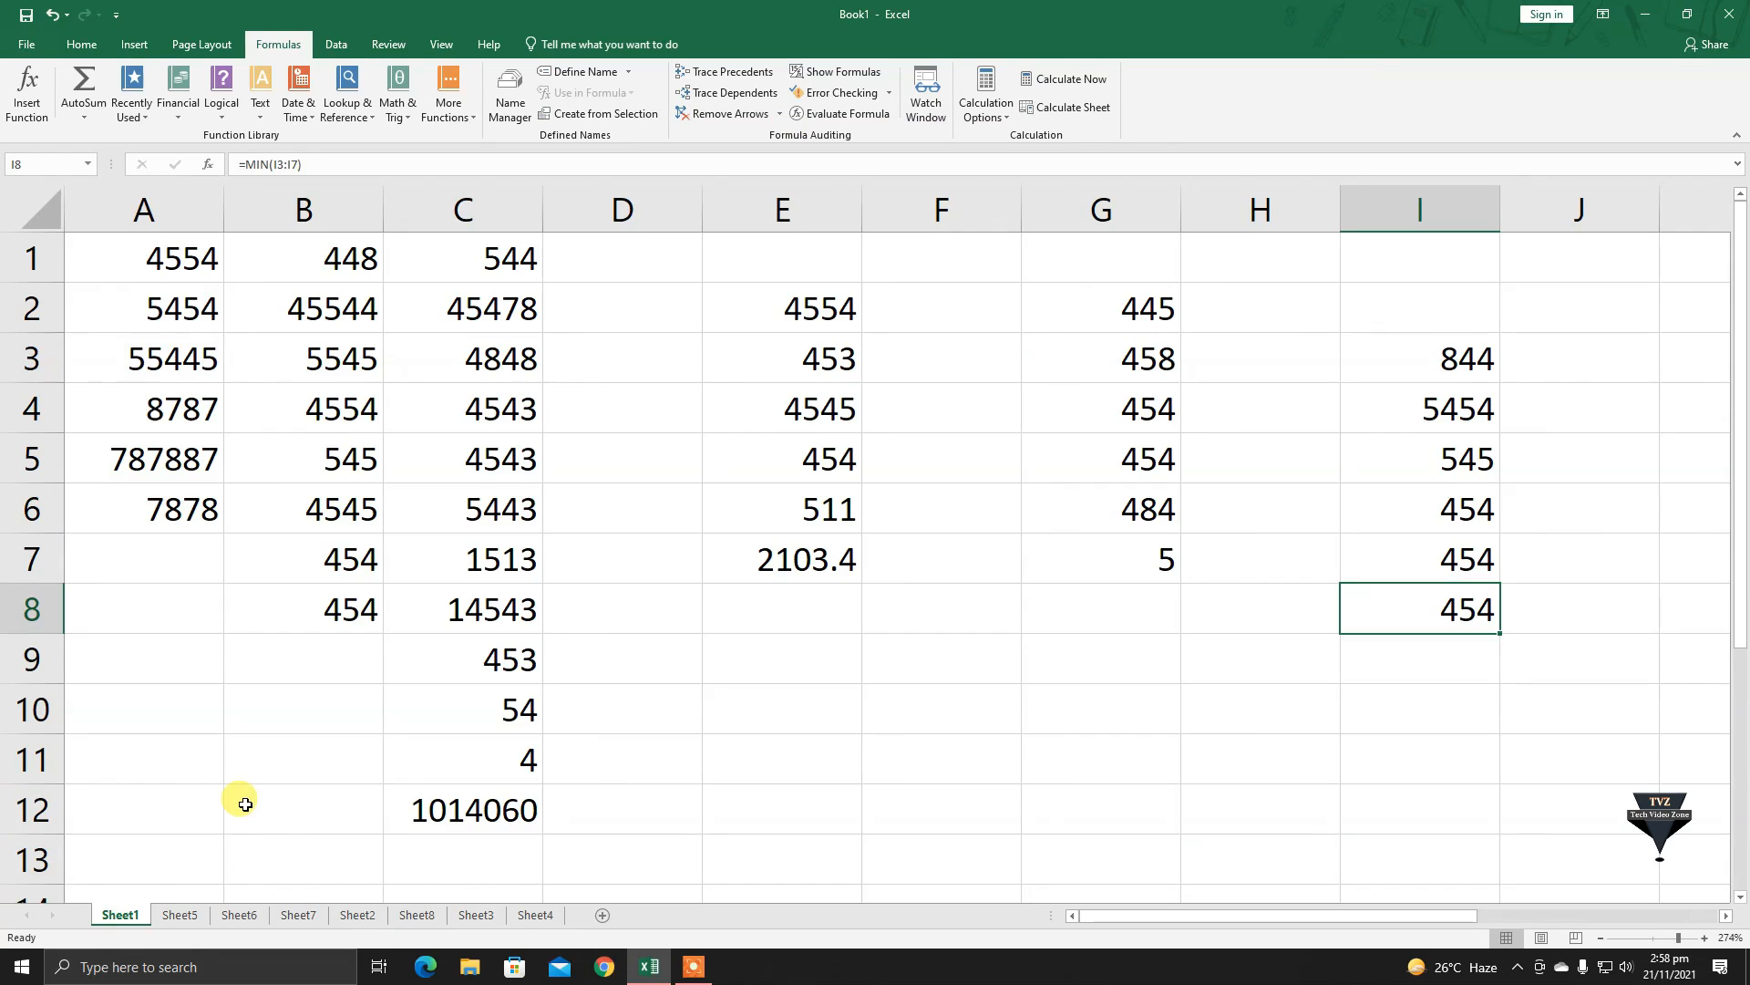
pyautogui.click(686, 712)
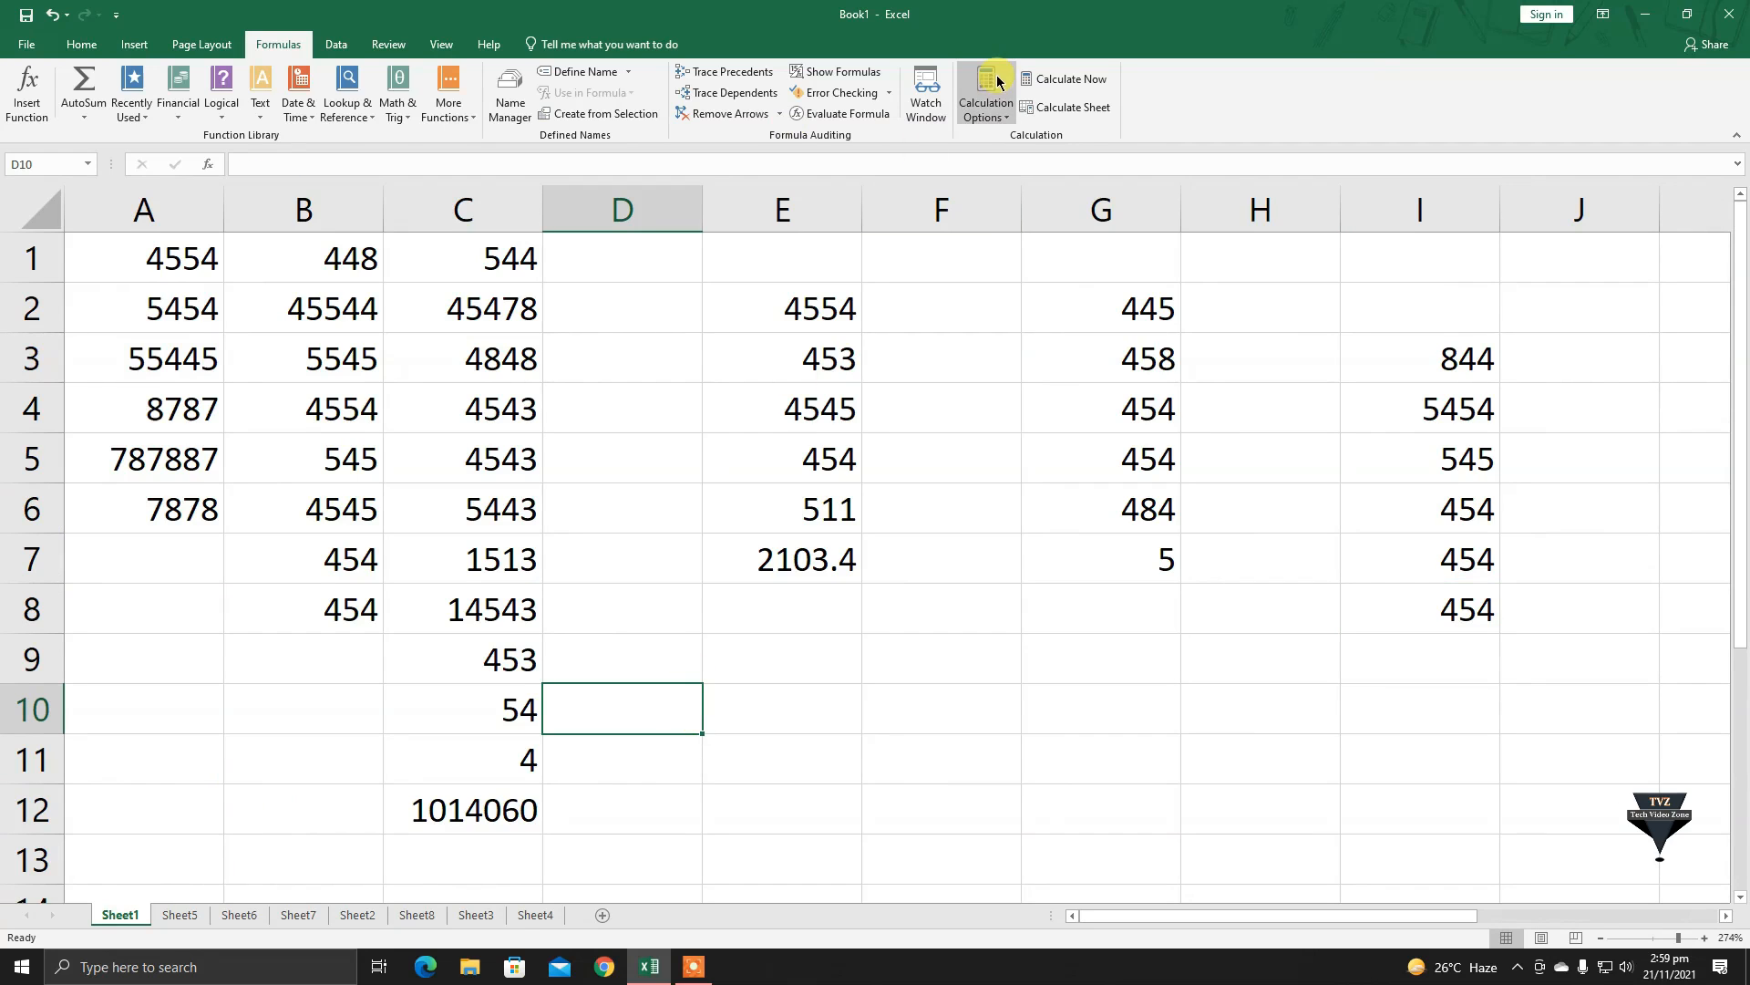
# Examine the calculation modes offered for the workbook without changing the selected one
pyautogui.click(983, 108)
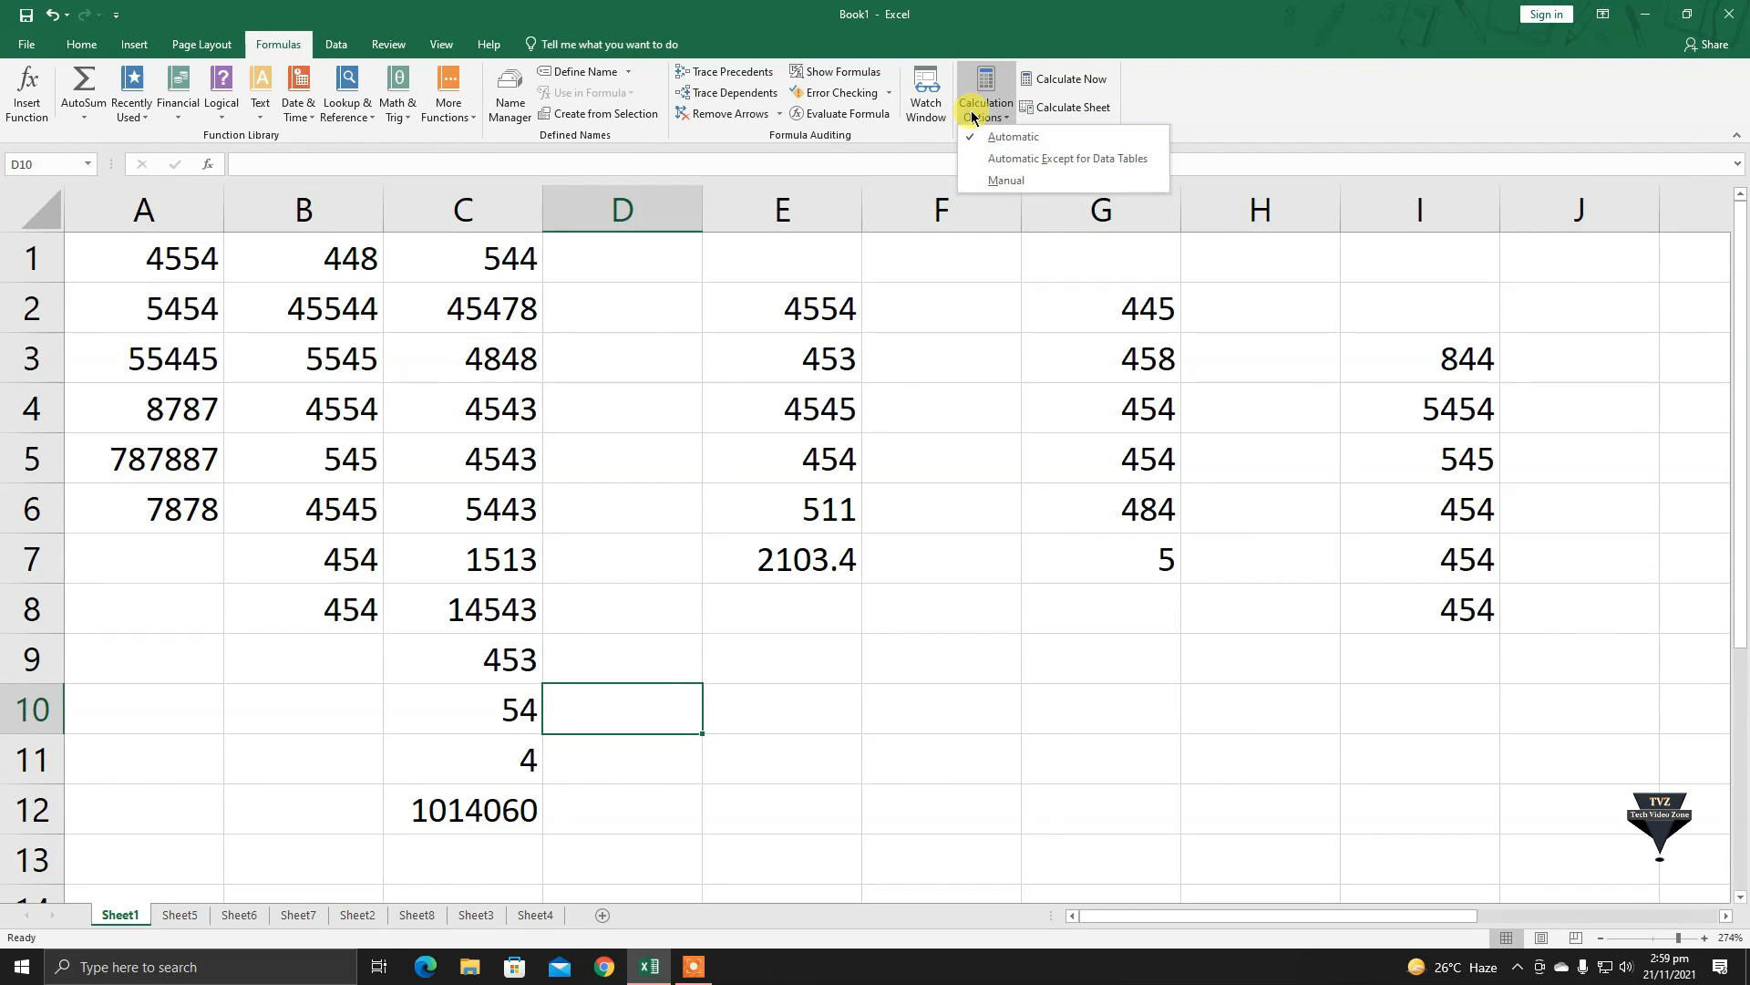
pyautogui.click(985, 112)
pyautogui.click(993, 108)
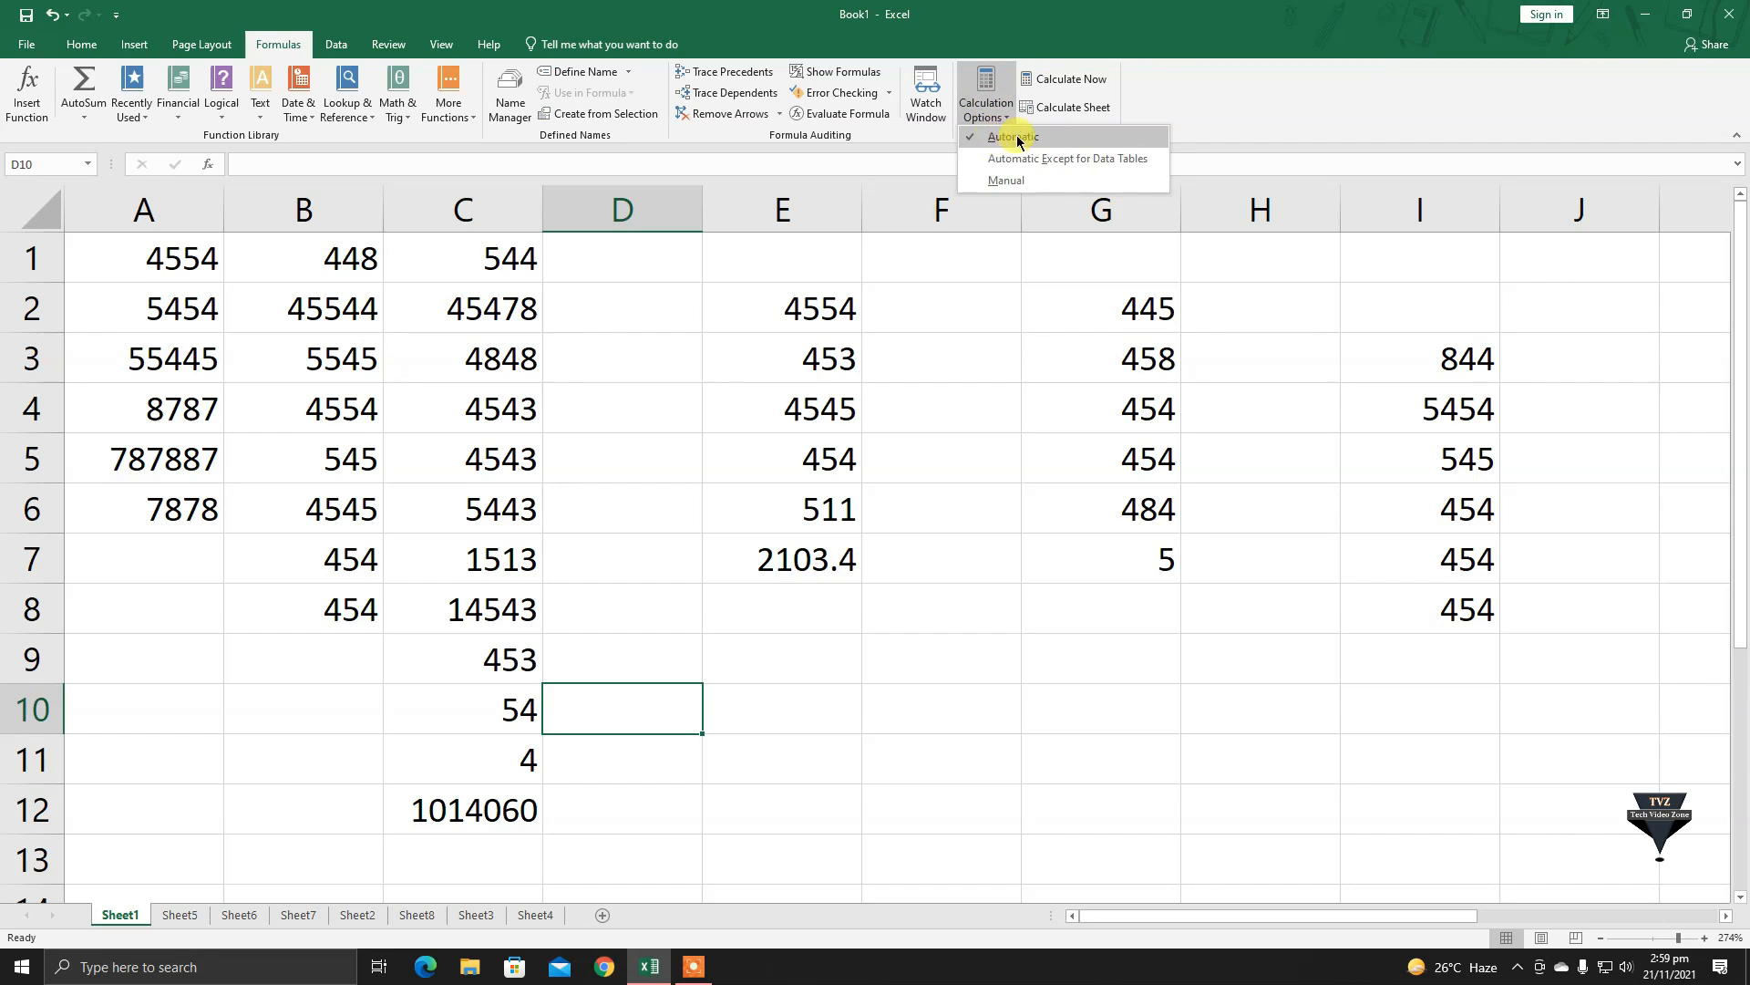
pyautogui.click(1201, 133)
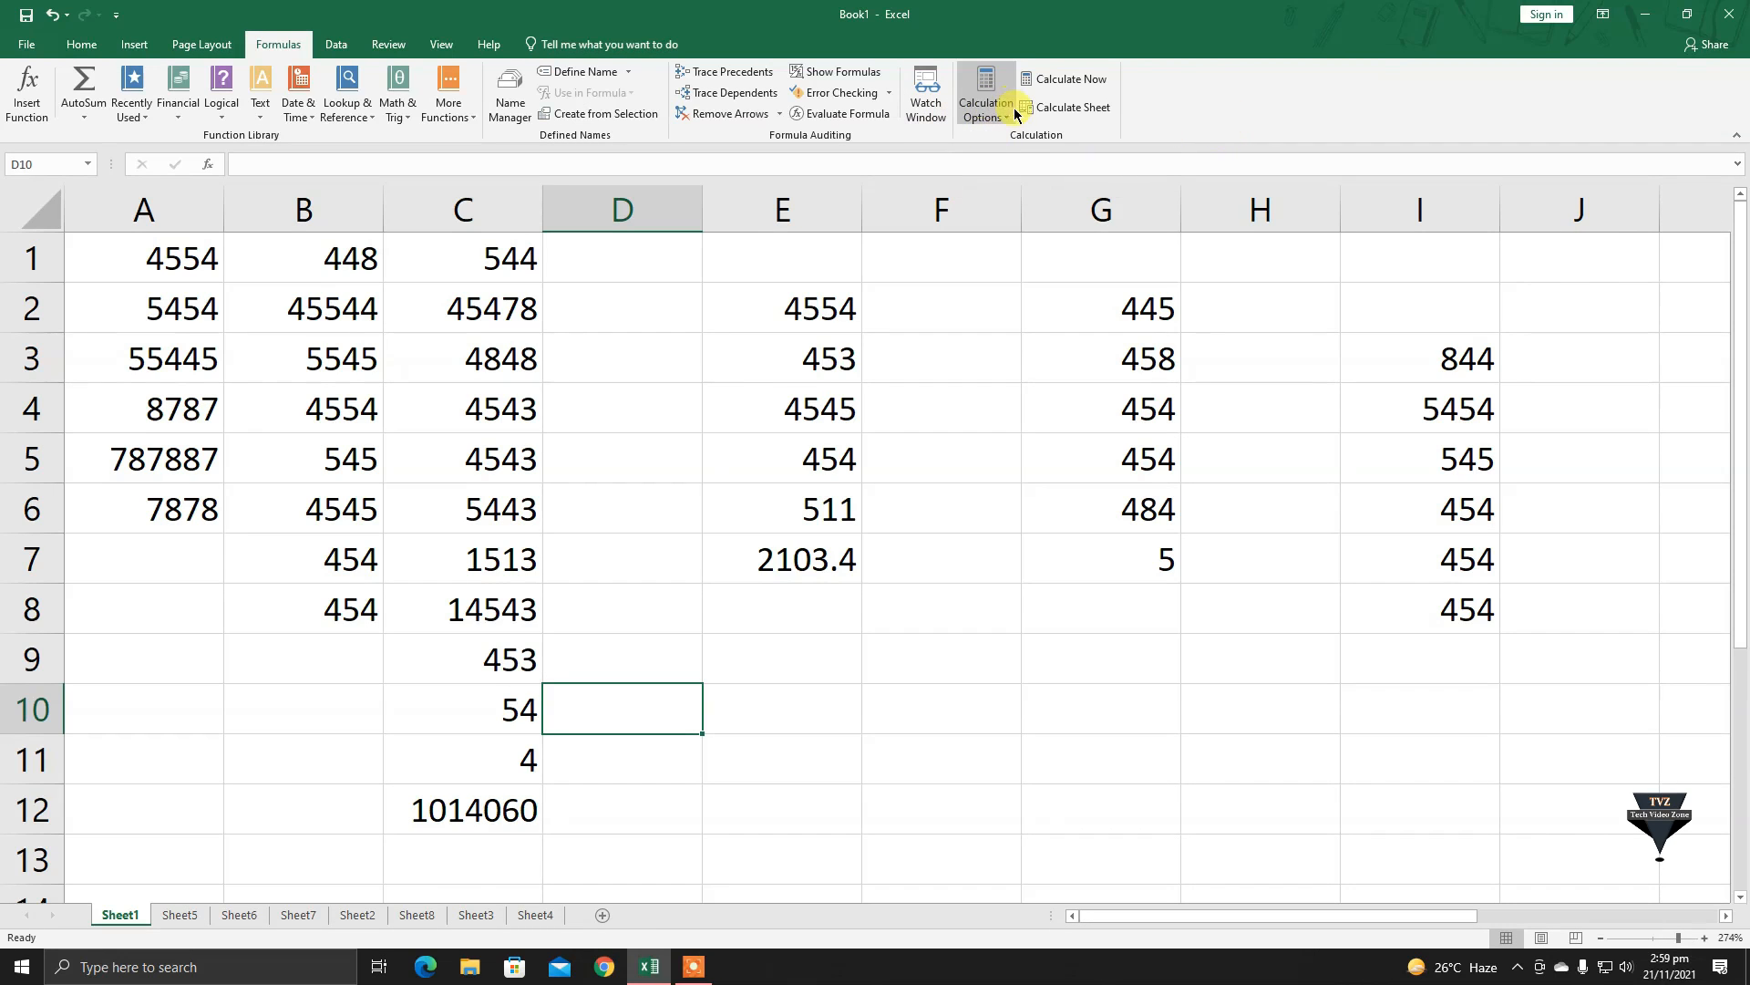
pyautogui.click(1017, 113)
pyautogui.click(1178, 89)
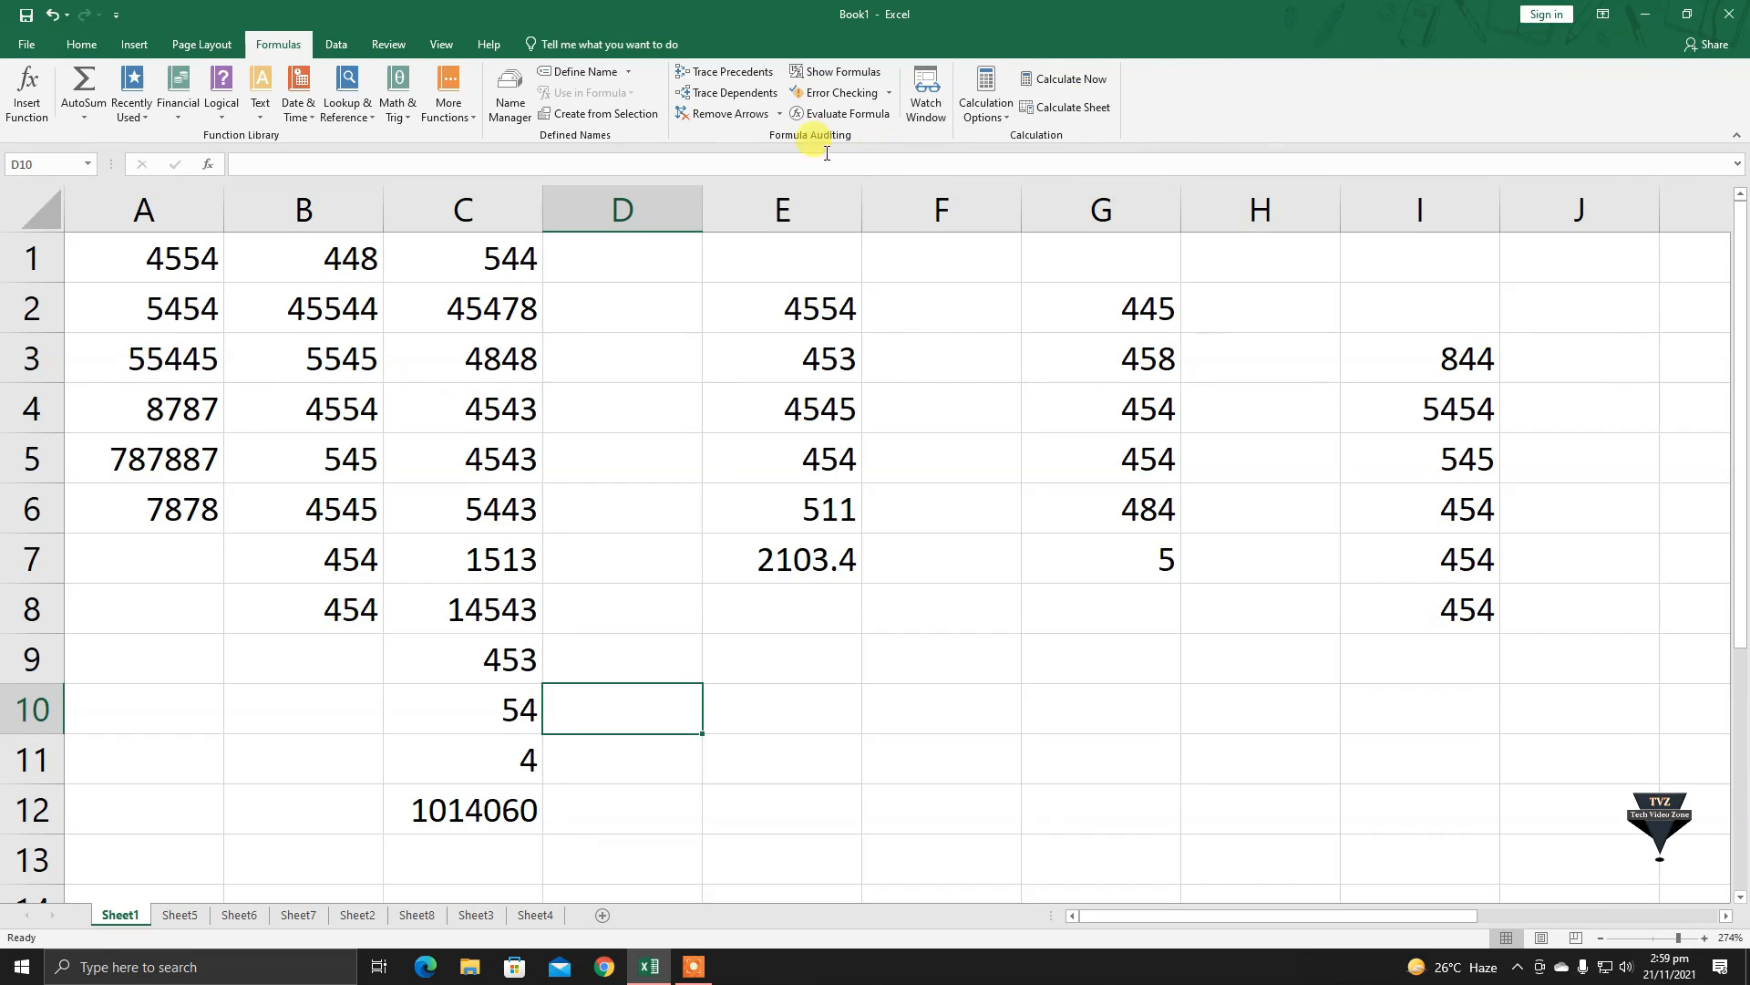
# Replace the value in cell C10 with 544 to test recalculation of the sum in C12
pyautogui.click(485, 538)
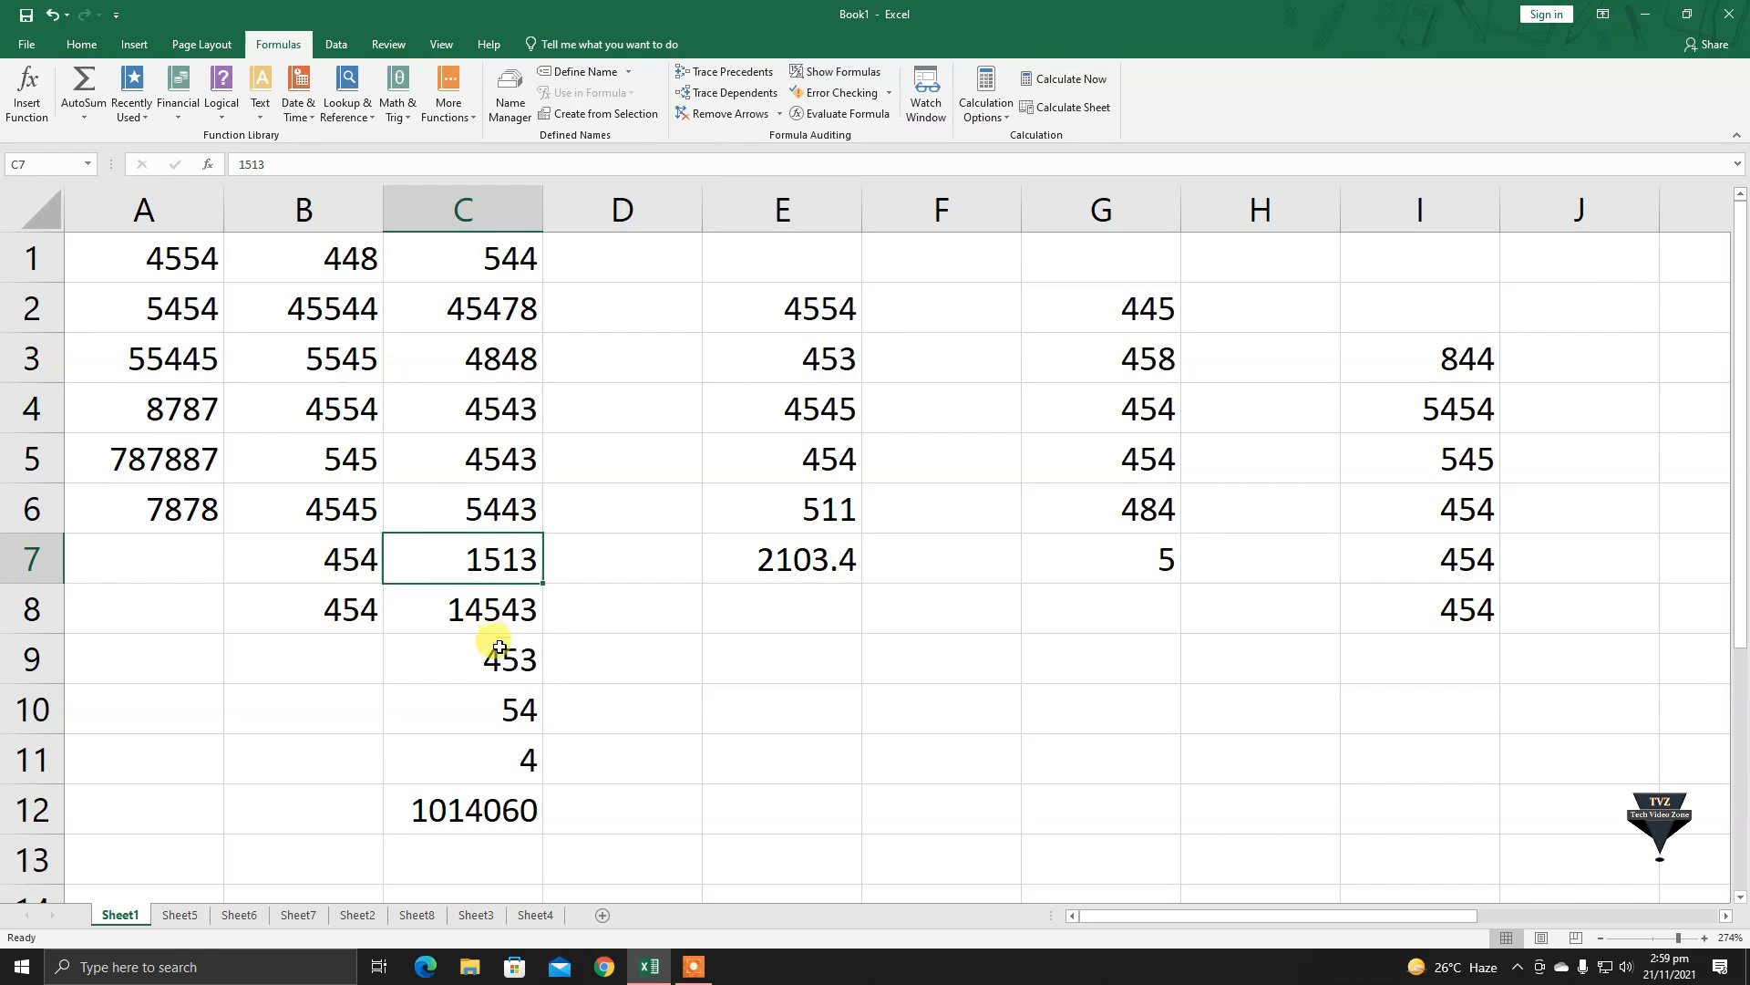
pyautogui.click(507, 707)
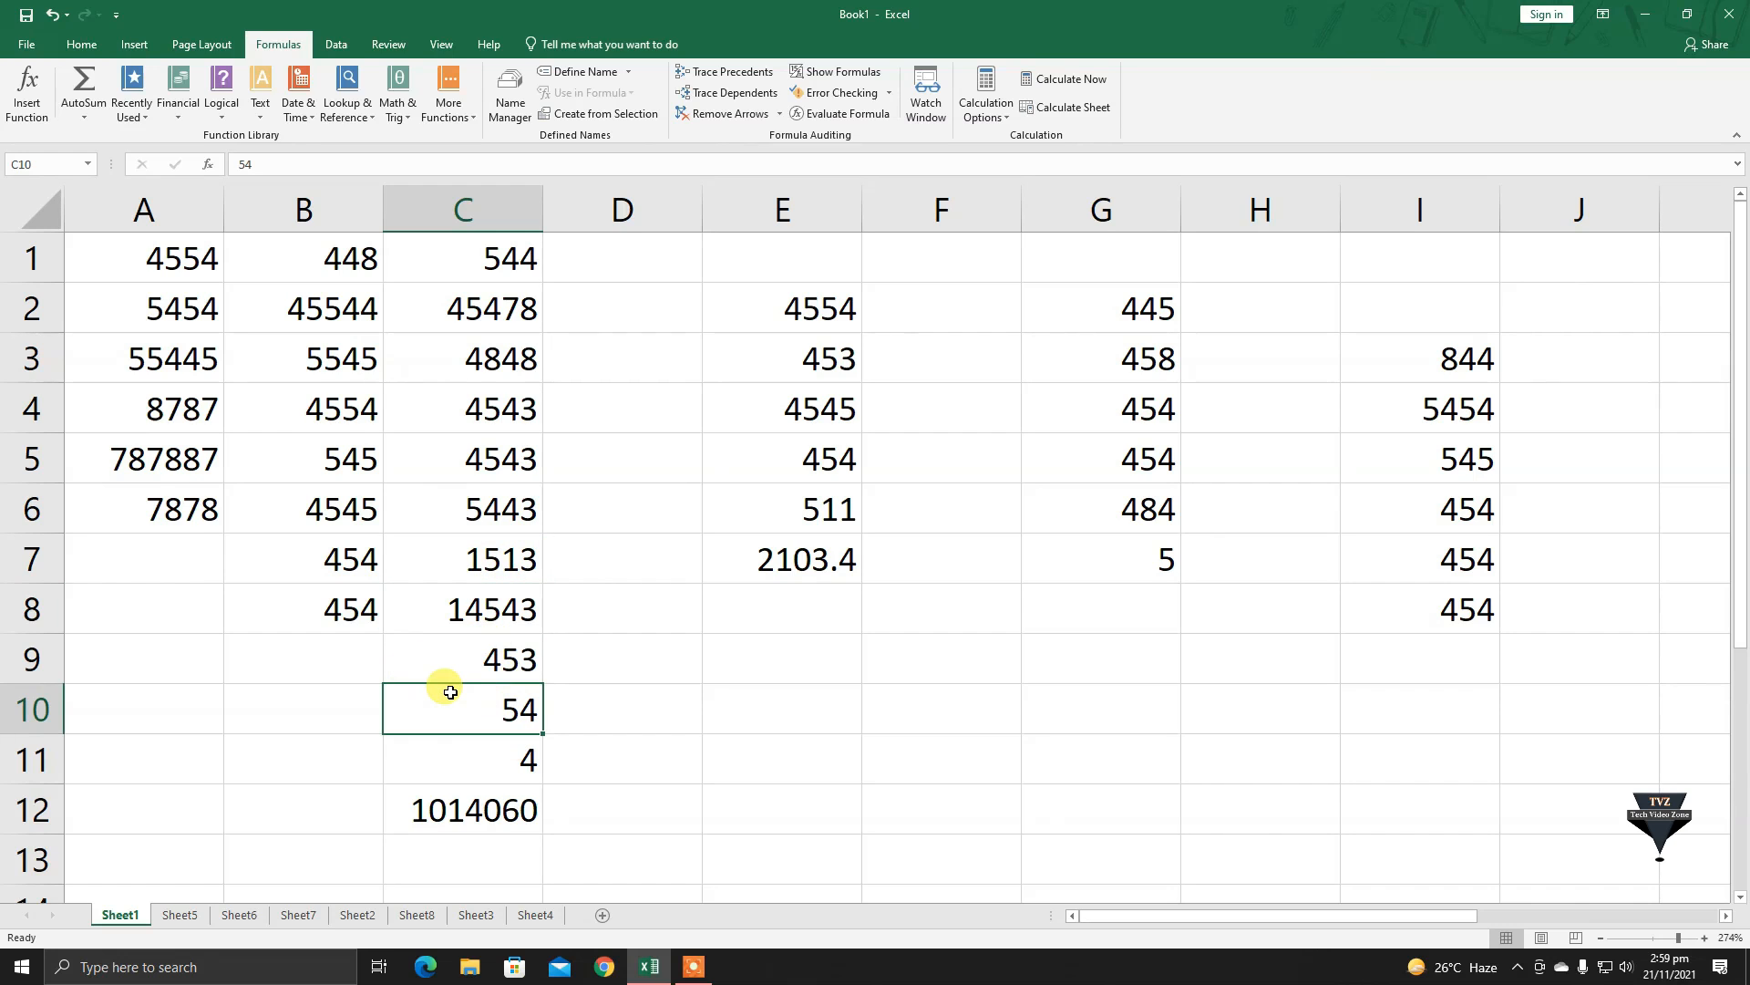
pyautogui.press('BackSpace')
pyautogui.write('5')
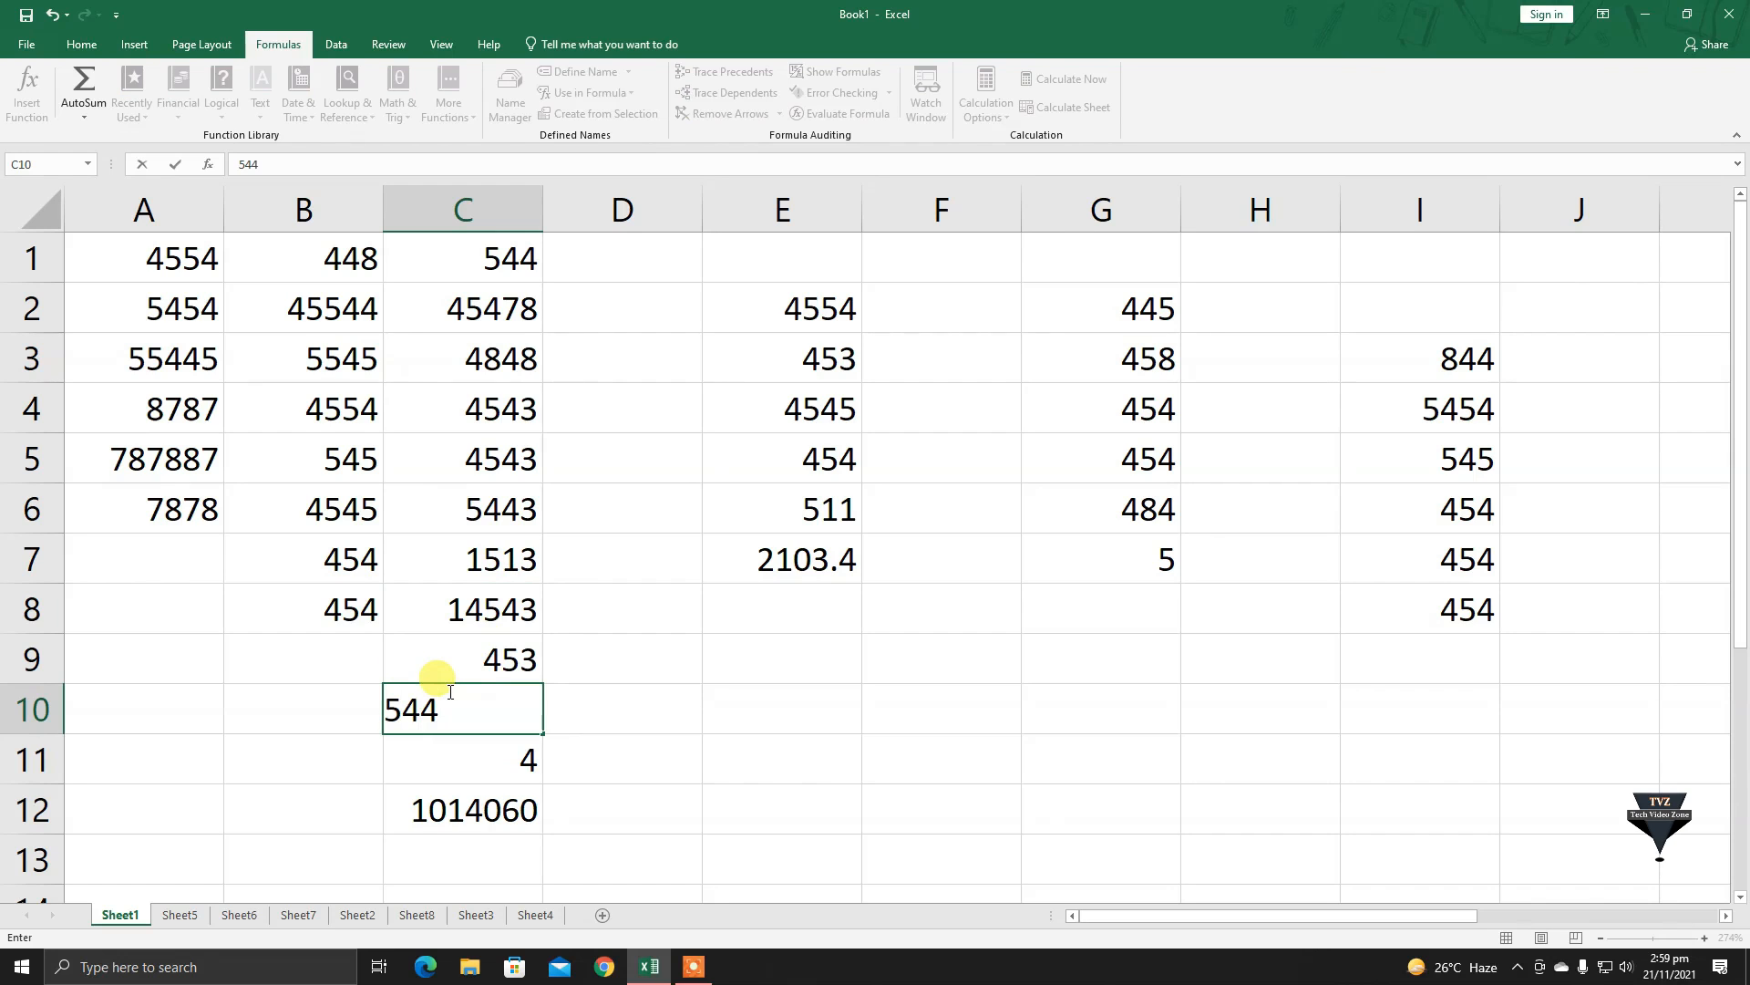
pyautogui.press('Return')
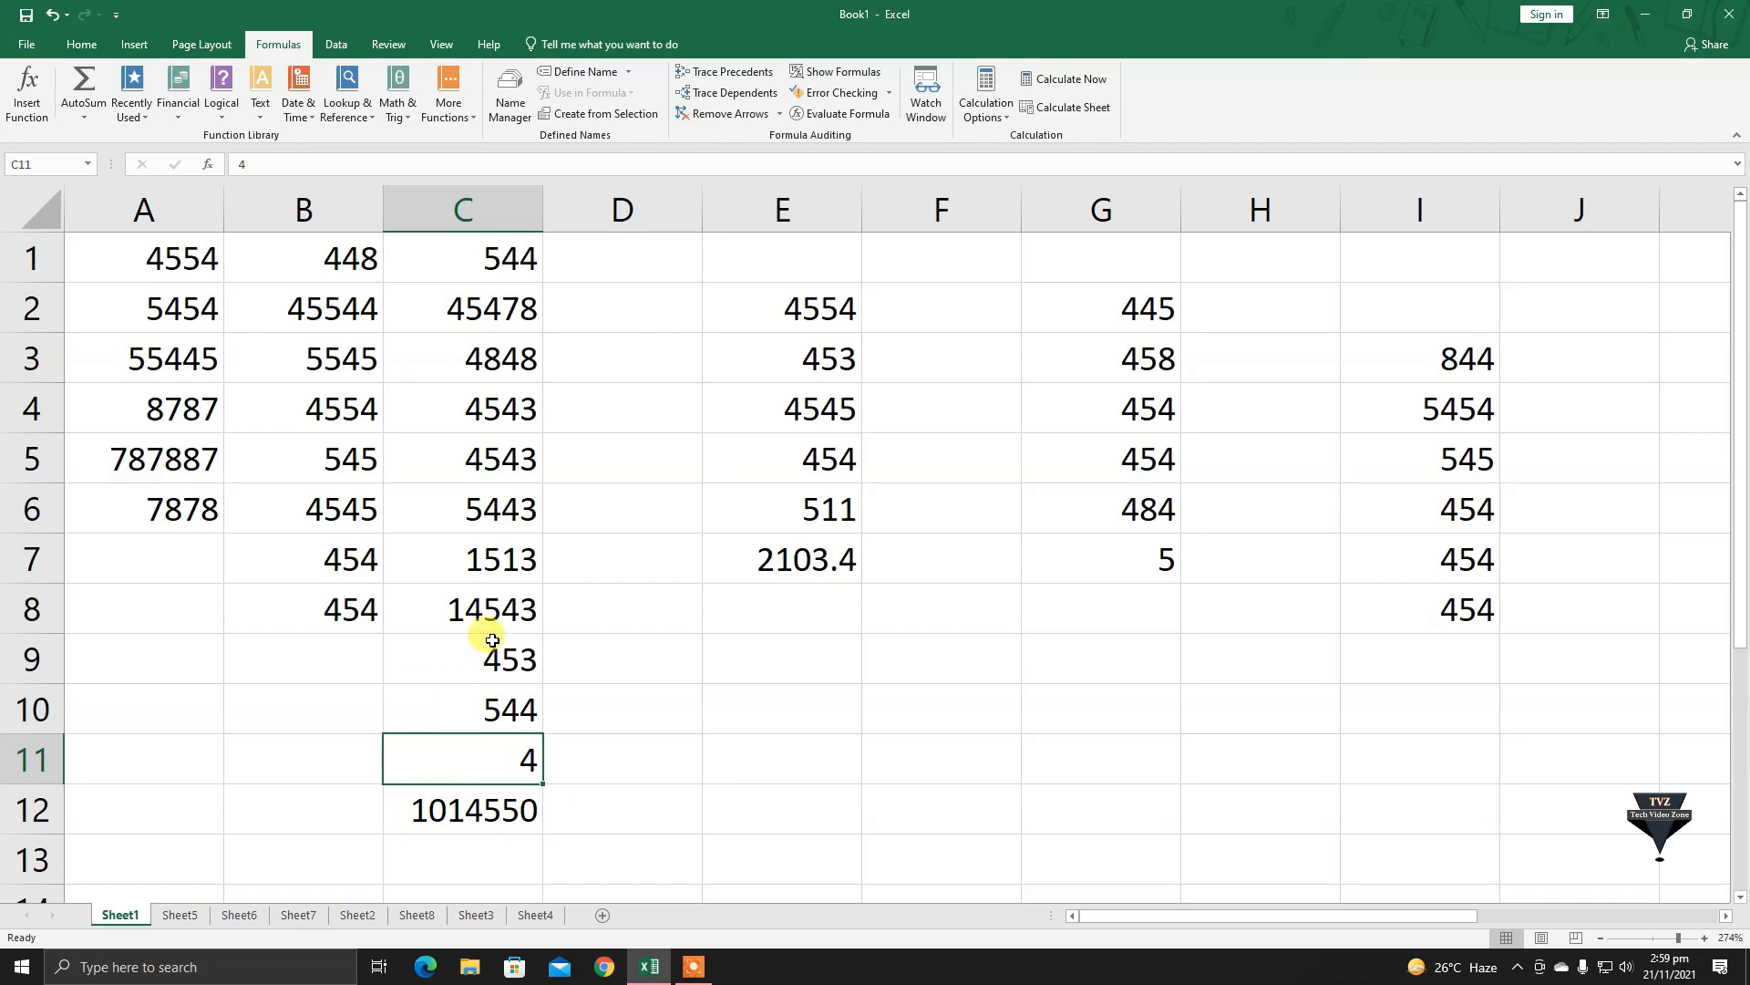
# Replace the value in cell C11, directly above the column C sum, with 1000
pyautogui.click(488, 547)
pyautogui.click(520, 757)
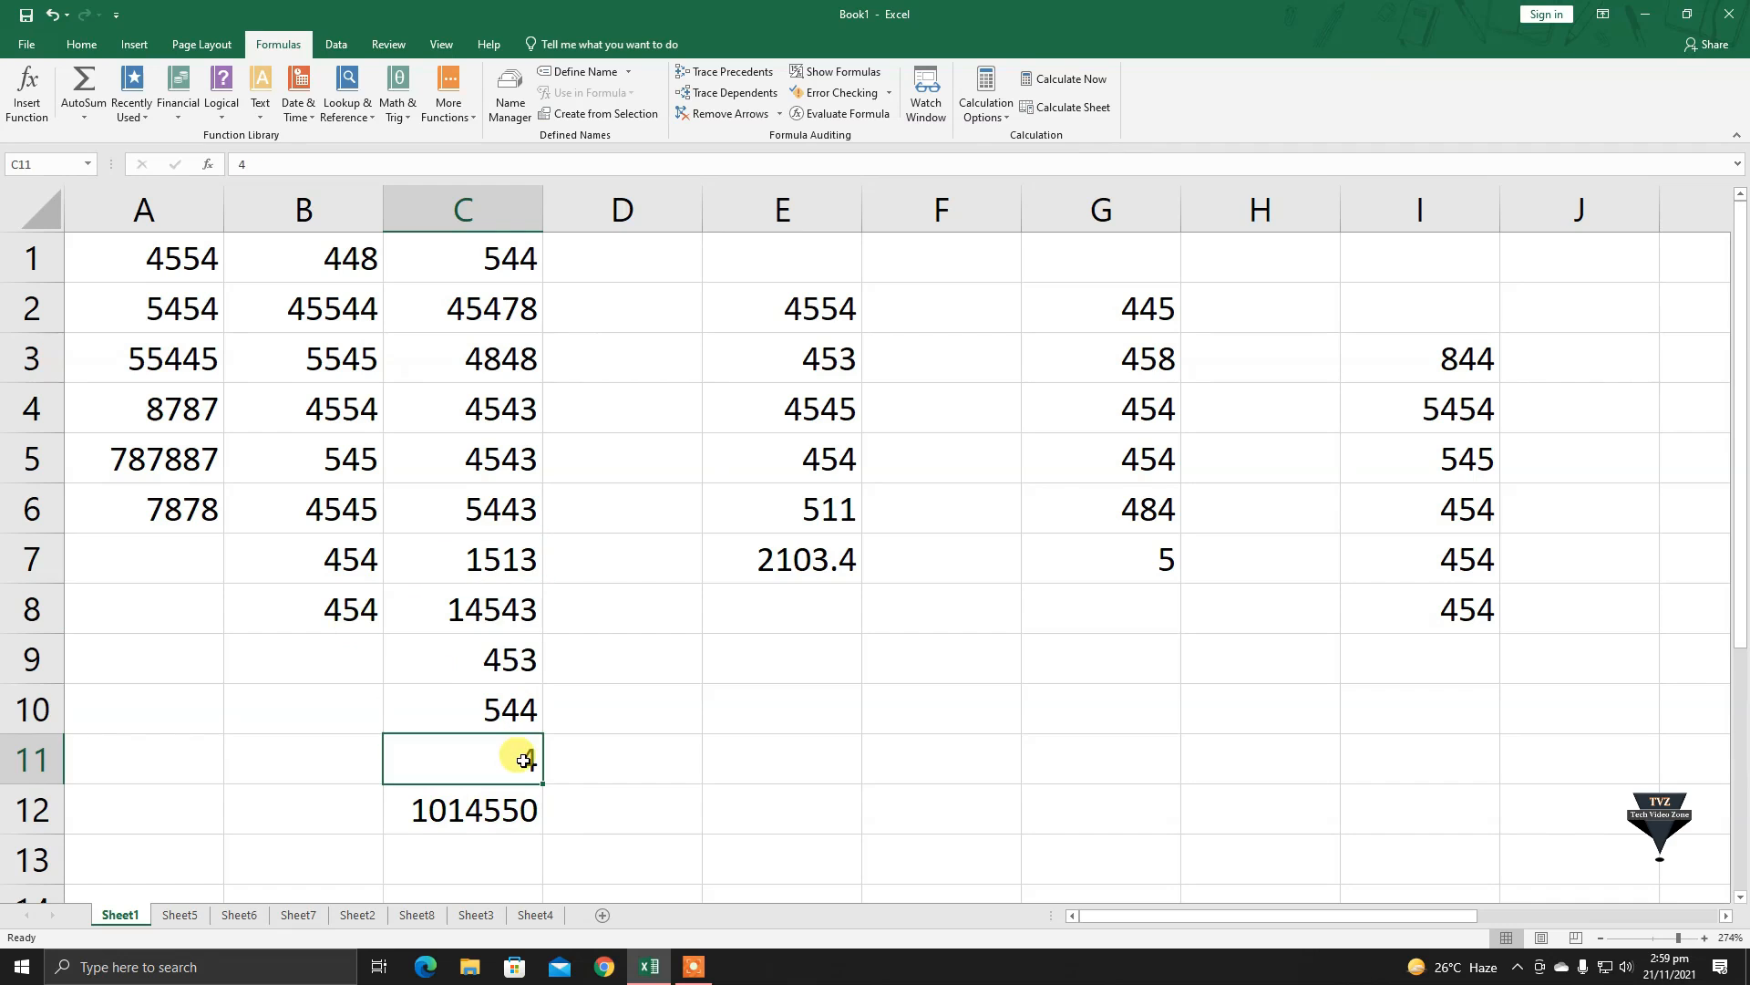
pyautogui.press('BackSpace')
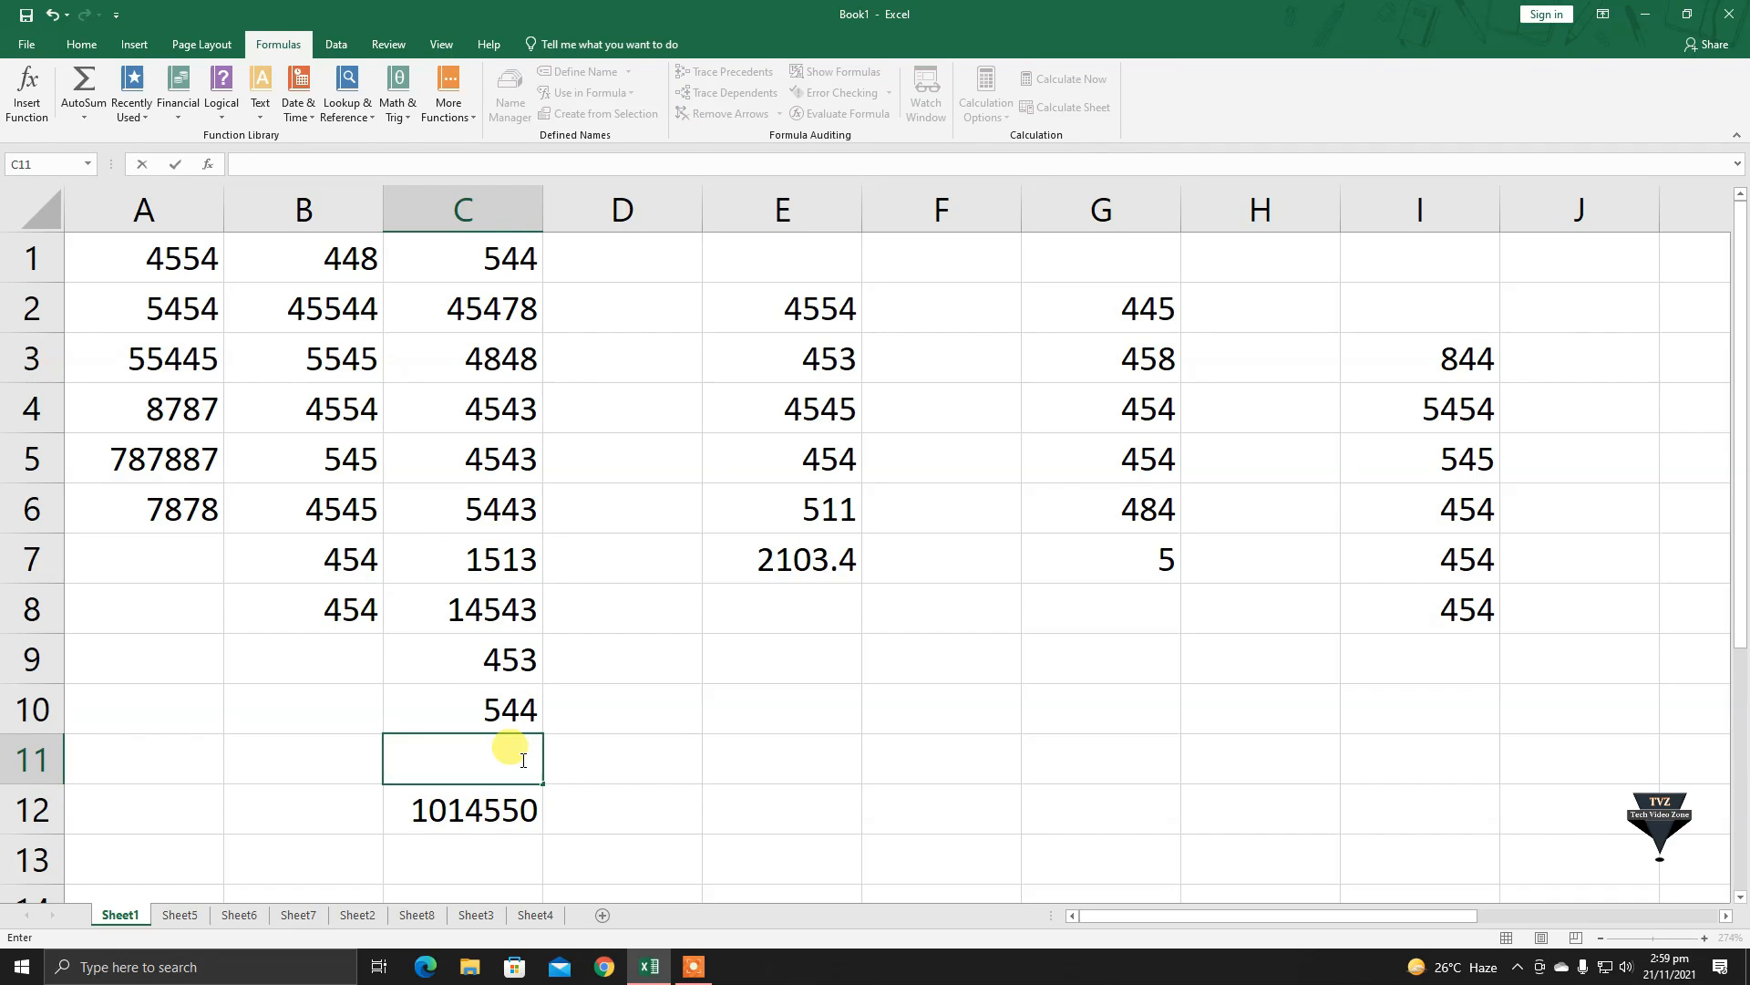
pyautogui.write('1')
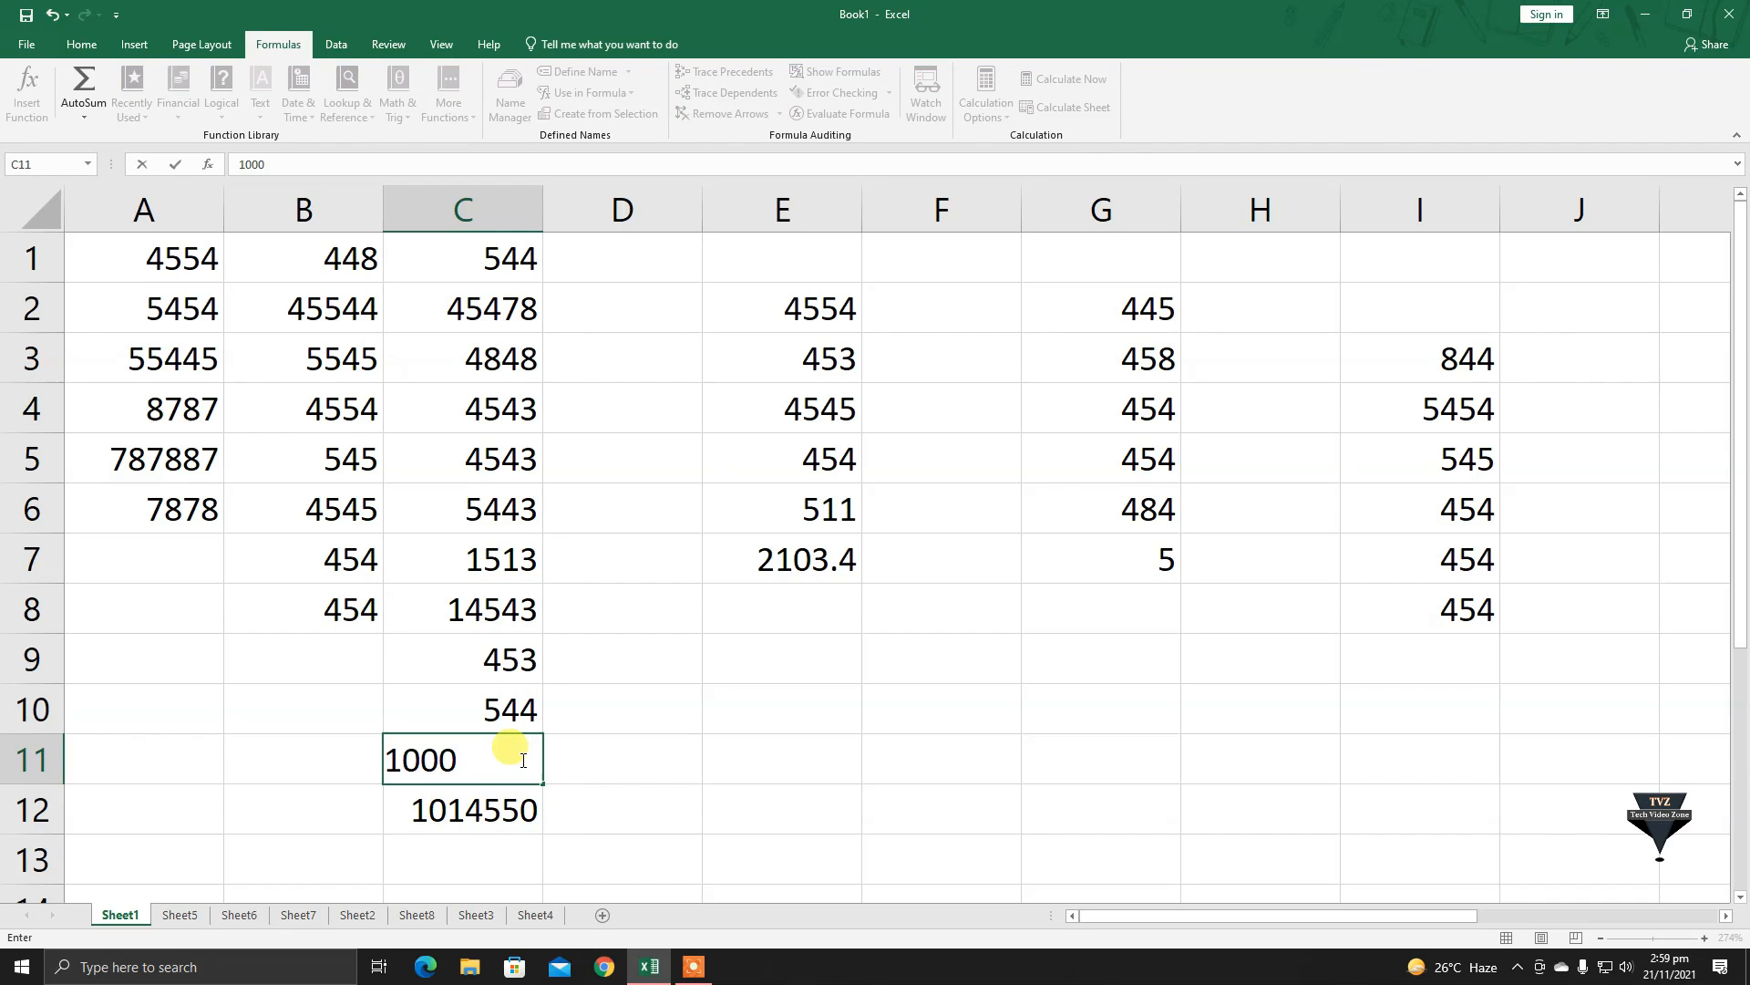
pyautogui.write('000')
pyautogui.press('Return')
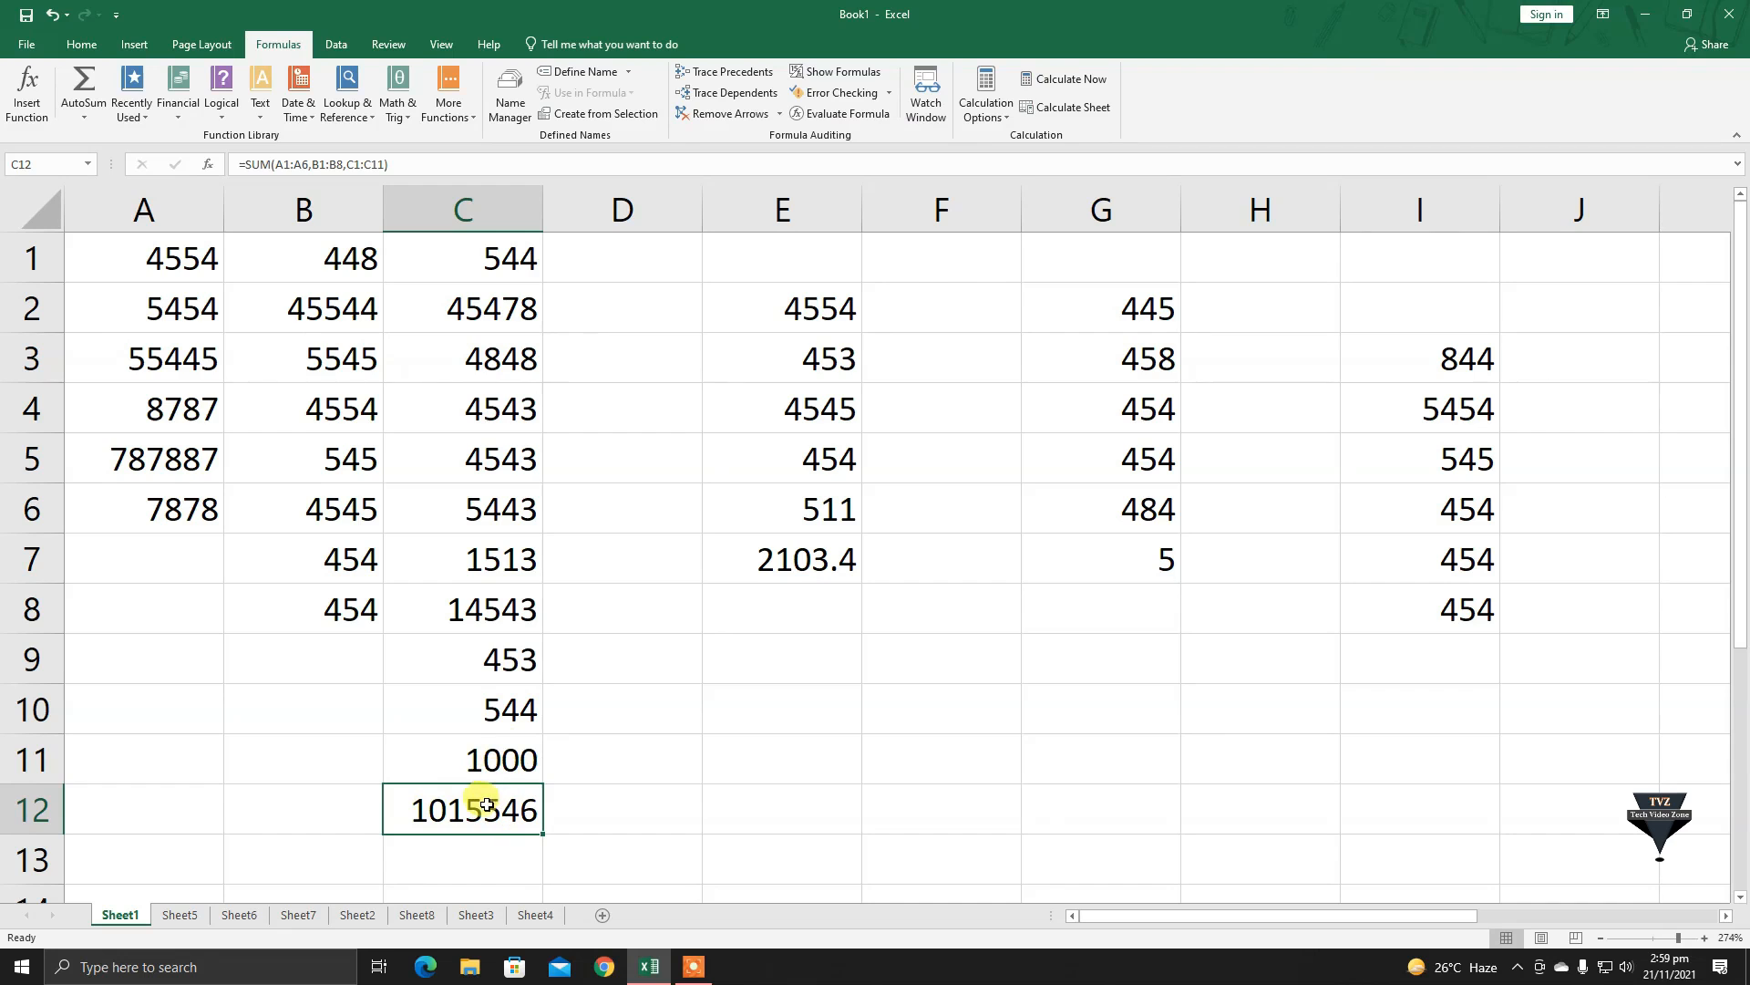
# Replace the value in cell C7 with 444444
pyautogui.click(488, 548)
pyautogui.write('4')
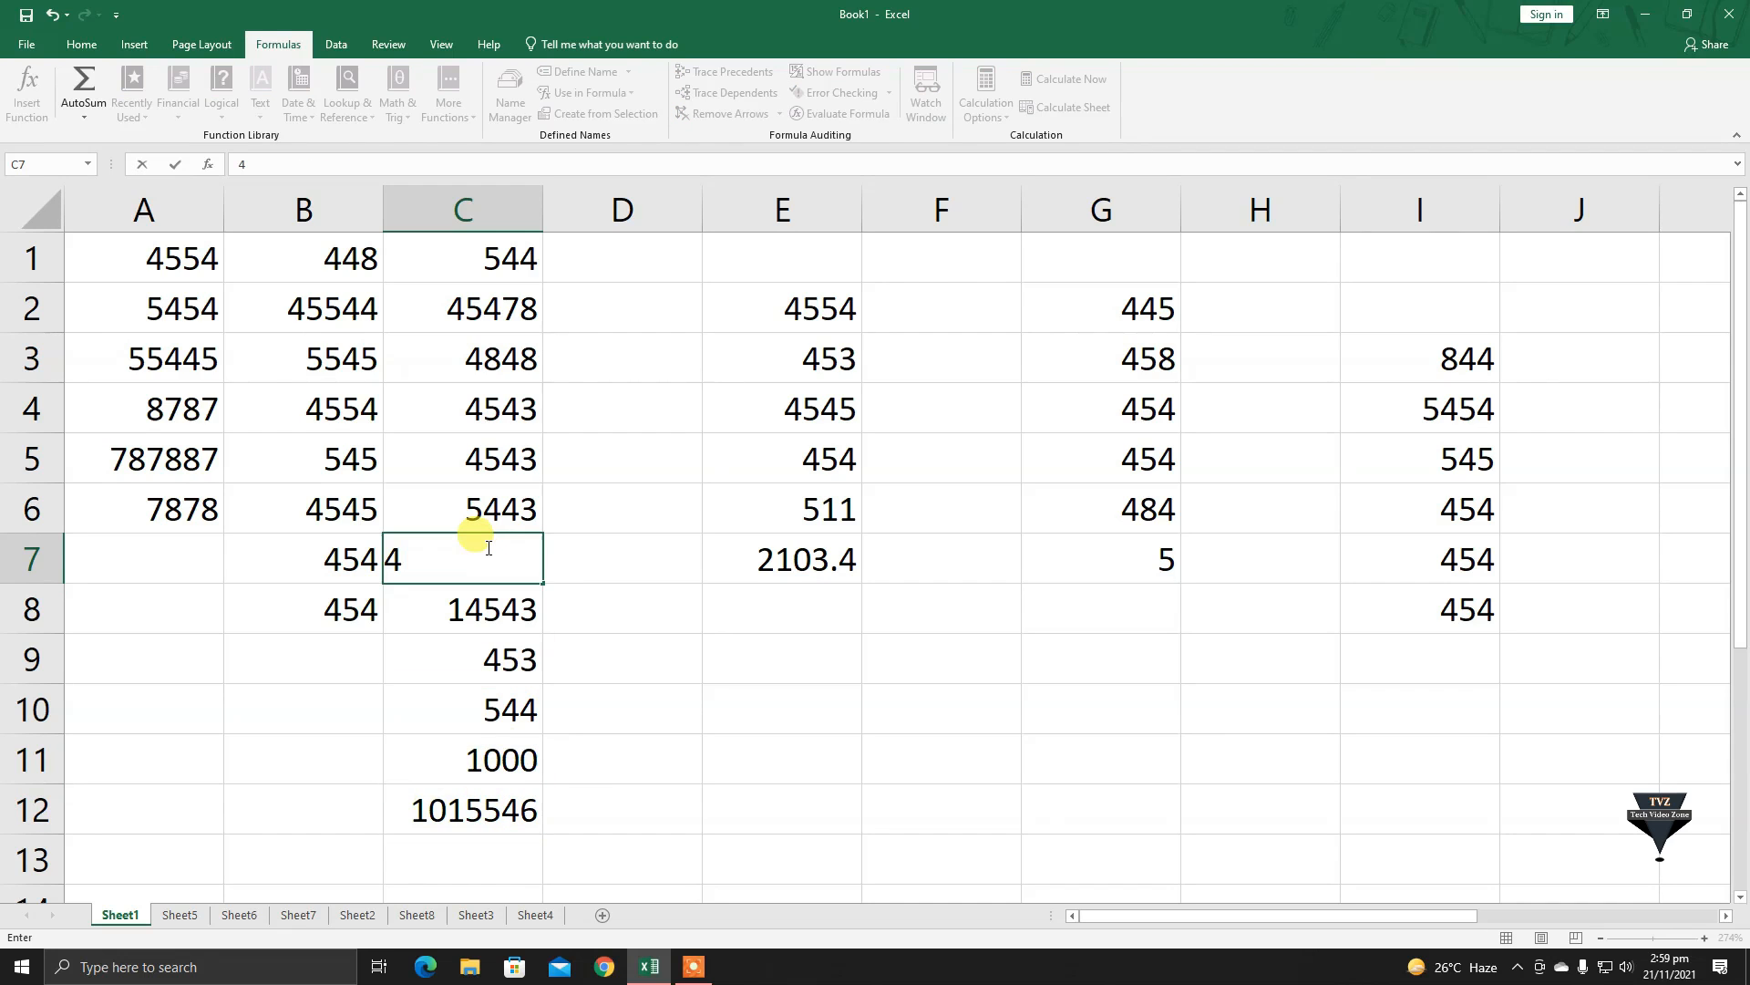
pyautogui.write('44444')
pyautogui.press('Return')
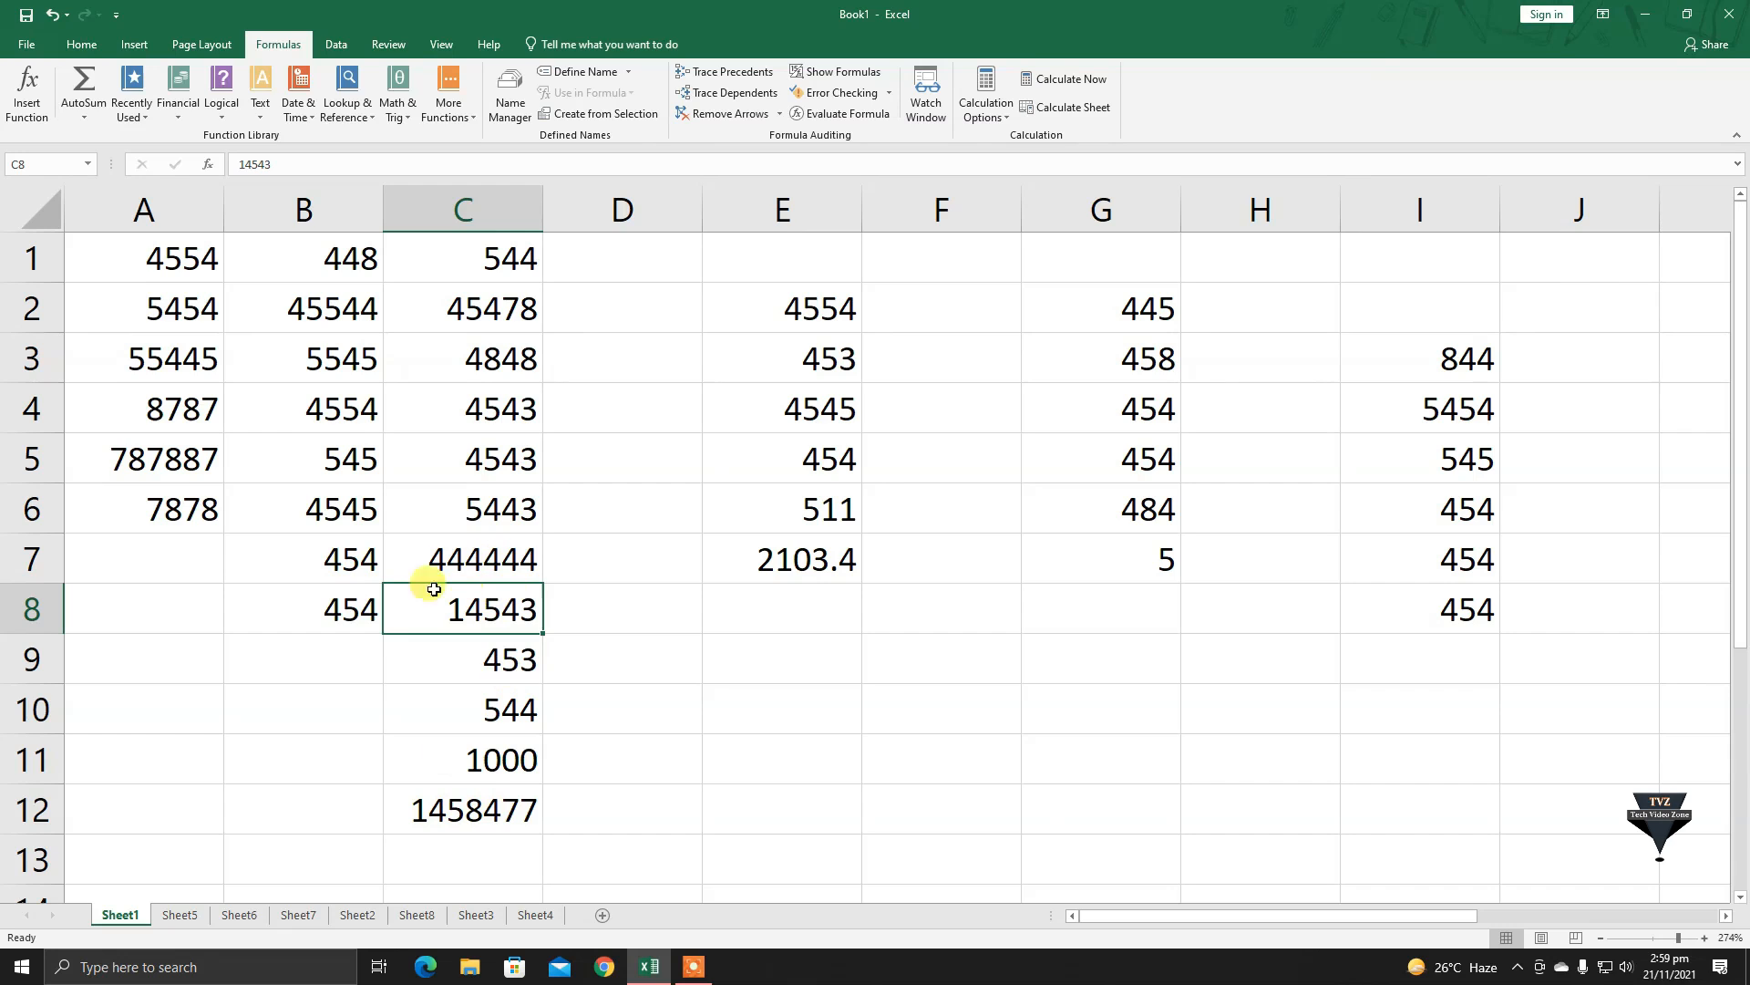
# Replace the value in cell B8 with 1054
pyautogui.click(348, 598)
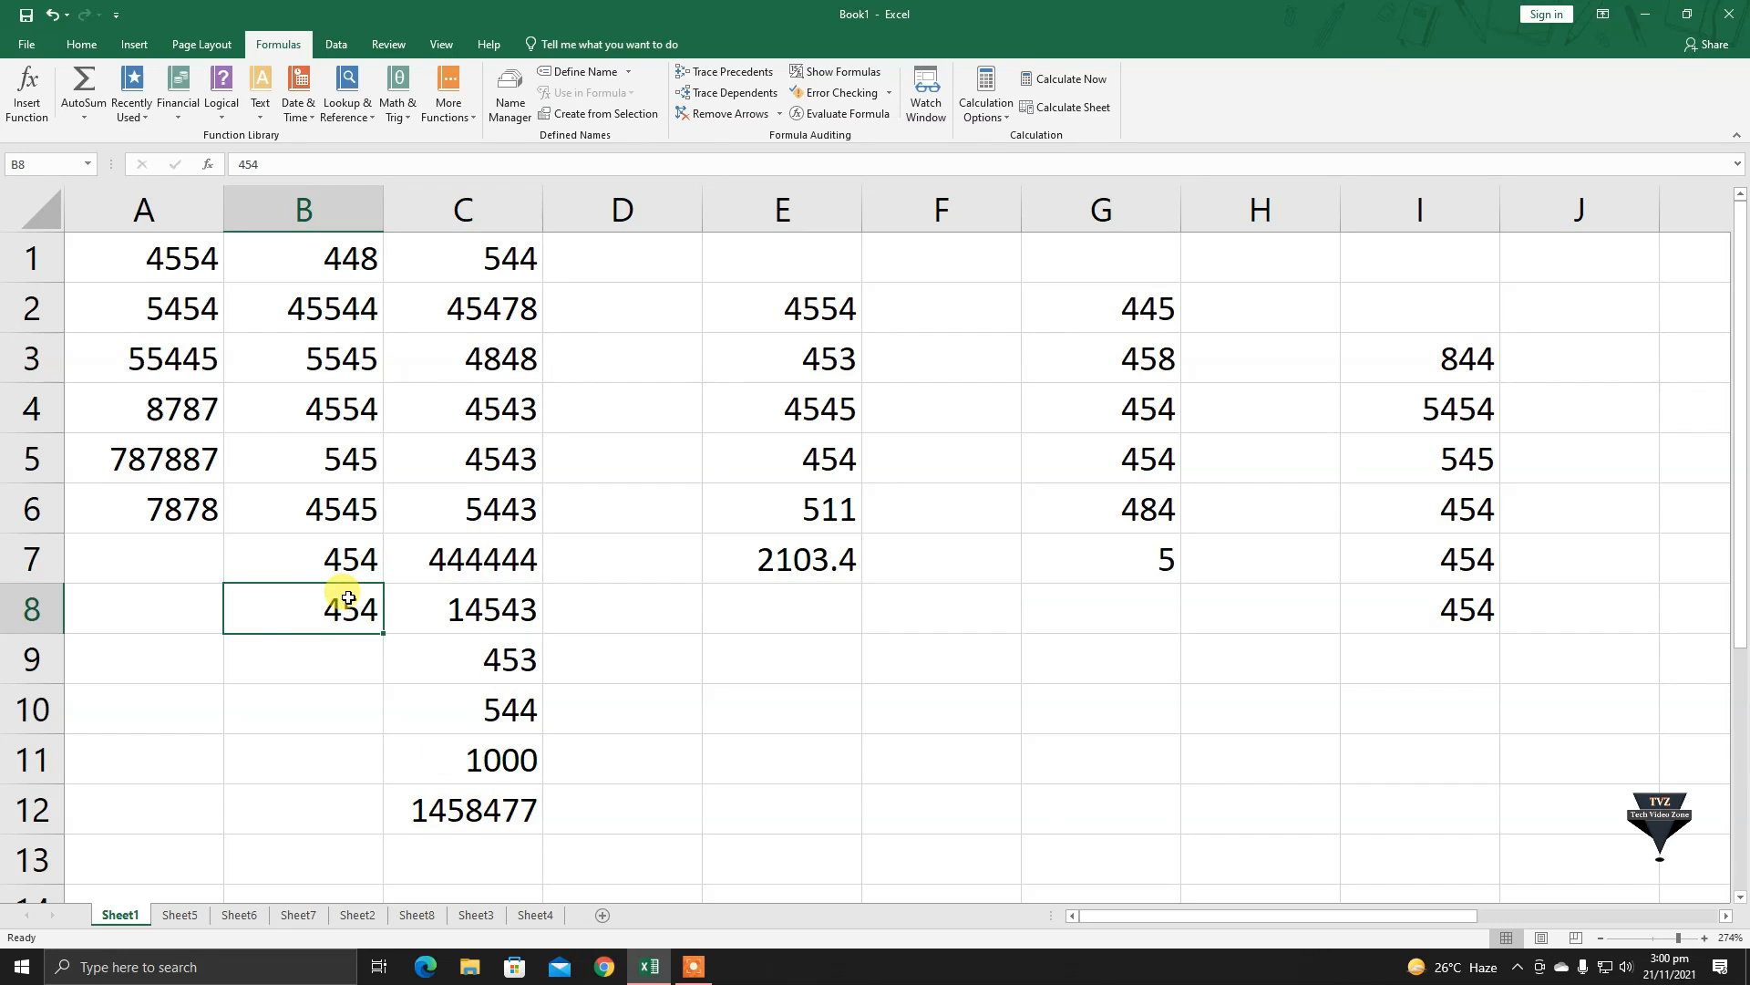
pyautogui.write('1054')
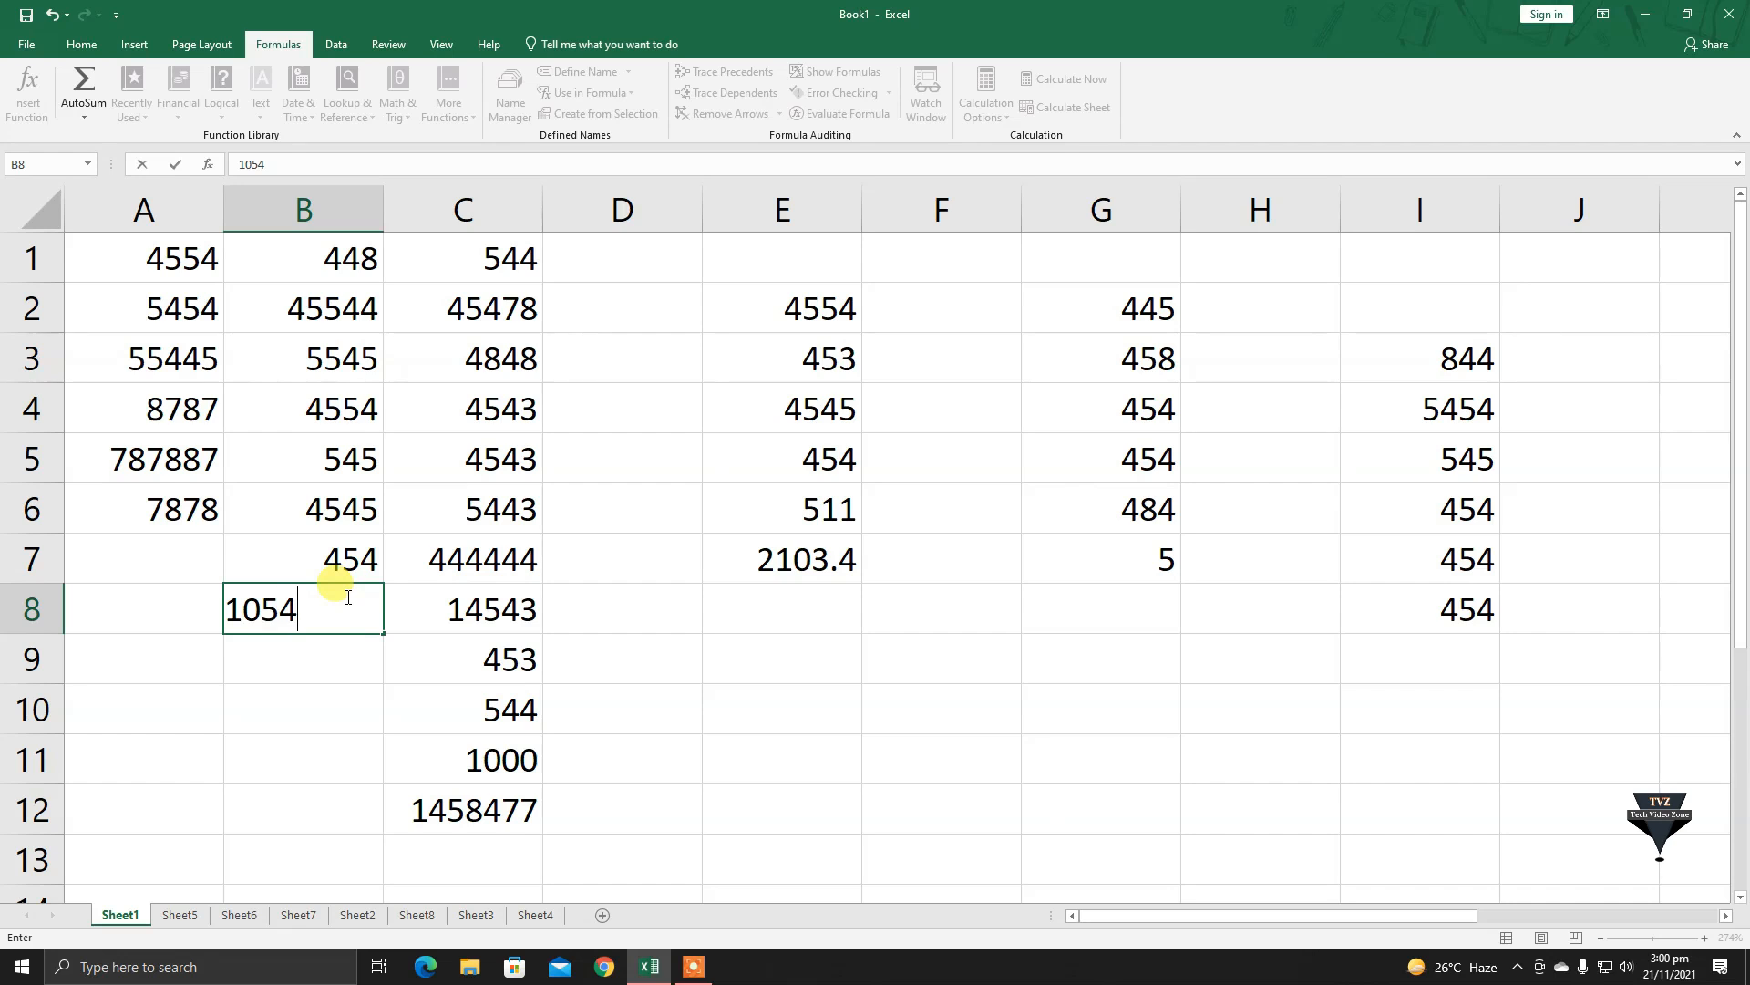
pyautogui.press('Return')
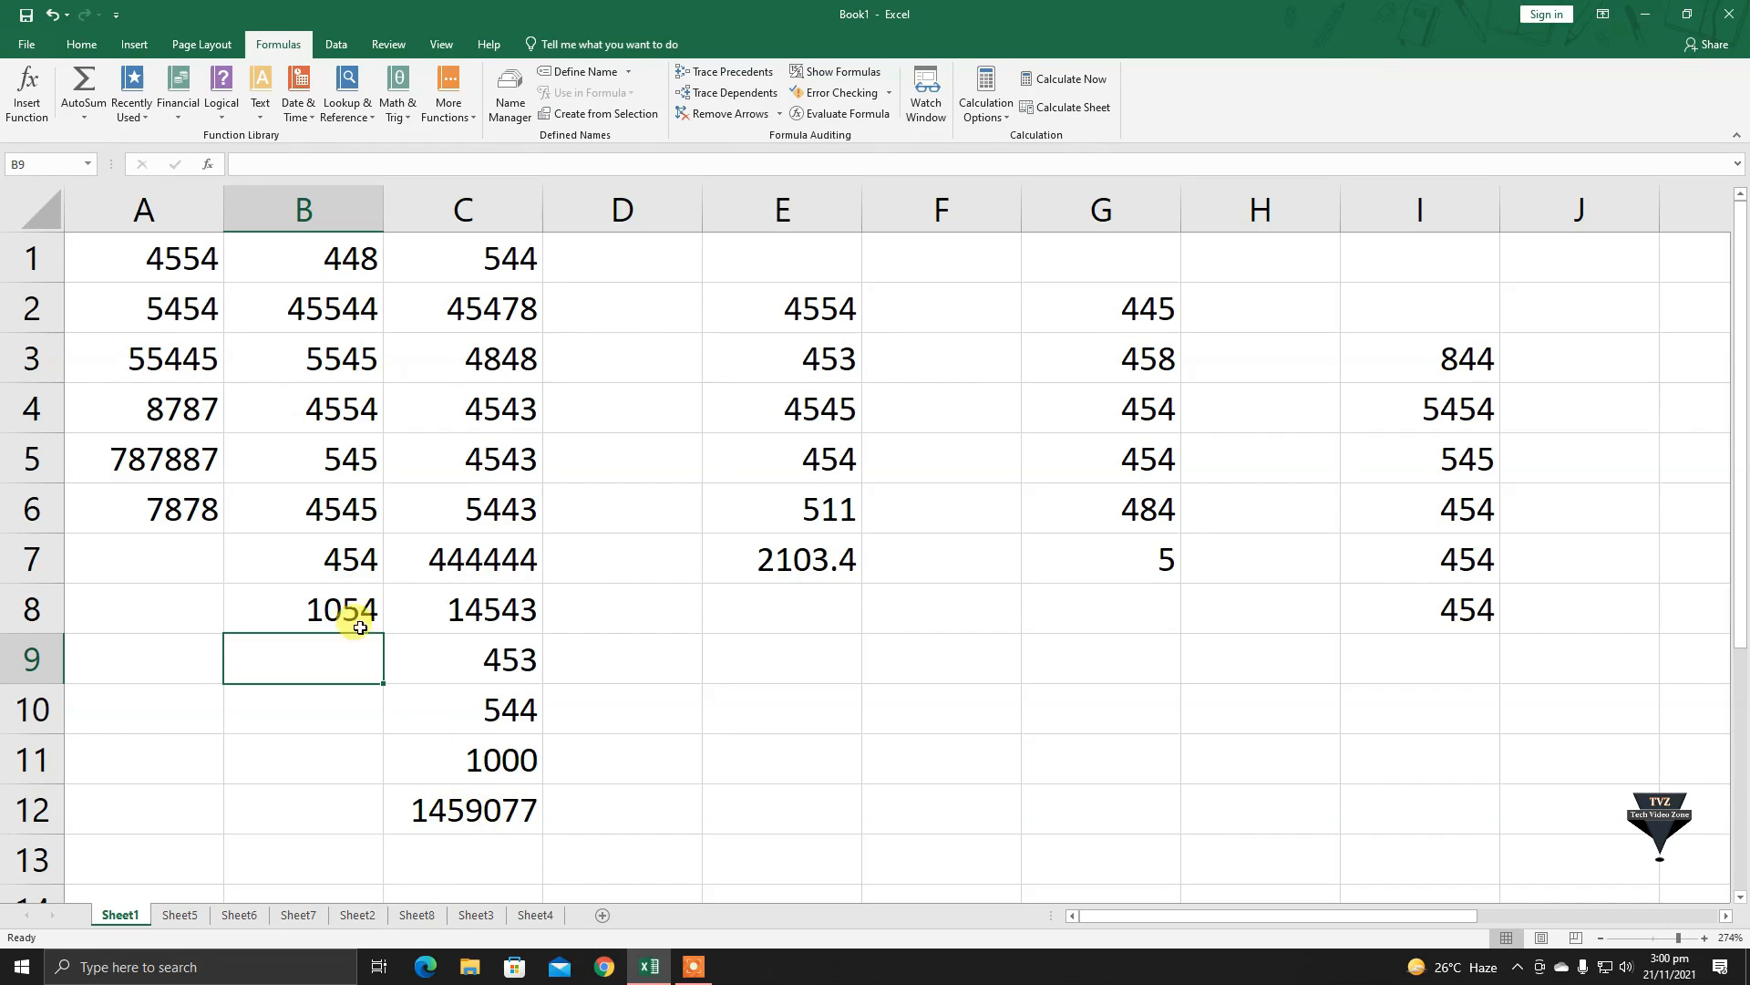
# Switch the workbook's calculation mode to Manual
pyautogui.click(336, 551)
pyautogui.click(986, 128)
pyautogui.click(1007, 175)
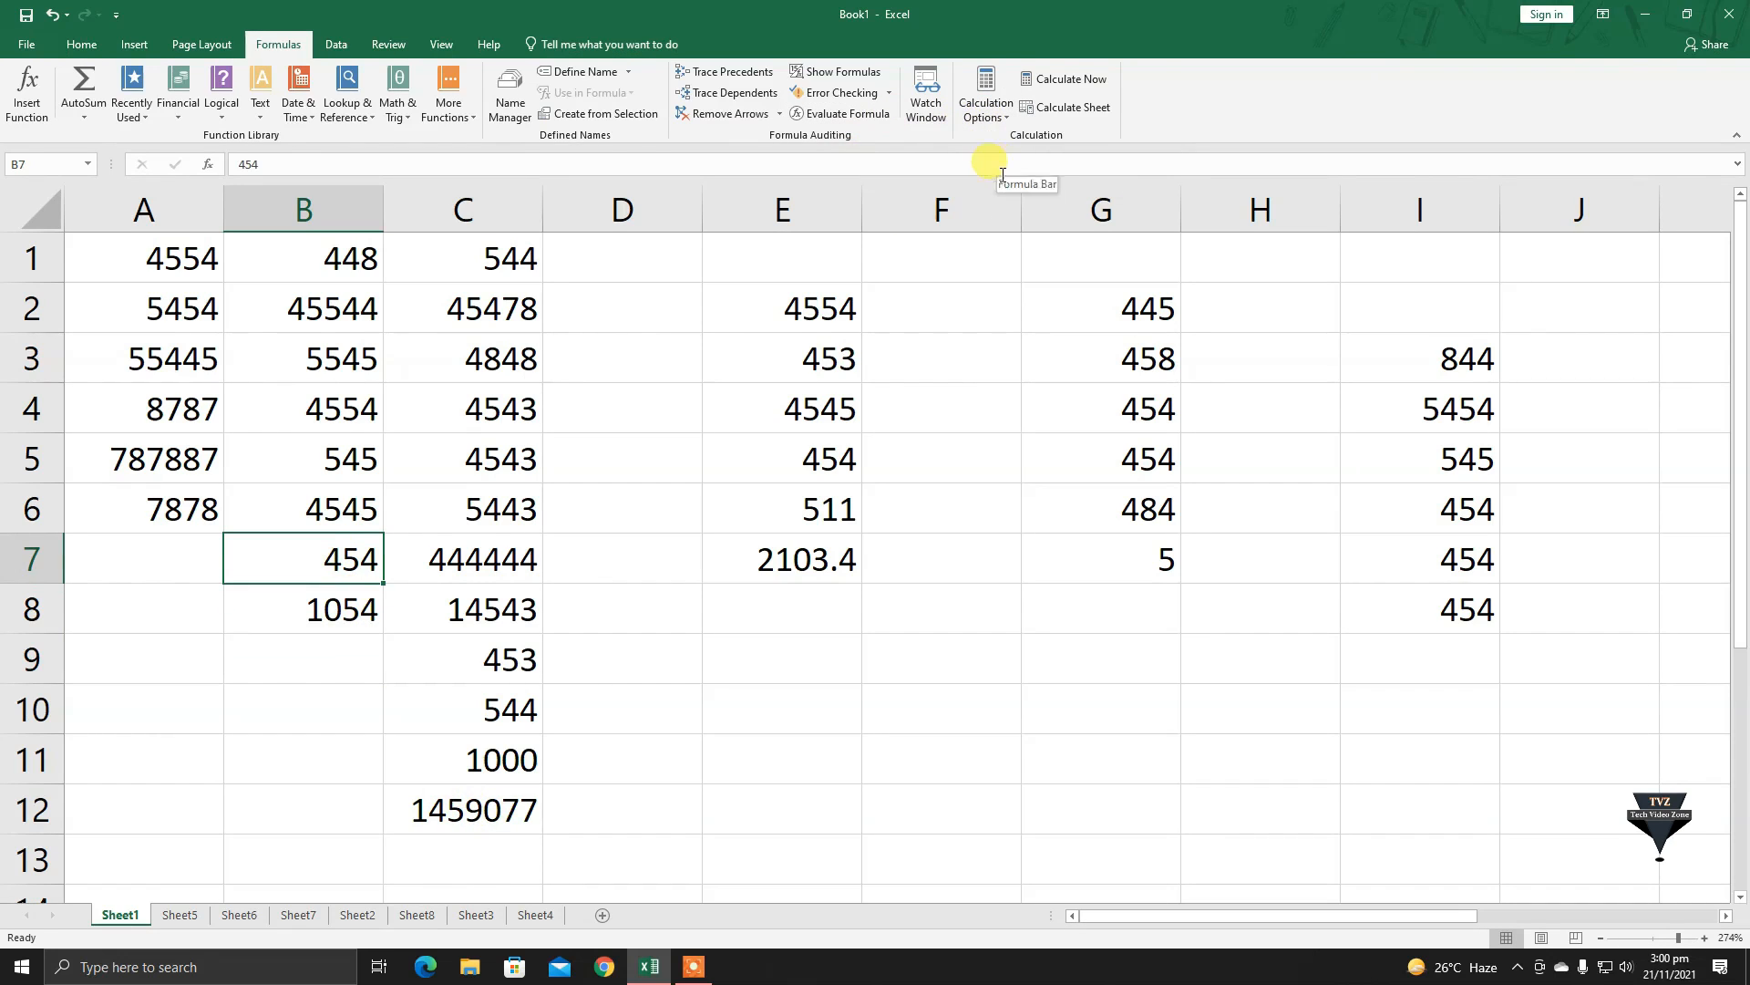
# Enter 2054 in cell B8 to test the sum in C12 under manual calculation
pyautogui.click(325, 621)
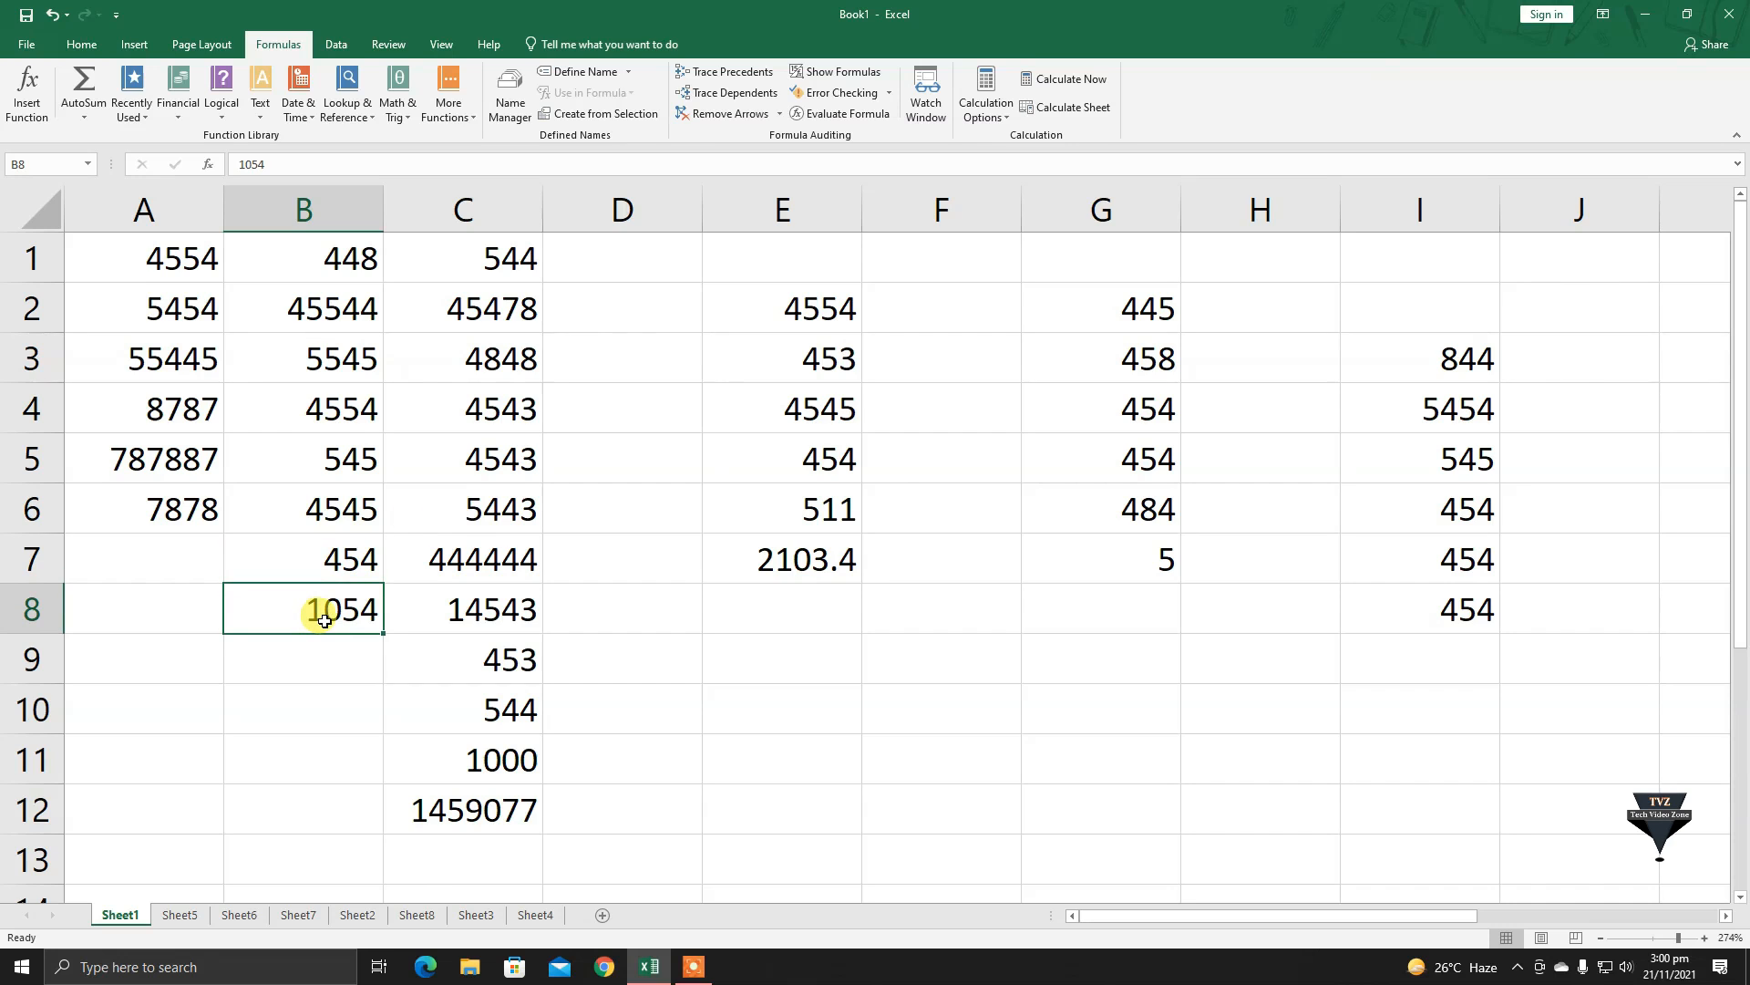
pyautogui.write('2054')
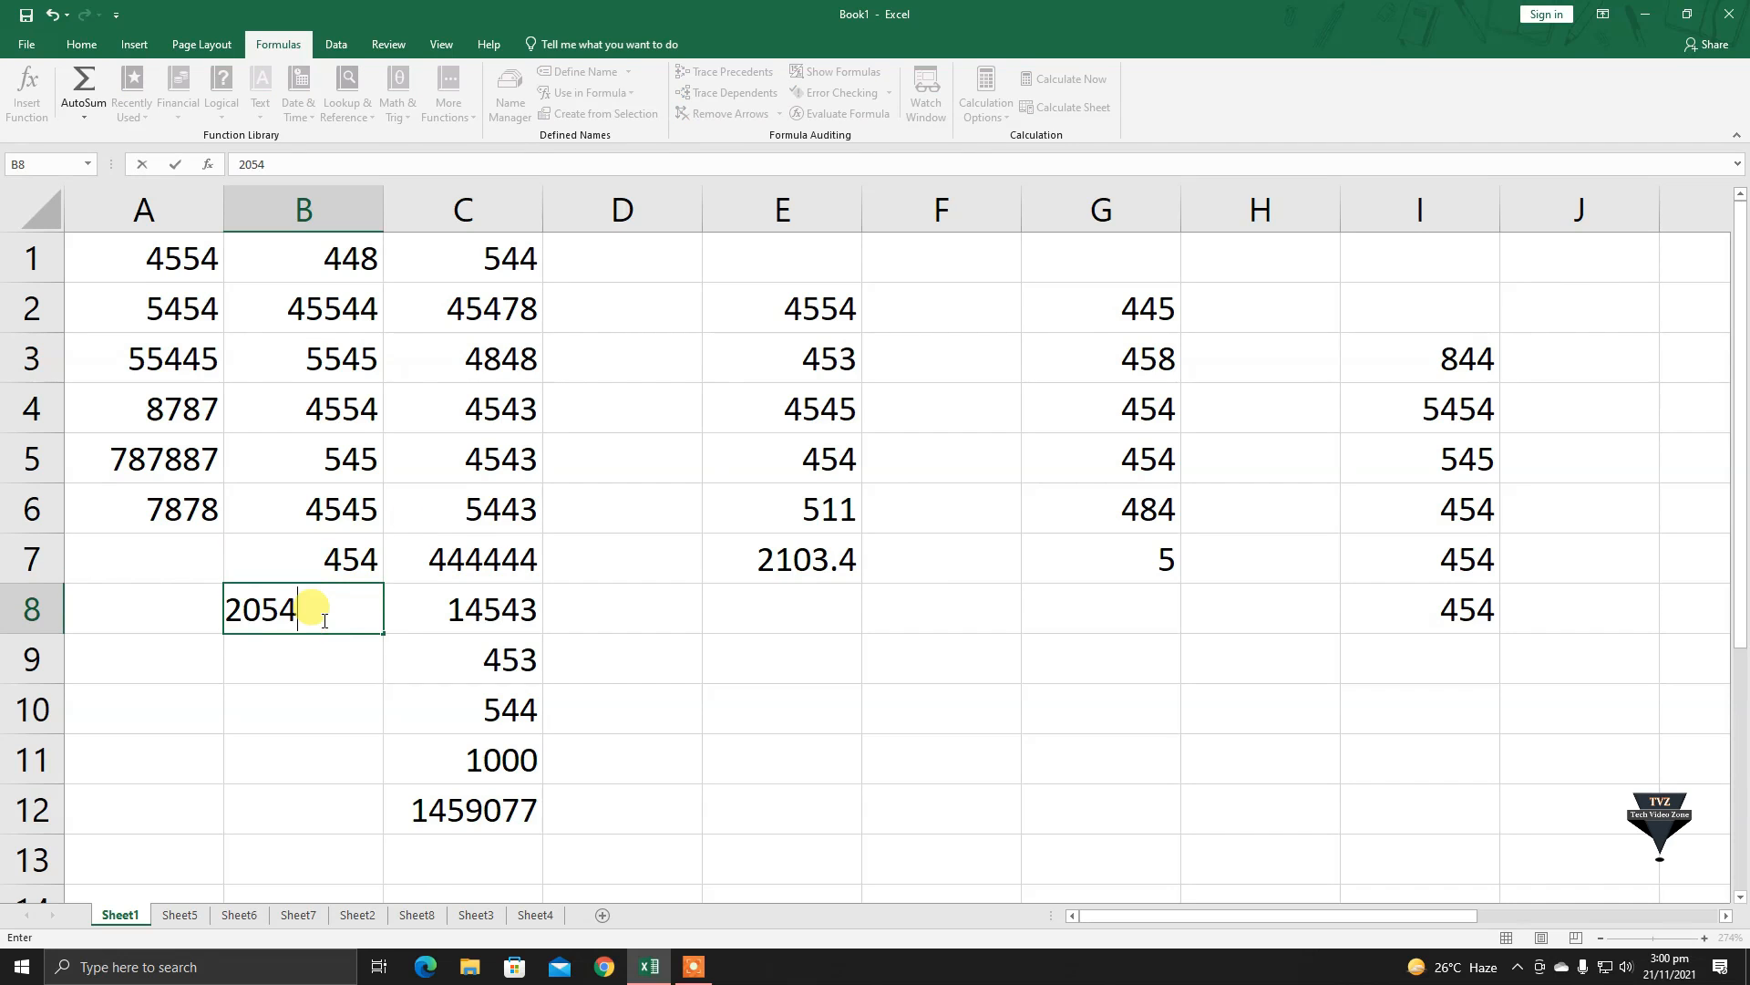
pyautogui.press('Return')
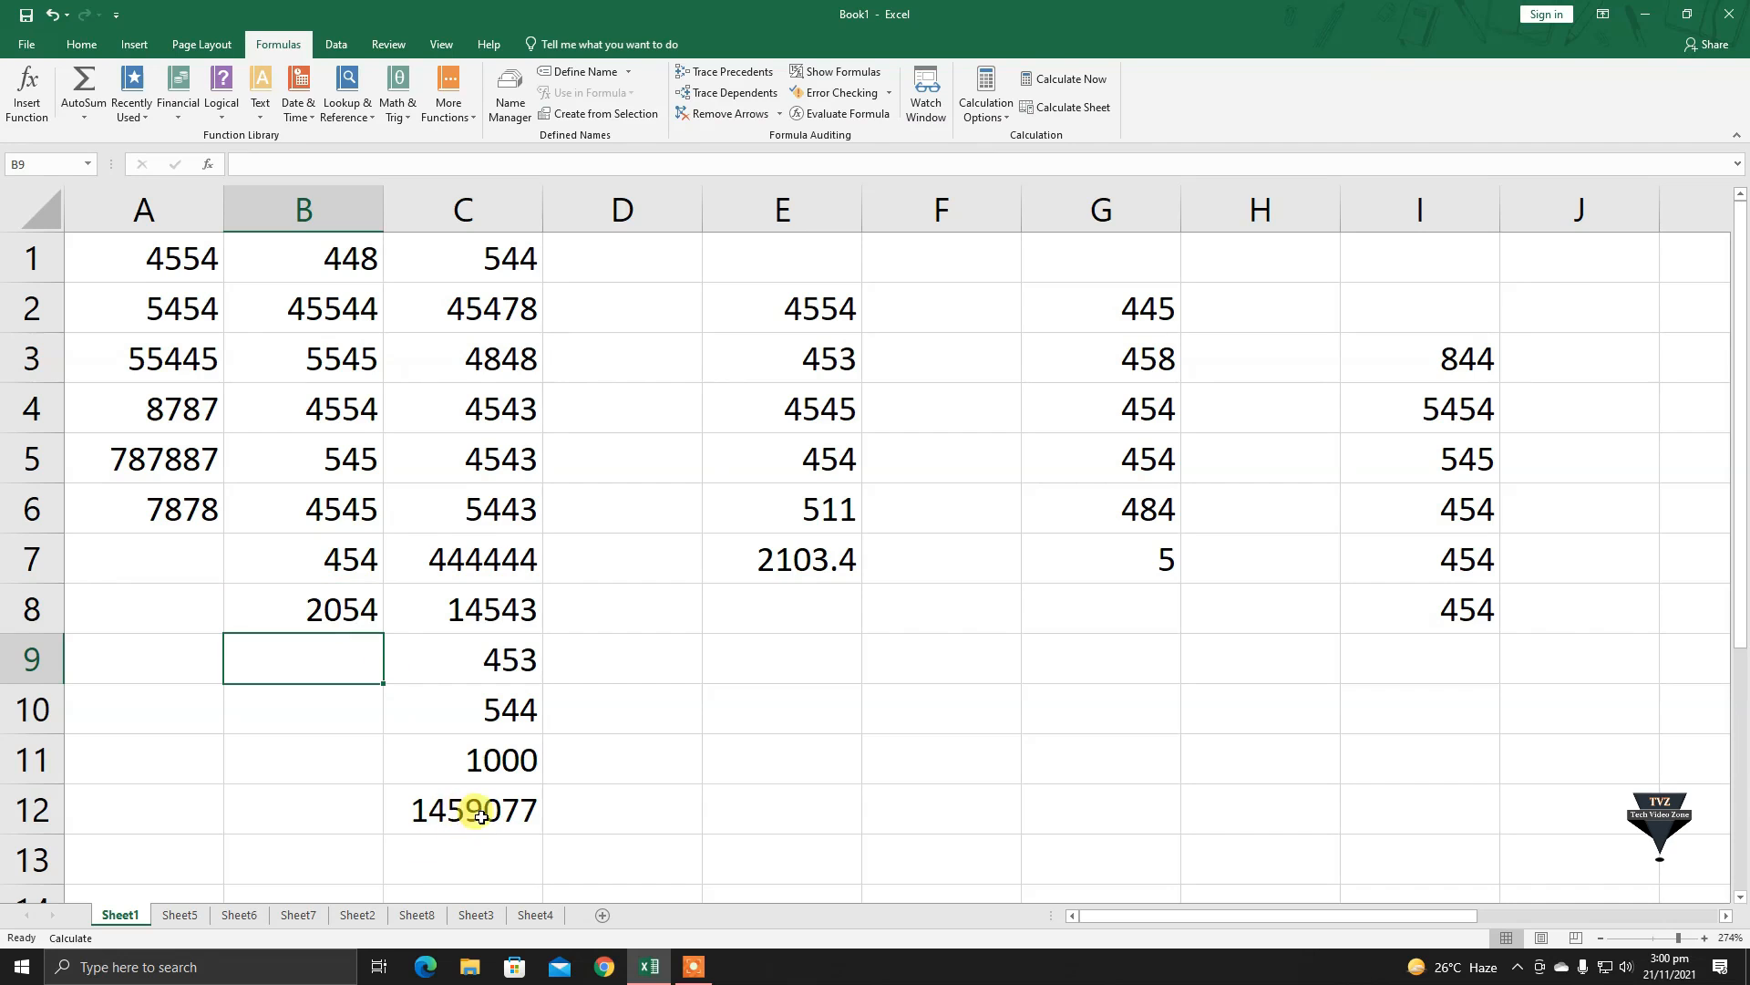
# Set cell B8 to 6054 with manual calculation active
pyautogui.click(352, 611)
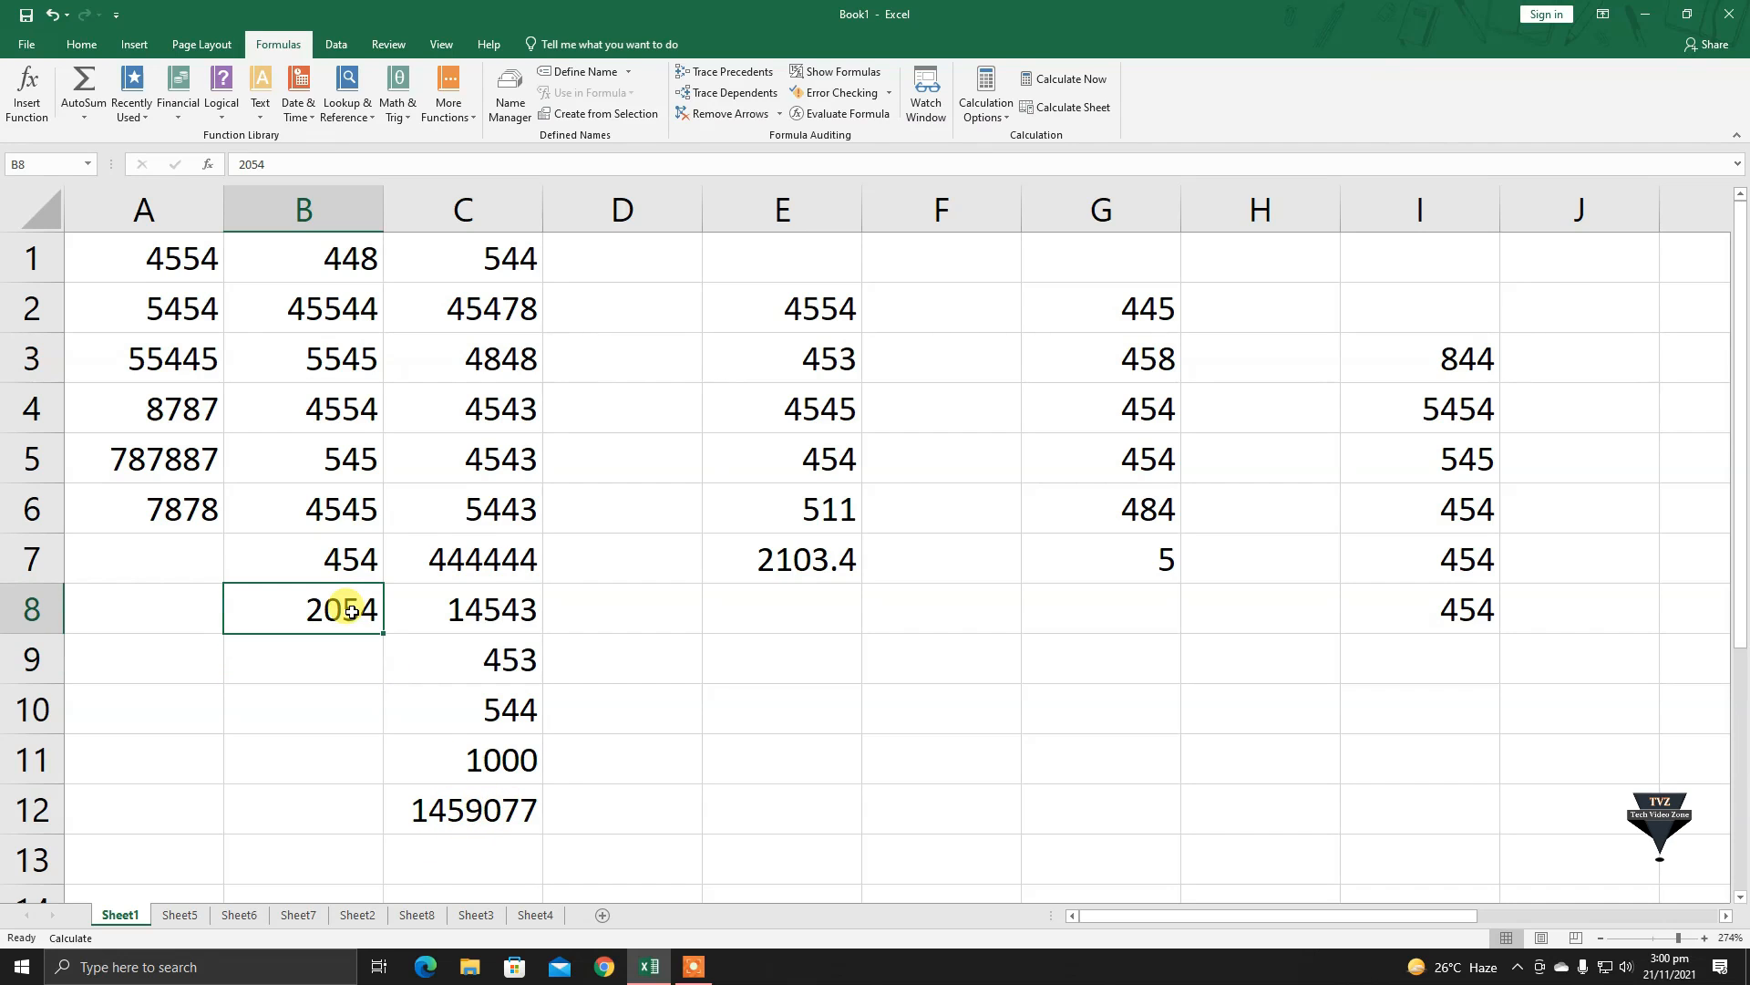
pyautogui.write('605')
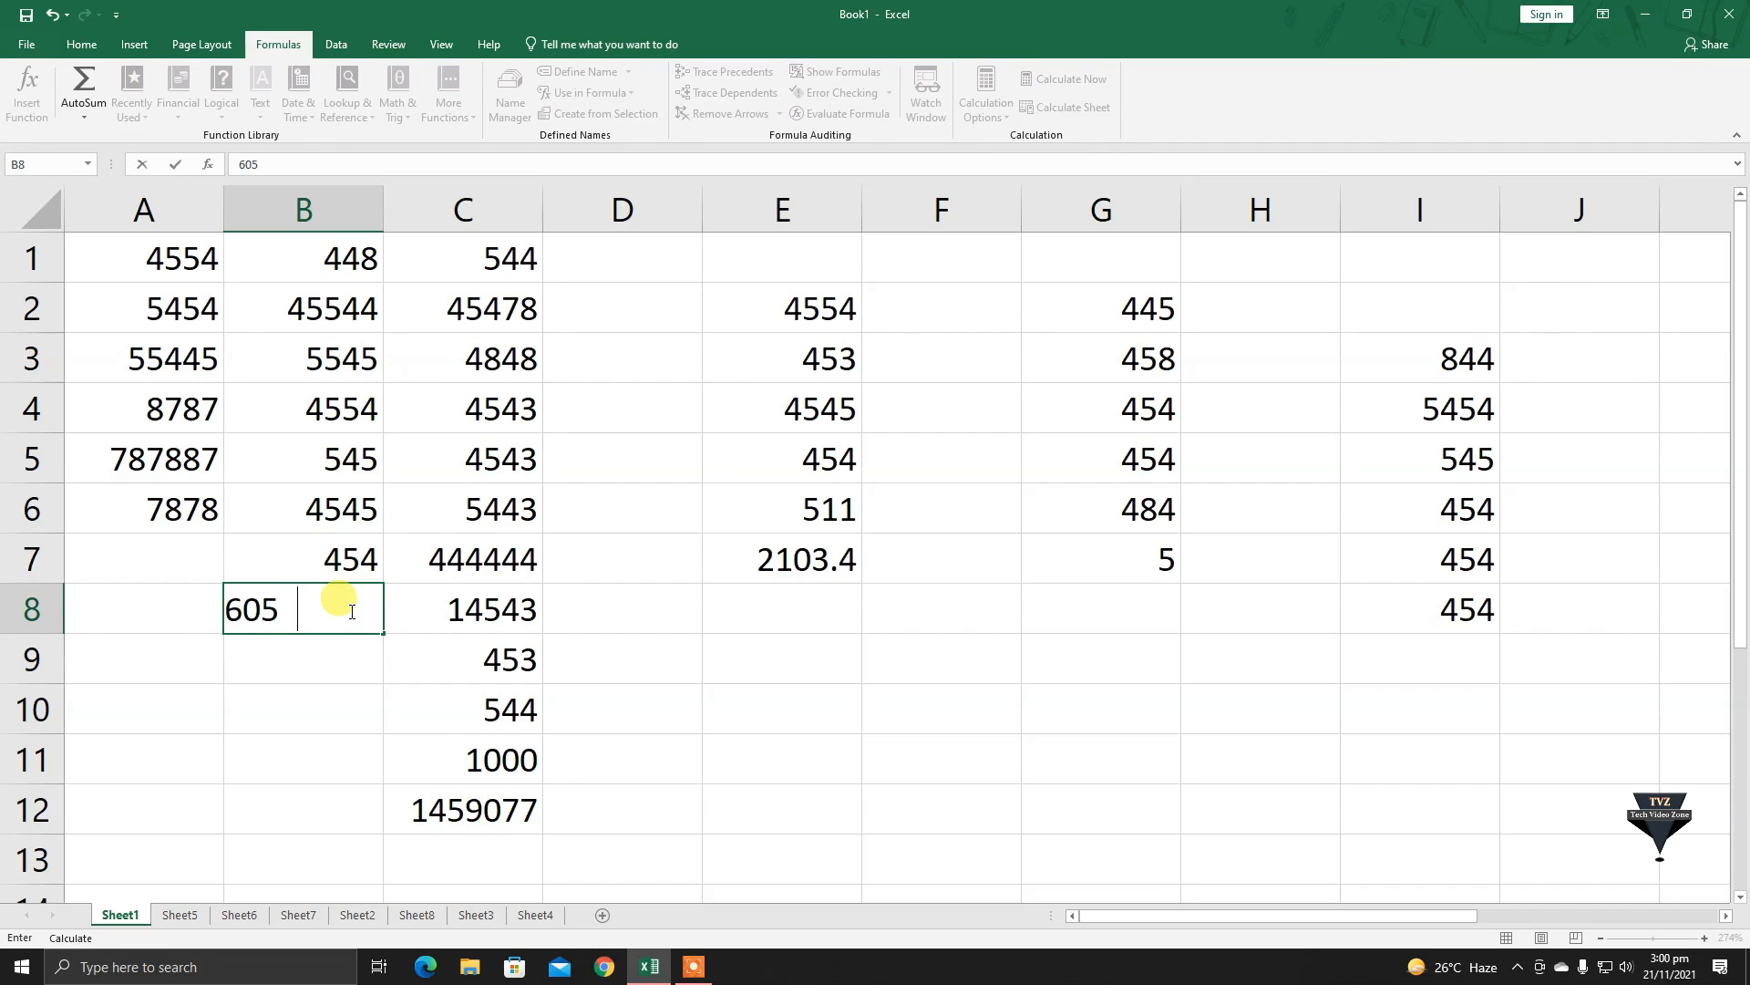
pyautogui.press('Return')
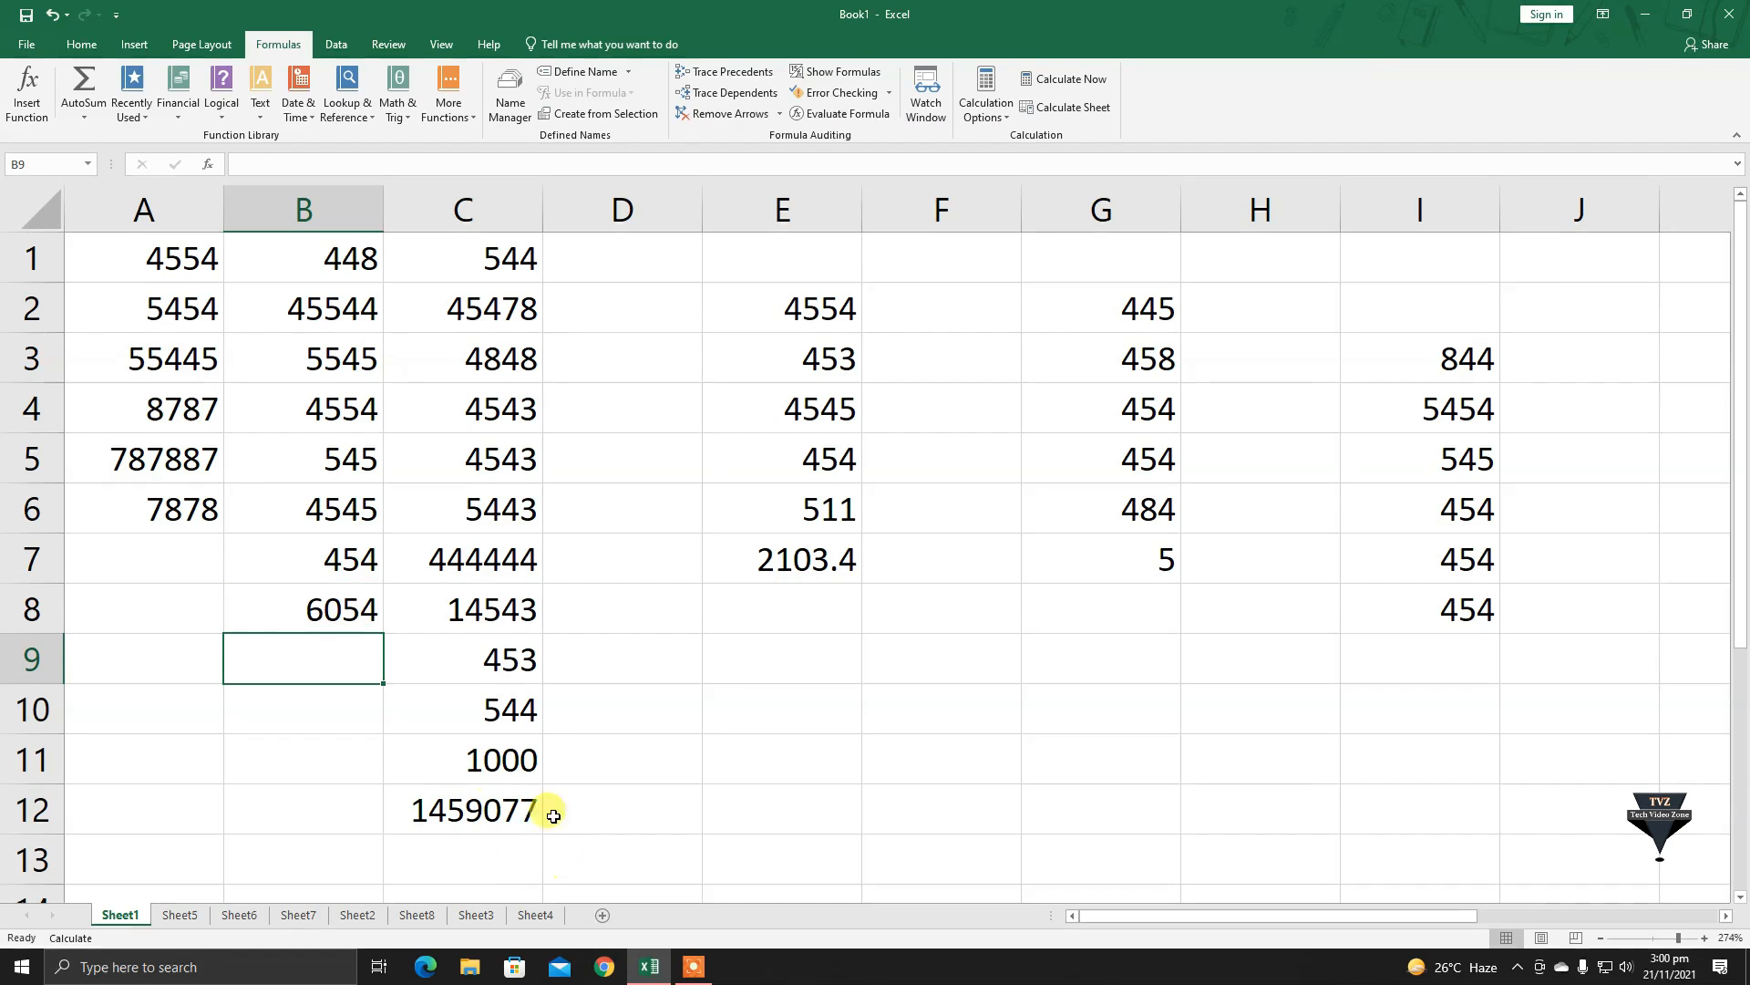
# Check which calculation mode is selected for the workbook, leaving it as it is
pyautogui.click(507, 511)
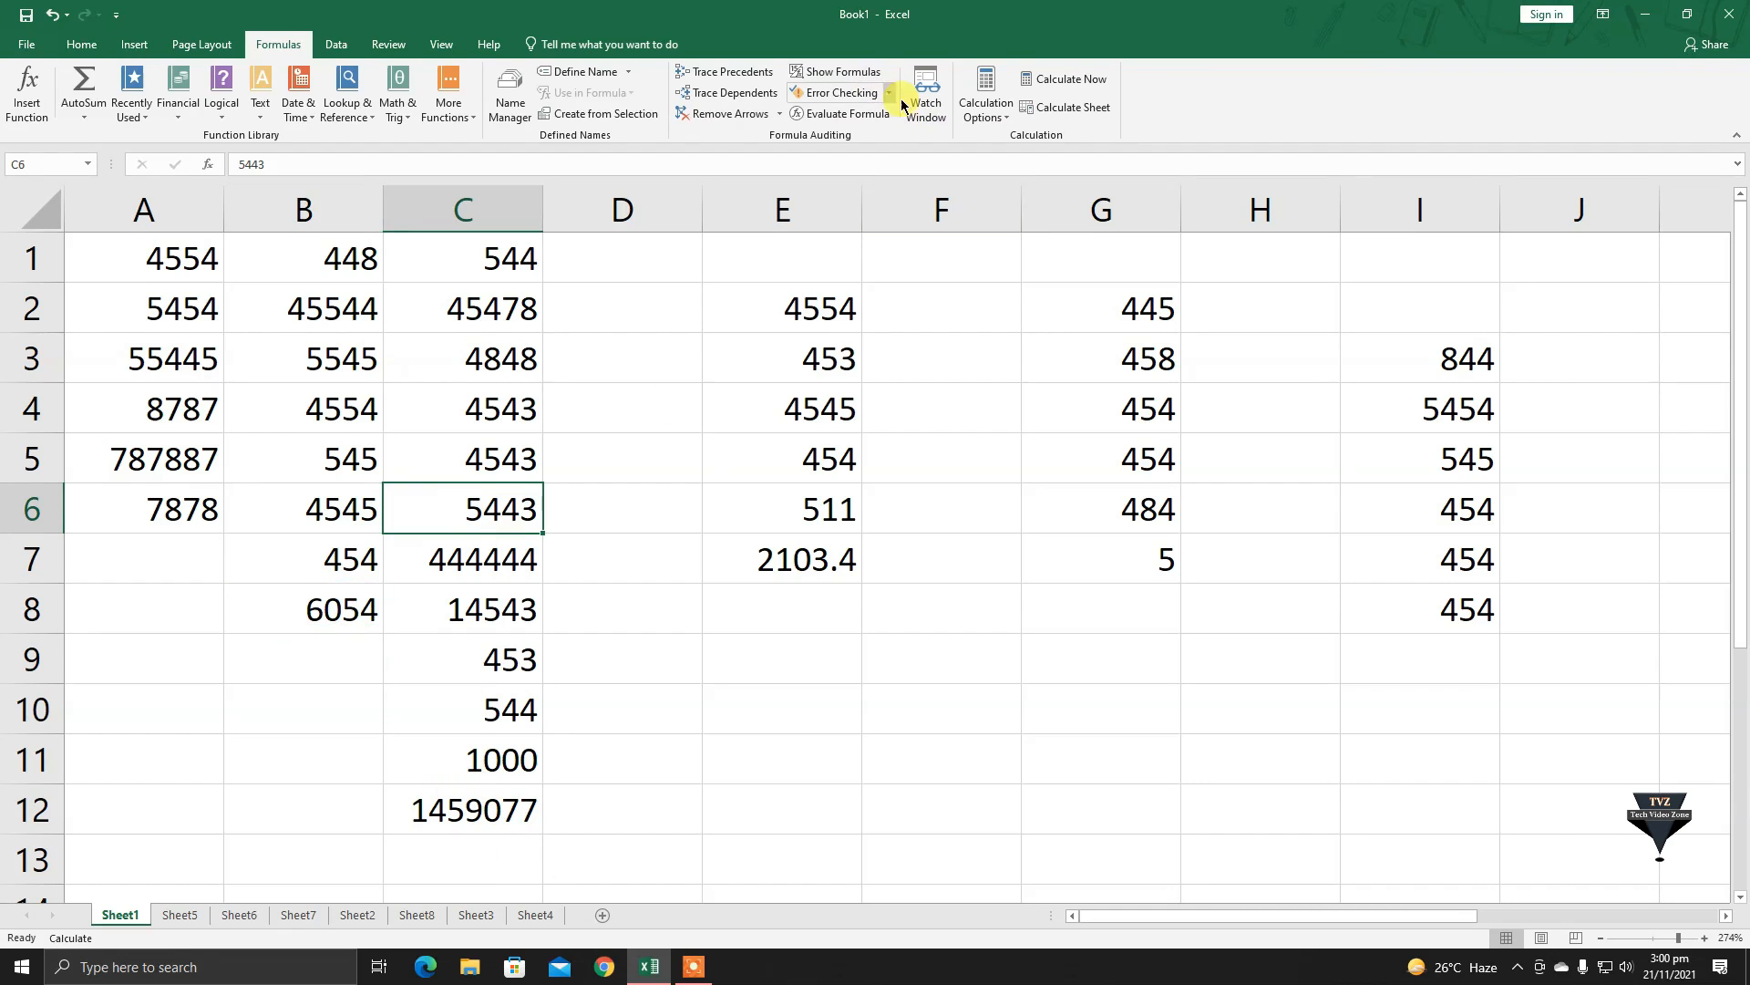
pyautogui.click(980, 123)
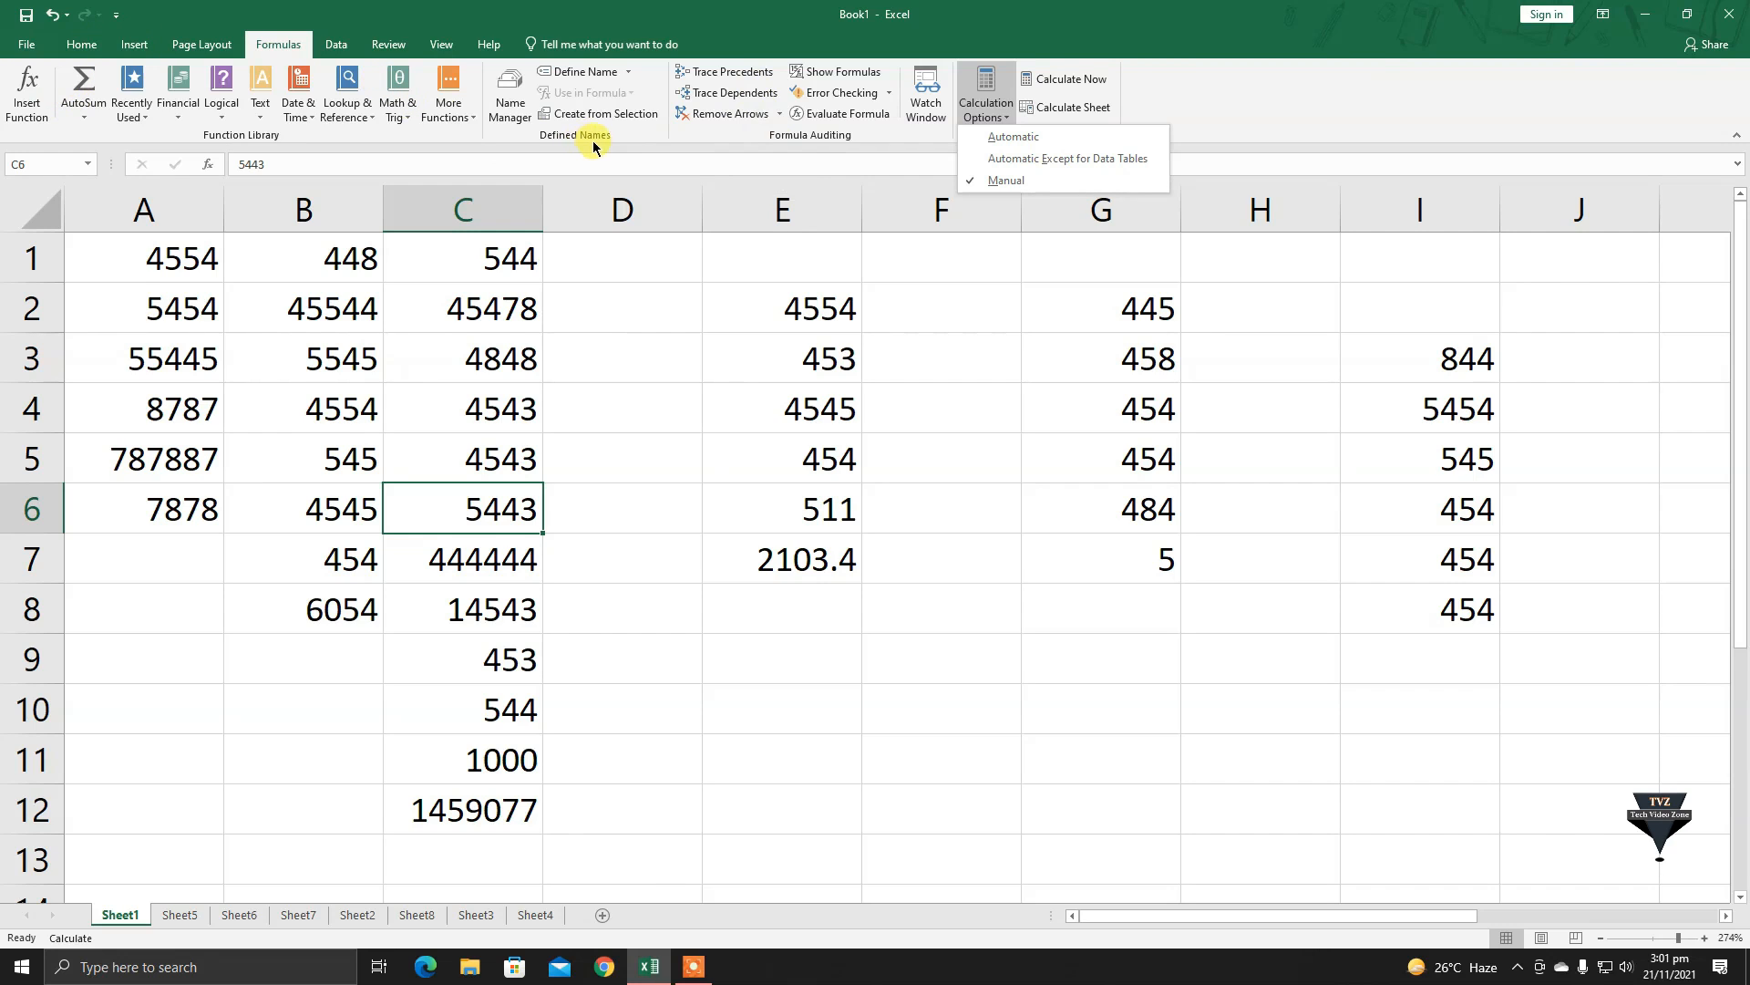
pyautogui.click(1203, 125)
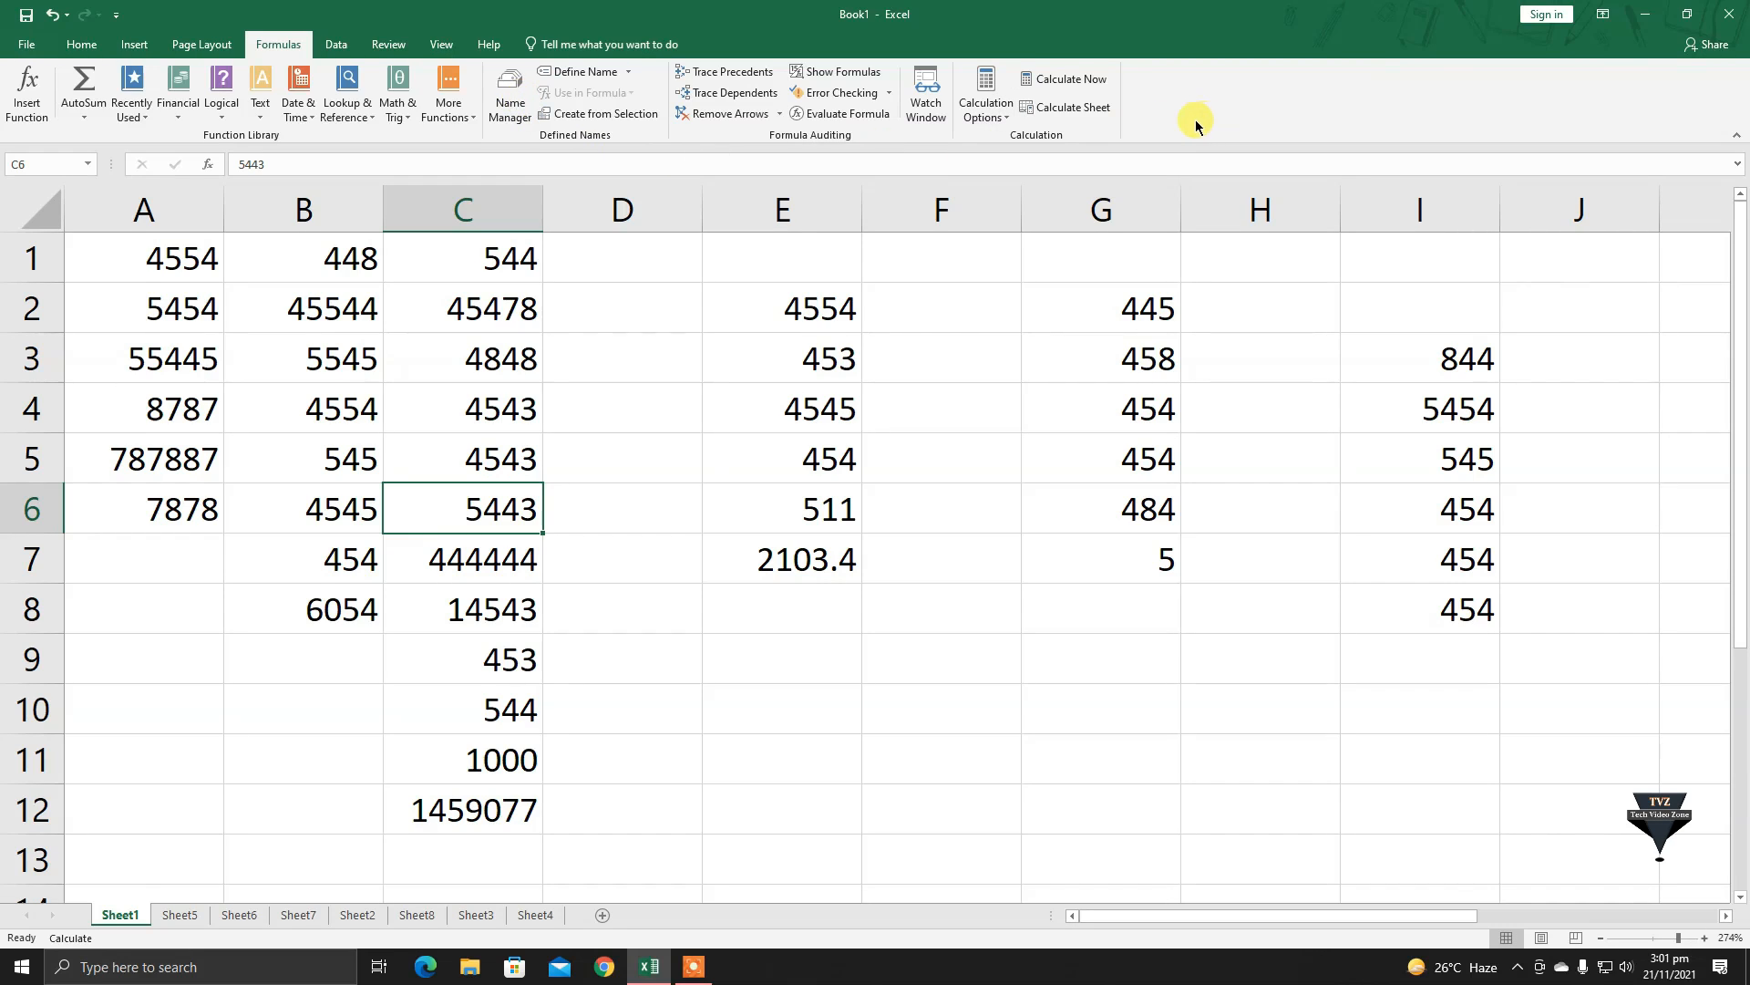